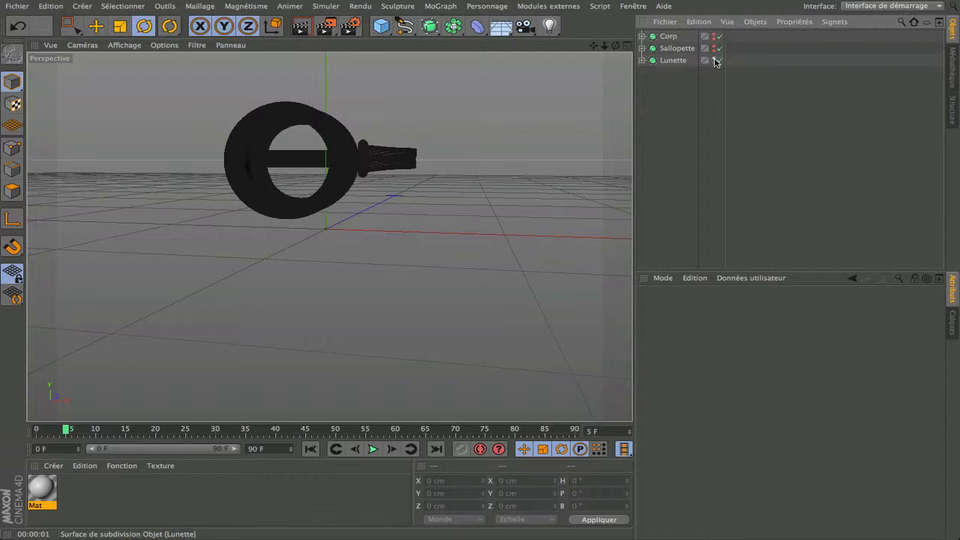
# Hide the Lunette object in the viewport and add a sphere primitive to the scene
pyautogui.click(715, 60)
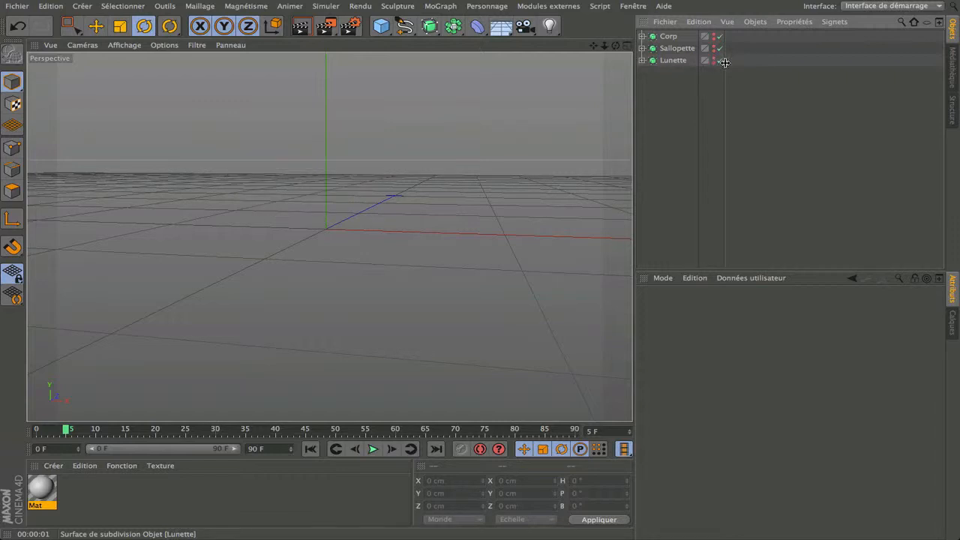
pyautogui.moveTo(614, 48); pyautogui.dragTo(345, 150)
pyautogui.click(381, 25)
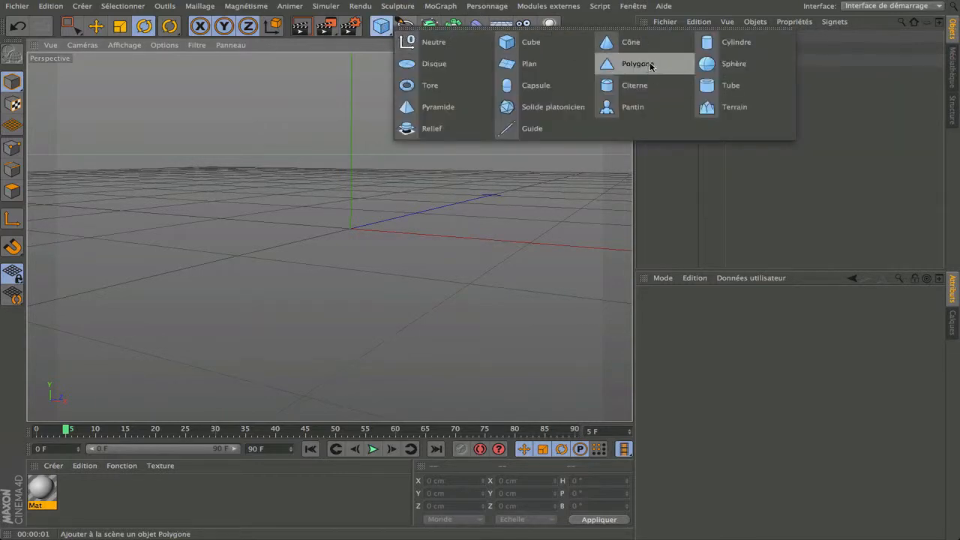
pyautogui.click(723, 63)
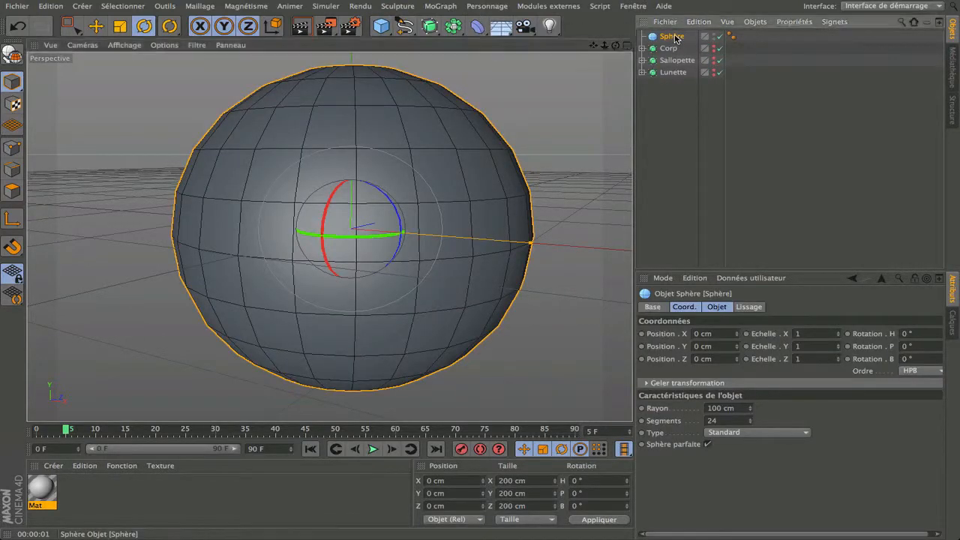
# Set the sphere's radius to 6 cm and its segments to 46, and convert it to an editable polygon object
pyautogui.click(726, 407)
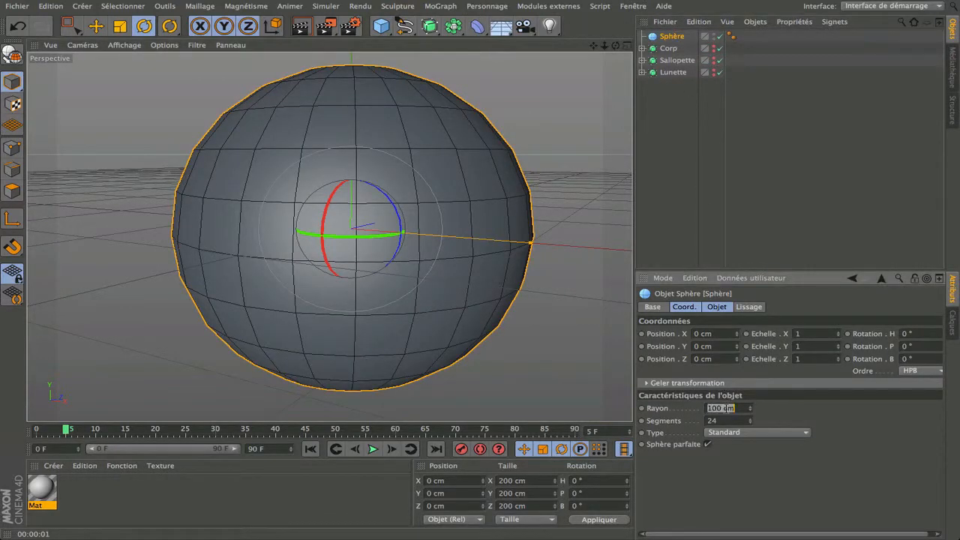
pyautogui.write('6')
pyautogui.click(722, 420)
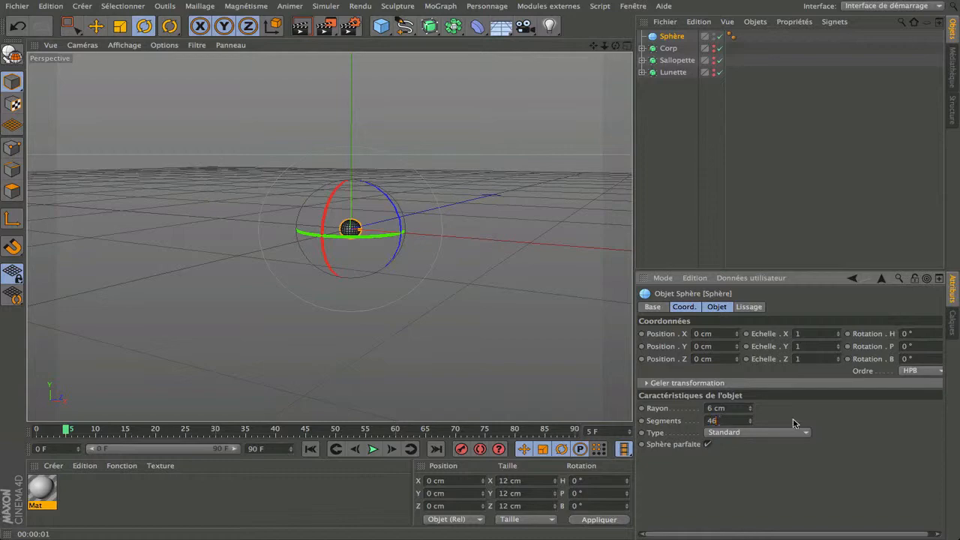
pyautogui.press('Return')
pyautogui.scroll(4, 347, 228)
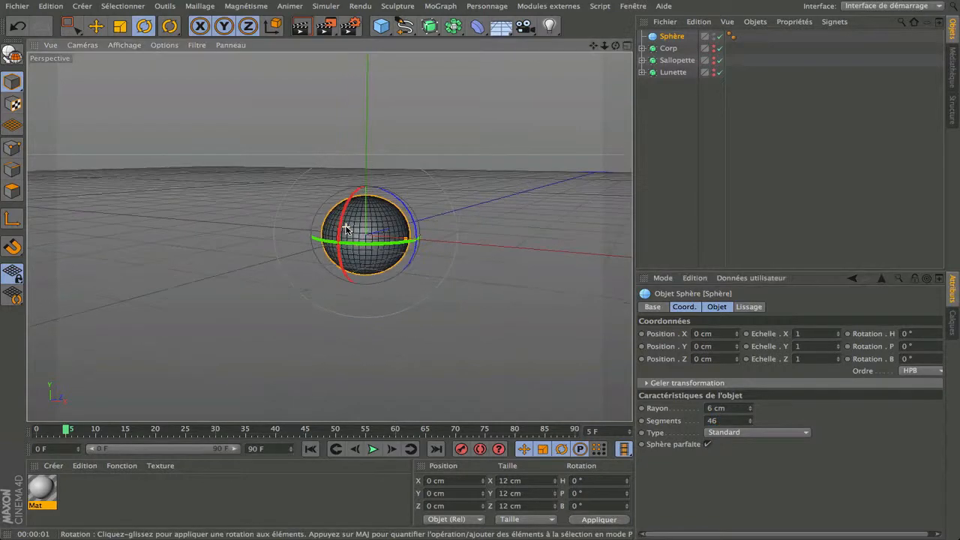
pyautogui.scroll(6, 346, 229)
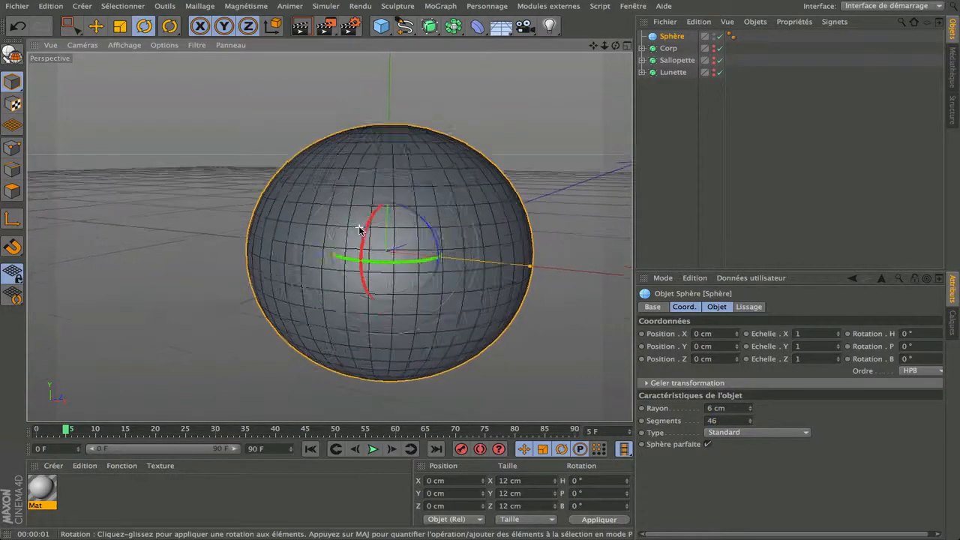
pyautogui.click(12, 54)
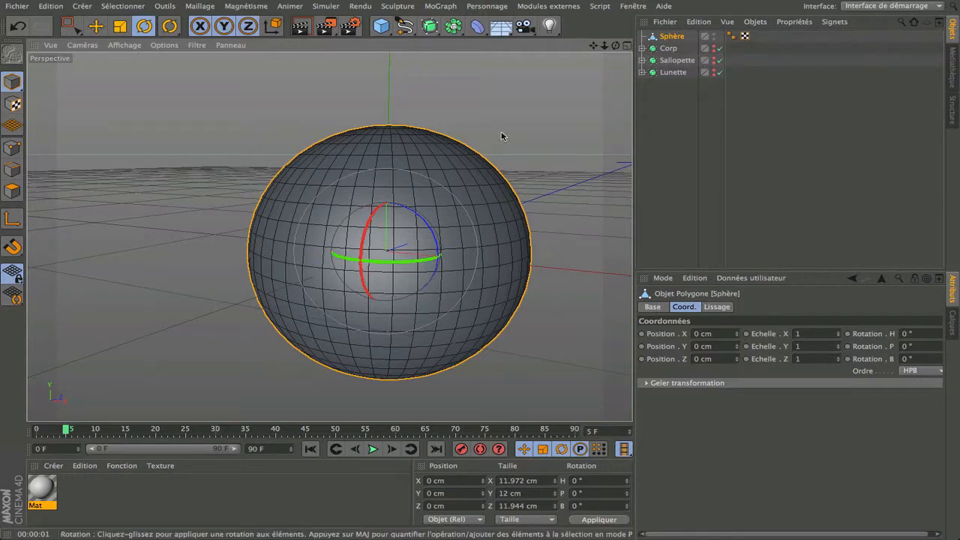
pyautogui.moveTo(615, 45); pyautogui.dragTo(330, 236)
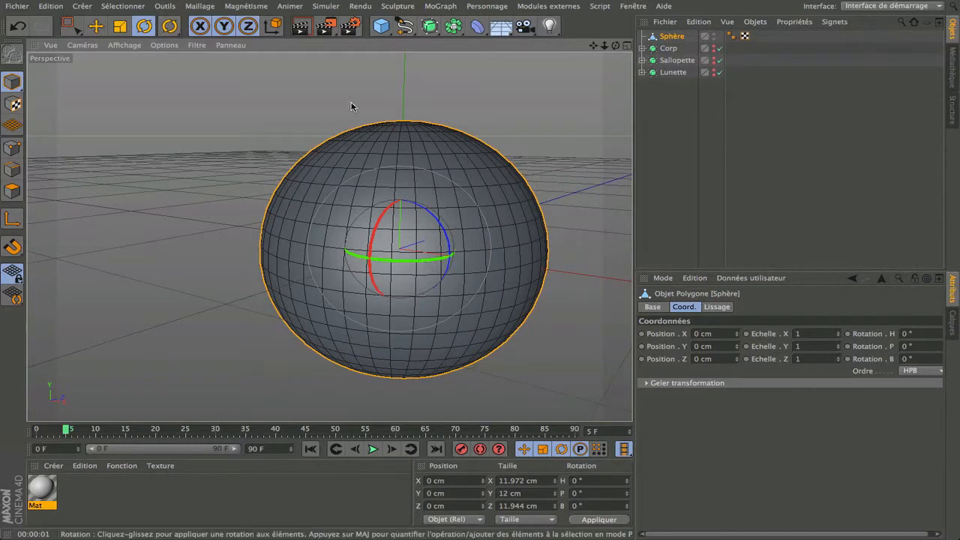
# Move only the sphere's axis to about -9.6 cm in X, and shift the whole sphere to about -10.5 cm
pyautogui.click(12, 217)
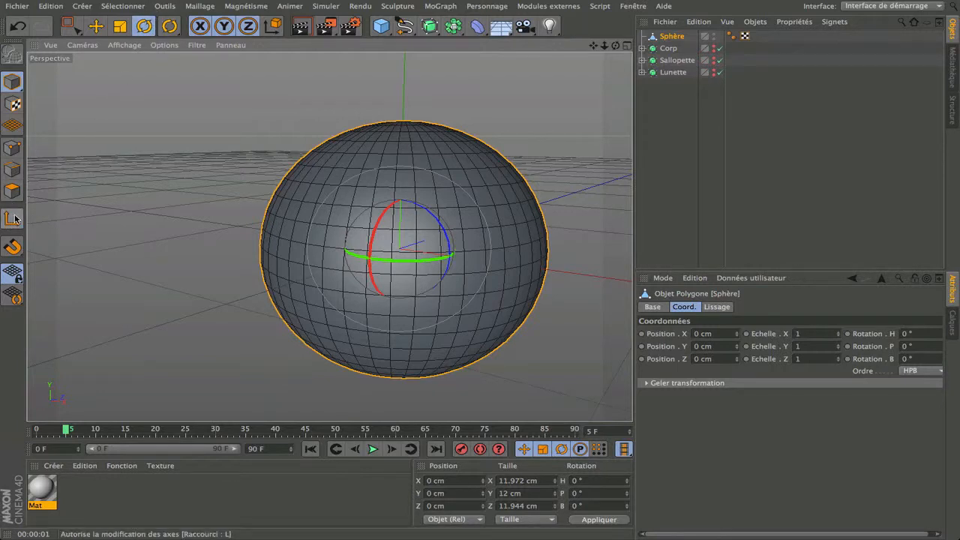
pyautogui.click(12, 218)
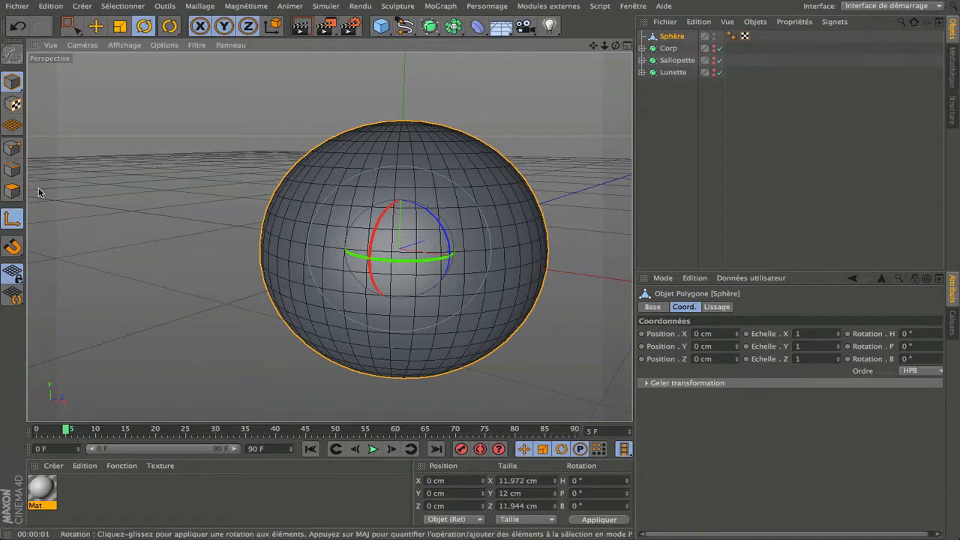
pyautogui.click(95, 27)
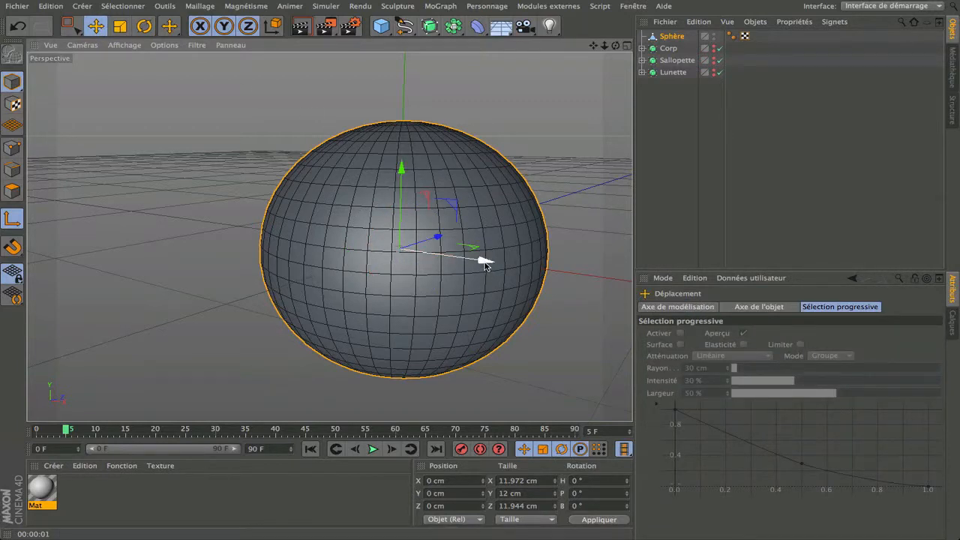
pyautogui.moveTo(486, 261); pyautogui.dragTo(317, 226)
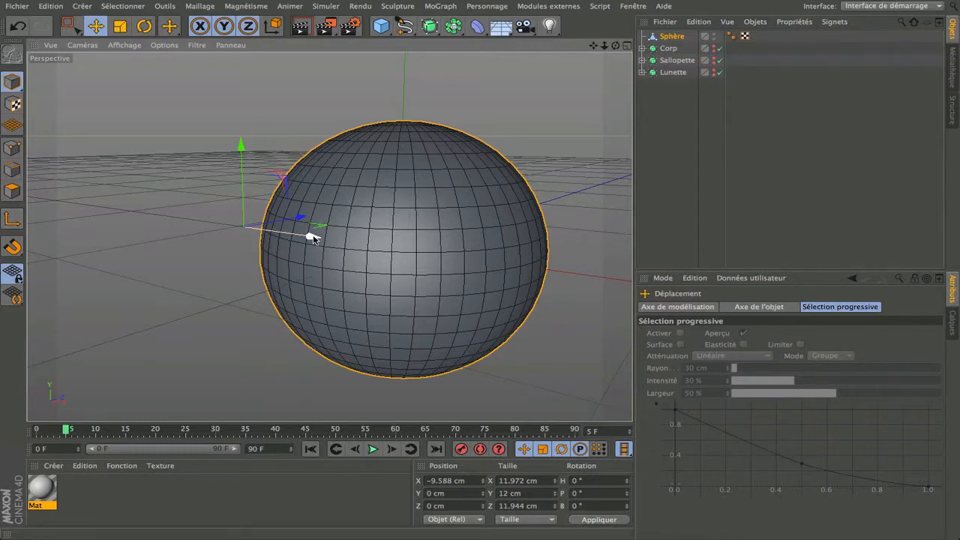
pyautogui.moveTo(312, 238)
pyautogui.mouseDown()
pyautogui.moveTo(227, 219)
pyautogui.moveTo(410, 257)
pyautogui.moveTo(261, 229)
pyautogui.moveTo(380, 257)
pyautogui.moveTo(299, 234)
pyautogui.mouseUp()
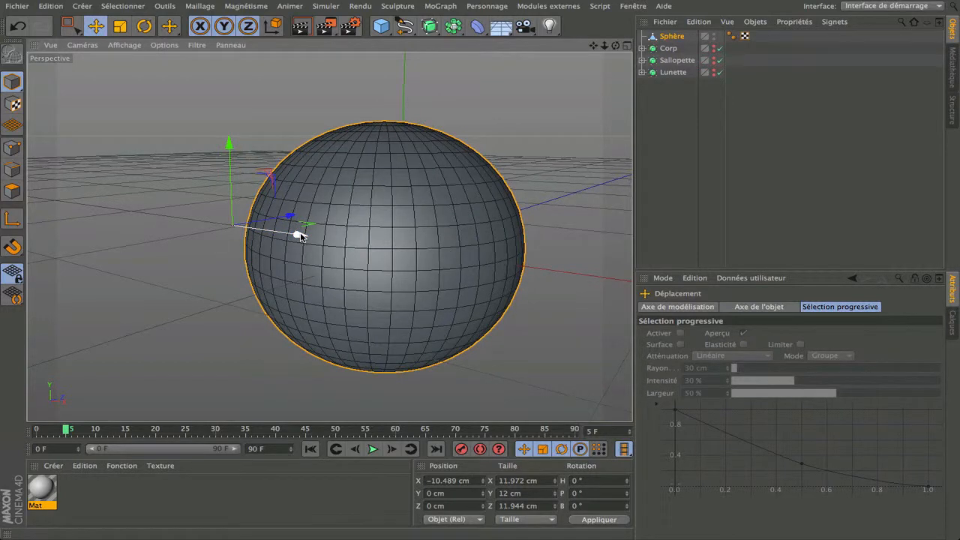
# Raise only the sphere's axis to about 7.2 cm in Y, and move the sphere to about -9.4 cm in X and 2.2 cm in Z
pyautogui.click(12, 219)
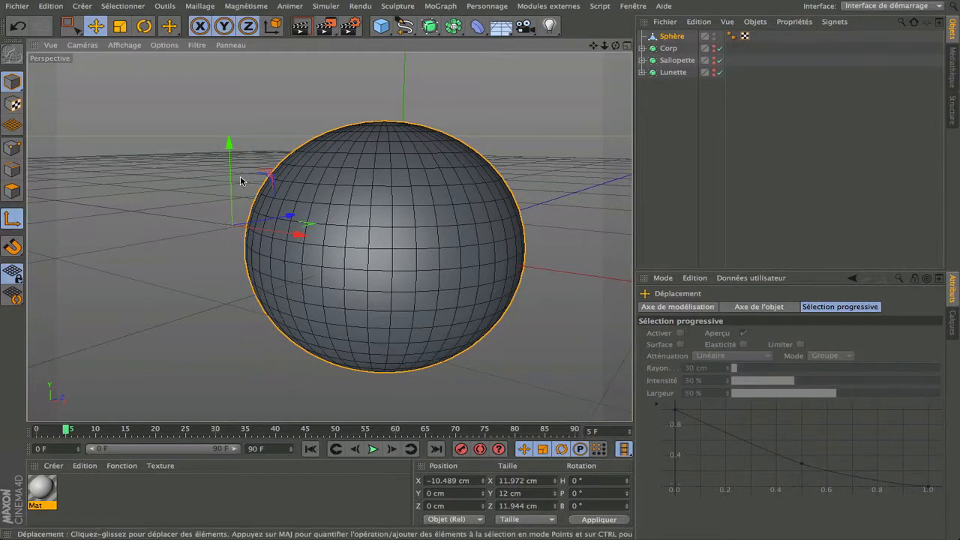
pyautogui.moveTo(230, 180); pyautogui.dragTo(230, 60)
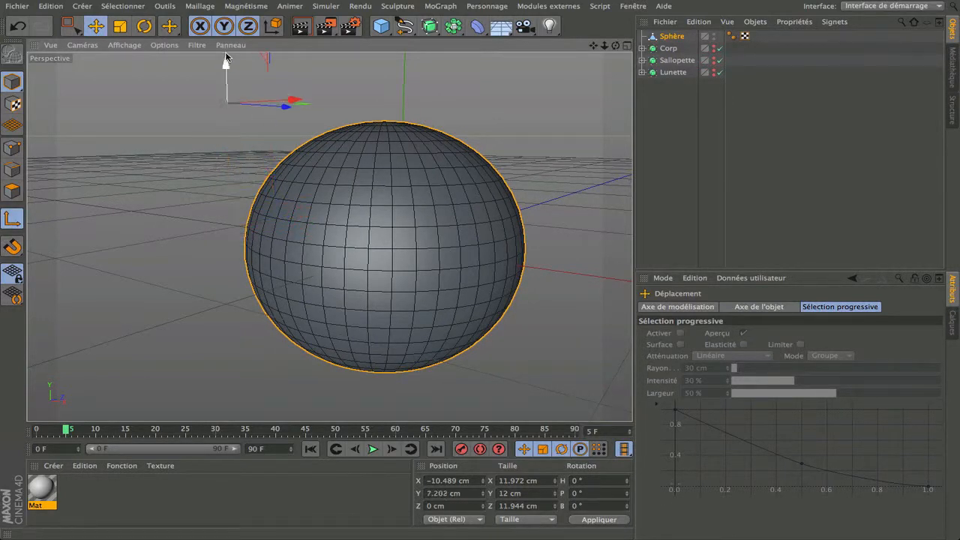
pyautogui.click(8, 214)
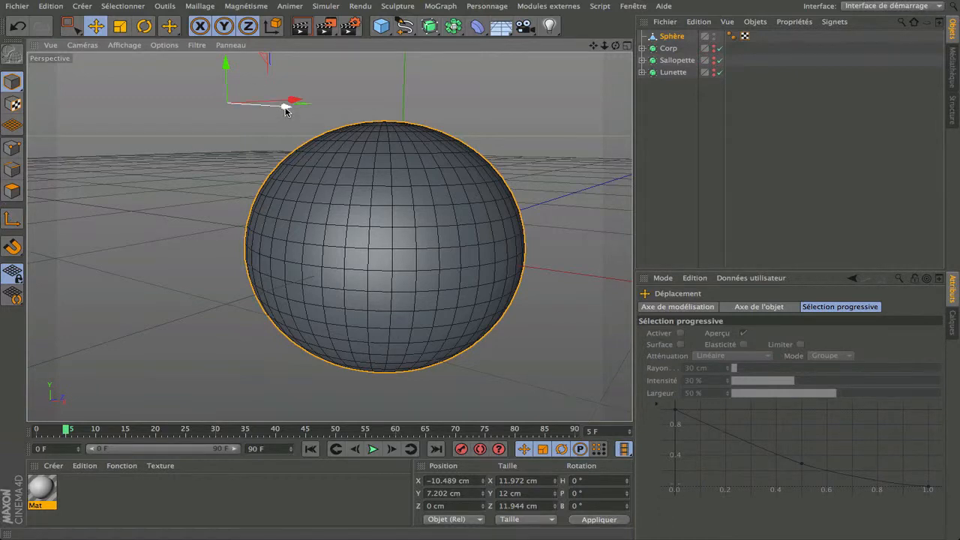
pyautogui.moveTo(285, 107); pyautogui.dragTo(275, 126)
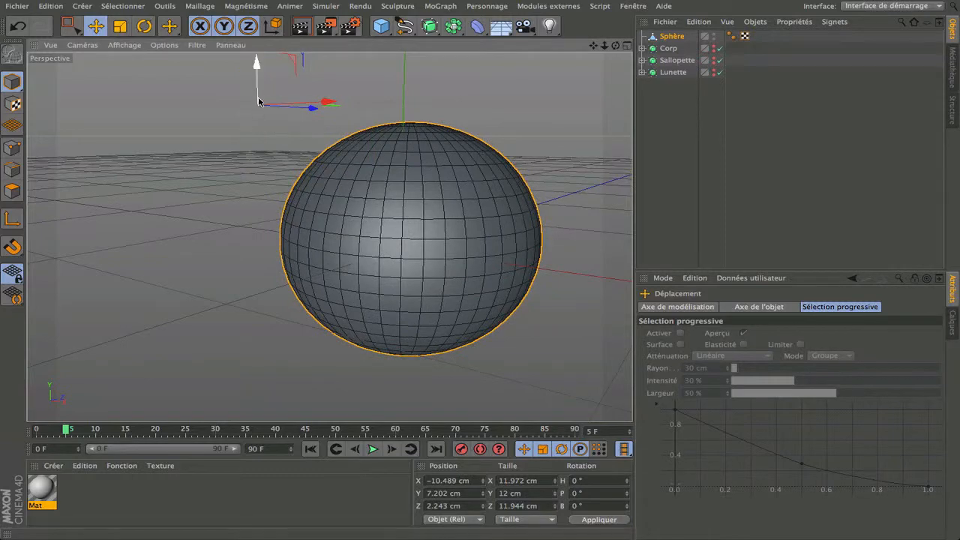
pyautogui.moveTo(327, 103)
pyautogui.mouseDown()
pyautogui.moveTo(407, 114)
pyautogui.moveTo(270, 103)
pyautogui.moveTo(342, 104)
pyautogui.mouseUp()
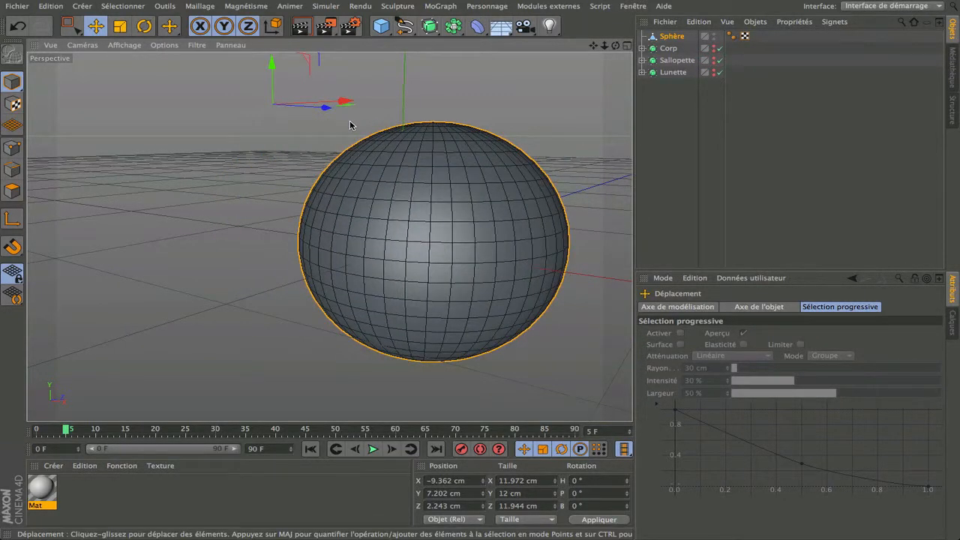
# Undo the trial moves of the sphere and its axis
pyautogui.hotkey('ctrl', 'z')
pyautogui.hotkey('ctrl', 'z')
pyautogui.hotkey('ctrl', 'z')
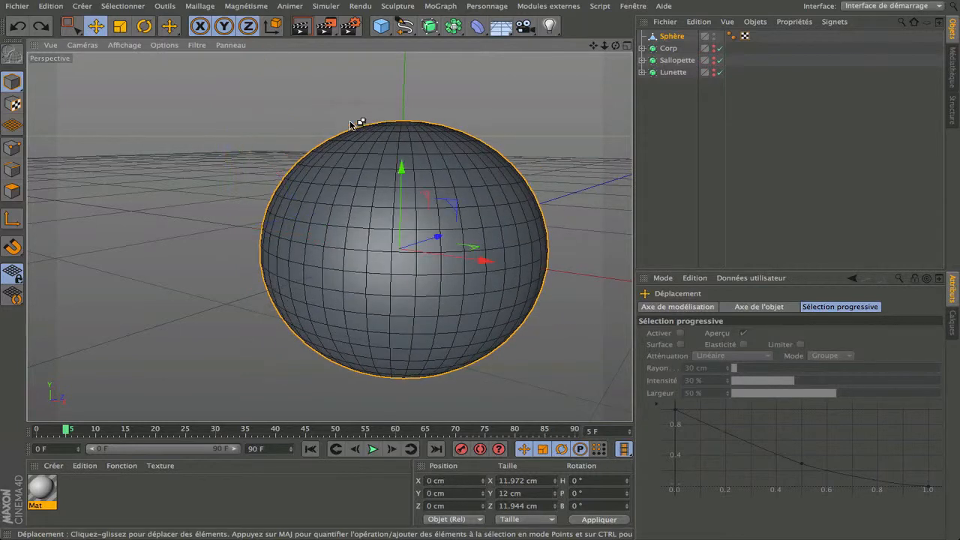
# Enable axis modification for the sphere with the Rotate tool active
pyautogui.click(12, 221)
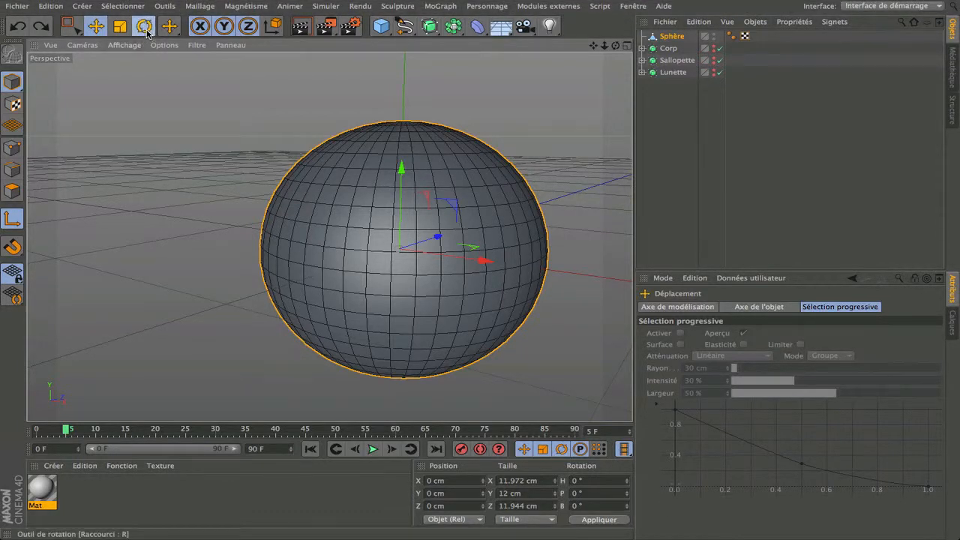
pyautogui.click(145, 27)
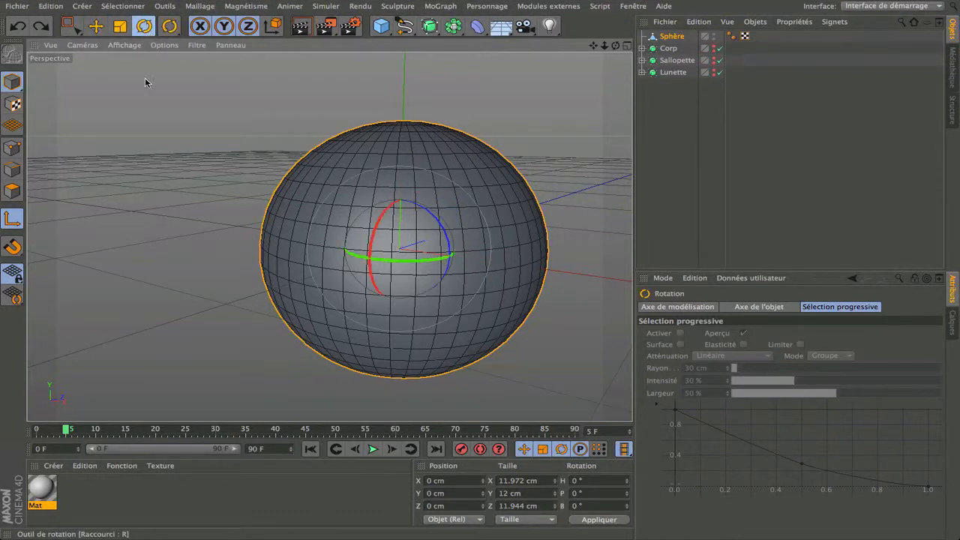
pyautogui.click(21, 219)
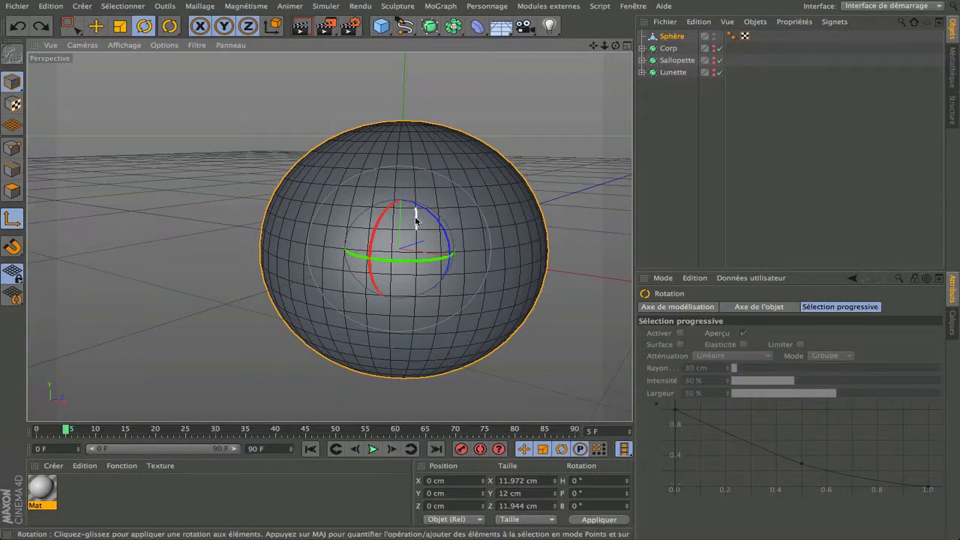
# Try to rotate the axis by setting the sphere's P rotation to 90° in its object attributes, and undo the change
pyautogui.click(684, 37)
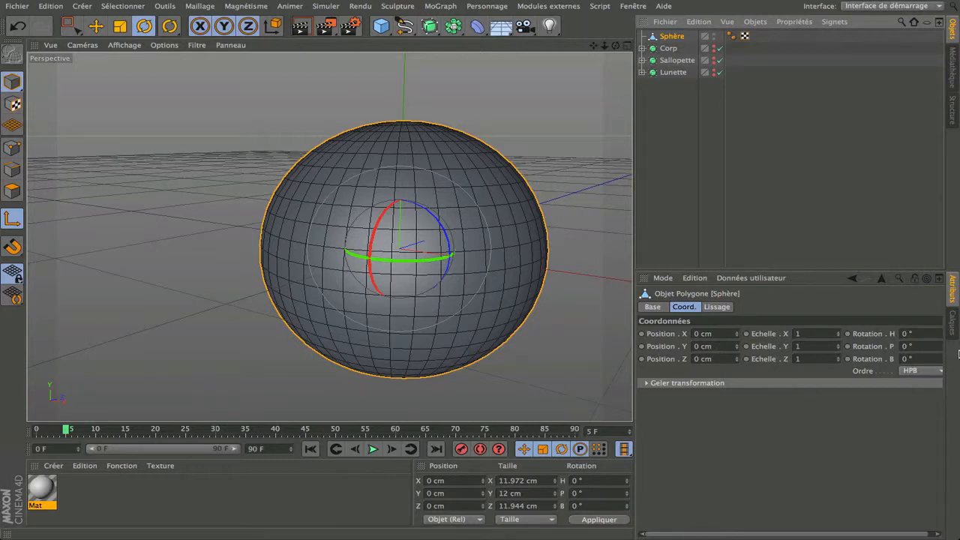
pyautogui.click(913, 346)
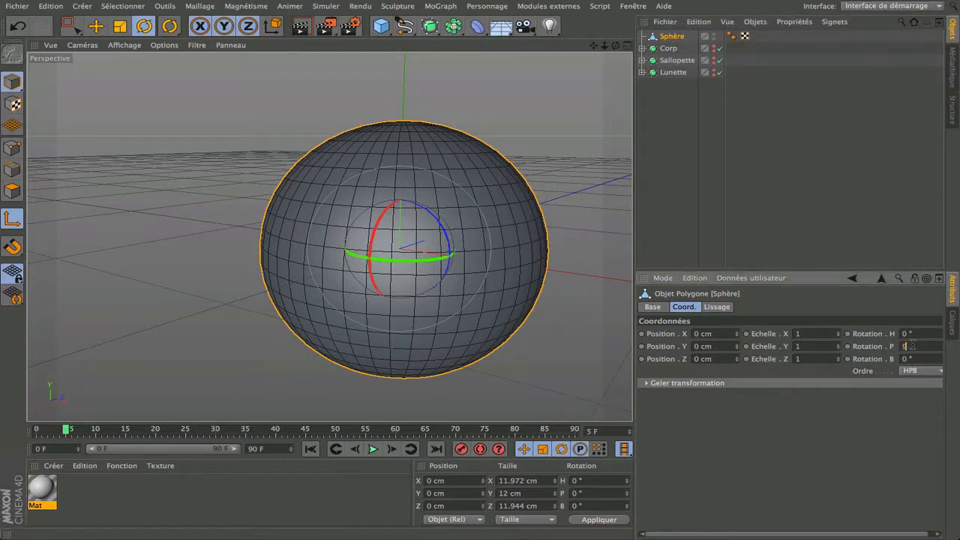
pyautogui.press('Return')
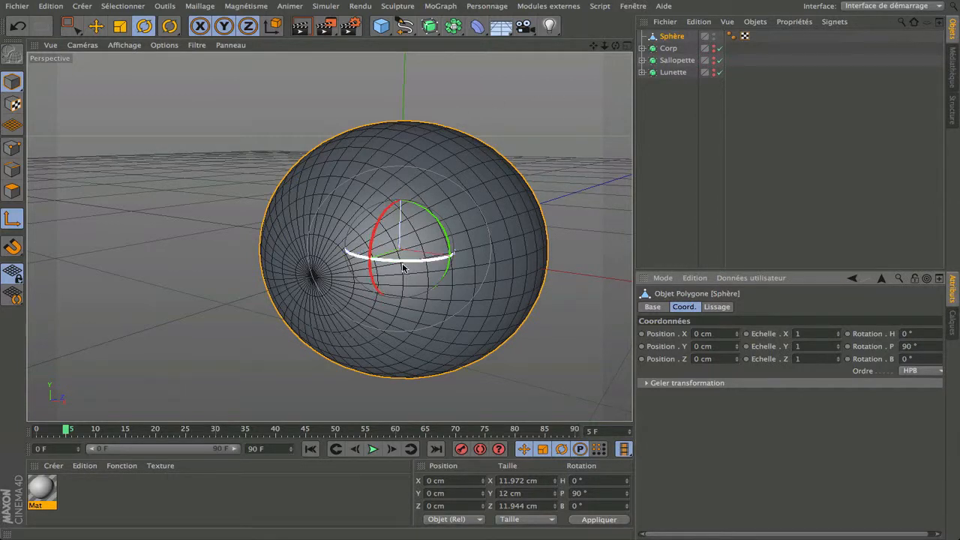
pyautogui.hotkey('ctrl', 'z')
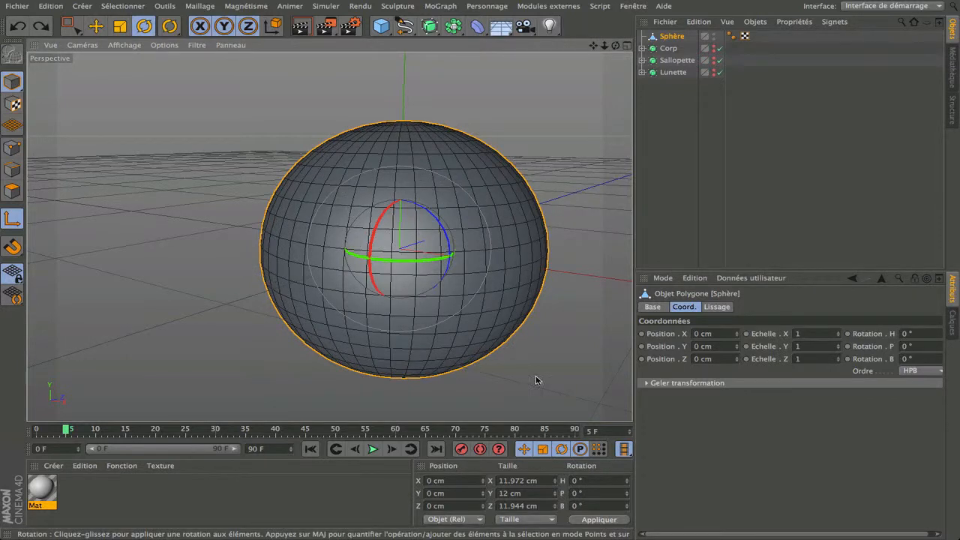
# Rotate only the sphere's axis to 90° in P, and with axis modification off set the whole sphere's P rotation to 180°
pyautogui.doubleClick(582, 493)
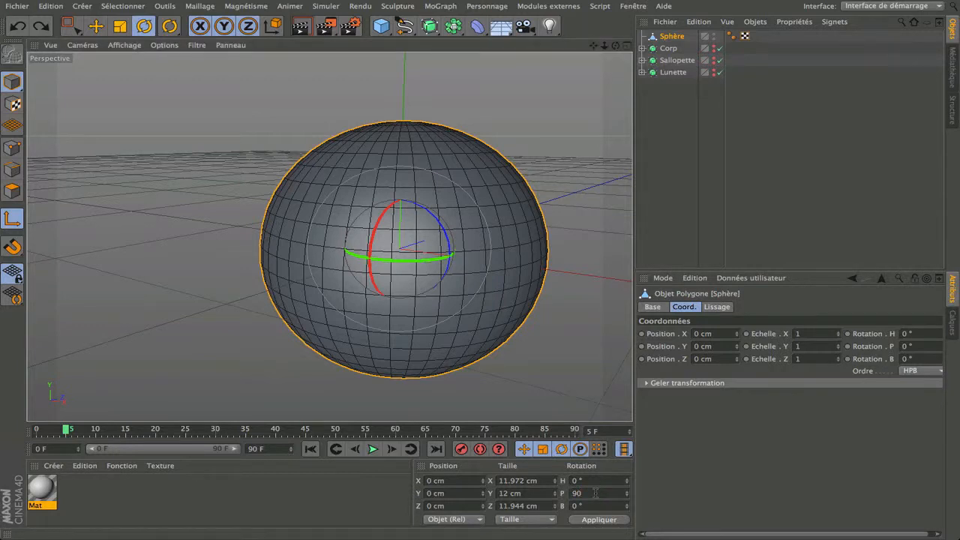
pyautogui.press('Return')
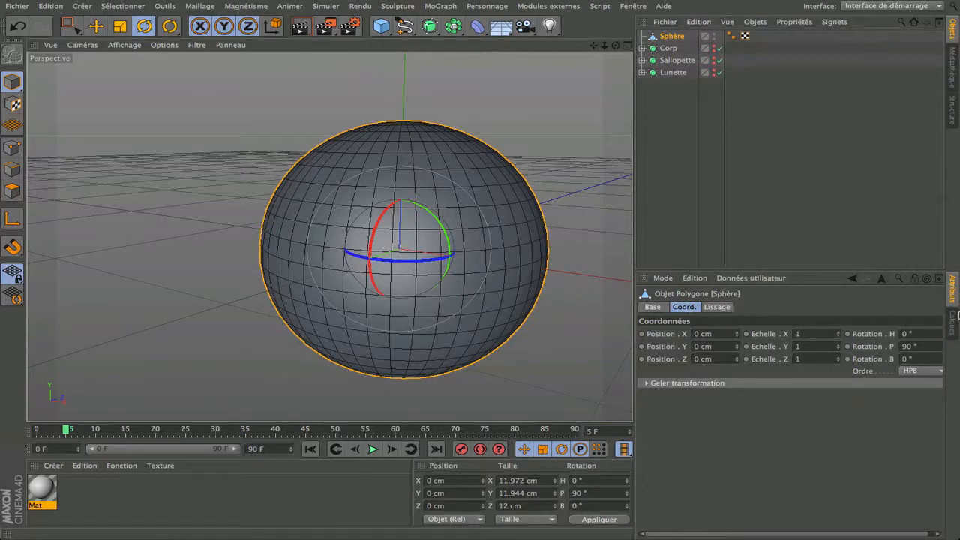
pyautogui.click(922, 346)
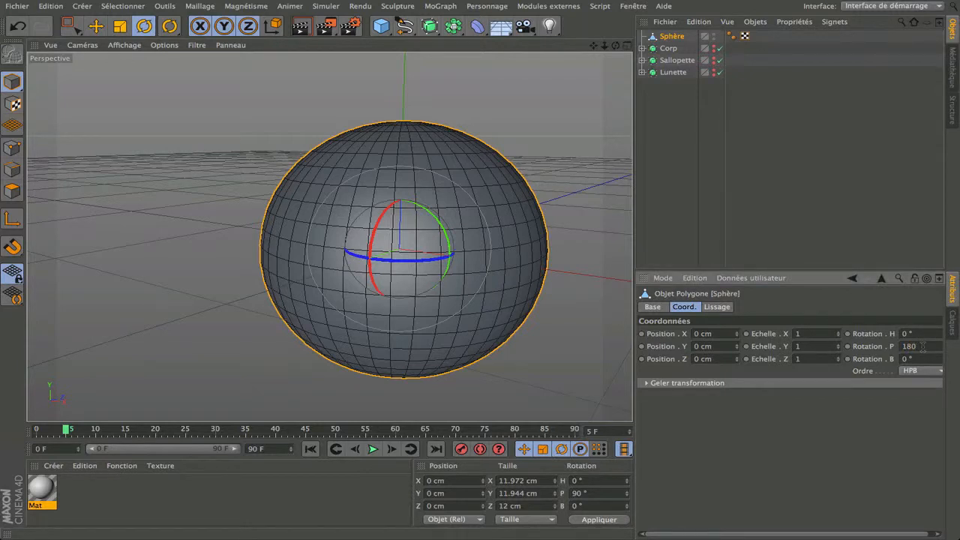
pyautogui.write('180')
pyautogui.press('Return')
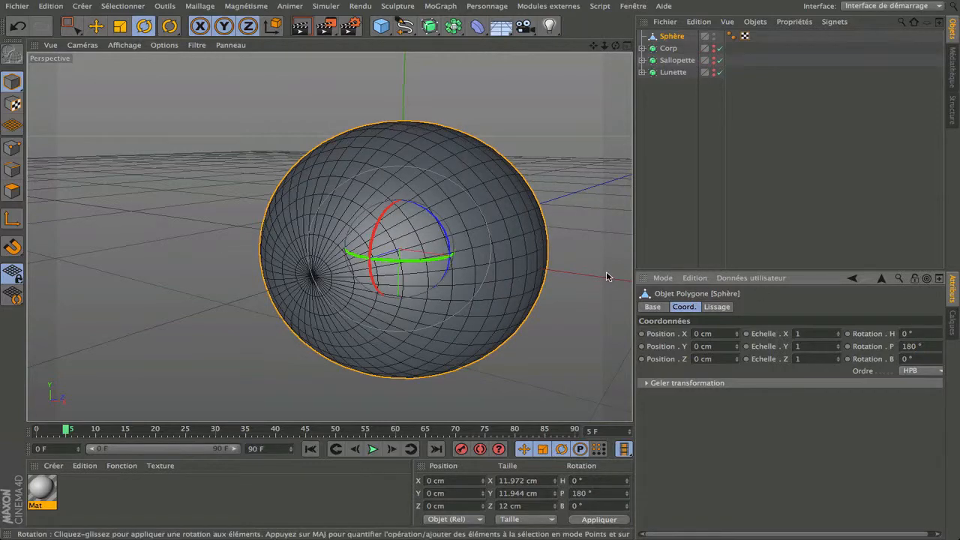
# Select the two innermost rings of polygons around the sphere's front pole with the Live Selection brush in polygon mode
pyautogui.scroll(-3, 300, 293)
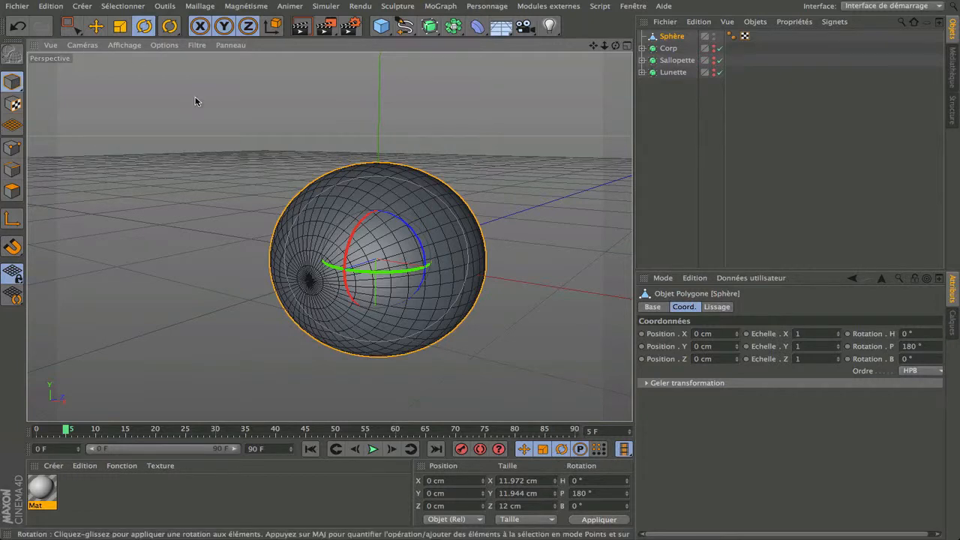
pyautogui.moveTo(76, 27); pyautogui.dragTo(127, 38)
pyautogui.click(15, 189)
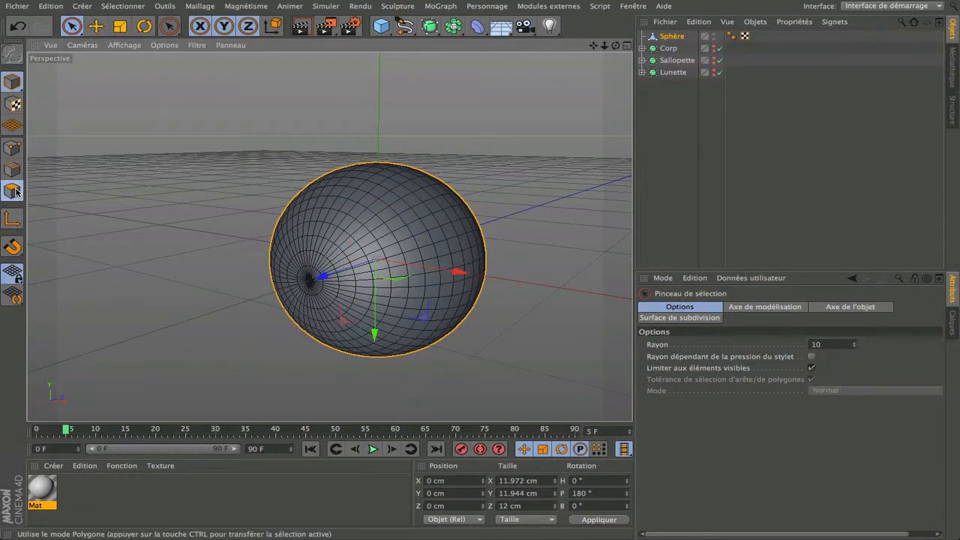
pyautogui.moveTo(614, 45); pyautogui.dragTo(172, 198)
pyautogui.scroll(8, 306, 274)
pyautogui.scroll(-2, 305, 272)
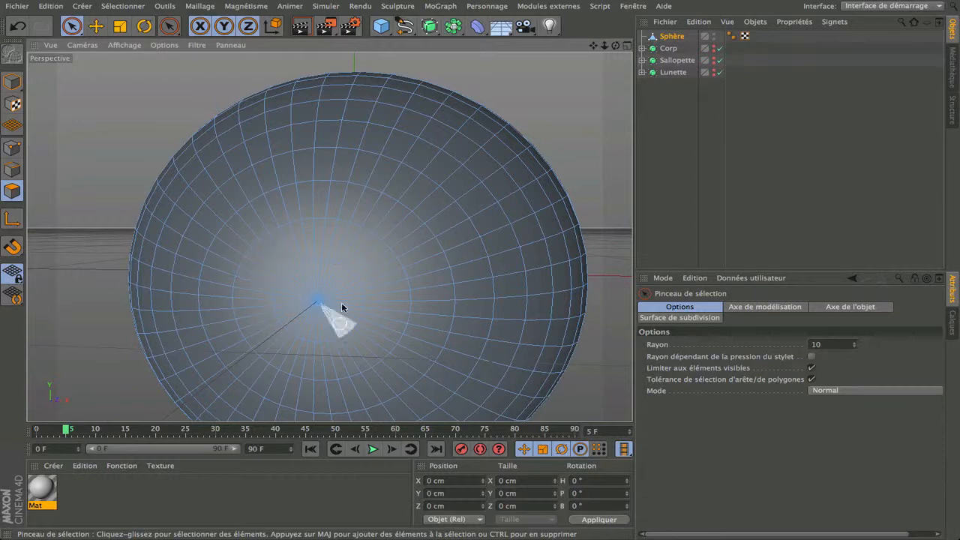
pyautogui.click(326, 245)
pyautogui.moveTo(326, 245)
pyautogui.mouseDown()
pyautogui.moveTo(267, 278)
pyautogui.moveTo(300, 350)
pyautogui.moveTo(356, 291)
pyautogui.moveTo(307, 336)
pyautogui.moveTo(366, 328)
pyautogui.mouseUp()
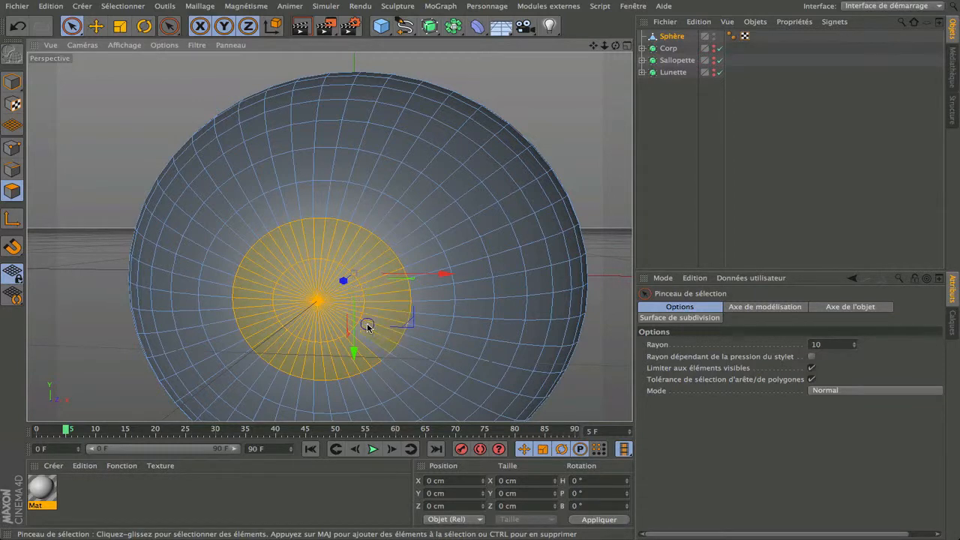
# Split the selected pole polygons of the sphere into a separate polygon object
pyautogui.scroll(-5, 330, 313)
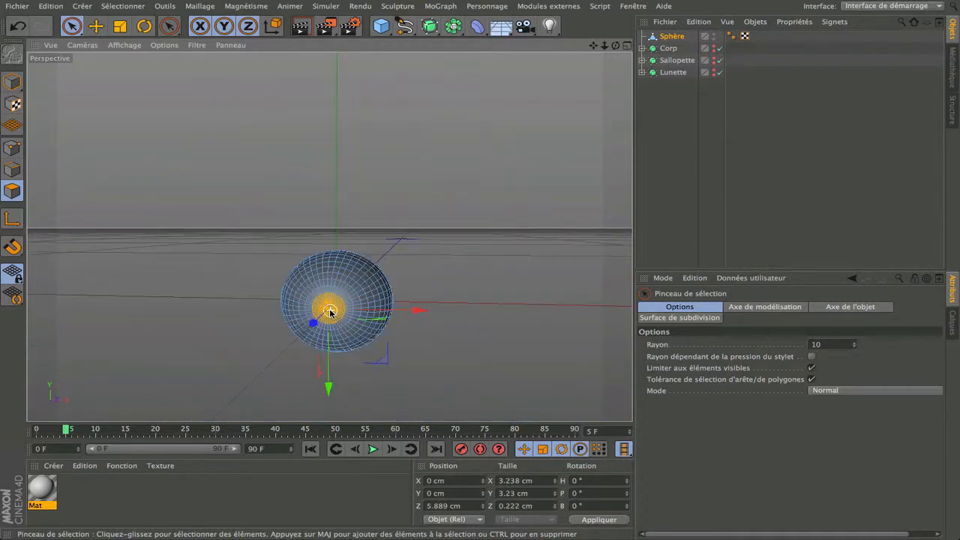
pyautogui.scroll(3, 334, 307)
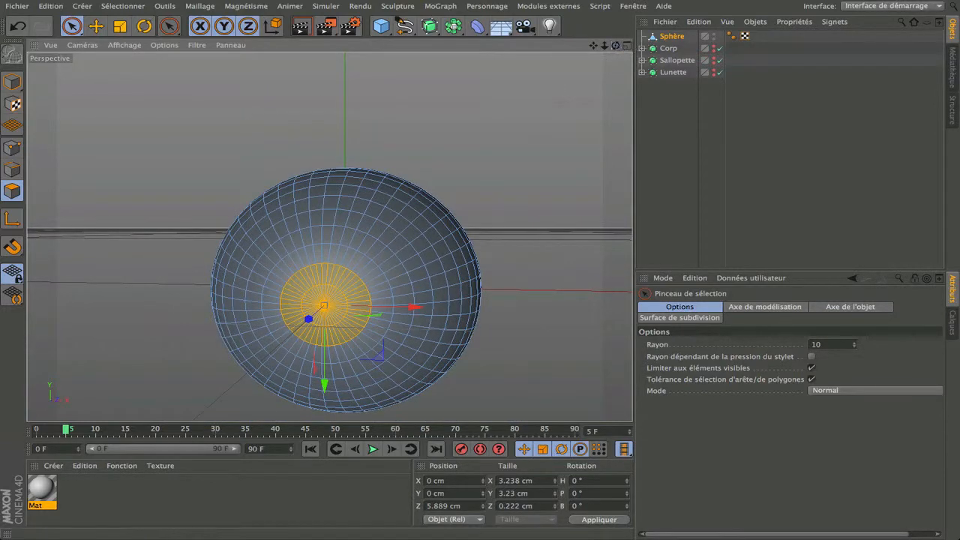
pyautogui.moveTo(615, 45); pyautogui.dragTo(583, 63)
pyautogui.rightClick(339, 312)
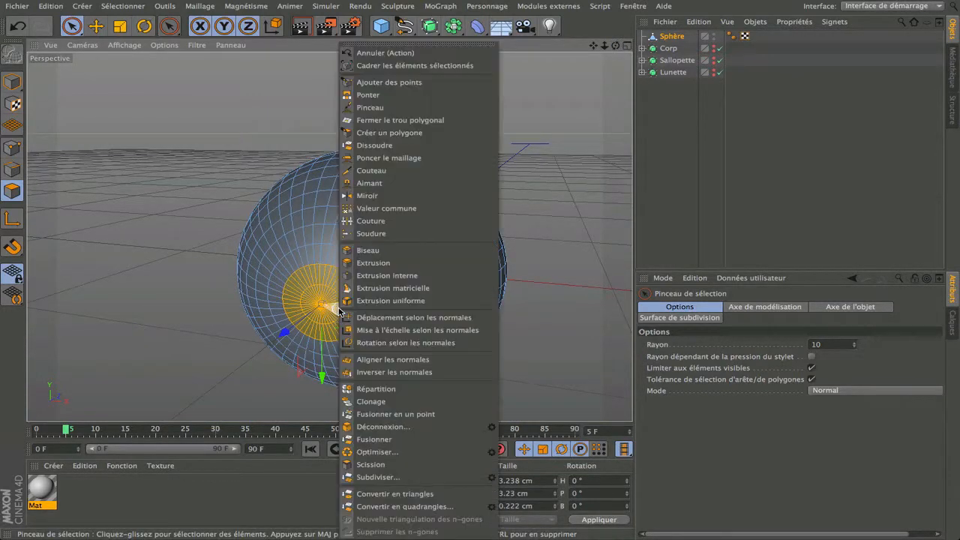
pyautogui.click(405, 469)
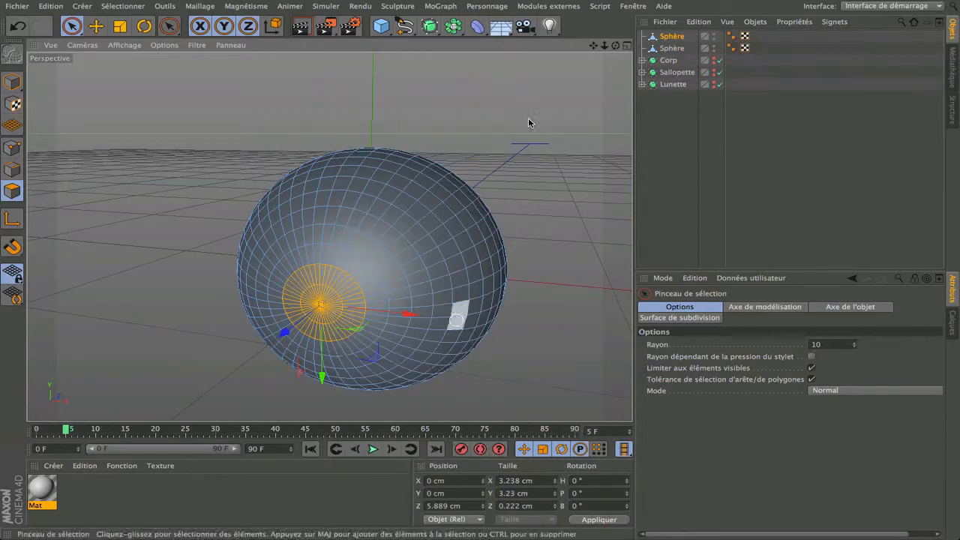
# Rename the split-off polygon object l'iris and the original sphere blanc
pyautogui.click(672, 49)
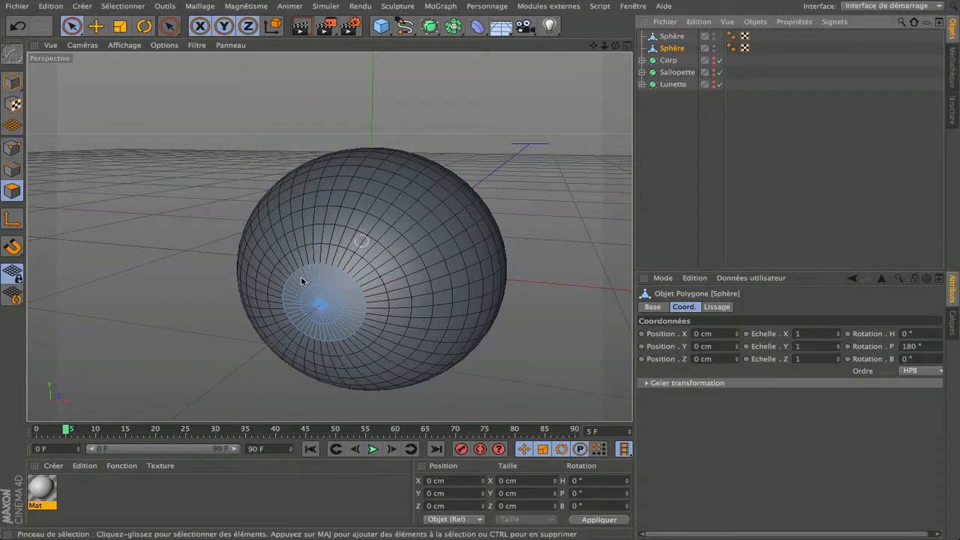
pyautogui.doubleClick(668, 48)
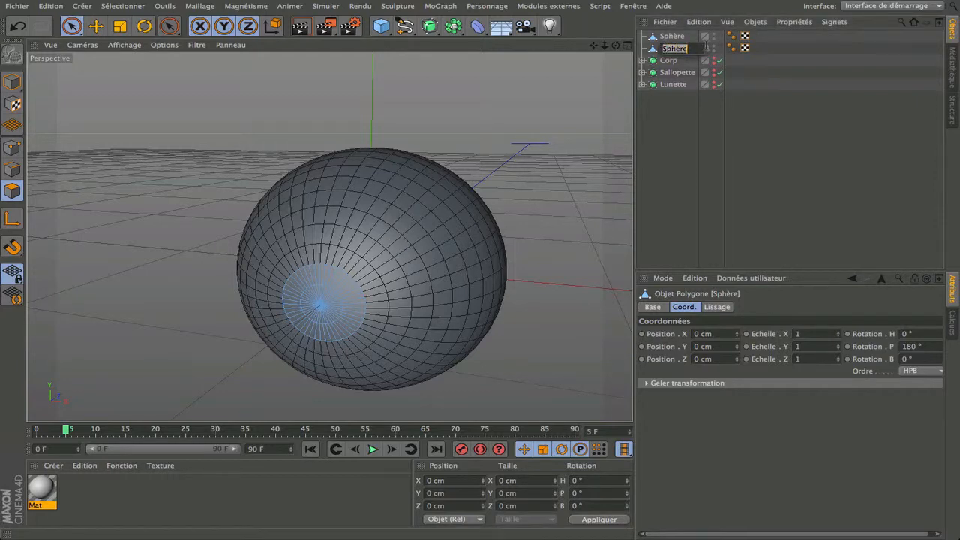
pyautogui.press('BackSpace')
pyautogui.click(660, 103)
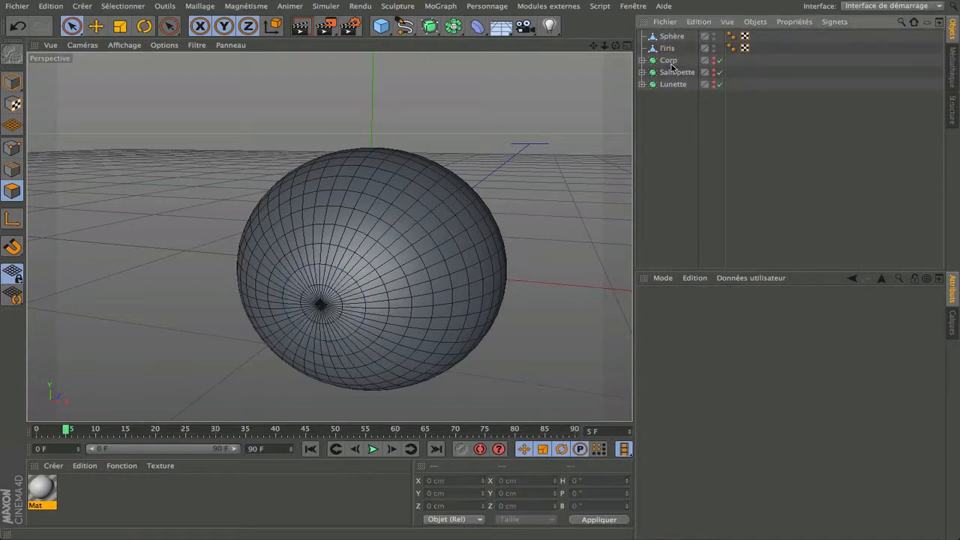
pyautogui.doubleClick(680, 37)
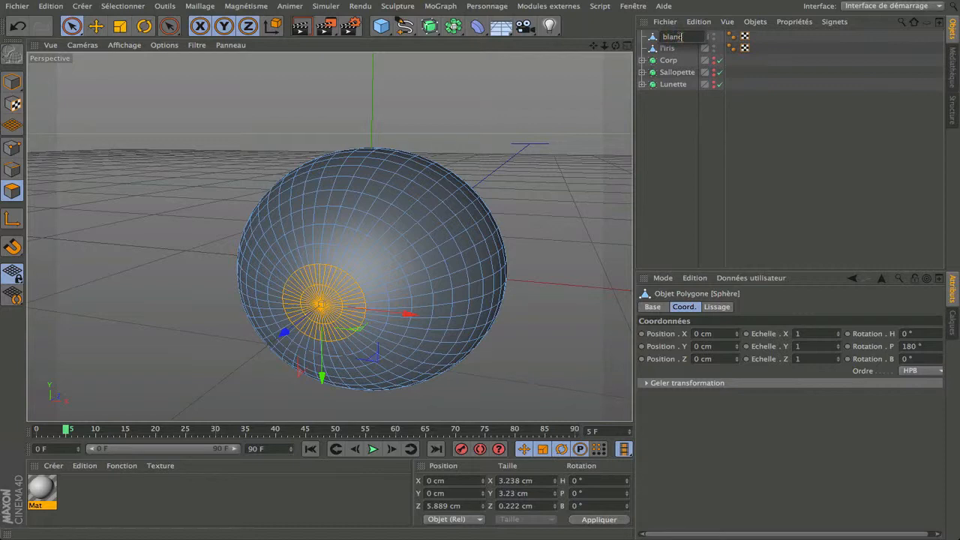
pyautogui.click(649, 137)
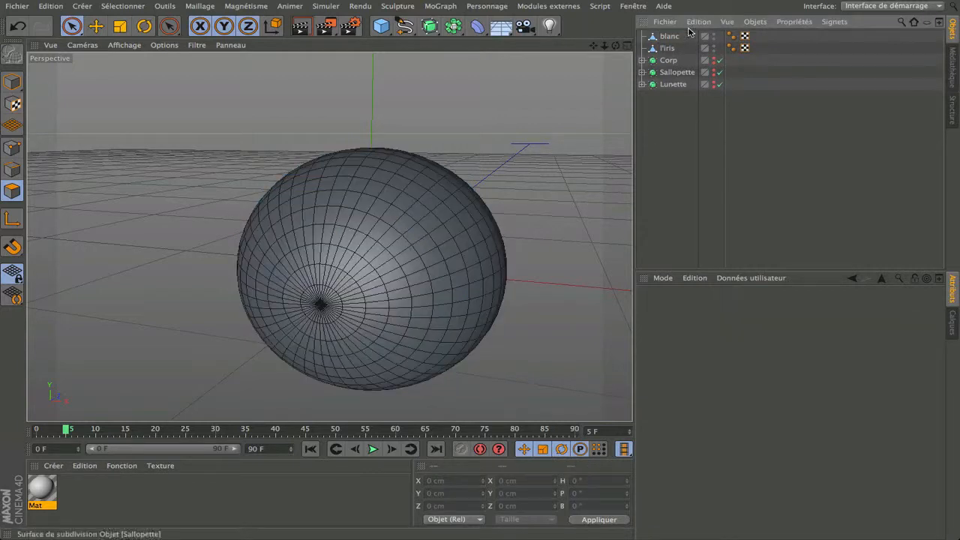
# Duplicate the l'iris object and name the copy rétine
pyautogui.click(666, 48)
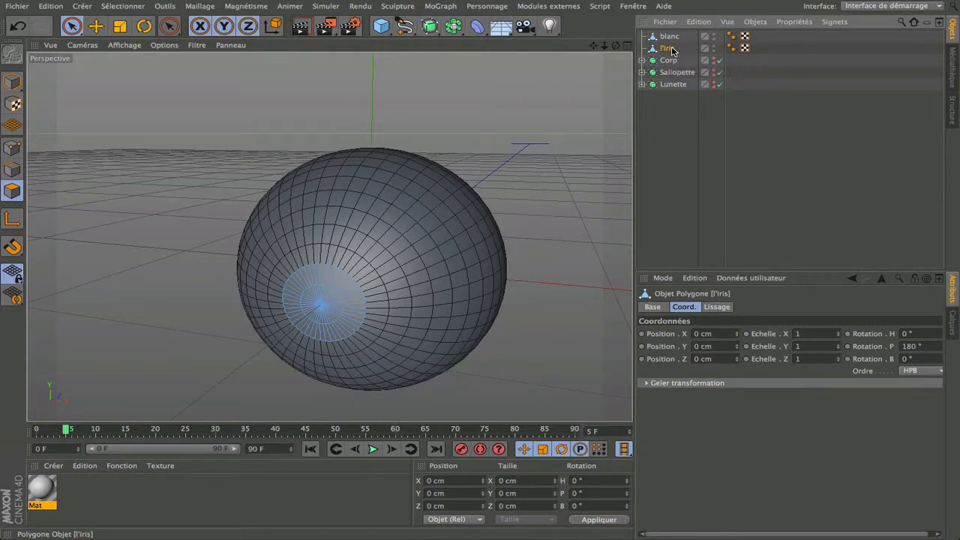
pyautogui.keyDown('ctrl'); pyautogui.moveTo(671, 59); pyautogui.dragTo(672, 58); pyautogui.keyUp('ctrl')
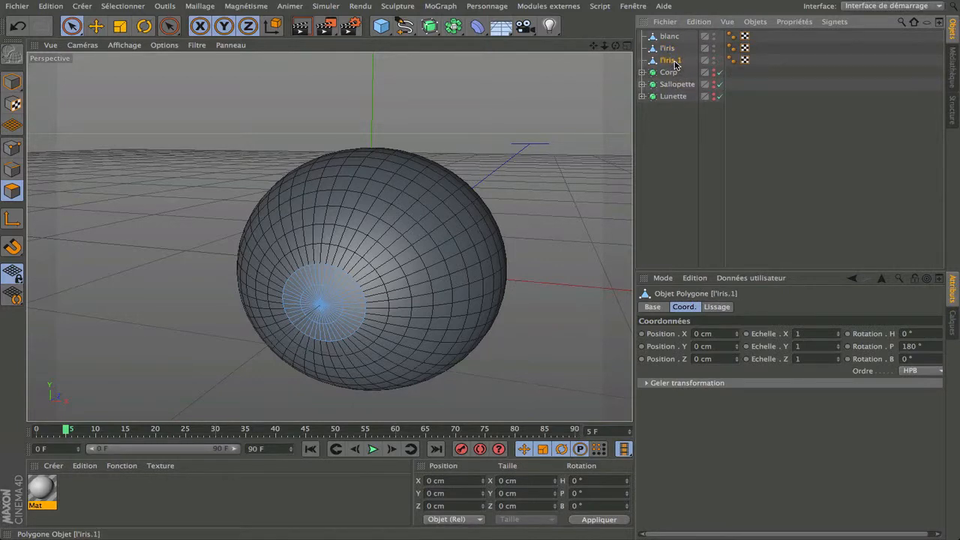
pyautogui.doubleClick(674, 61)
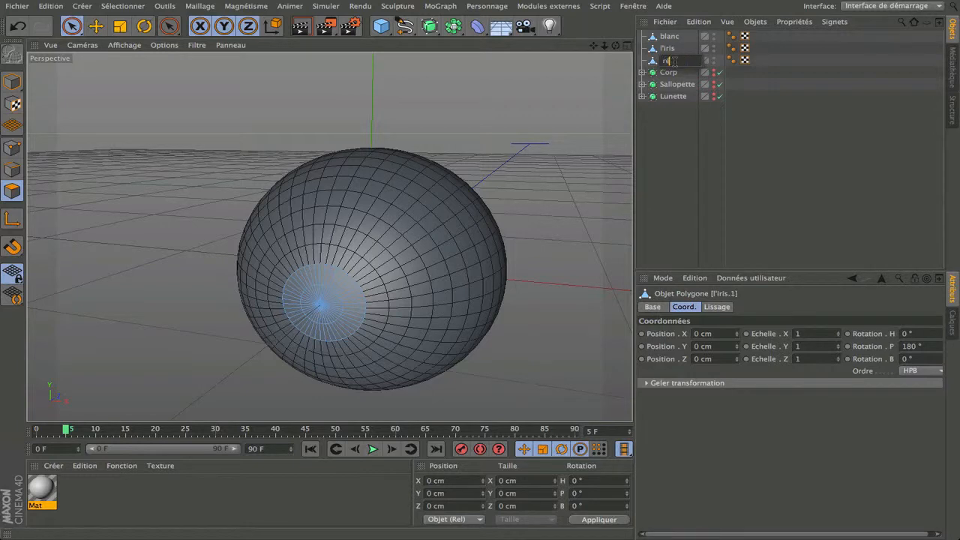
pyautogui.write('rétine')
pyautogui.click(663, 148)
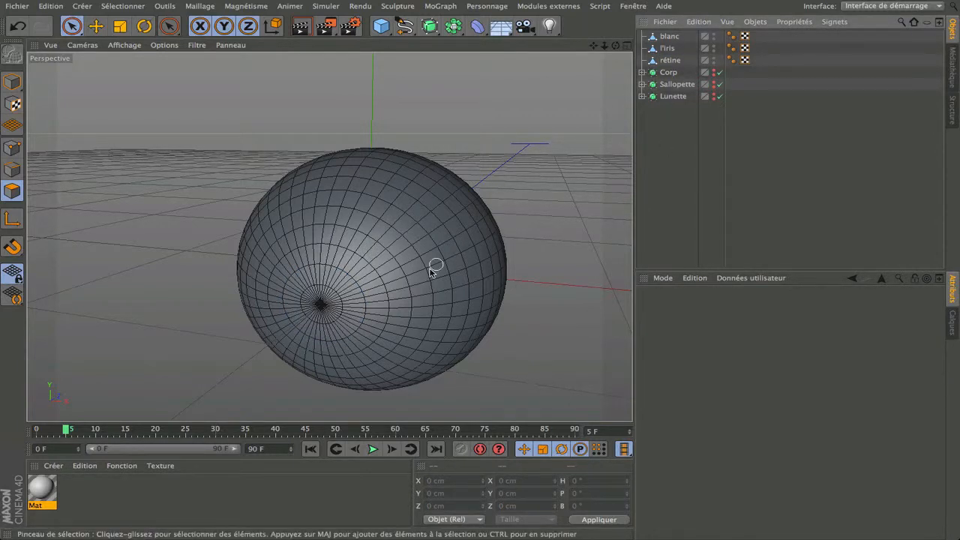
# In model mode, move rétine in front of the sphere to Z about -10.025 cm and l'iris to Z about -5.707 cm
pyautogui.scroll(-6, 433, 268)
pyautogui.scroll(2, 430, 267)
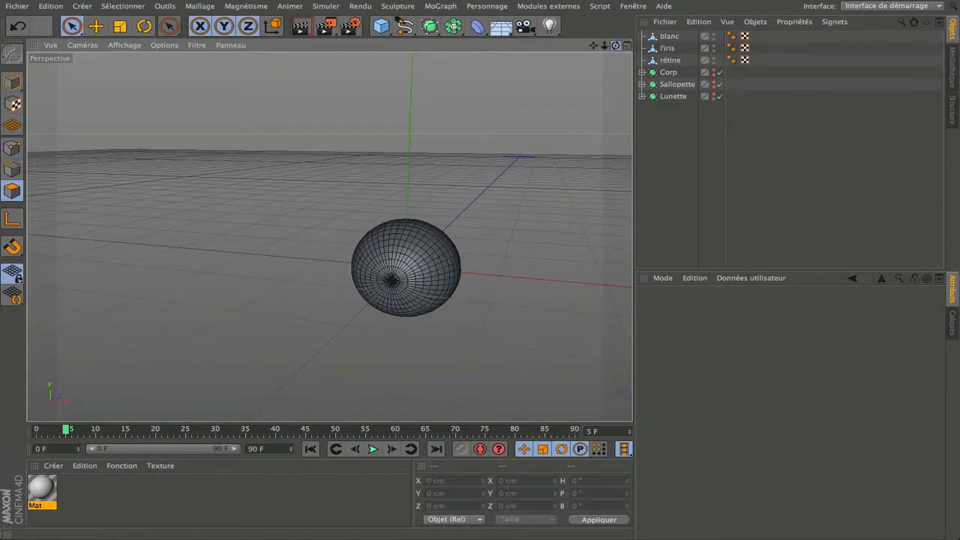
pyautogui.moveTo(615, 46); pyautogui.dragTo(616, 48)
pyautogui.click(670, 60)
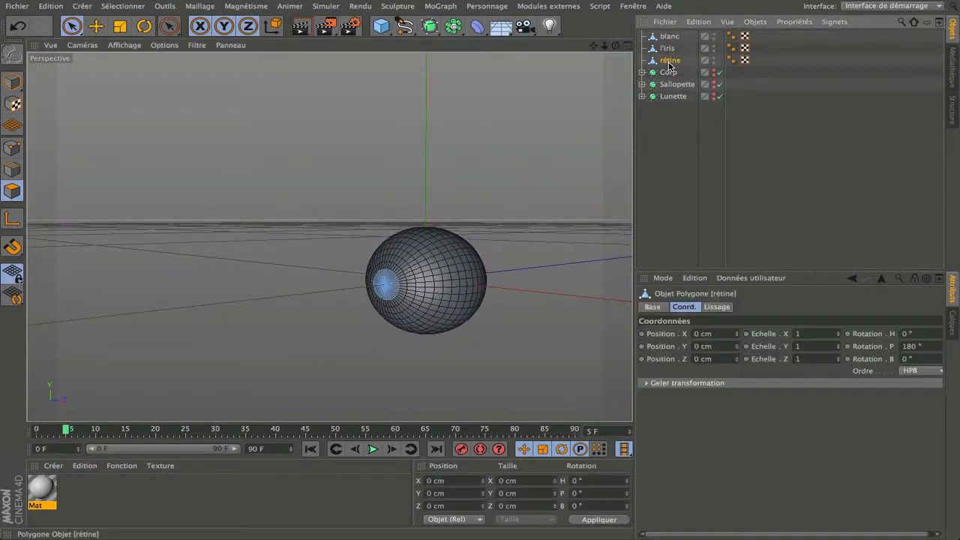
pyautogui.click(12, 81)
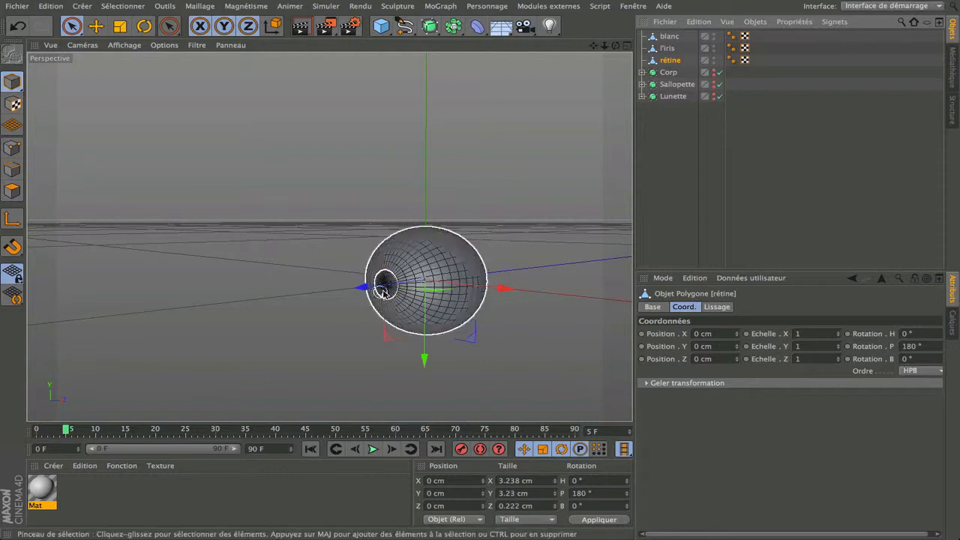
pyautogui.scroll(3, 434, 289)
pyautogui.moveTo(390, 279); pyautogui.dragTo(274, 319)
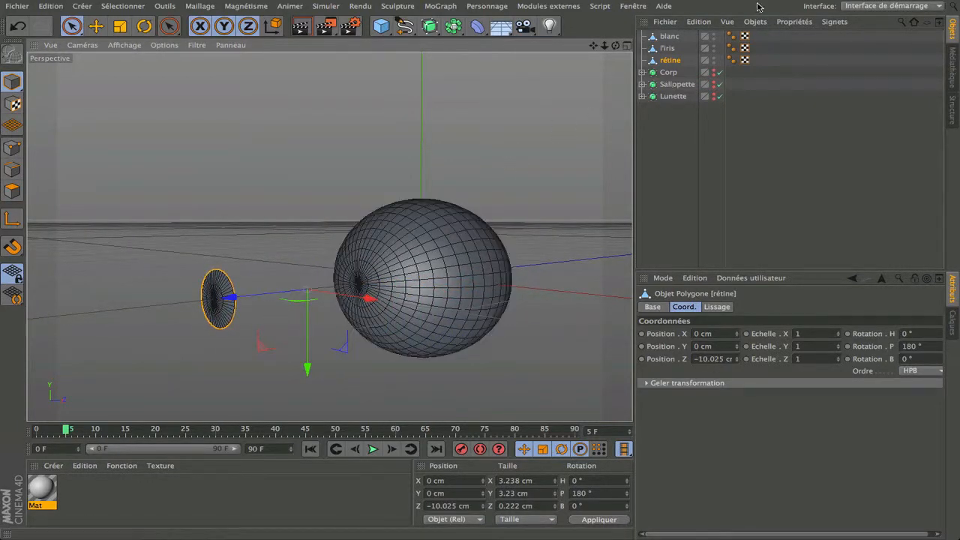
pyautogui.click(667, 48)
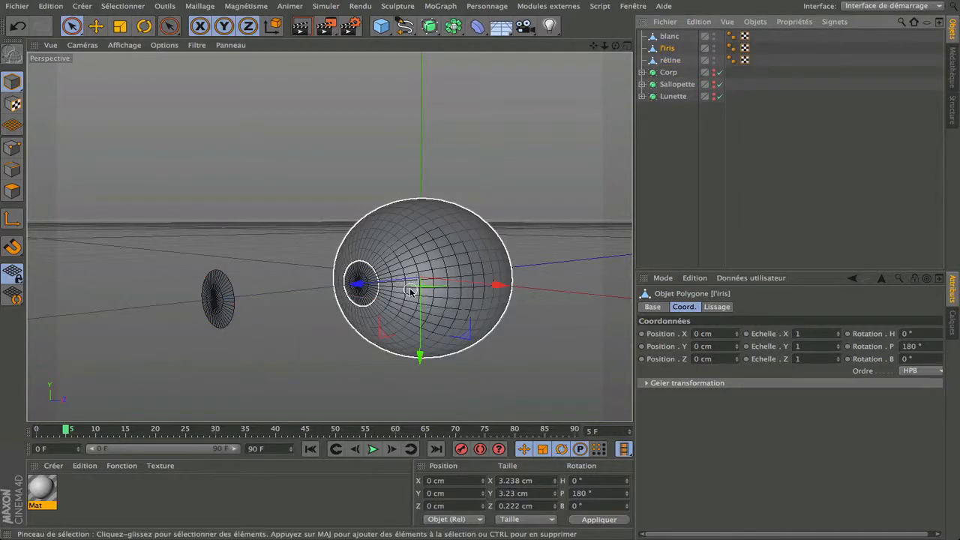
pyautogui.moveTo(353, 279); pyautogui.dragTo(342, 298)
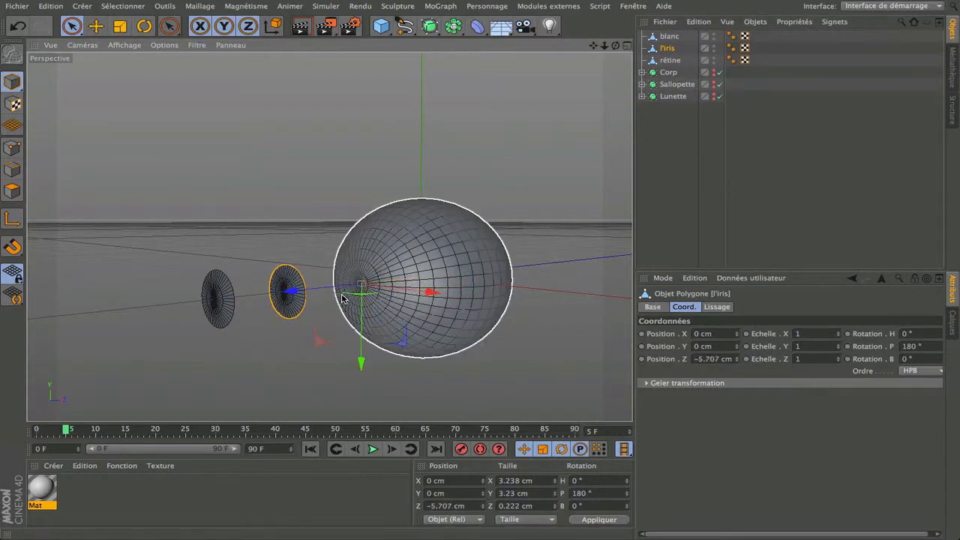
# Switch to the enlarged right view and examine the side profile of the two discs and l'iris's axis position
pyautogui.click(624, 45)
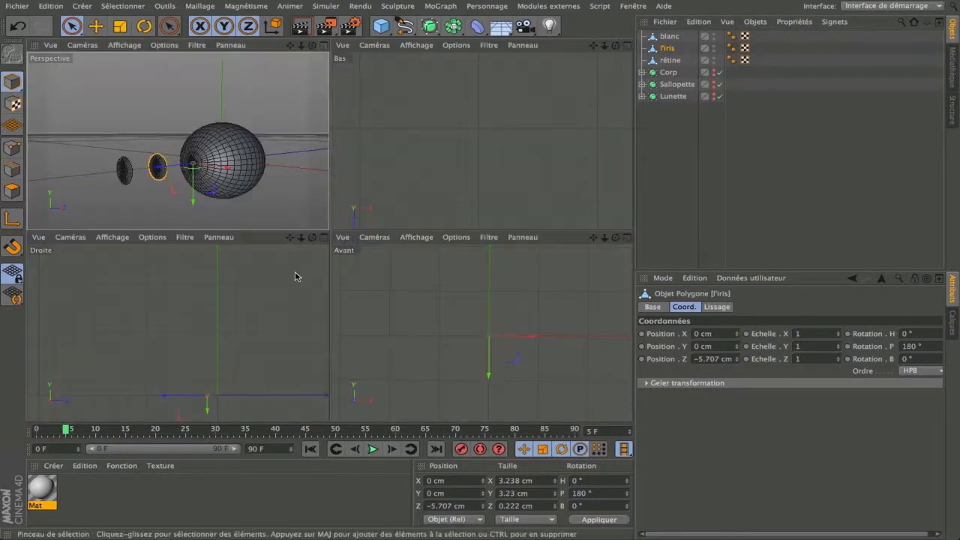
pyautogui.click(324, 238)
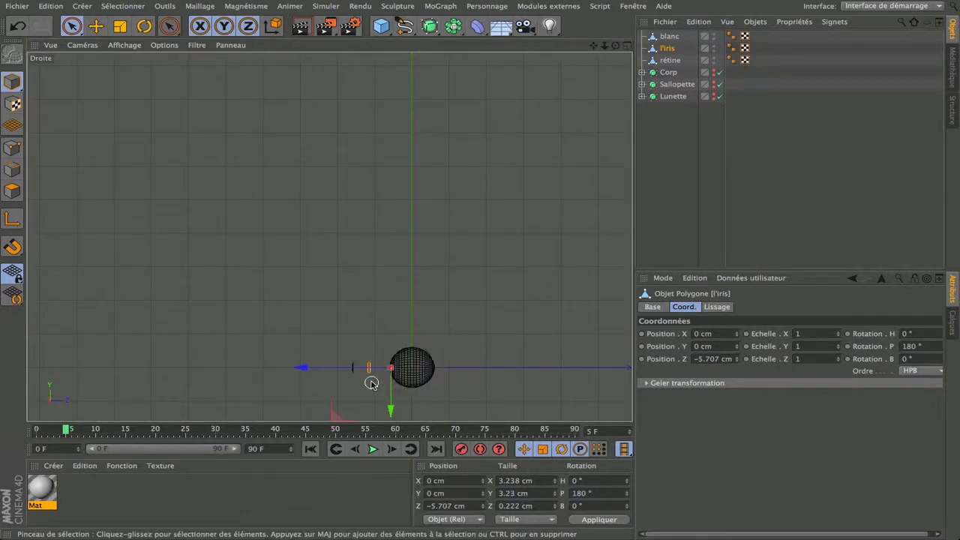
pyautogui.scroll(5, 372, 382)
pyautogui.scroll(2, 371, 383)
pyautogui.scroll(3, 325, 336)
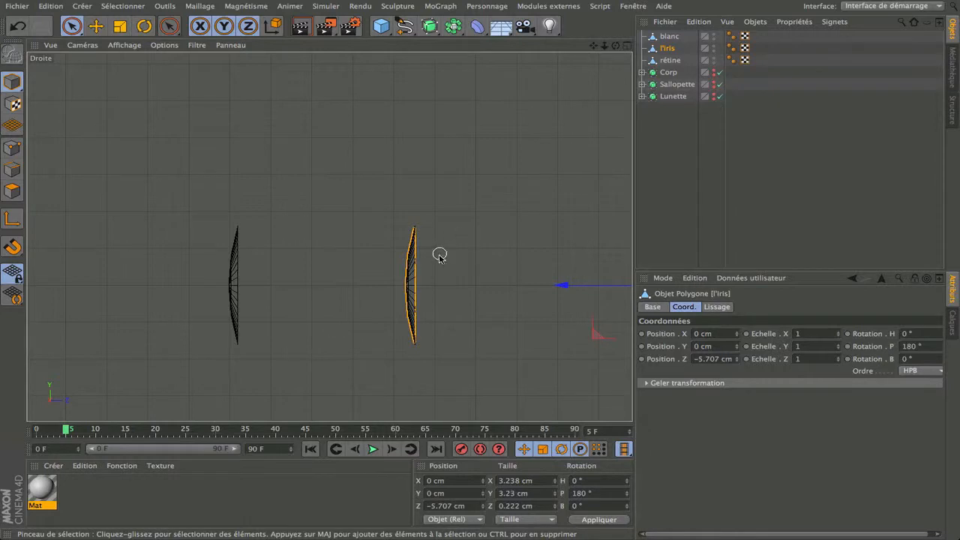
pyautogui.scroll(-3, 439, 255)
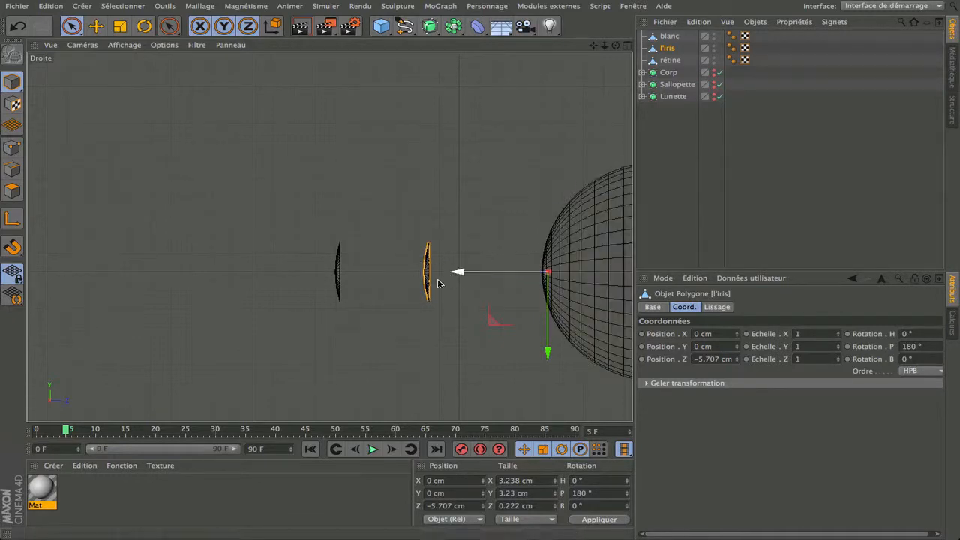
pyautogui.scroll(3, 426, 276)
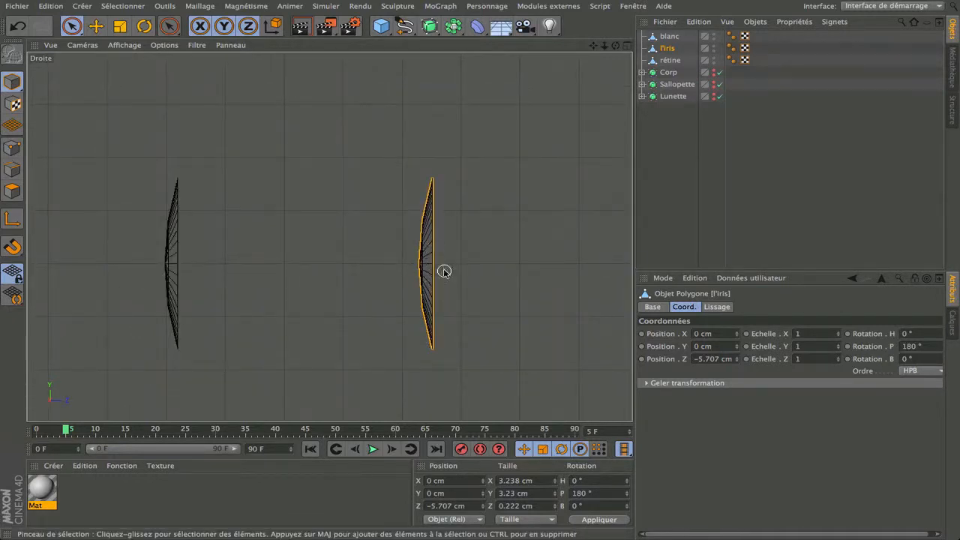
# With axis modification on, move only rétine's axis onto its disc, at Z about -15.888 cm
pyautogui.click(670, 60)
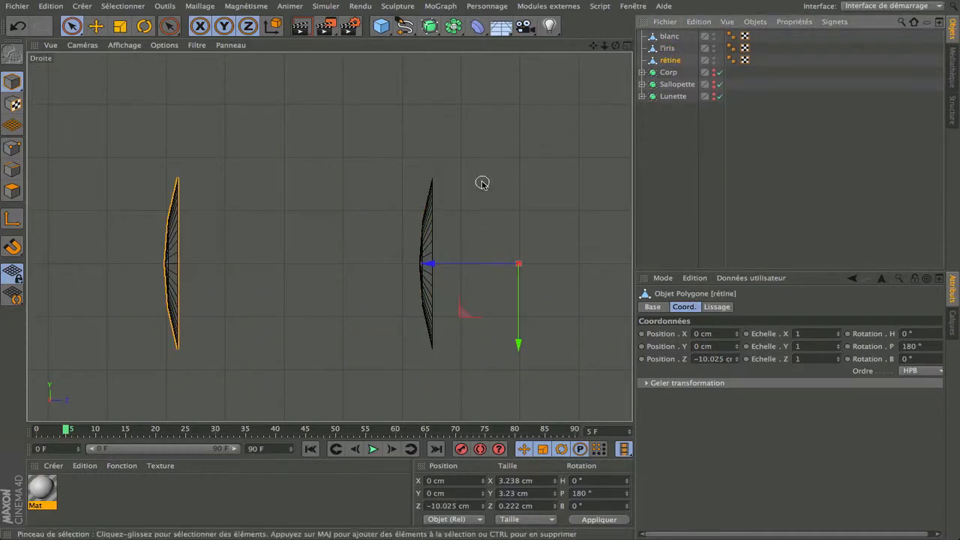
pyautogui.scroll(-3, 481, 183)
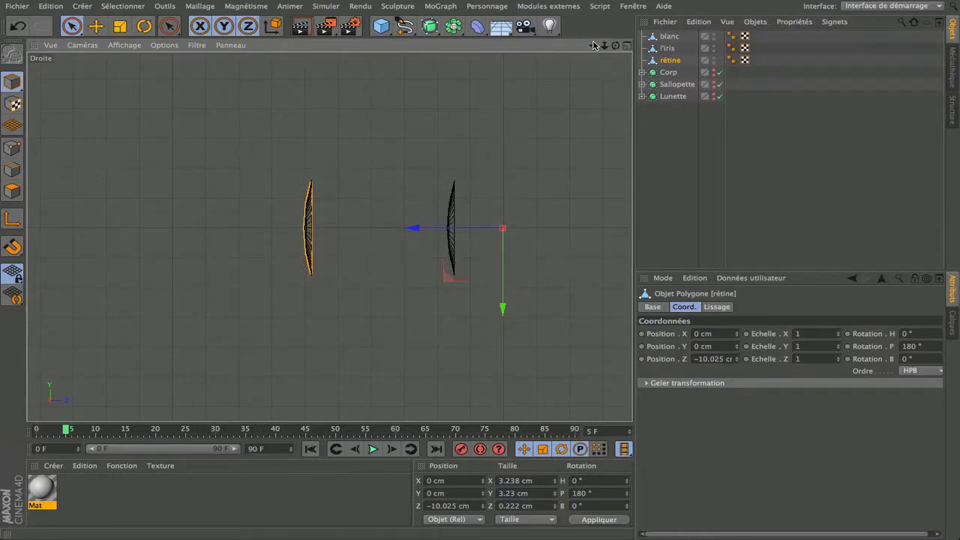
pyautogui.moveTo(593, 45); pyautogui.dragTo(560, 83)
pyautogui.scroll(-3, 486, 164)
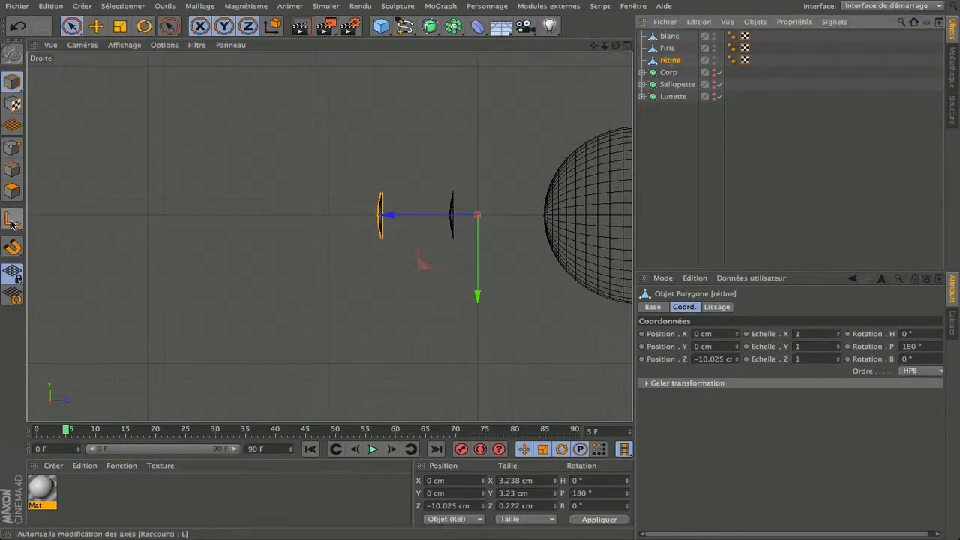
pyautogui.click(95, 27)
pyautogui.scroll(5, 419, 220)
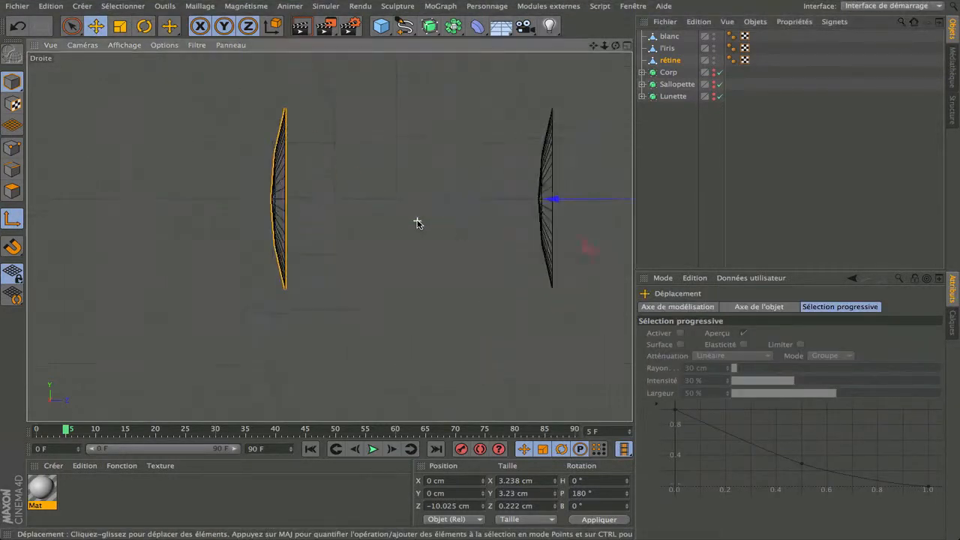
pyautogui.moveTo(588, 197); pyautogui.dragTo(193, 207)
pyautogui.scroll(-4, 410, 227)
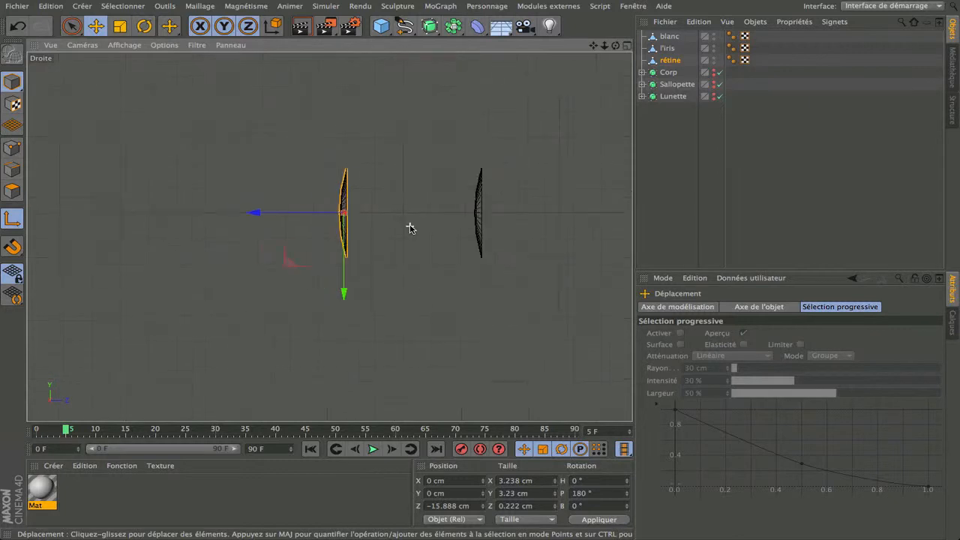
# Move only l'iris's axis onto its disc, at Z about -11.573 cm, and turn axis modification off
pyautogui.click(668, 49)
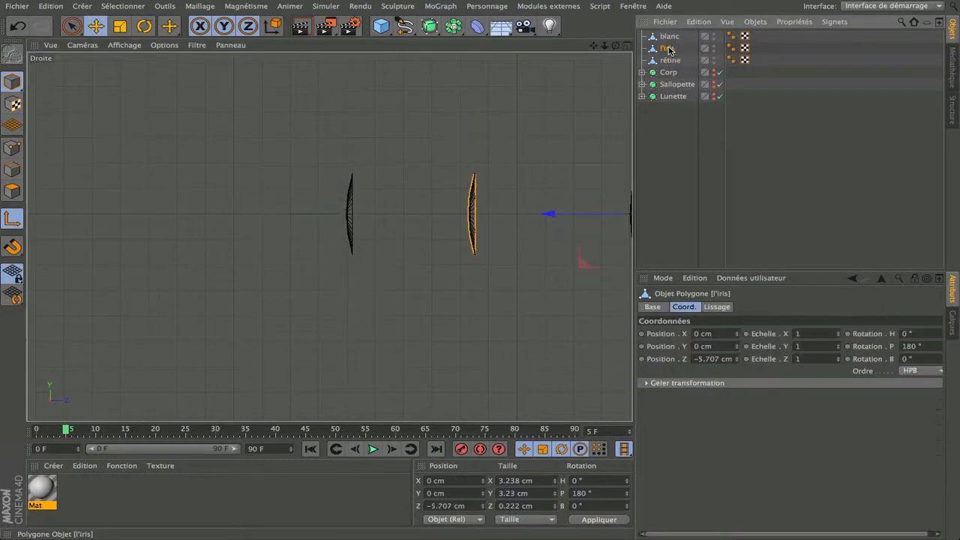
pyautogui.moveTo(593, 45); pyautogui.dragTo(495, 47)
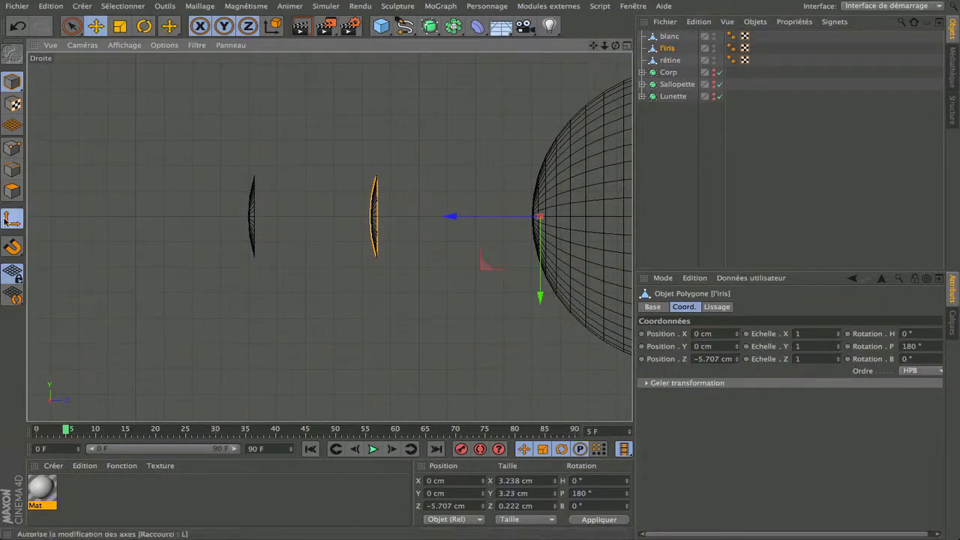
pyautogui.click(10, 217)
pyautogui.moveTo(450, 216); pyautogui.dragTo(311, 225)
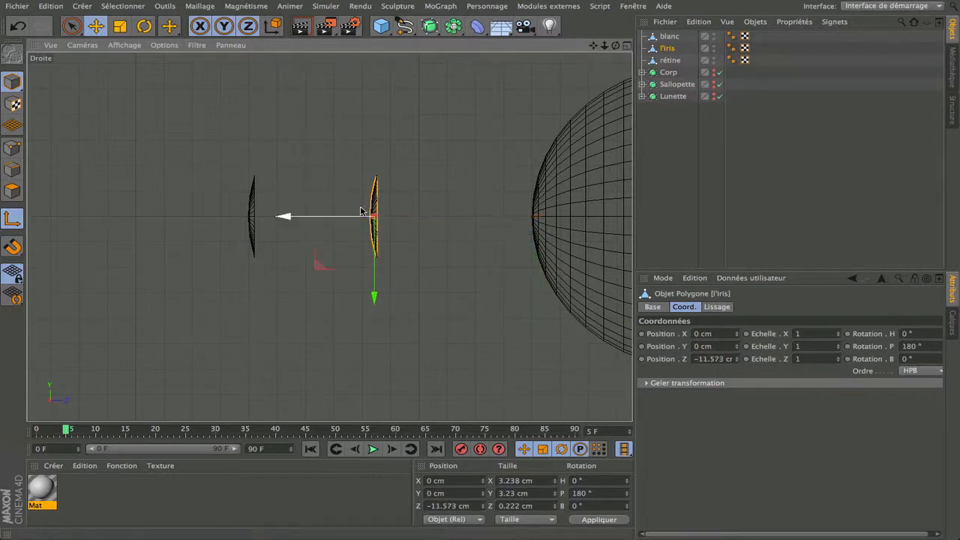
pyautogui.scroll(3, 373, 210)
pyautogui.scroll(3, 372, 210)
pyautogui.scroll(-6, 373, 210)
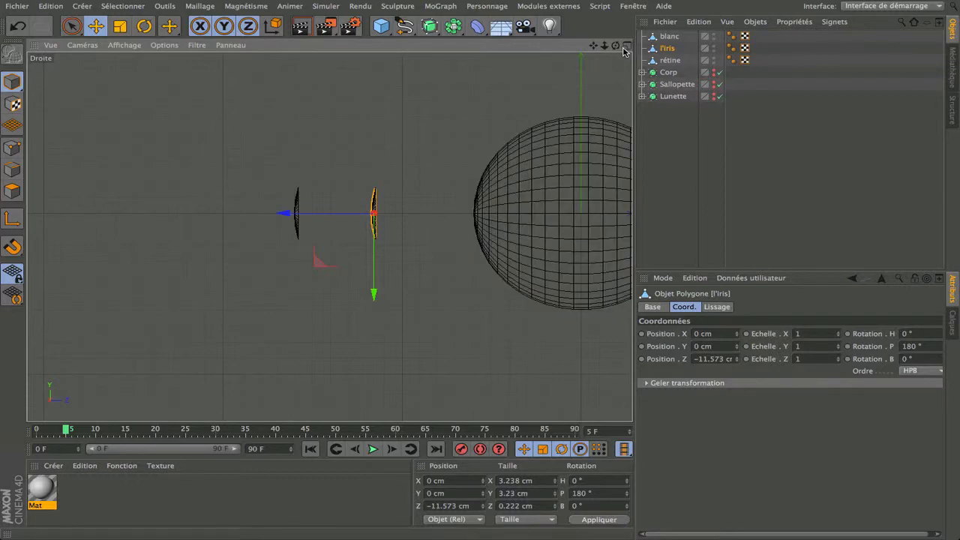
# Return from the right view to the enlarged perspective view
pyautogui.moveTo(616, 45); pyautogui.dragTo(611, 50)
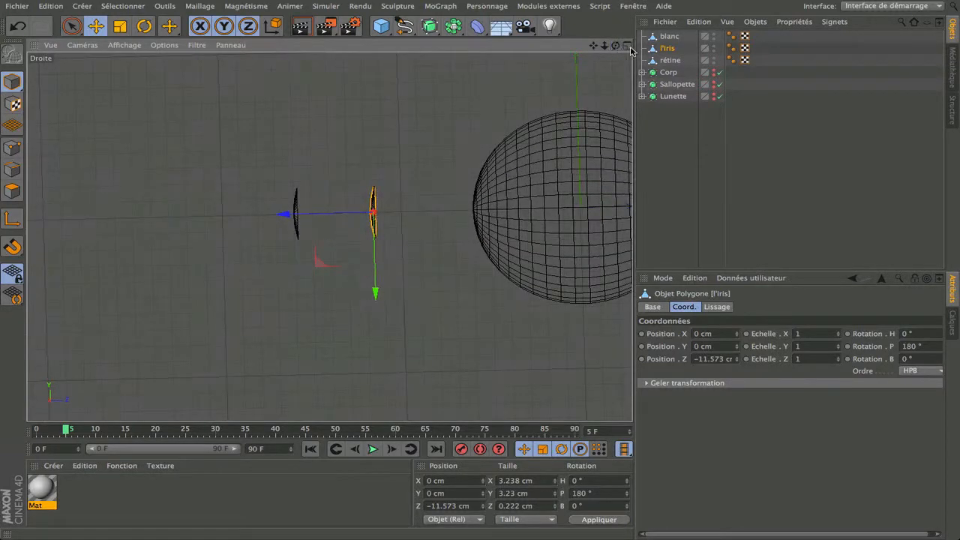
pyautogui.click(628, 46)
pyautogui.click(324, 45)
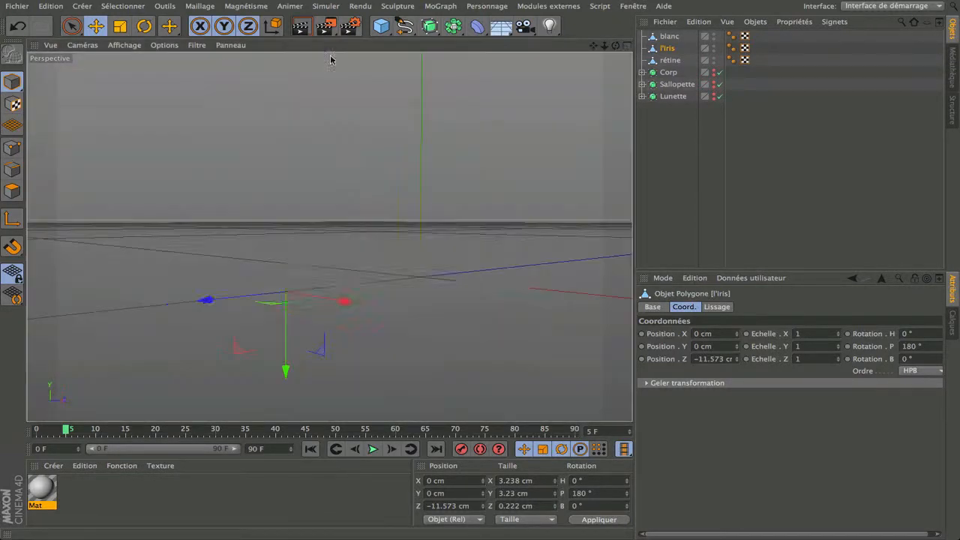
# Select the front cap polygons of blanc, matching the size of the discs, and delete them to open a round hole
pyautogui.scroll(2, 381, 296)
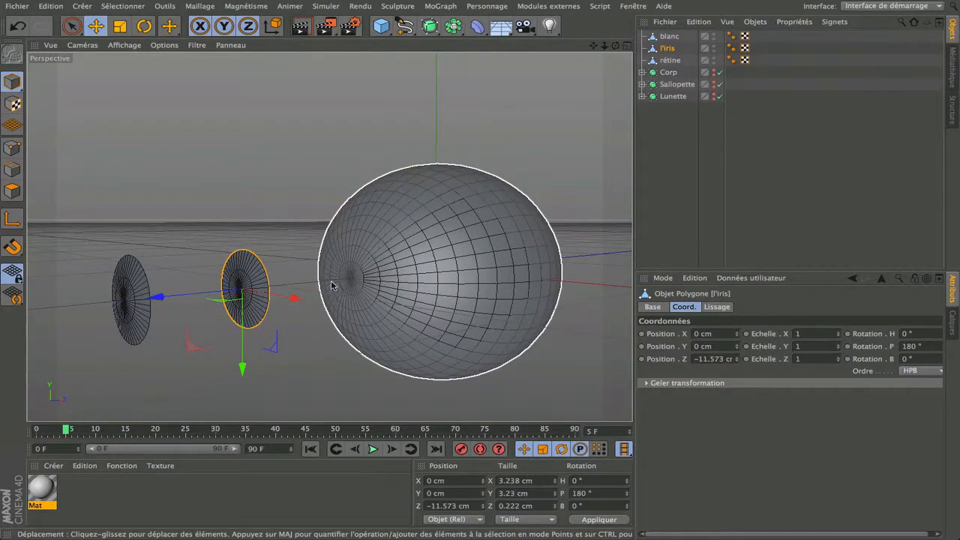
pyautogui.click(670, 36)
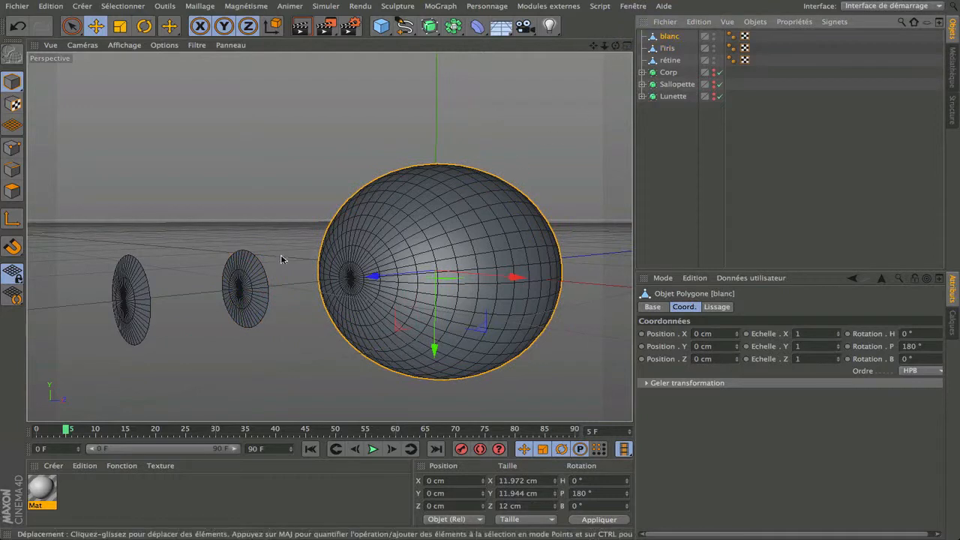
pyautogui.click(81, 28)
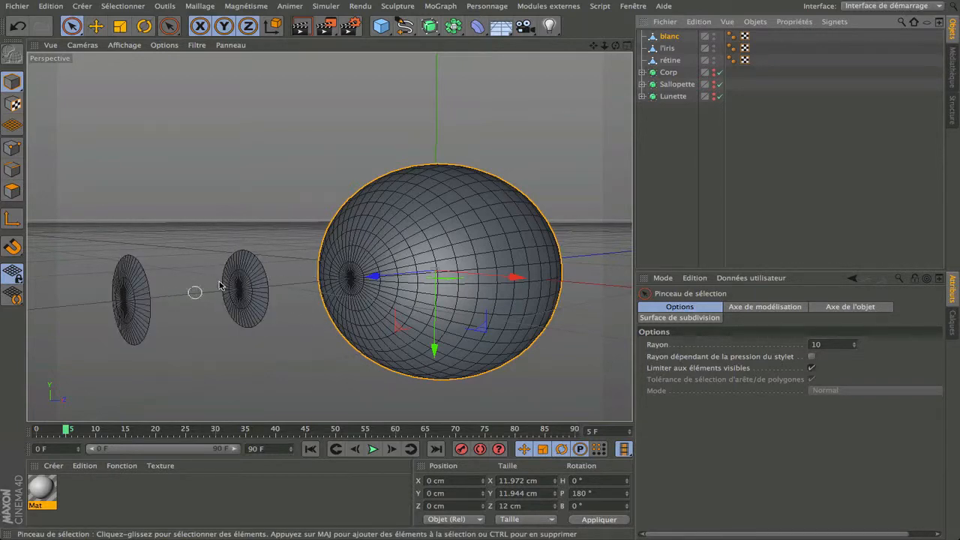
pyautogui.click(12, 191)
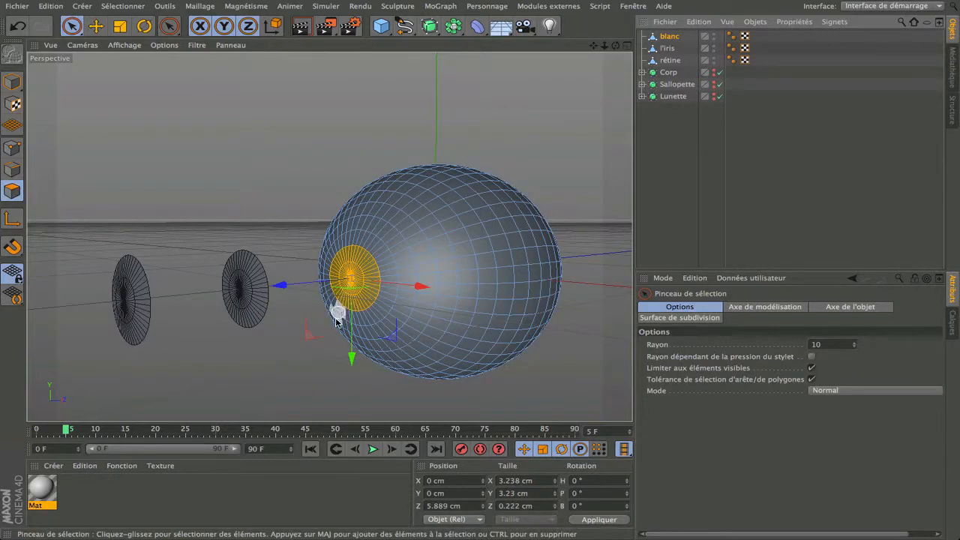
pyautogui.scroll(8, 347, 282)
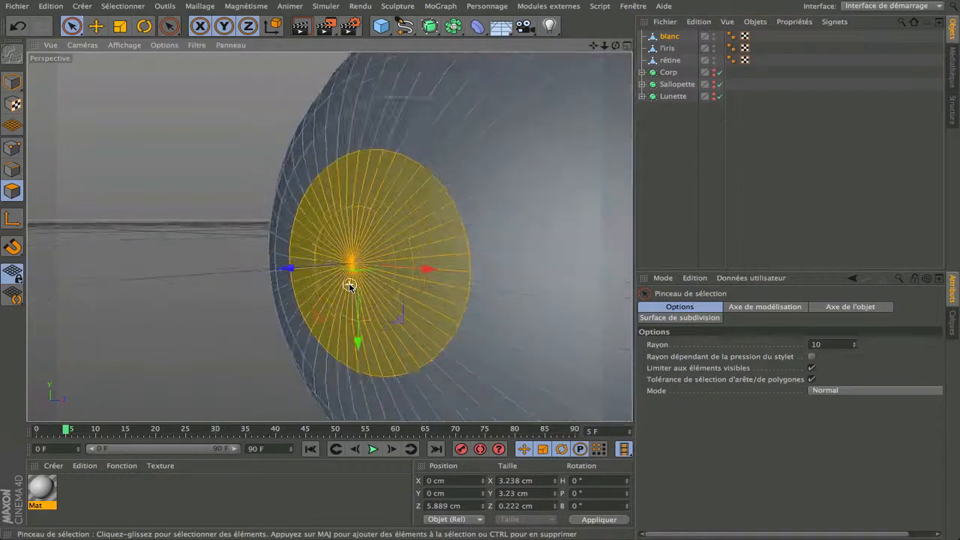
pyautogui.press('Delete')
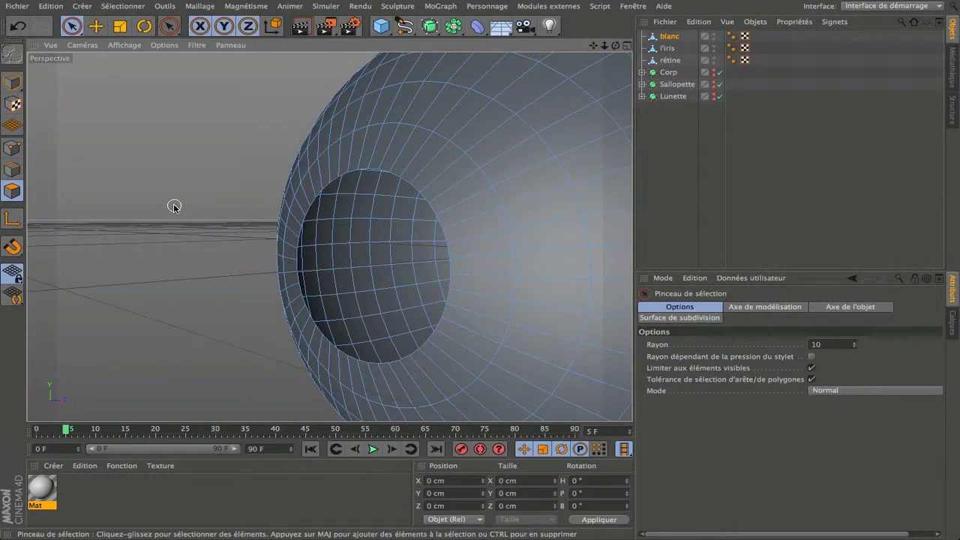
pyautogui.scroll(-10, 174, 207)
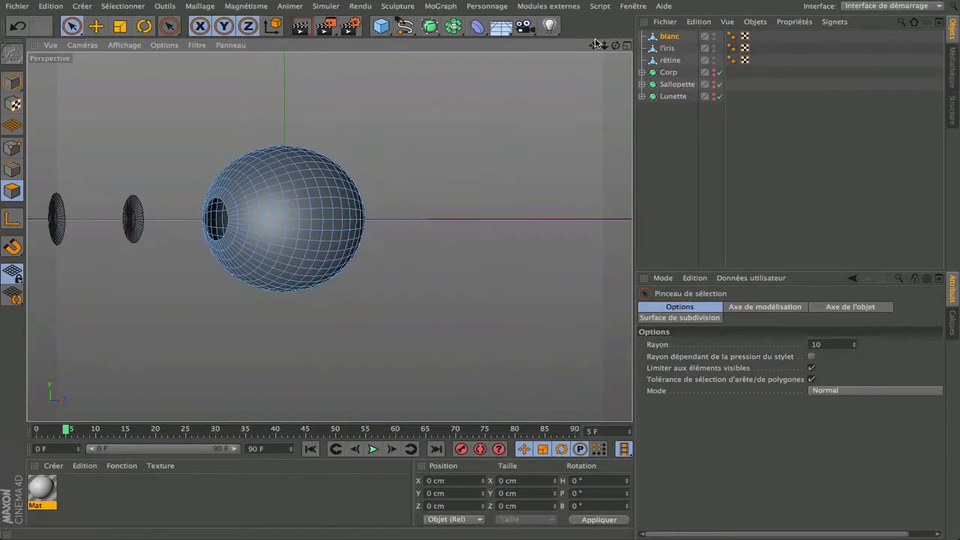
# Flip the whole l'iris object by setting its heading rotation (H) to 180°
pyautogui.moveTo(594, 45); pyautogui.dragTo(652, 81)
pyautogui.scroll(6, 193, 265)
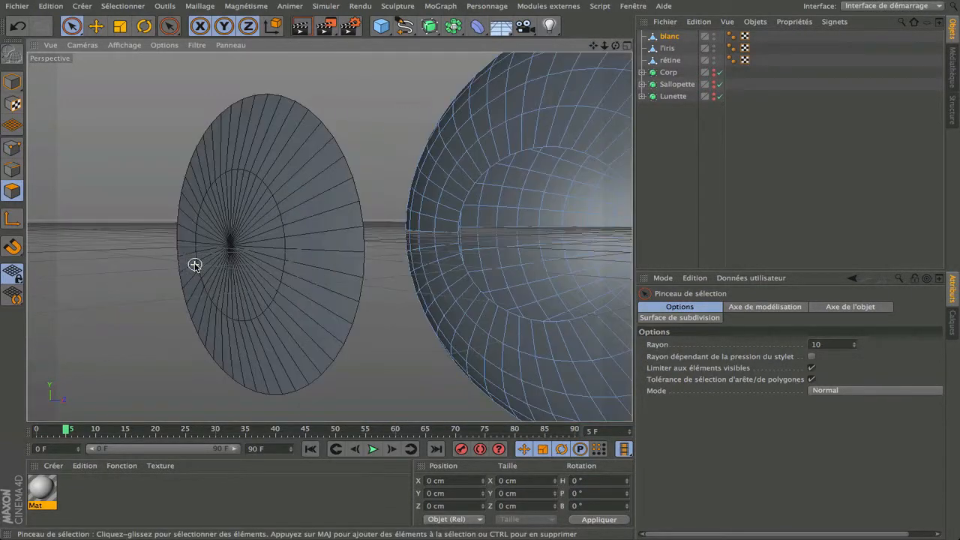
pyautogui.scroll(-3, 195, 265)
pyautogui.click(665, 48)
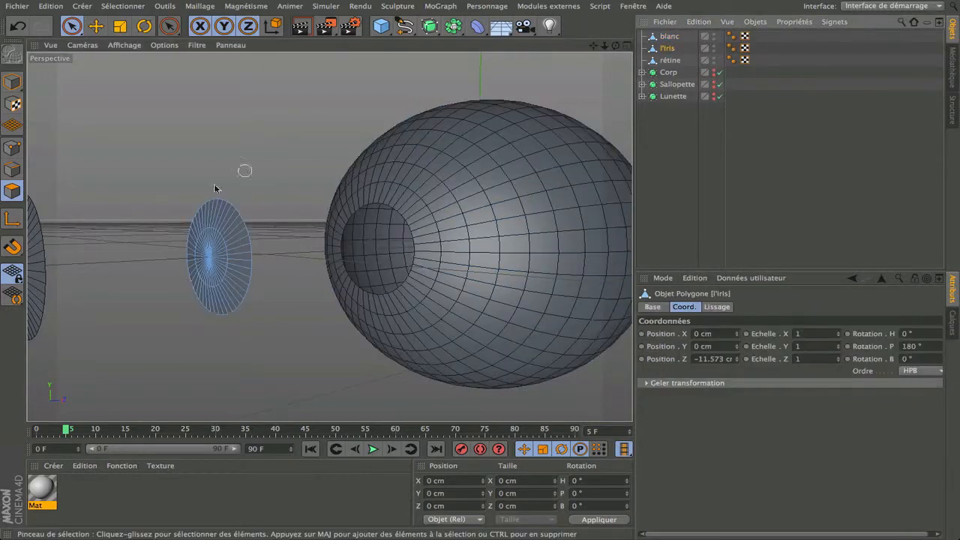
pyautogui.scroll(3, 210, 254)
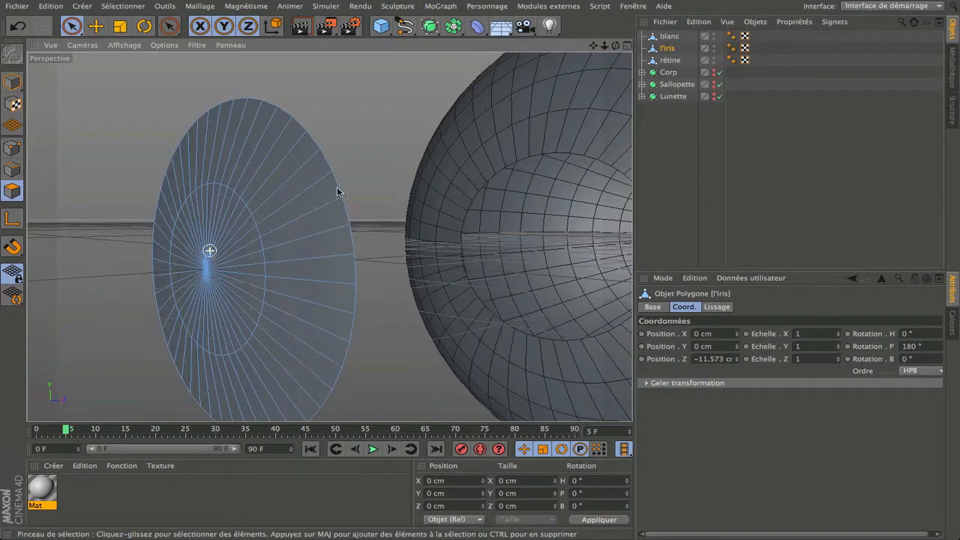
pyautogui.moveTo(613, 45); pyautogui.dragTo(329, 236)
pyautogui.scroll(-4, 474, 160)
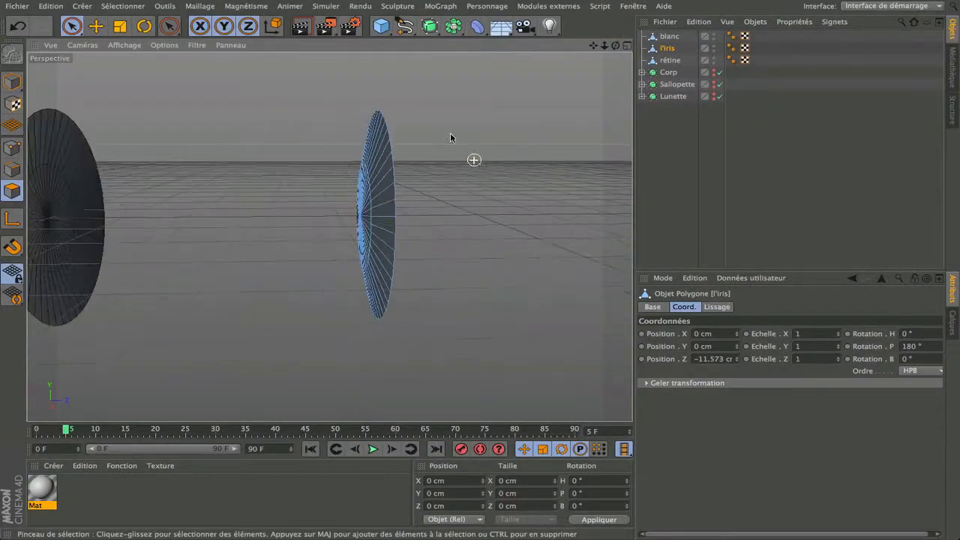
pyautogui.click(144, 27)
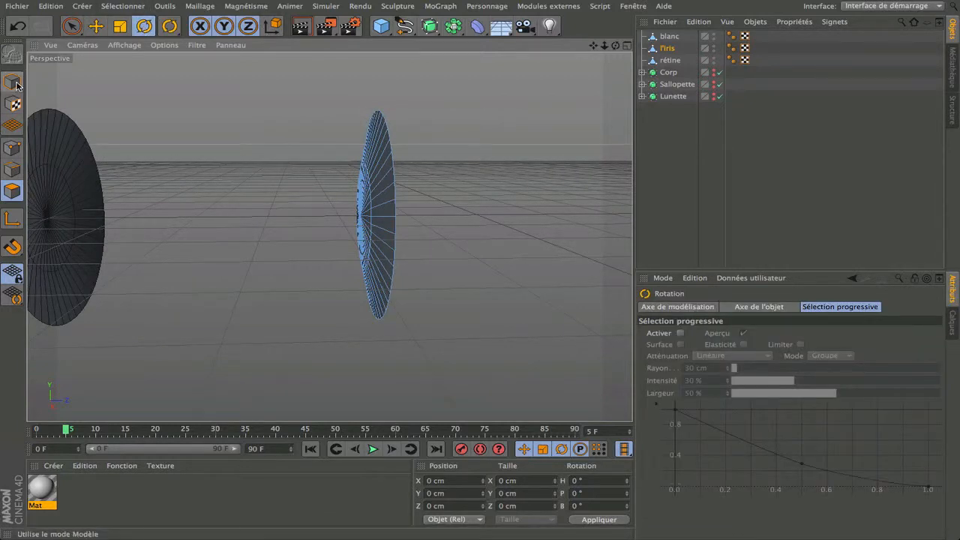
pyautogui.click(15, 83)
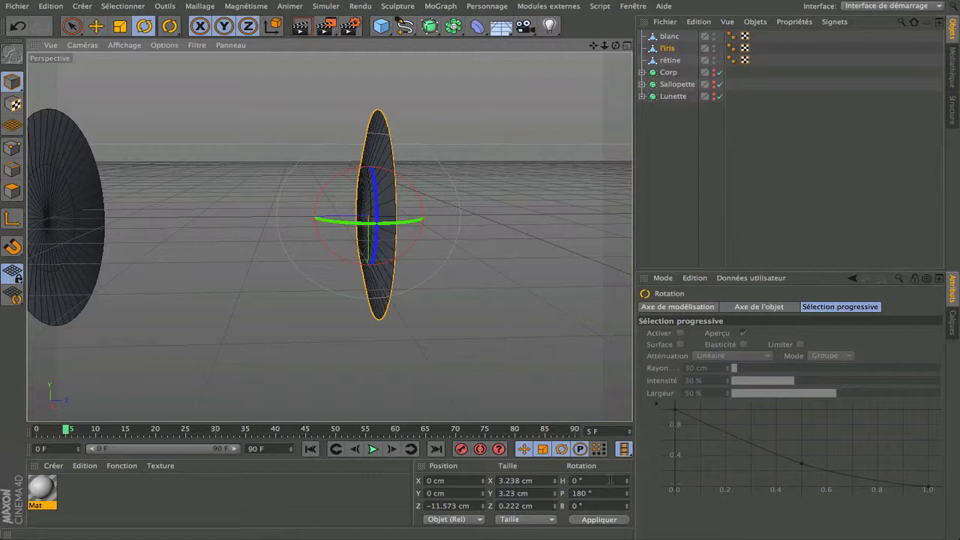
pyautogui.click(609, 480)
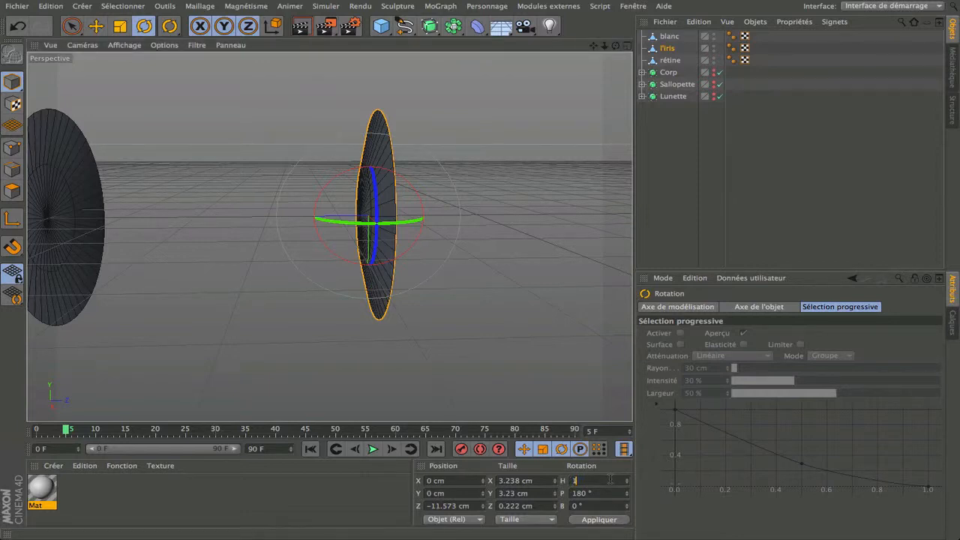
pyautogui.write('180')
pyautogui.press('Return')
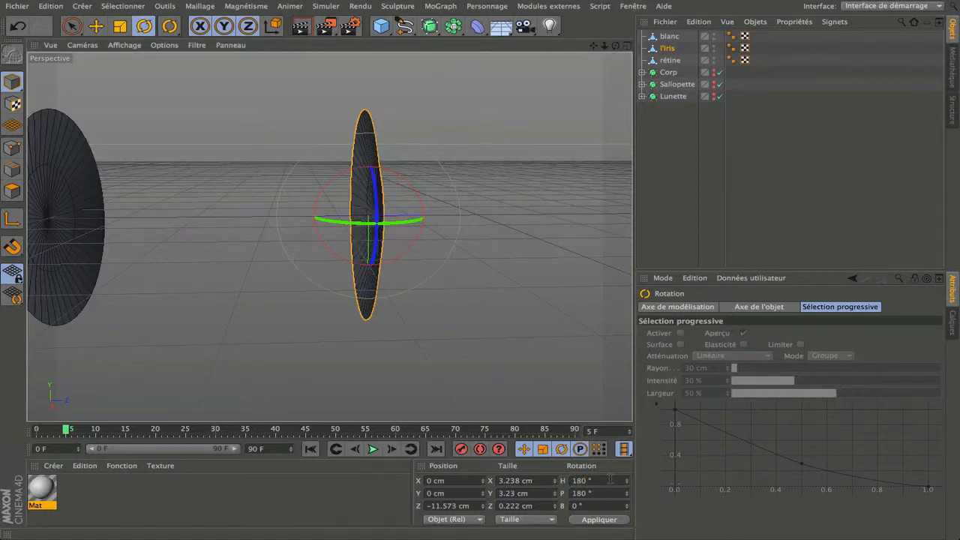
# In polygon mode, brush-select a few of l'iris's polygons and examine both sides of the disc to check its normals' direction
pyautogui.moveTo(615, 45); pyautogui.dragTo(652, 68)
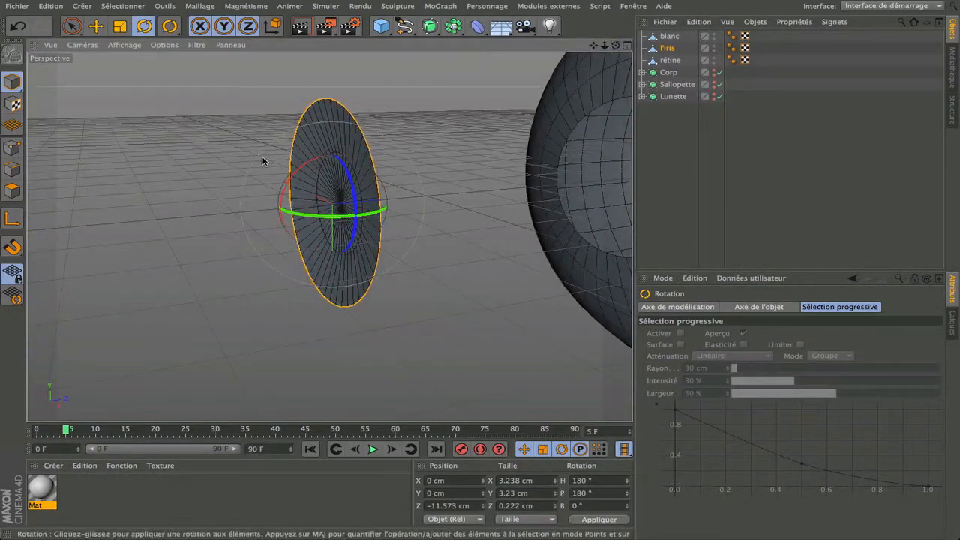
pyautogui.click(71, 26)
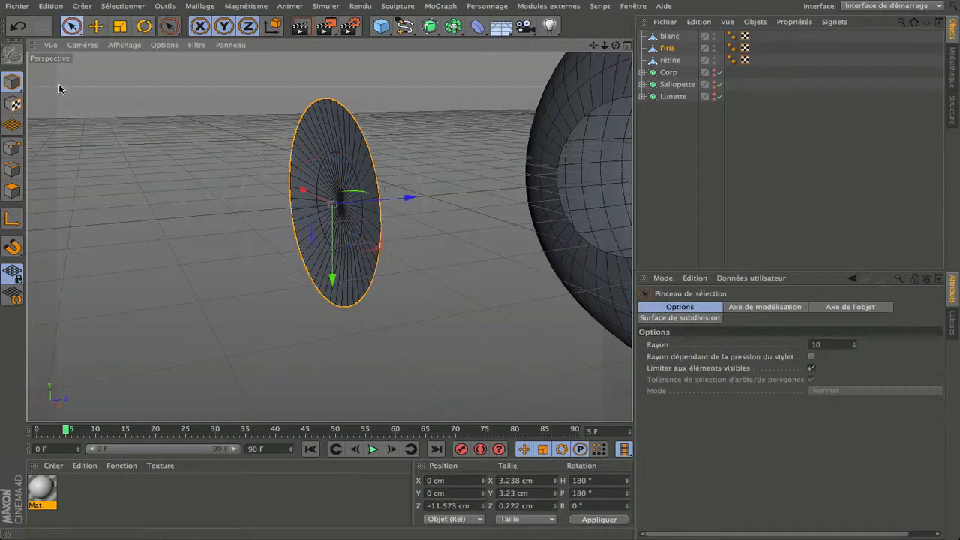
pyautogui.click(12, 190)
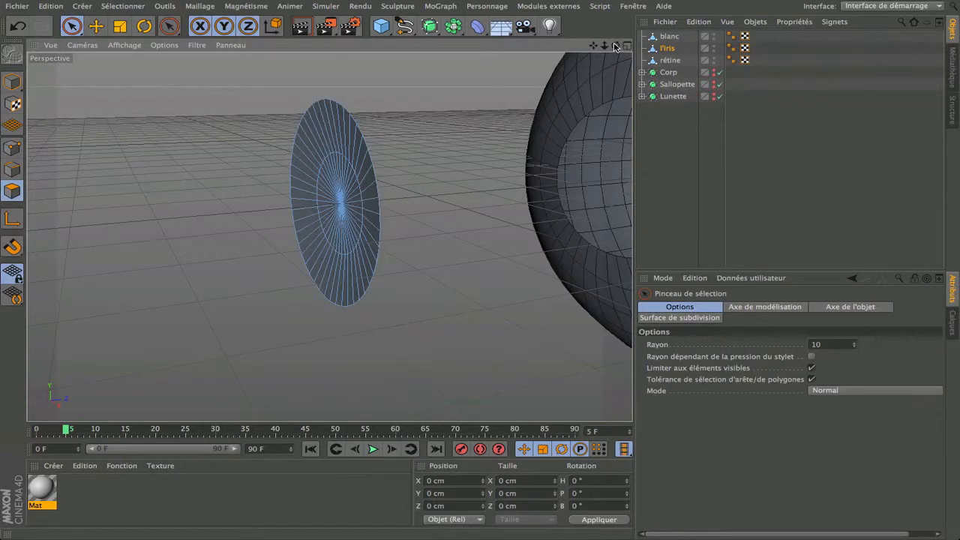
pyautogui.moveTo(616, 45); pyautogui.dragTo(626, 46)
pyautogui.moveTo(329, 236)
pyautogui.keyDown('alt'); pyautogui.mouseDown()
pyautogui.moveTo(377, 170)
pyautogui.moveTo(343, 198)
pyautogui.mouseUp(); pyautogui.keyUp('alt')
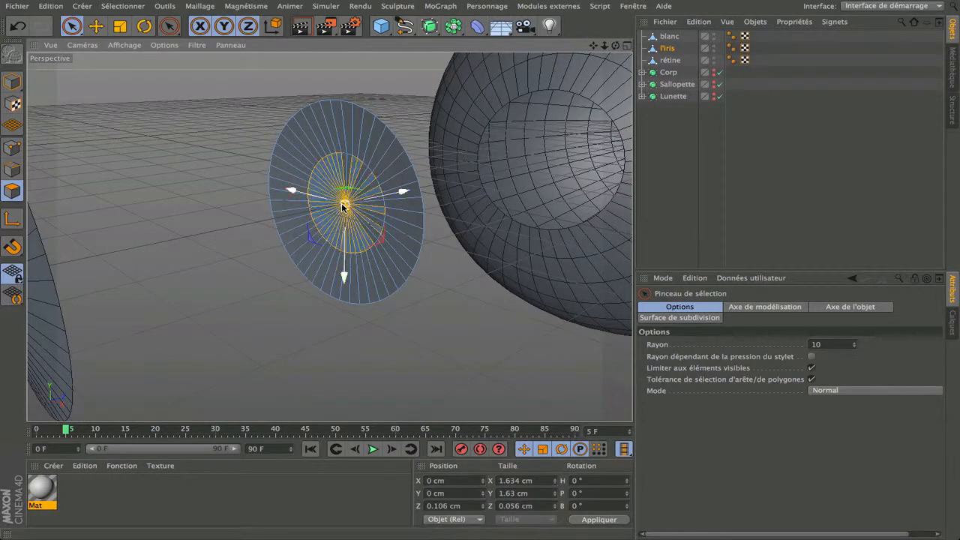
pyautogui.click(347, 145)
pyautogui.scroll(8, 344, 127)
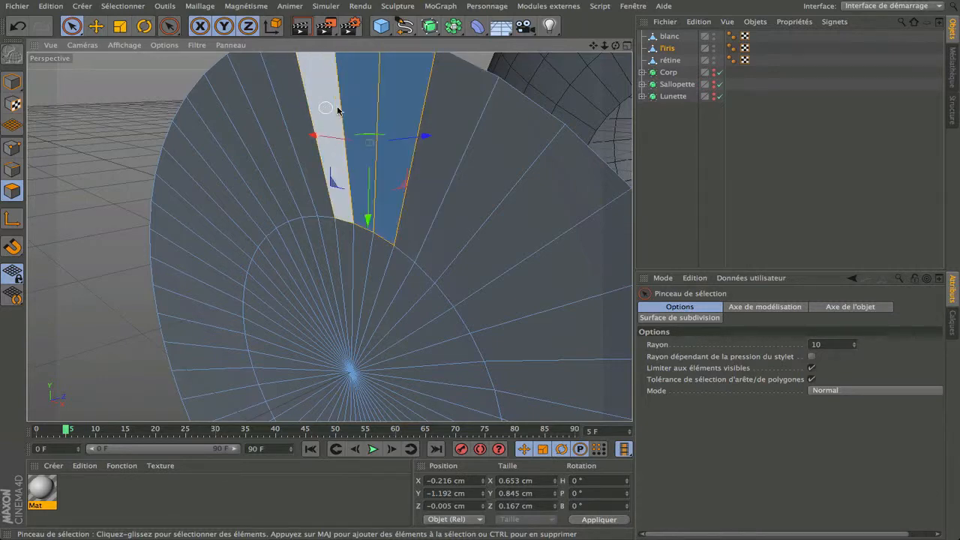
pyautogui.scroll(-8, 420, 113)
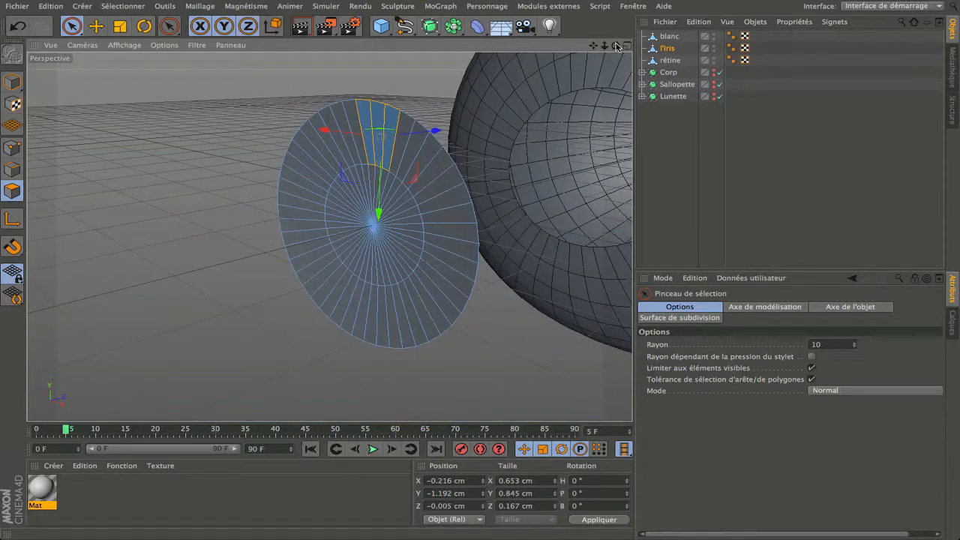
pyautogui.moveTo(616, 46); pyautogui.dragTo(435, 46)
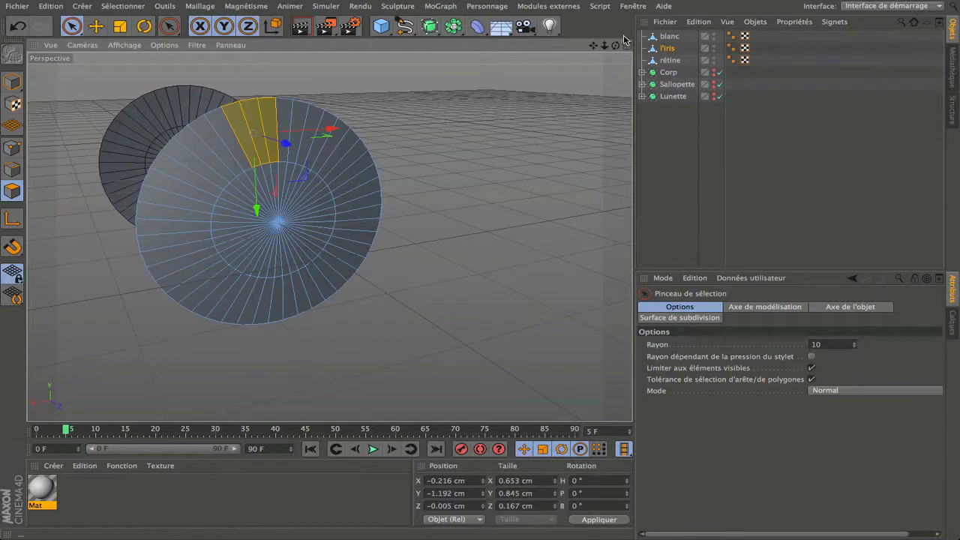
pyautogui.moveTo(616, 45)
pyautogui.mouseDown()
pyautogui.moveTo(652, 72)
pyautogui.moveTo(750, 47)
pyautogui.moveTo(885, 52)
pyautogui.moveTo(757, 47)
pyautogui.moveTo(652, 56)
pyautogui.mouseUp()
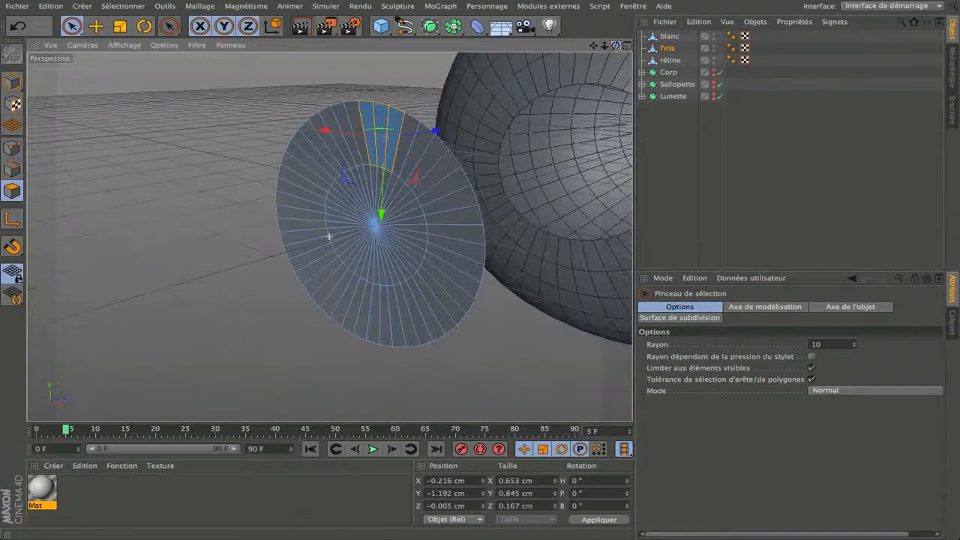
pyautogui.click(437, 275)
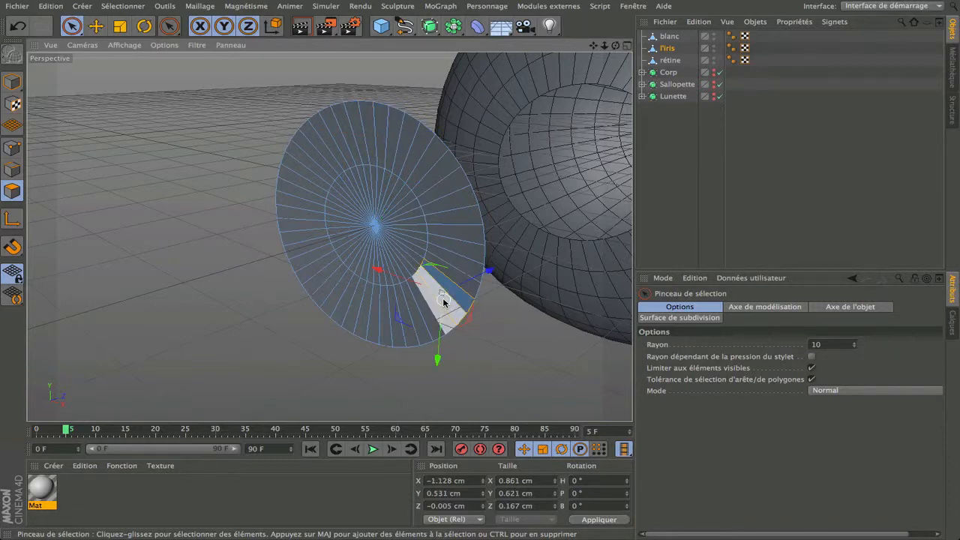
# Select all of l'iris's polygons and reverse their normals
pyautogui.hotkey('ctrl', 'a')
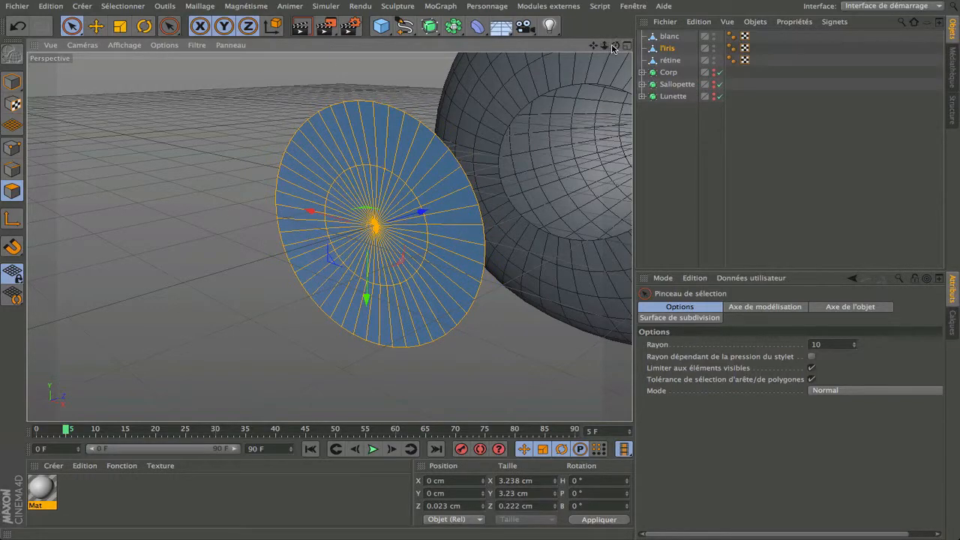
pyautogui.moveTo(615, 46); pyautogui.dragTo(450, 92)
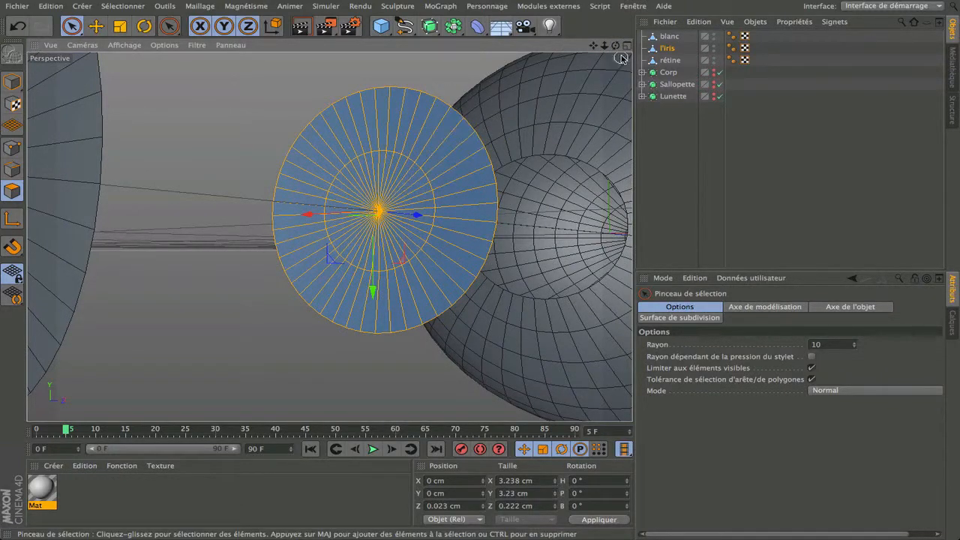
pyautogui.moveTo(615, 46)
pyautogui.mouseDown()
pyautogui.moveTo(428, 46)
pyautogui.moveTo(615, 46)
pyautogui.mouseUp()
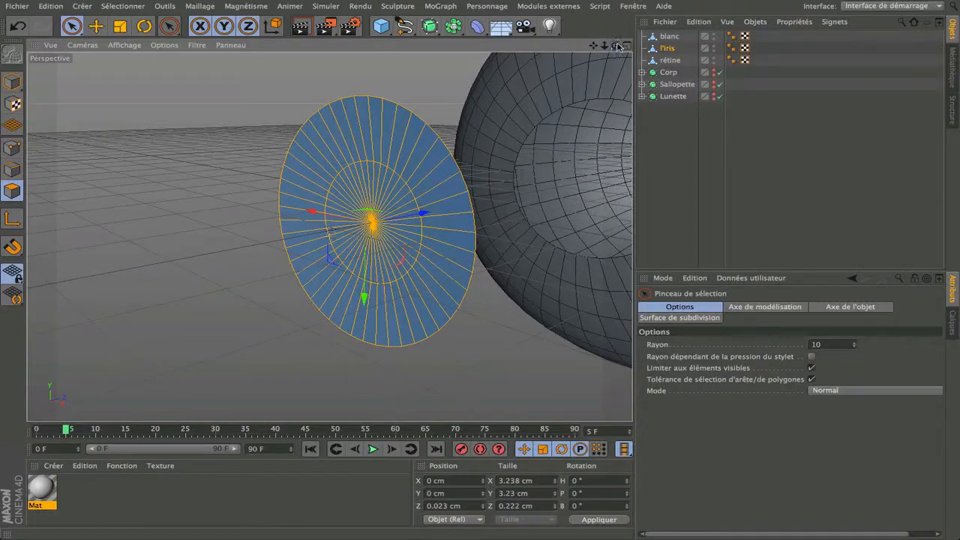
pyautogui.rightClick(389, 246)
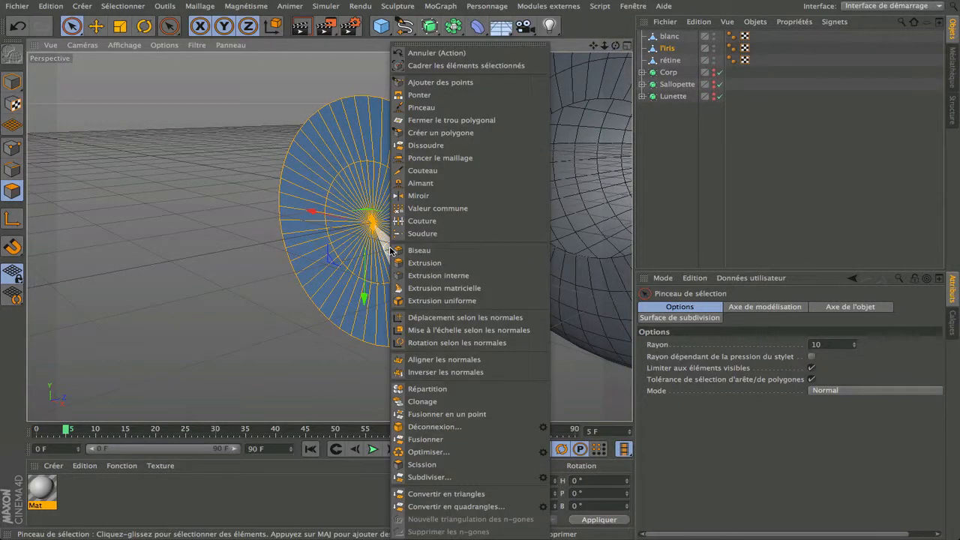
pyautogui.click(425, 372)
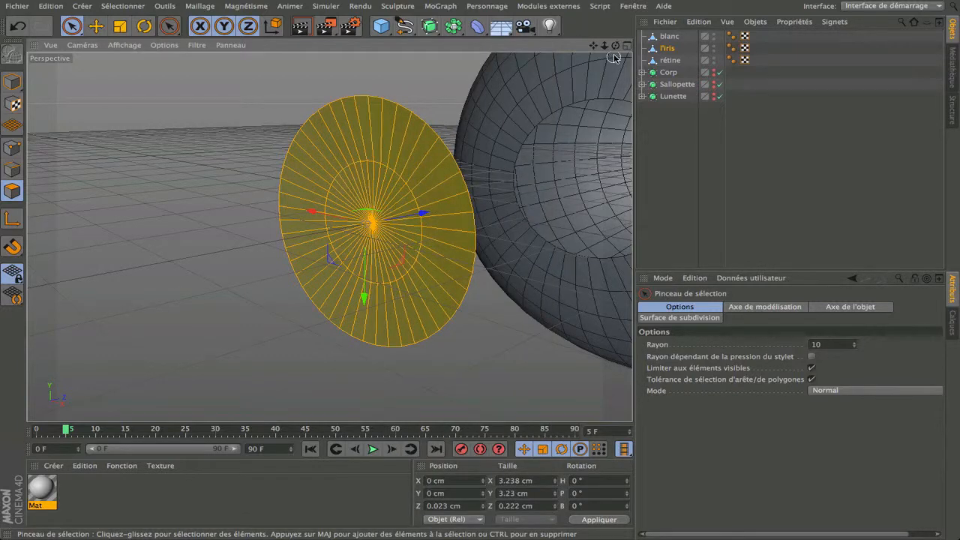
pyautogui.moveTo(615, 46); pyautogui.dragTo(76, 72)
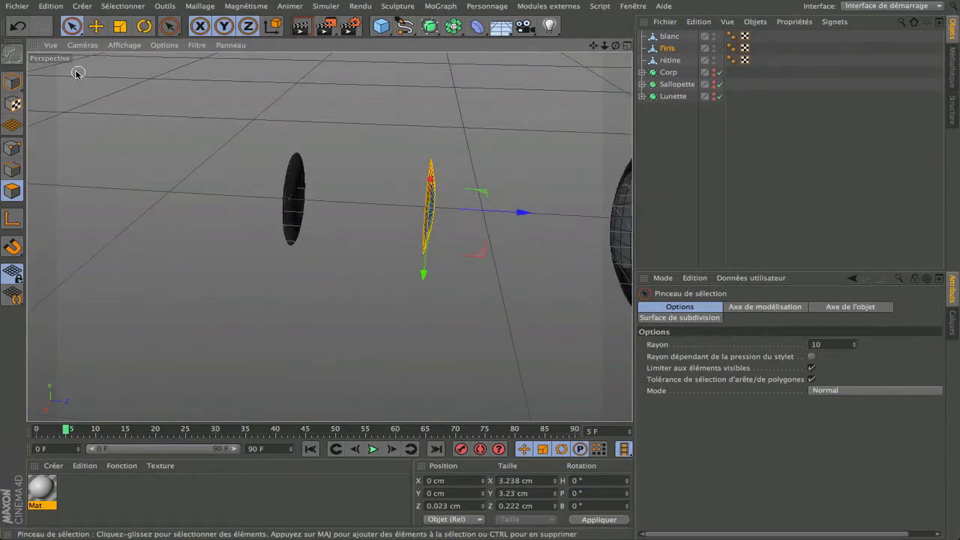
# In model mode, move l'iris along its Z axis into the hole of blanc, to Z about -5.695 cm
pyautogui.click(12, 87)
pyautogui.moveTo(615, 45); pyautogui.dragTo(507, 129)
pyautogui.scroll(3, 486, 152)
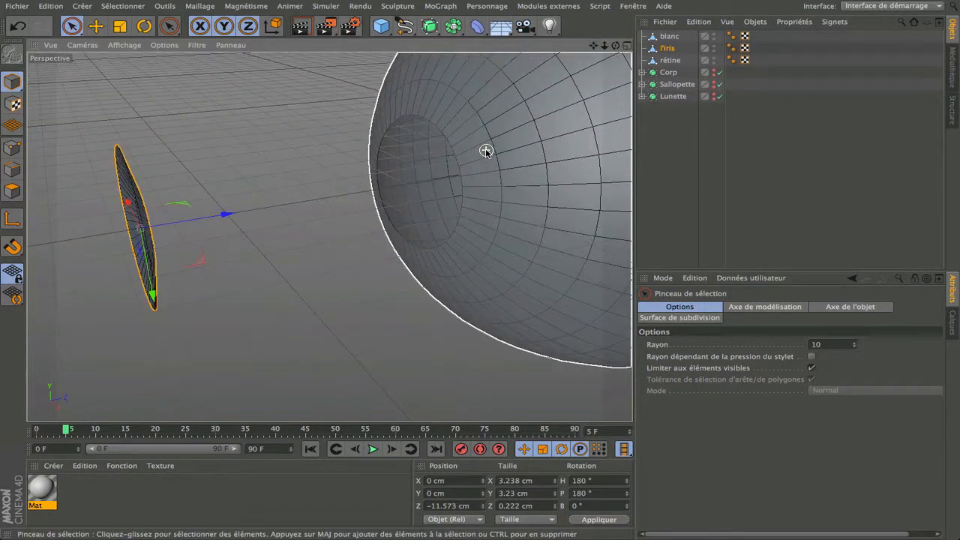
pyautogui.moveTo(225, 216); pyautogui.dragTo(484, 165)
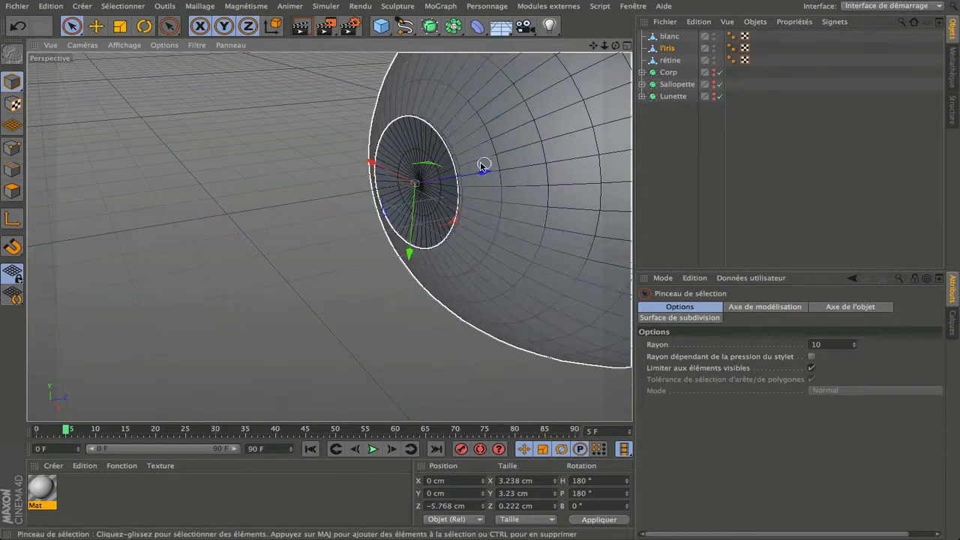
pyautogui.scroll(4, 468, 162)
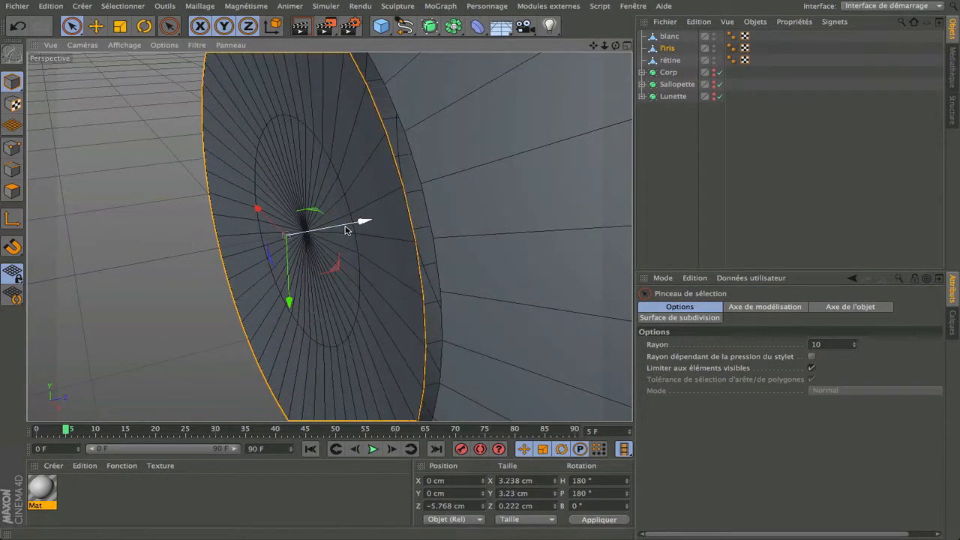
pyautogui.moveTo(356, 220); pyautogui.dragTo(356, 228)
pyautogui.scroll(-5, 399, 262)
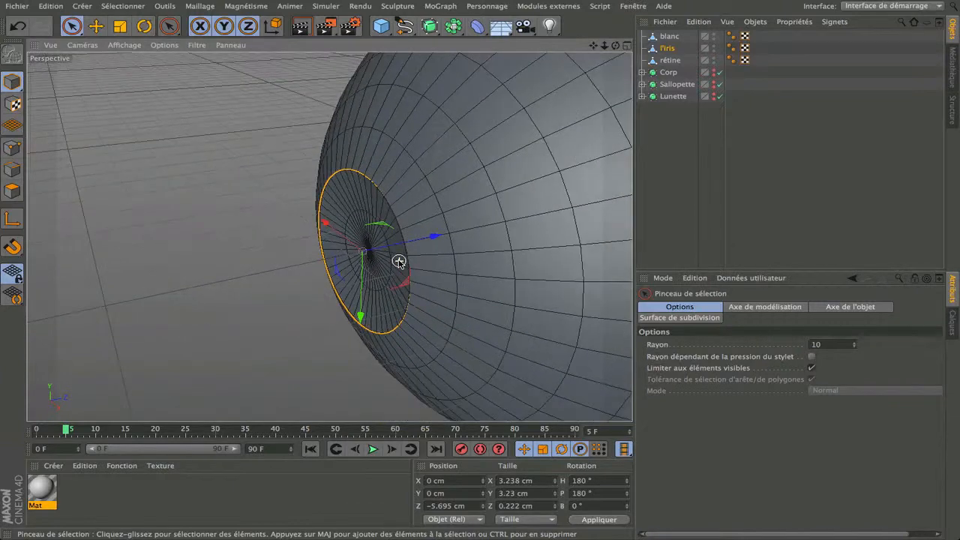
pyautogui.scroll(-8, 311, 229)
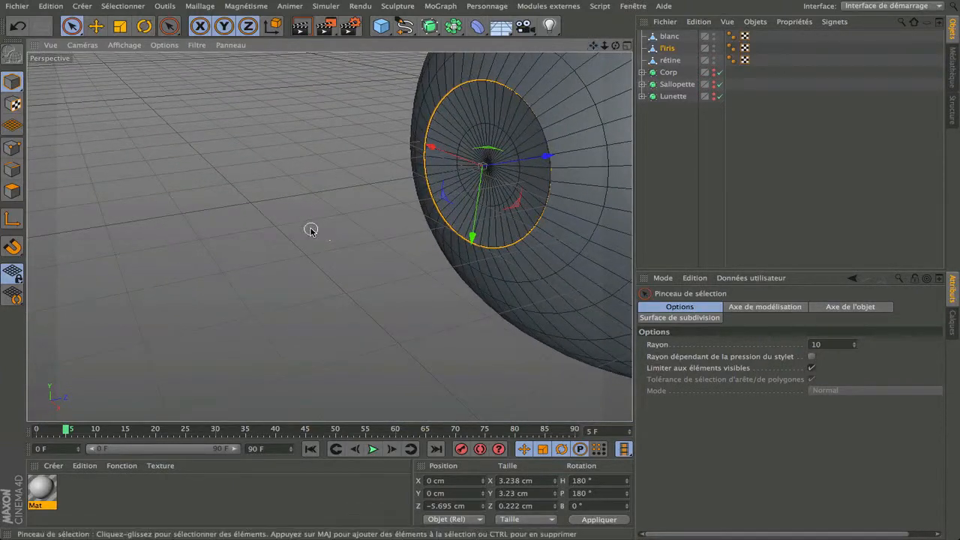
# Move the rétine object along its Z axis into the opening of blanc, to Z about -5.882 cm
pyautogui.click(670, 61)
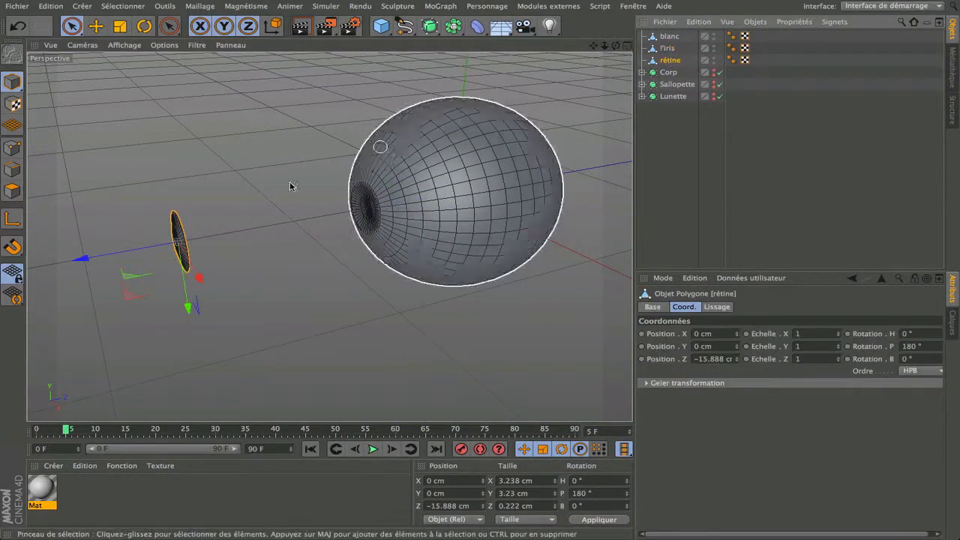
pyautogui.moveTo(98, 255); pyautogui.dragTo(298, 230)
pyautogui.scroll(8, 395, 209)
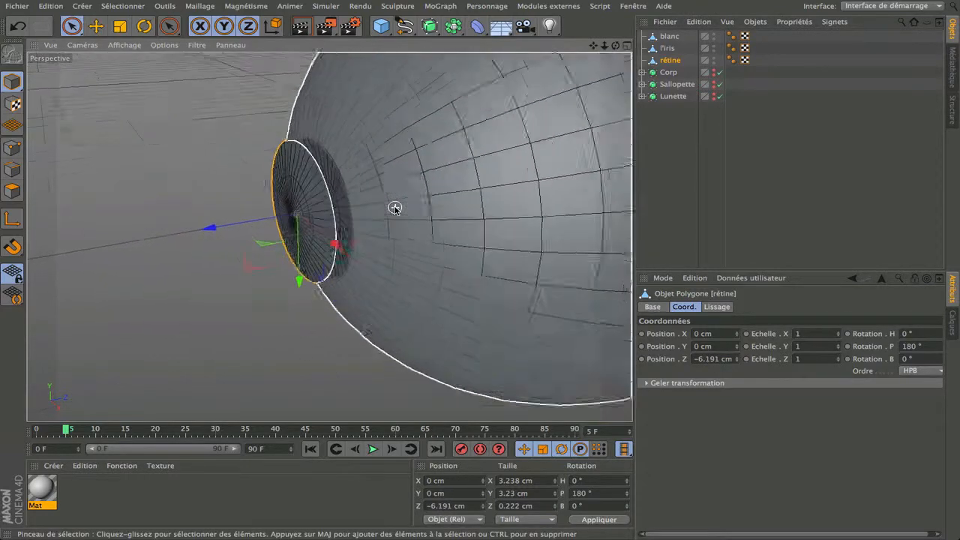
pyautogui.moveTo(180, 229); pyautogui.dragTo(203, 225)
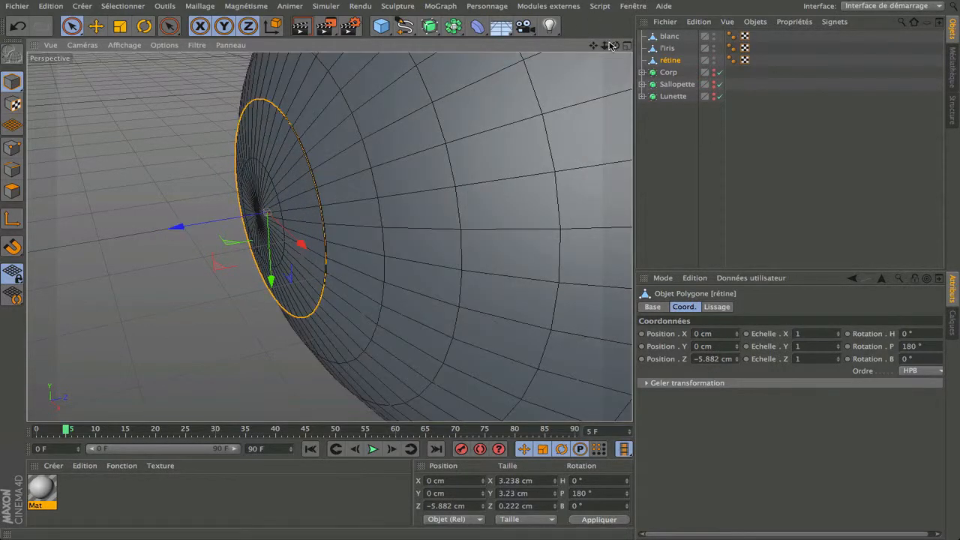
# From a side view, nudge rétine closer to the rim of blanc, to Z about -5.867 cm
pyautogui.moveTo(612, 45); pyautogui.dragTo(597, 55)
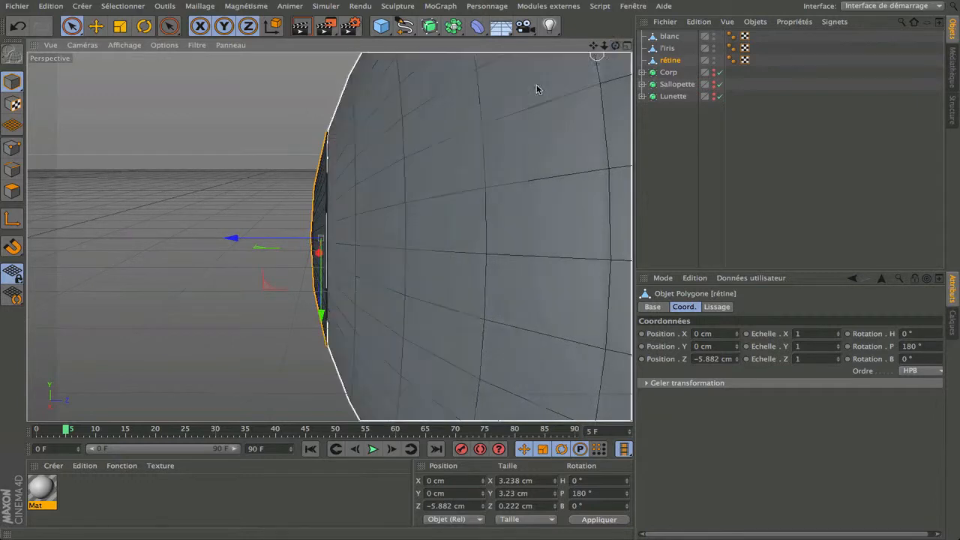
pyautogui.scroll(3, 317, 155)
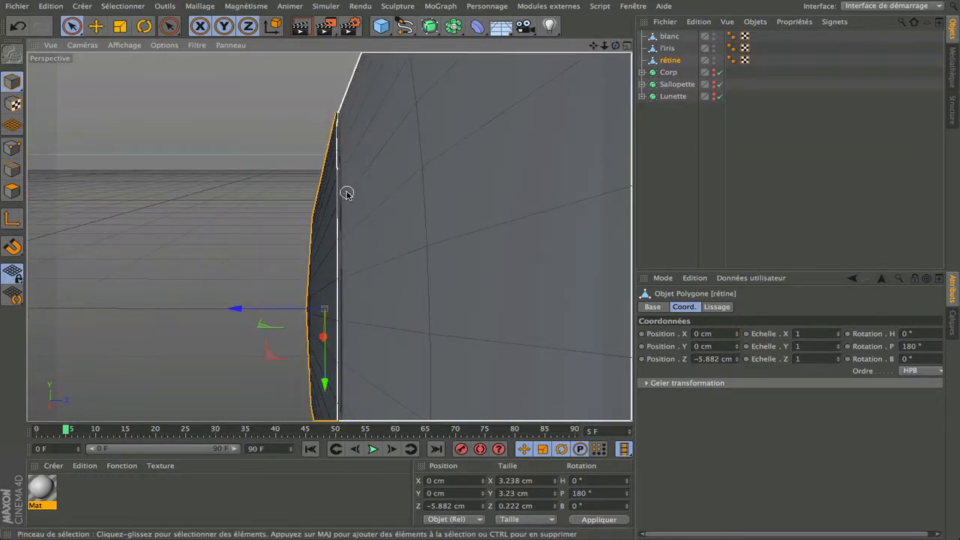
pyautogui.moveTo(235, 310); pyautogui.dragTo(239, 313)
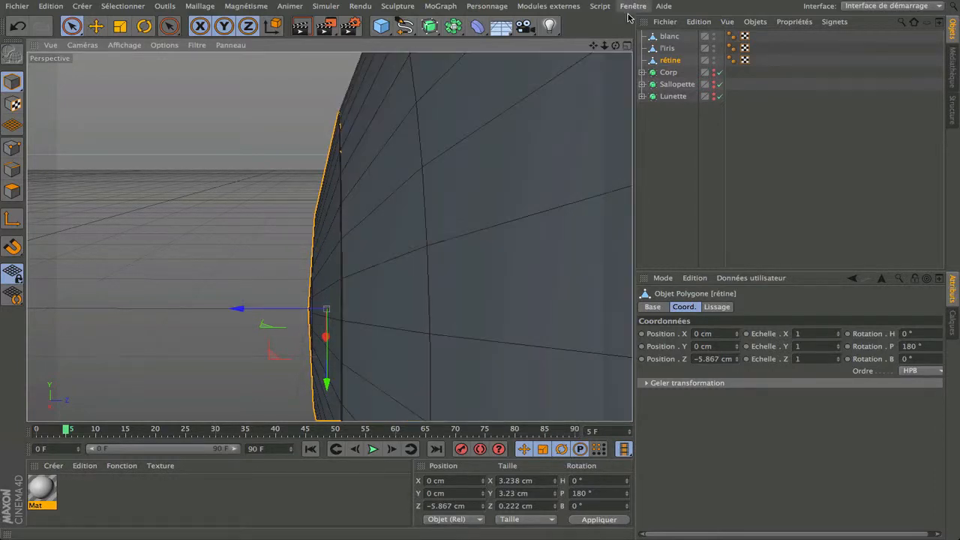
# Render the view to check the seam between rétine and blanc, and fine-tune rétine to Z about -5.866 cm
pyautogui.moveTo(615, 45)
pyautogui.mouseDown()
pyautogui.moveTo(742, 45)
pyautogui.moveTo(615, 47)
pyautogui.mouseUp()
pyautogui.scroll(-2, 437, 250)
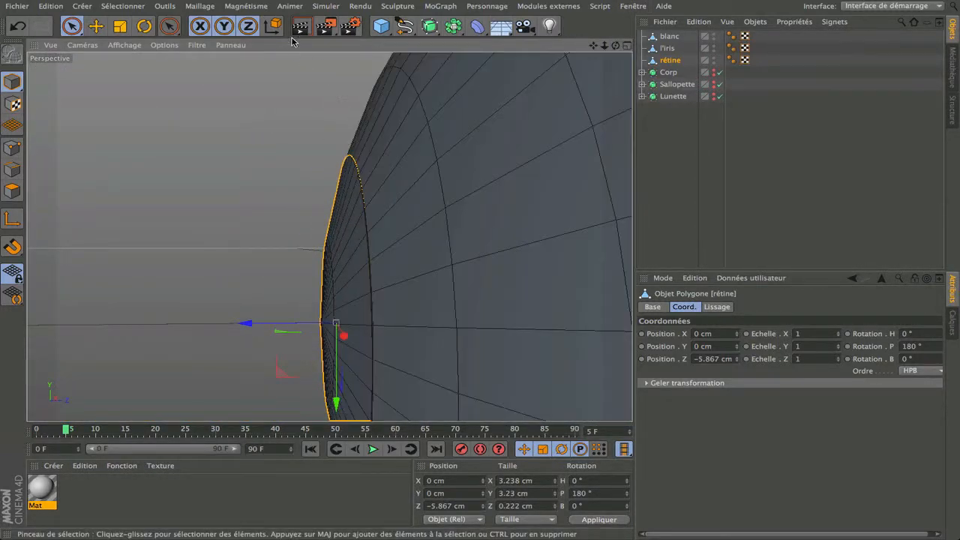
pyautogui.click(299, 25)
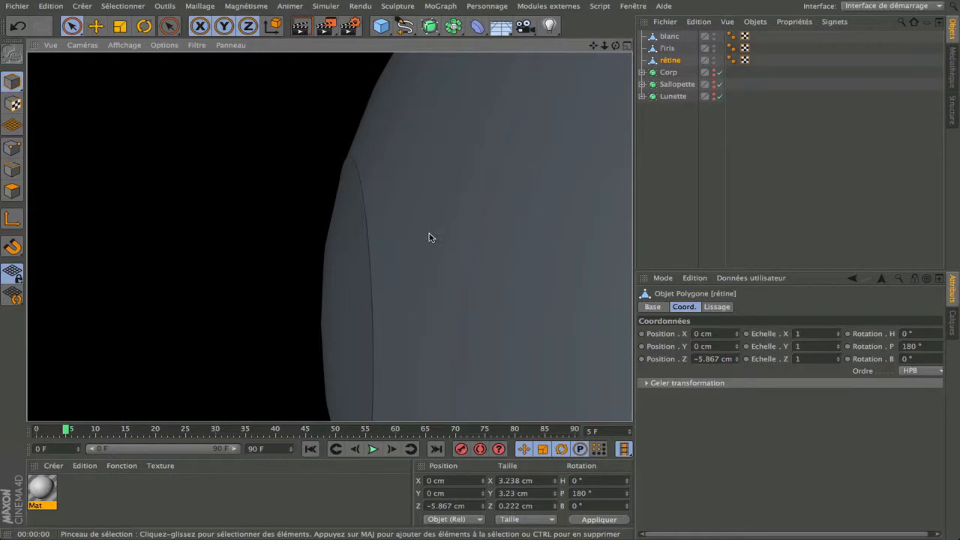
pyautogui.click(329, 236)
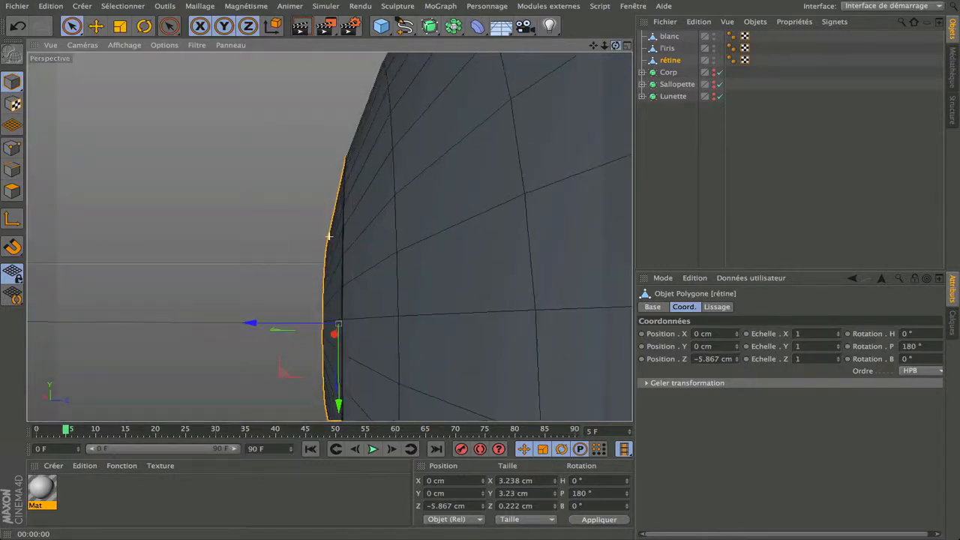
pyautogui.keyDown('alt'); pyautogui.moveTo(328, 235); pyautogui.dragTo(329, 236); pyautogui.keyUp('alt')
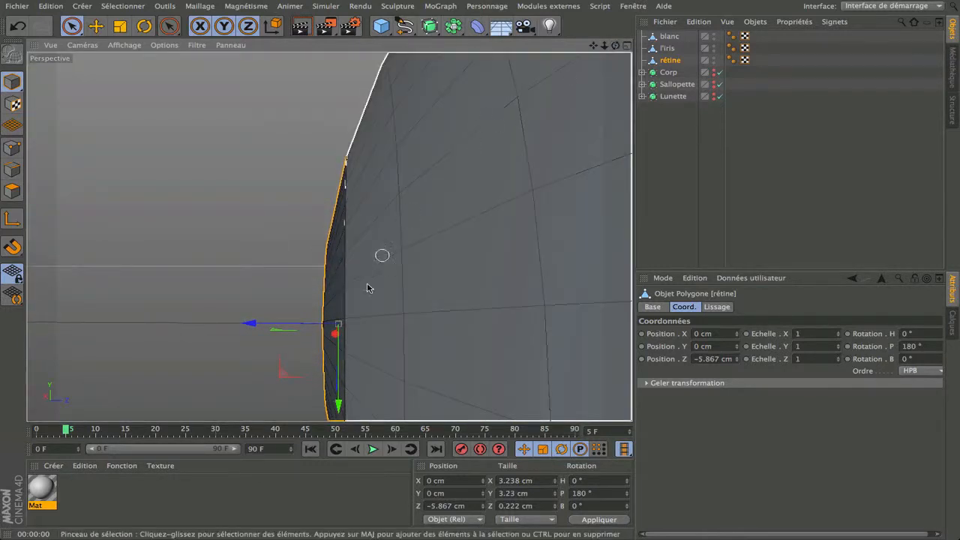
pyautogui.moveTo(262, 324); pyautogui.dragTo(262, 325)
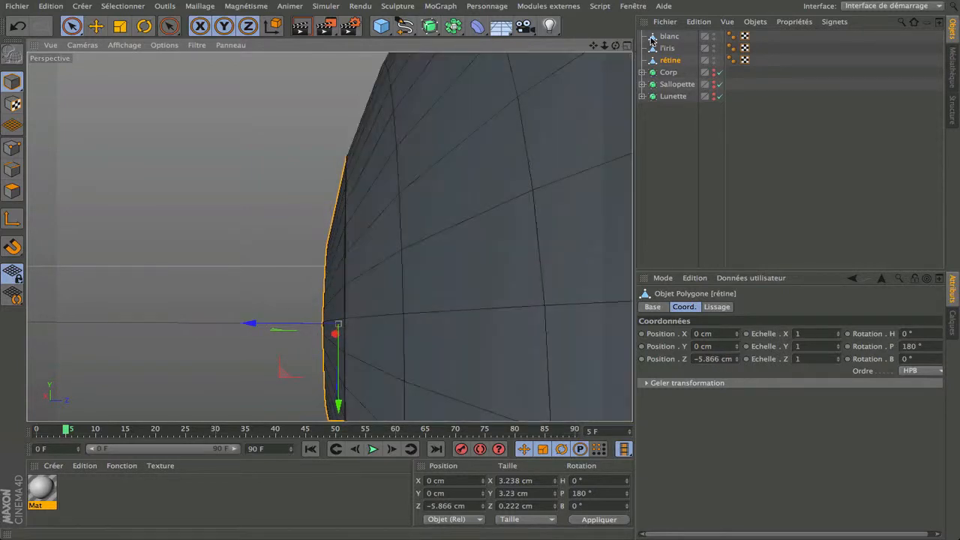
# Render the eye from the side and the front, and examine how rétine fits against blanc from several angles
pyautogui.moveTo(615, 45); pyautogui.dragTo(616, 75)
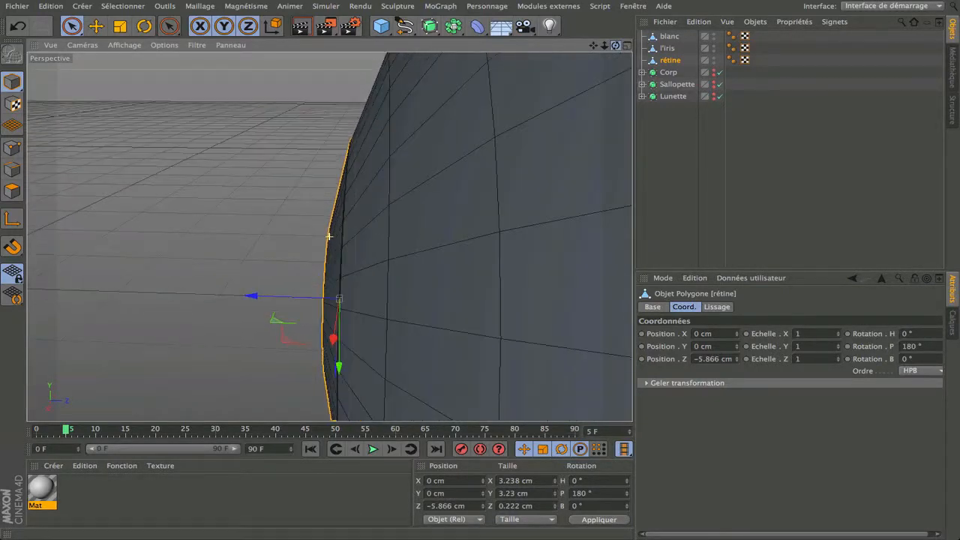
pyautogui.click(308, 31)
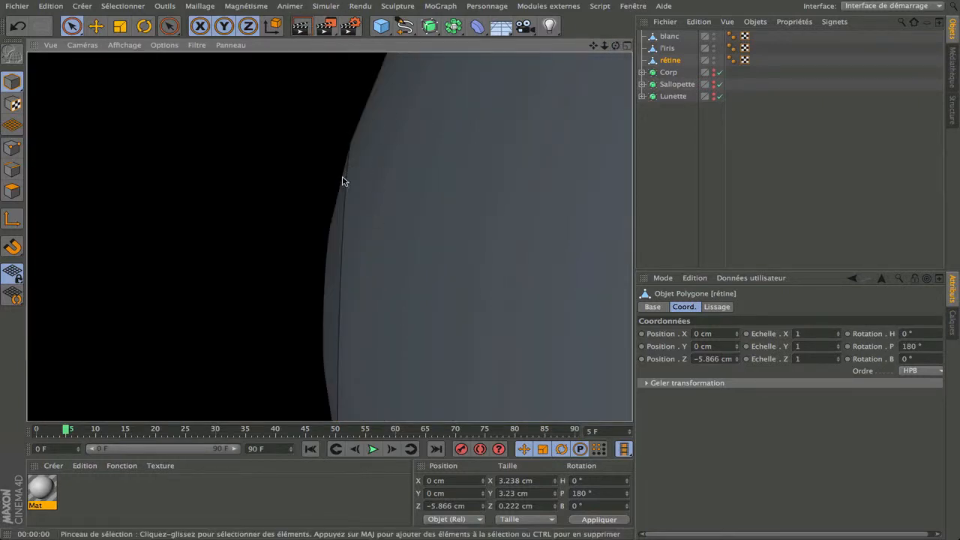
pyautogui.scroll(-4, 457, 187)
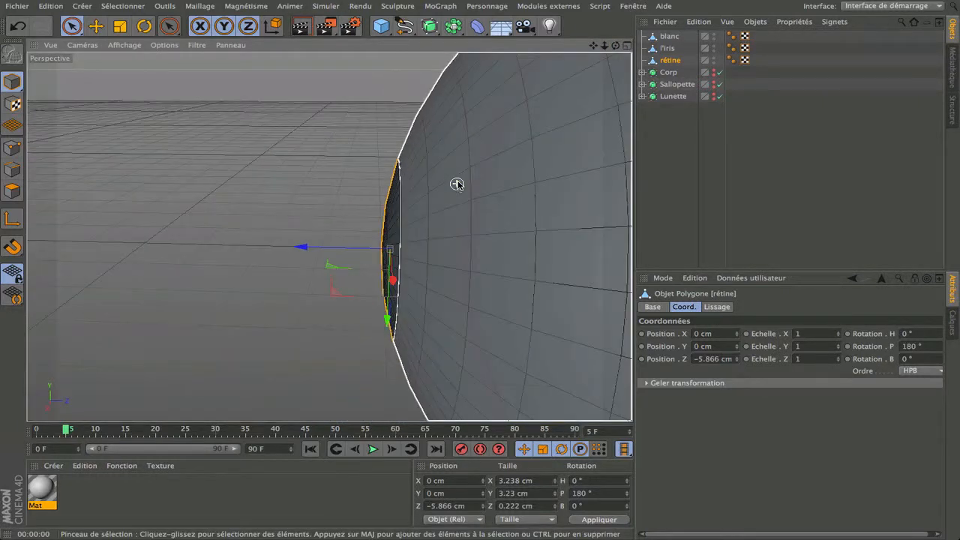
pyautogui.moveTo(615, 45); pyautogui.dragTo(693, 48)
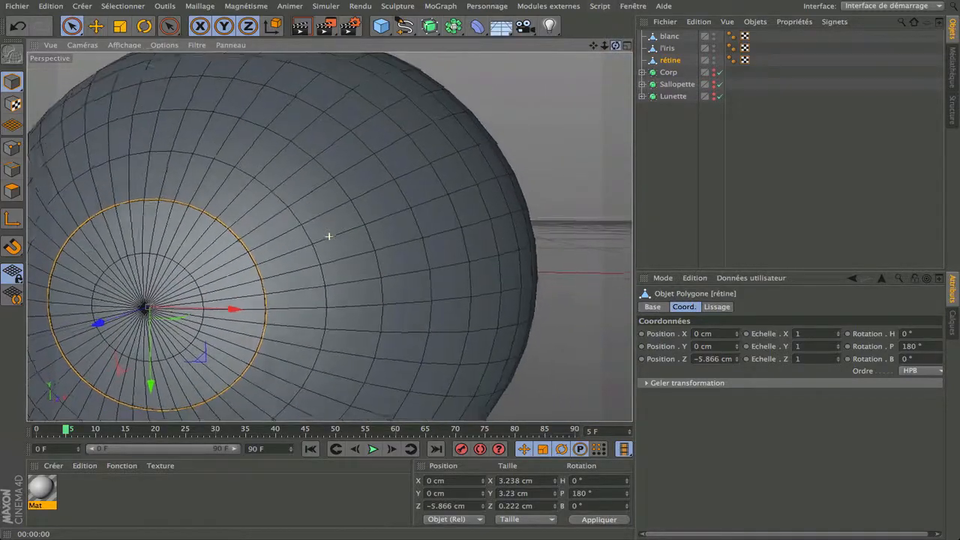
pyautogui.scroll(-3, 424, 198)
pyautogui.click(300, 25)
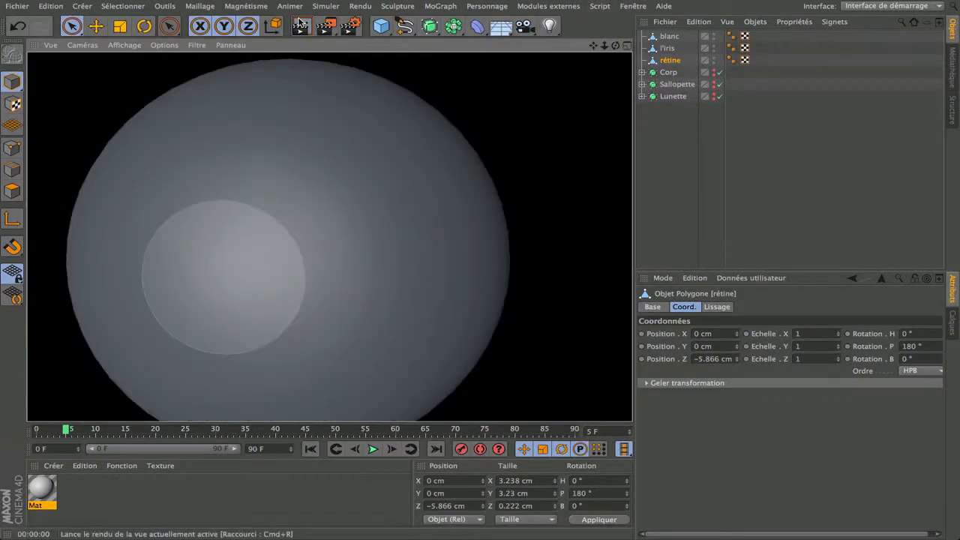
pyautogui.moveTo(616, 45); pyautogui.dragTo(600, 67)
pyautogui.scroll(-5, 337, 197)
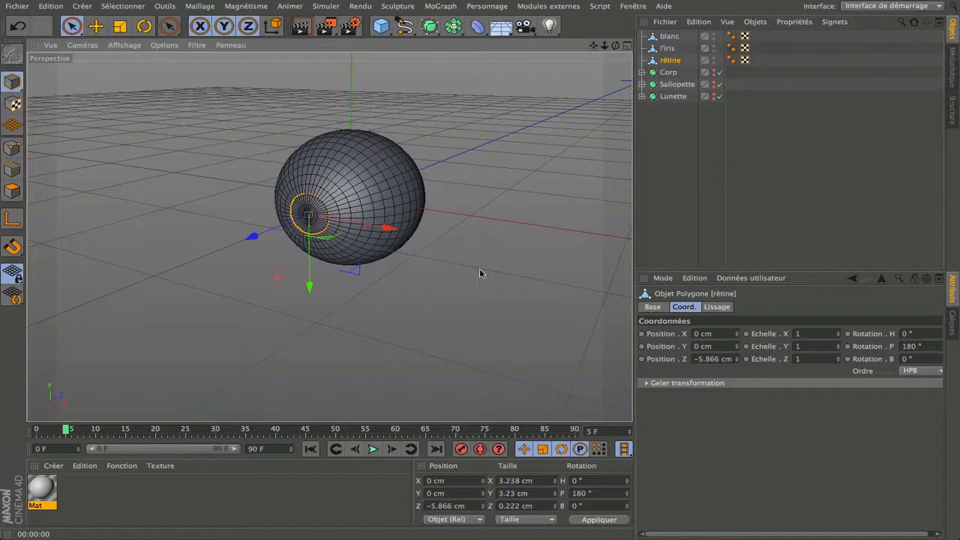
pyautogui.moveTo(480, 273); pyautogui.dragTo(472, 275)
pyautogui.moveTo(616, 45); pyautogui.dragTo(510, 49)
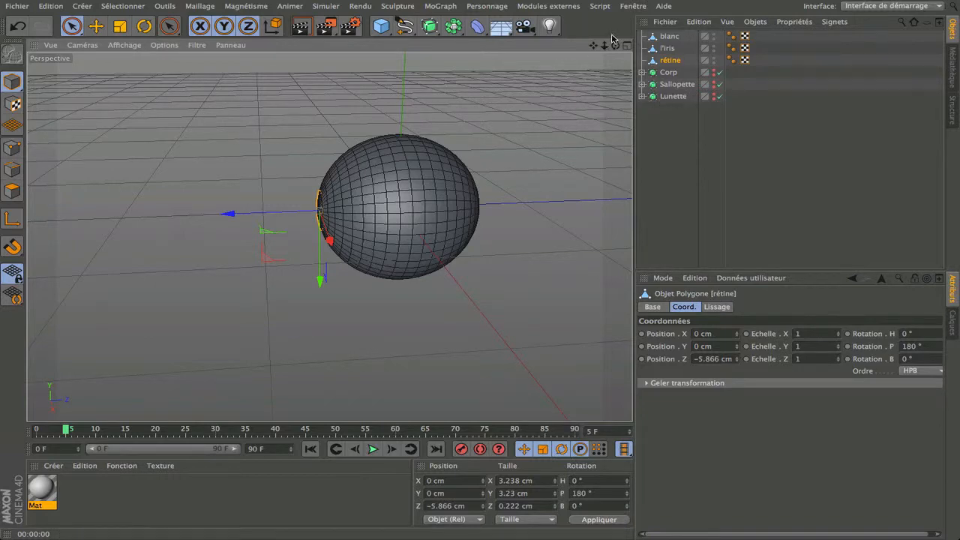
pyautogui.moveTo(616, 45); pyautogui.dragTo(644, 46)
pyautogui.moveTo(328, 237); pyautogui.dragTo(637, 50)
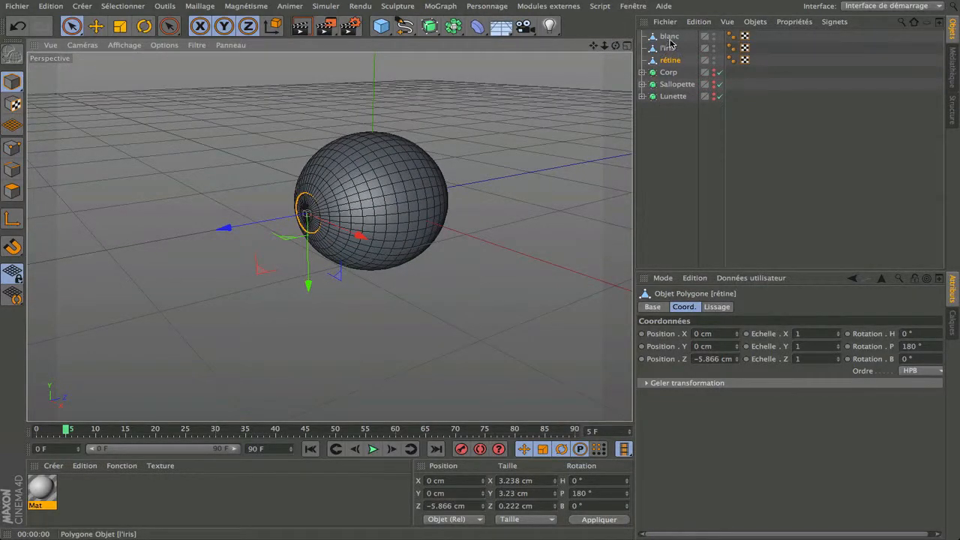
# Add a null object (Neutre) to the scene and nest blanc, l'iris and rétine under it
pyautogui.click(665, 37)
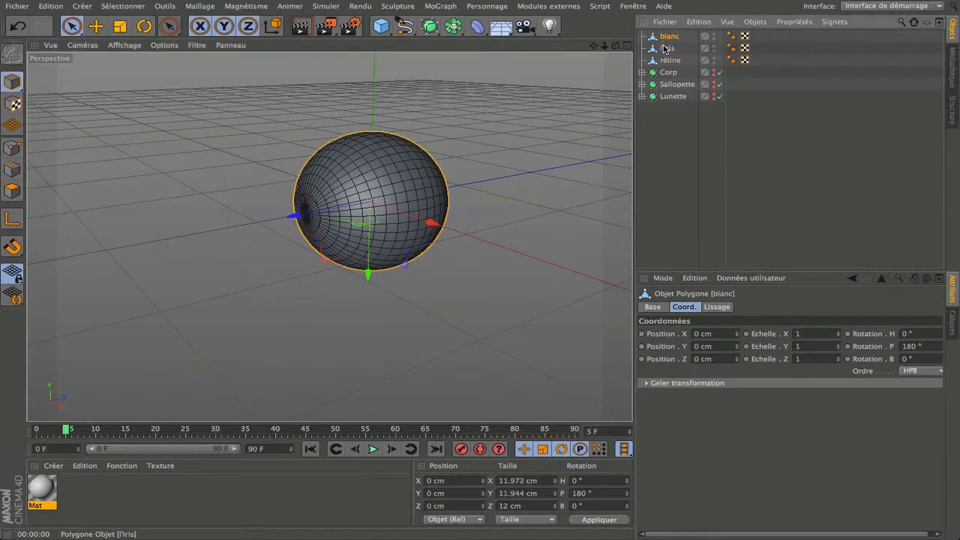
pyautogui.click(665, 48)
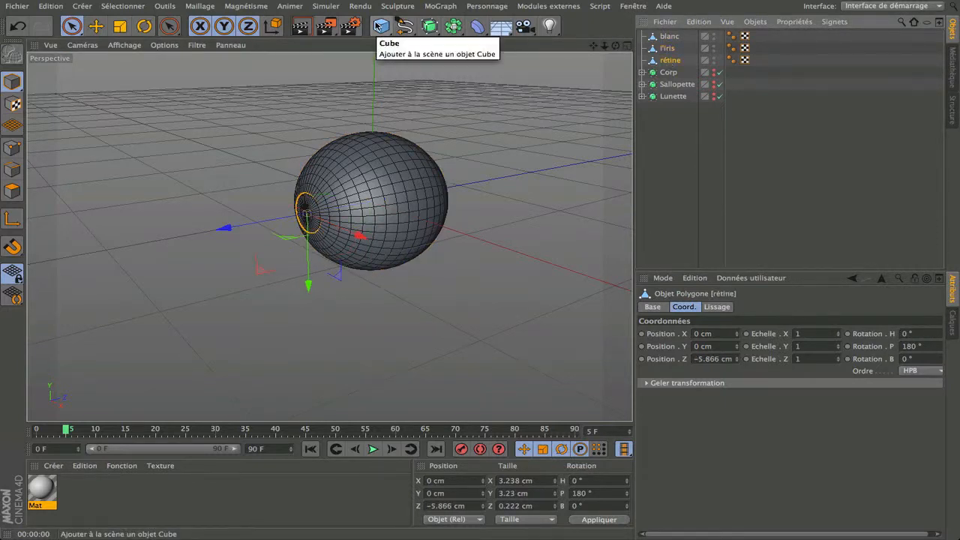
pyautogui.click(381, 26)
pyautogui.click(431, 42)
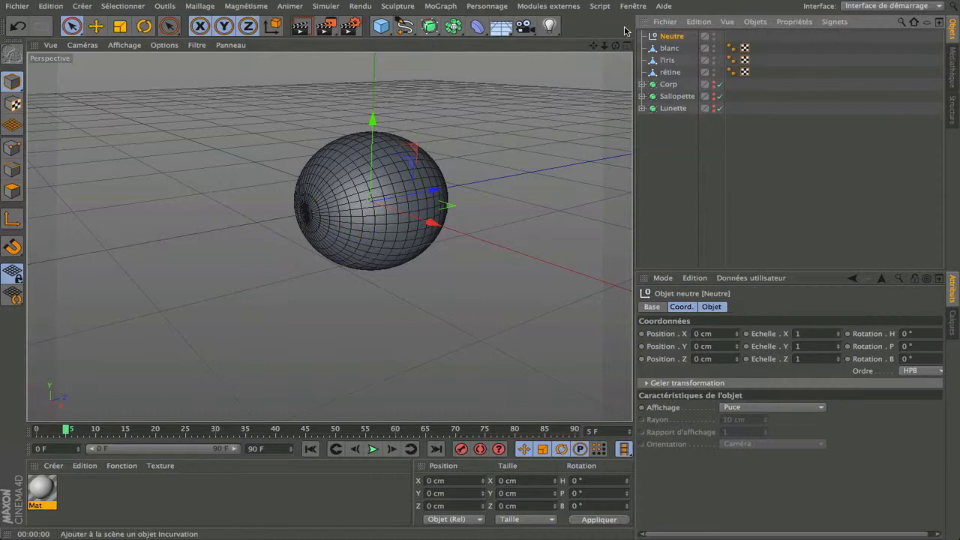
pyautogui.click(670, 48)
pyautogui.keyDown('shift'); pyautogui.click(666, 72); pyautogui.keyUp('shift')
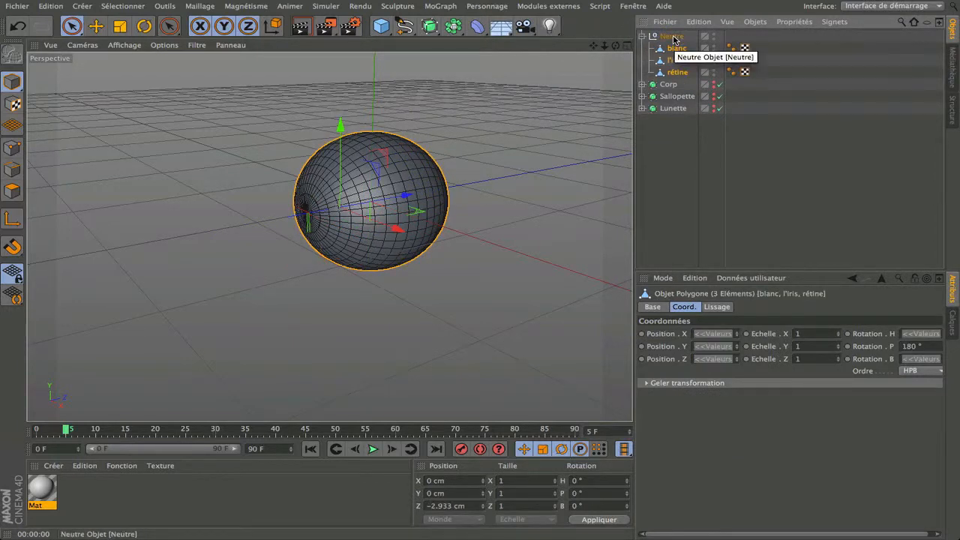
# Rename the parent null of the eye parts as oeil and collapse its hierarchy
pyautogui.doubleClick(672, 36)
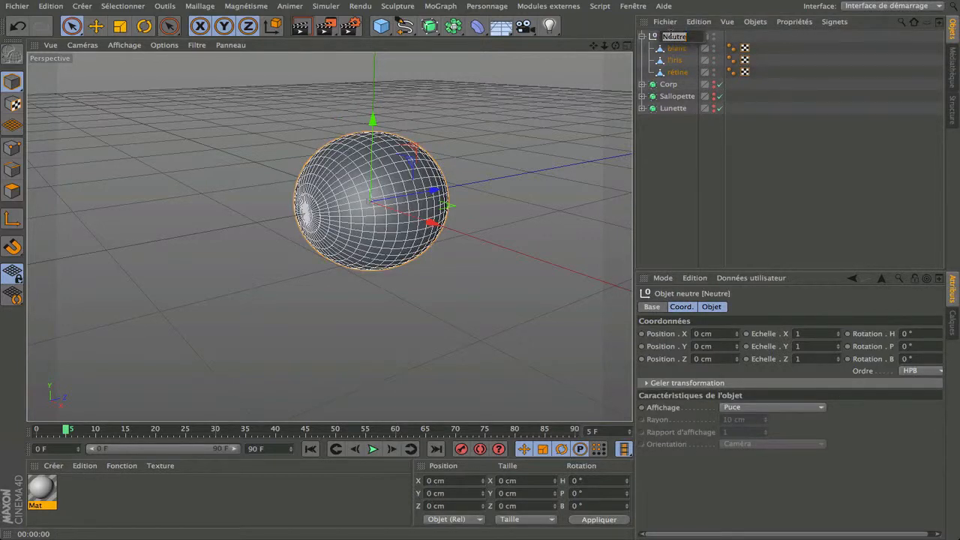
pyautogui.click(658, 153)
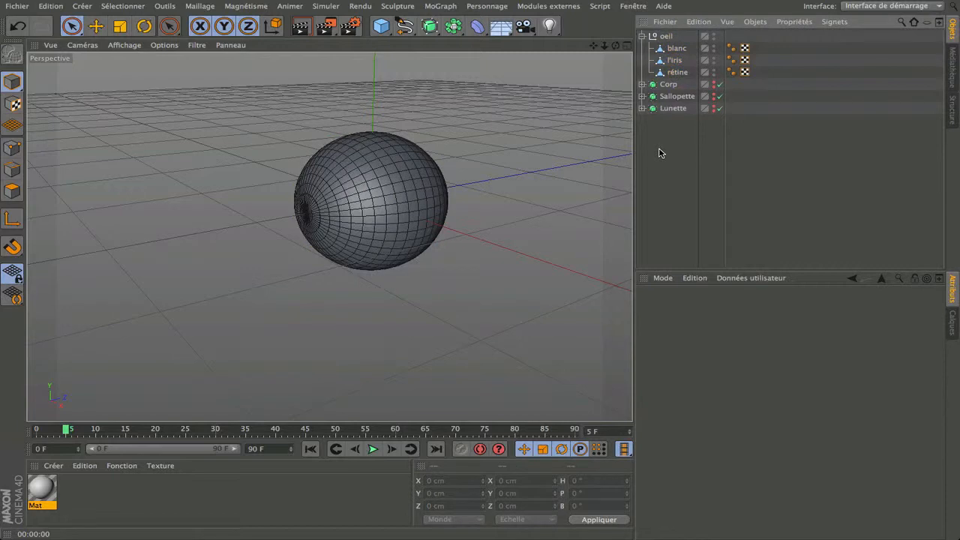
pyautogui.click(642, 36)
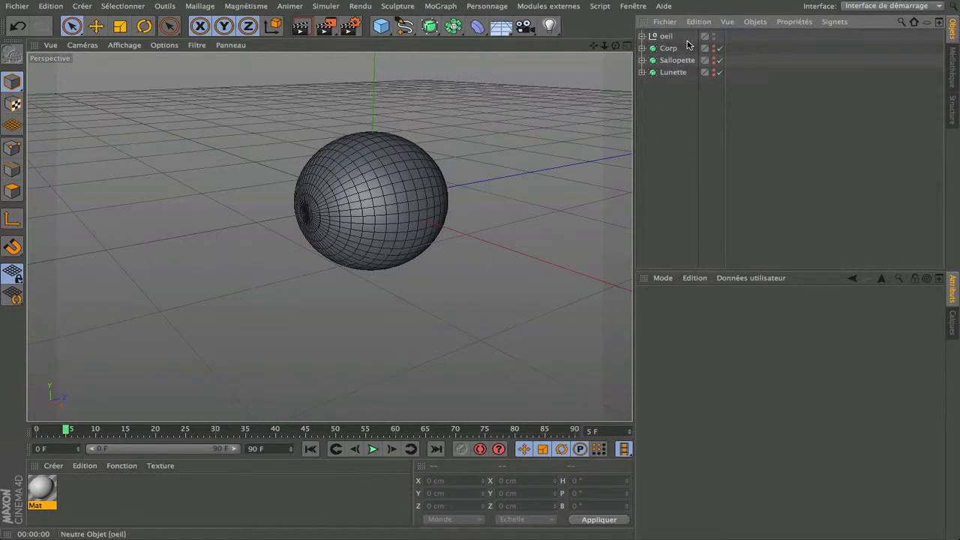
# Make Corp, Sallopette and Lunette visible again, and move oeil out in front of the body, to Z about -74.358 cm
pyautogui.click(713, 48)
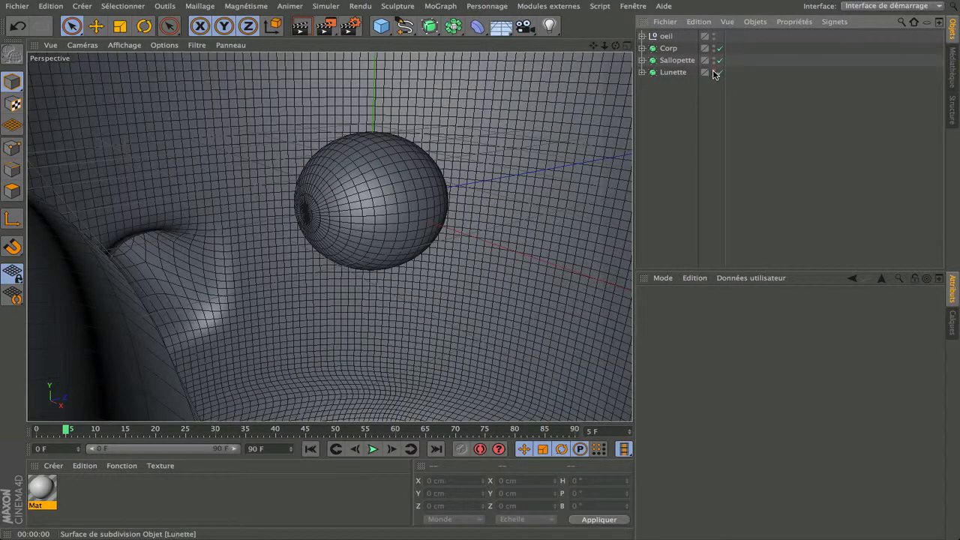
pyautogui.scroll(-5, 488, 180)
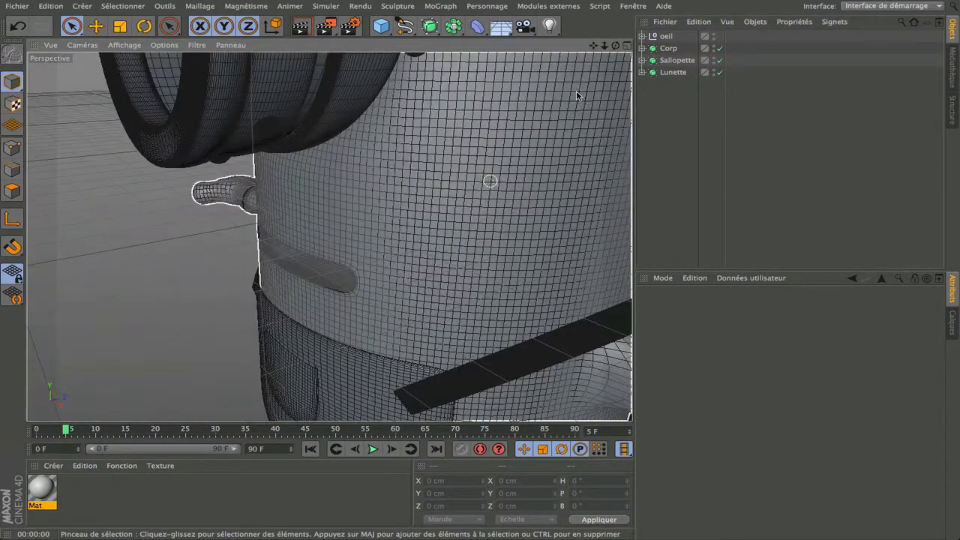
pyautogui.click(664, 36)
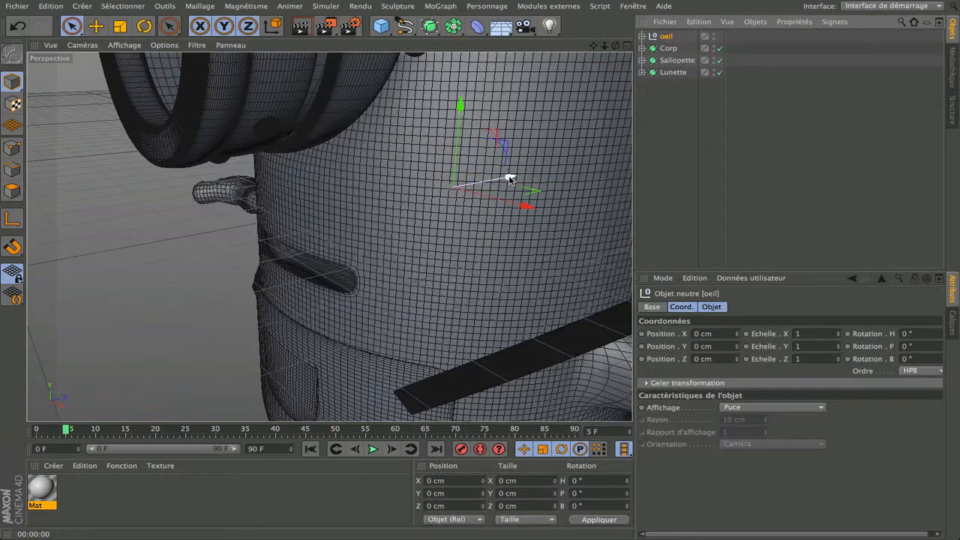
pyautogui.moveTo(509, 177); pyautogui.dragTo(247, 274)
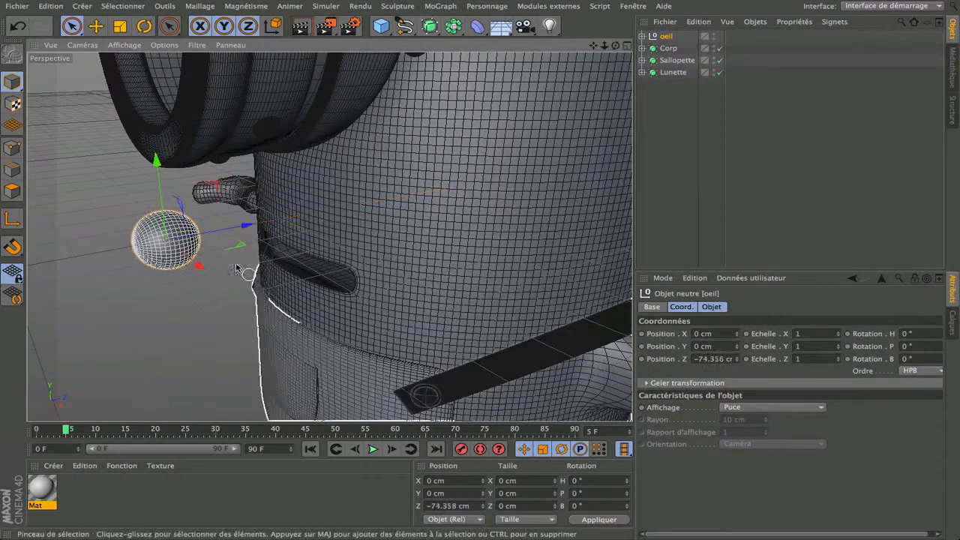
# Raise oeil along its Y axis to the height of the goggles, to Y about 44.744 cm
pyautogui.scroll(-5, 505, 125)
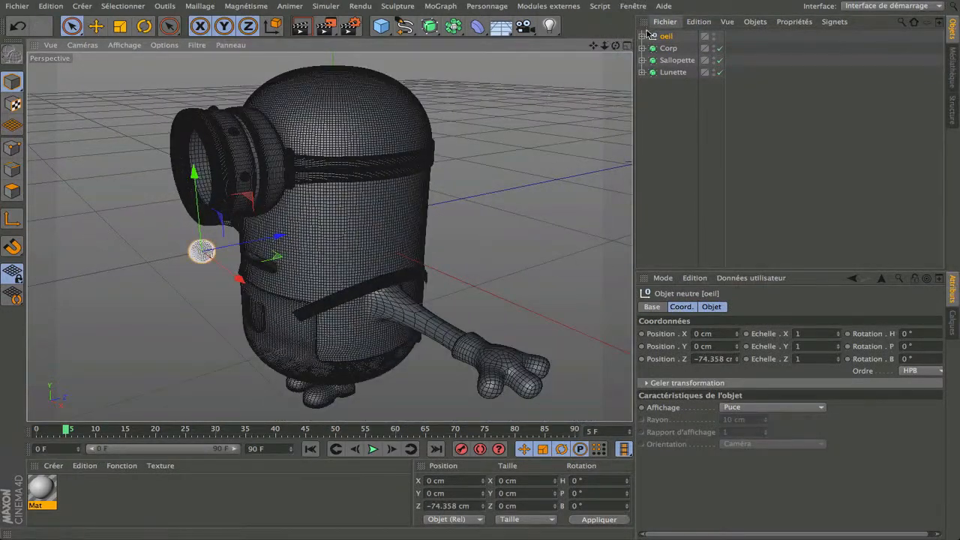
pyautogui.click(641, 36)
pyautogui.click(642, 36)
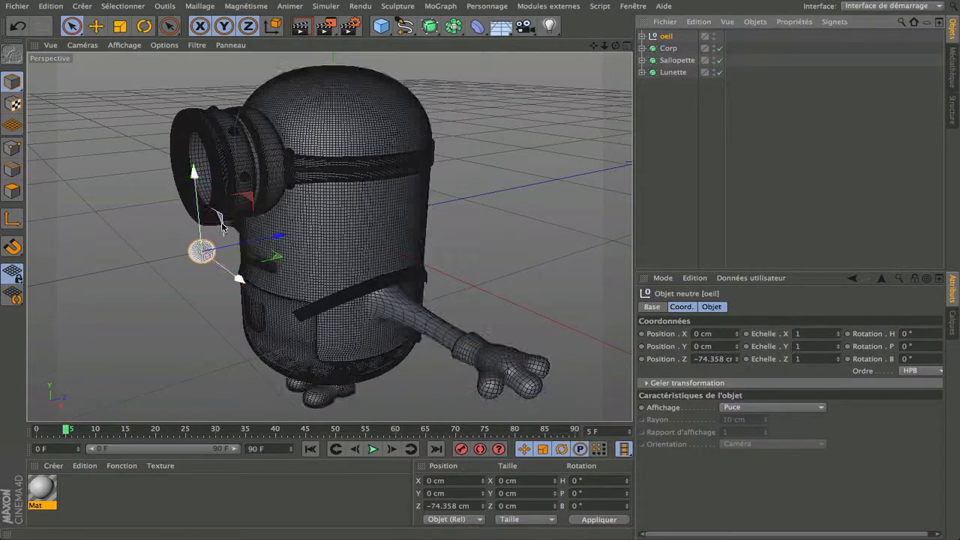
pyautogui.moveTo(199, 229); pyautogui.dragTo(192, 143)
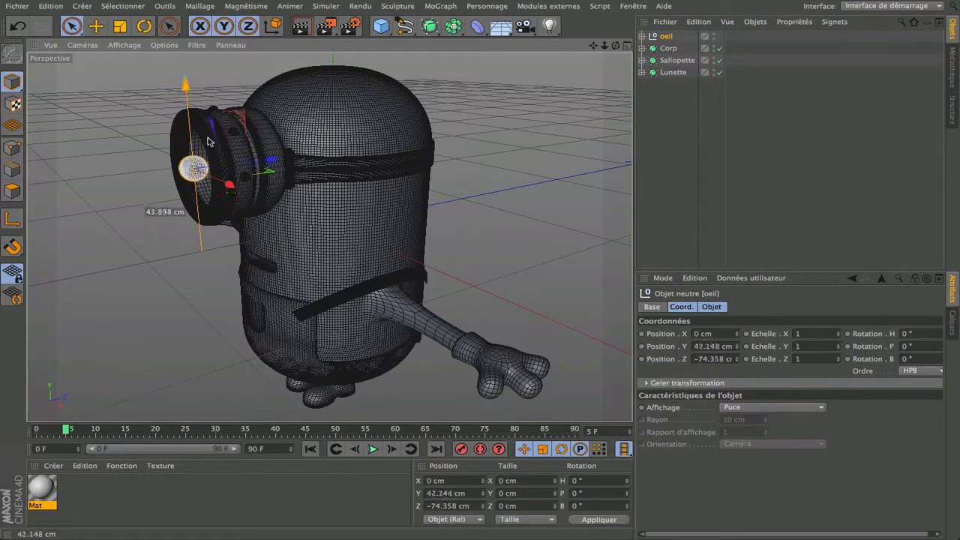
# Lower oeil along its Y axis in the front view to Y about 43.461 cm, toward the centre of the goggles
pyautogui.click(629, 45)
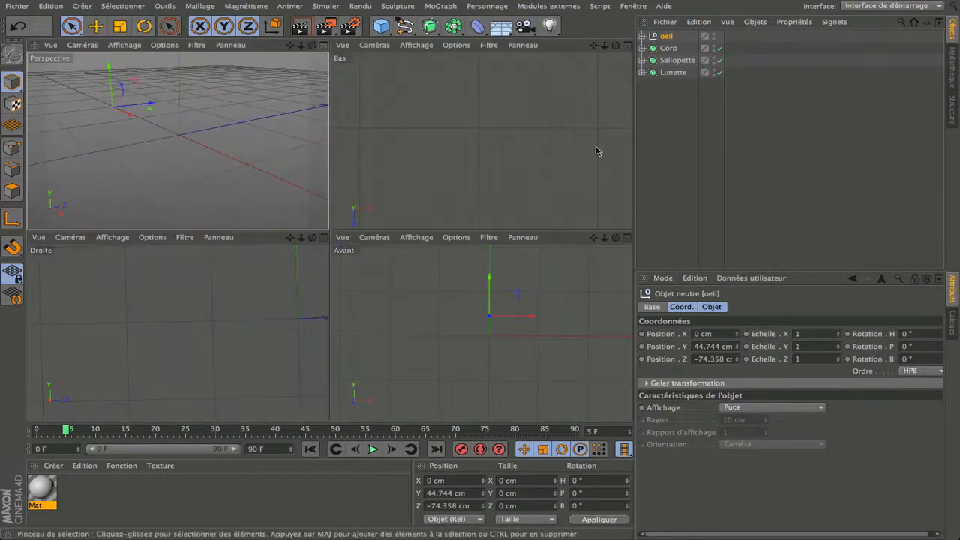
pyautogui.click(628, 236)
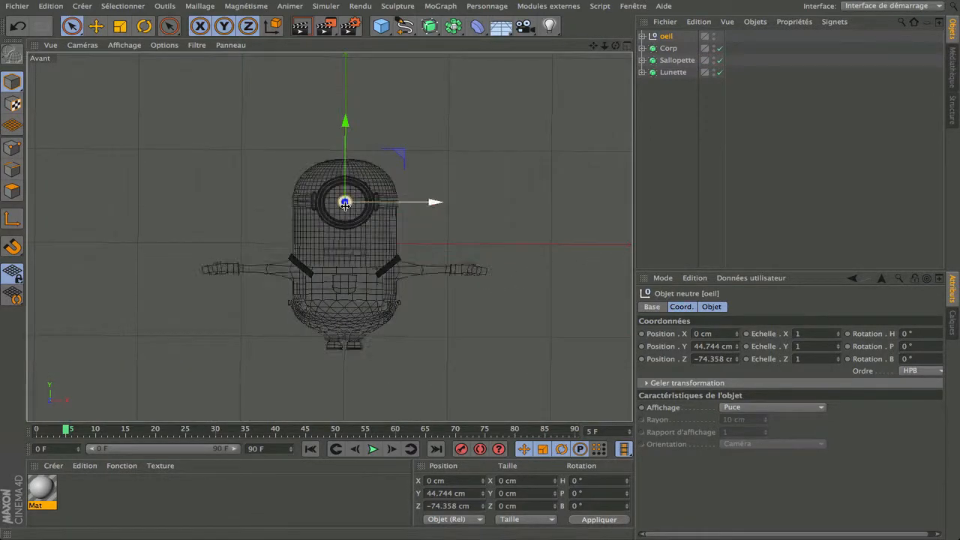
pyautogui.scroll(6, 344, 206)
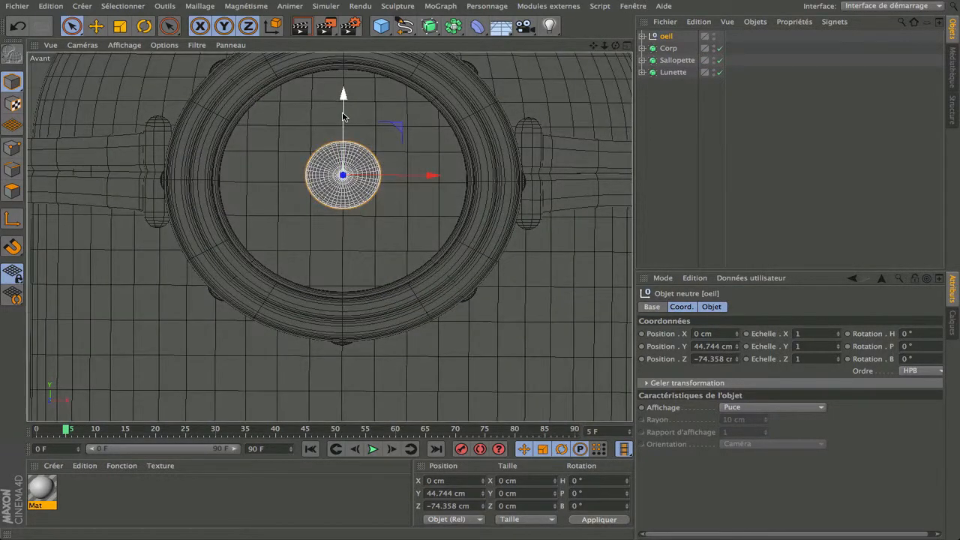
pyautogui.moveTo(343, 113); pyautogui.dragTo(343, 124)
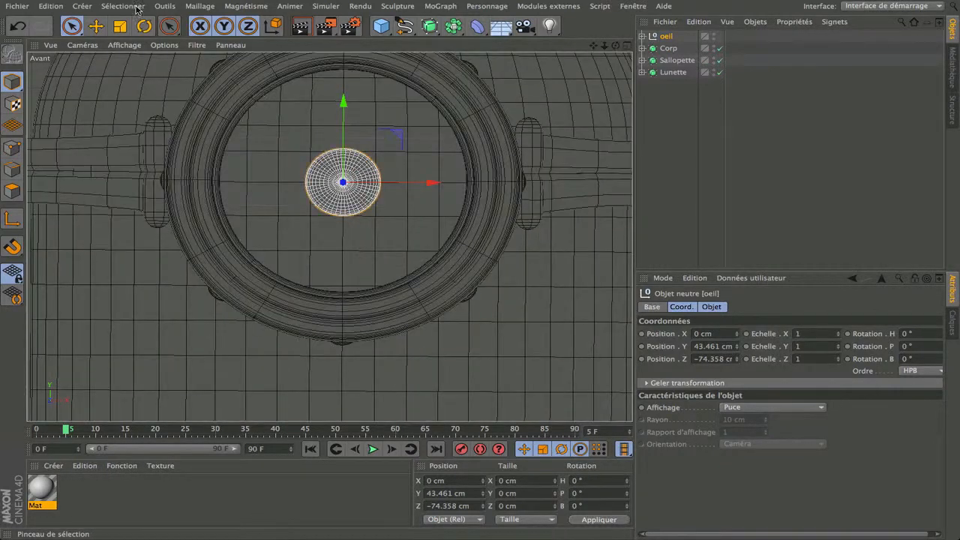
# Scale oeil up uniformly to nearly the diameter of the goggles' opening
pyautogui.click(120, 26)
pyautogui.click(631, 46)
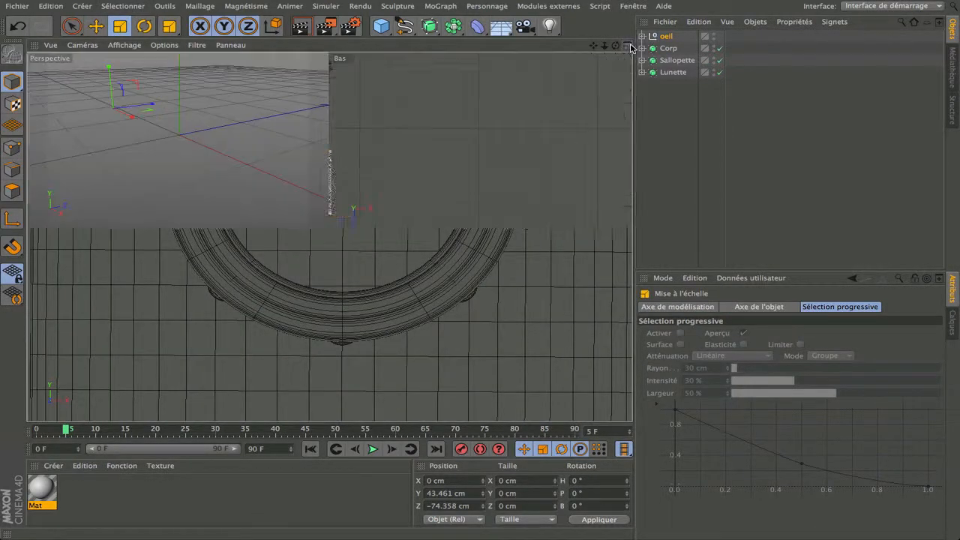
pyautogui.click(321, 46)
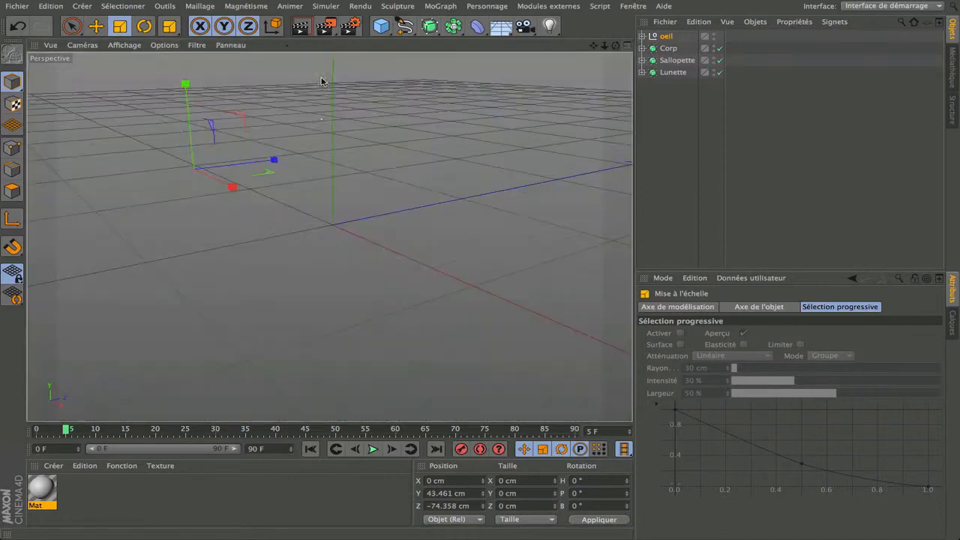
pyautogui.moveTo(192, 169); pyautogui.dragTo(255, 169)
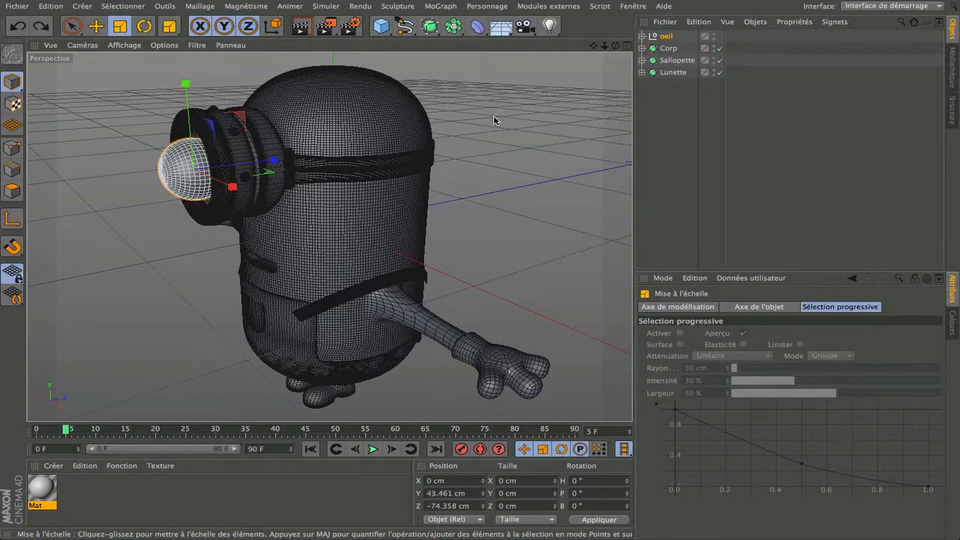
pyautogui.hotkey('ctrl', 'z')
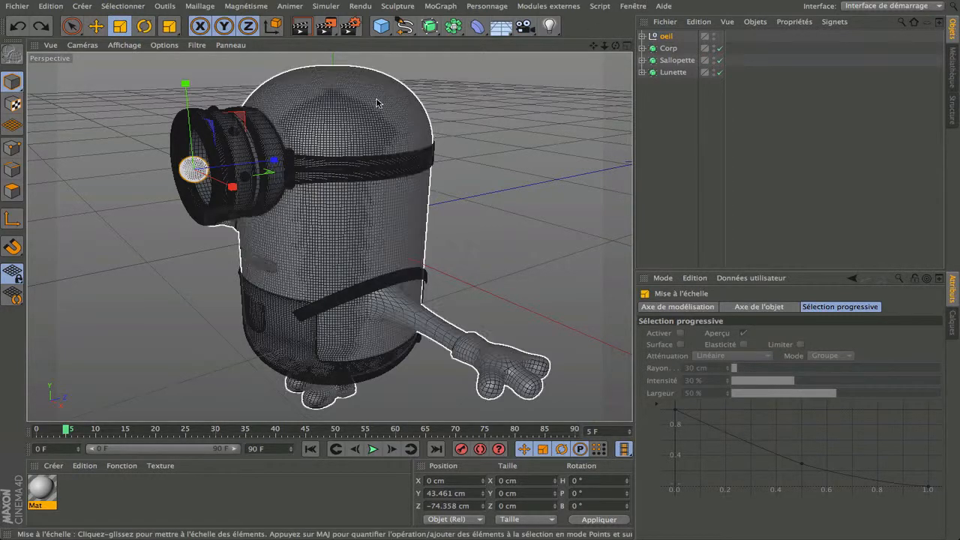
pyautogui.click(642, 36)
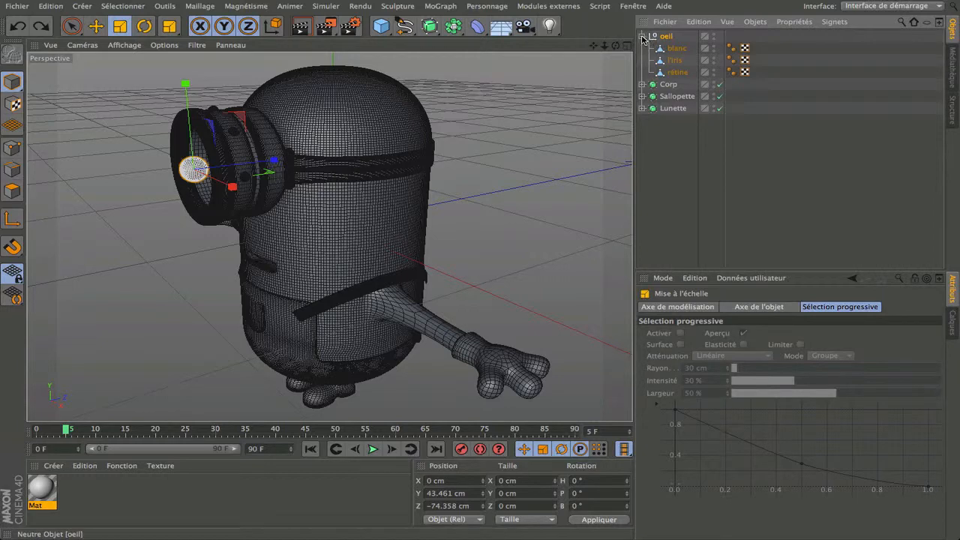
pyautogui.click(643, 36)
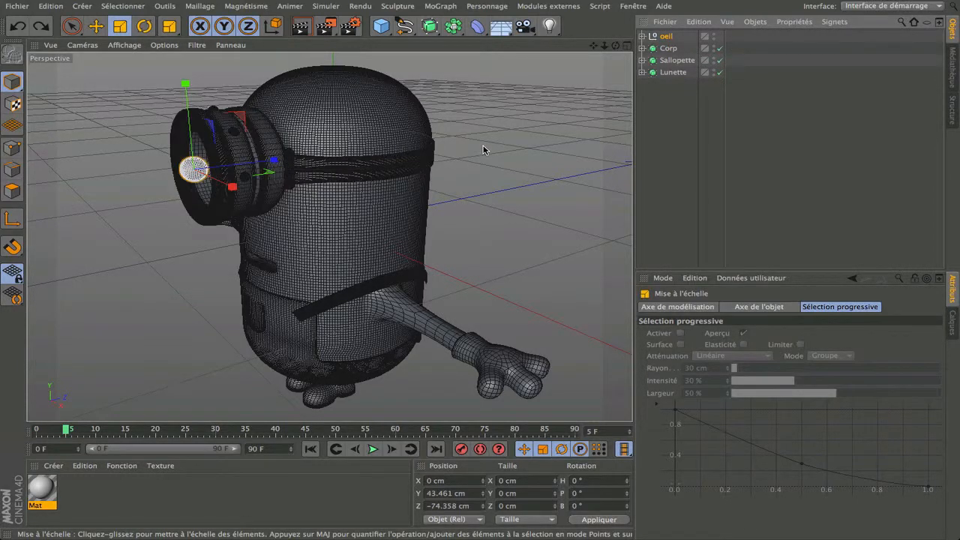
pyautogui.moveTo(483, 149); pyautogui.dragTo(556, 105)
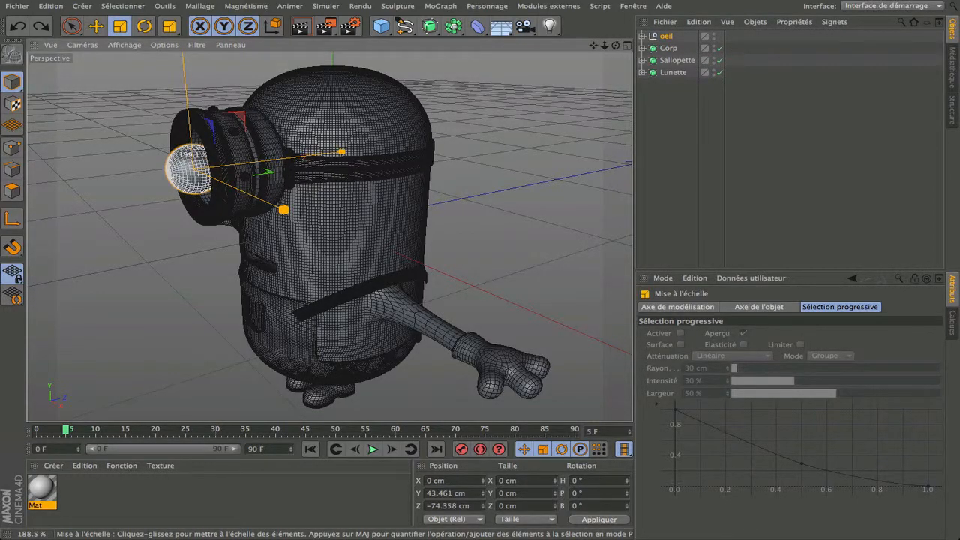
pyautogui.moveTo(283, 209); pyautogui.dragTo(368, 247)
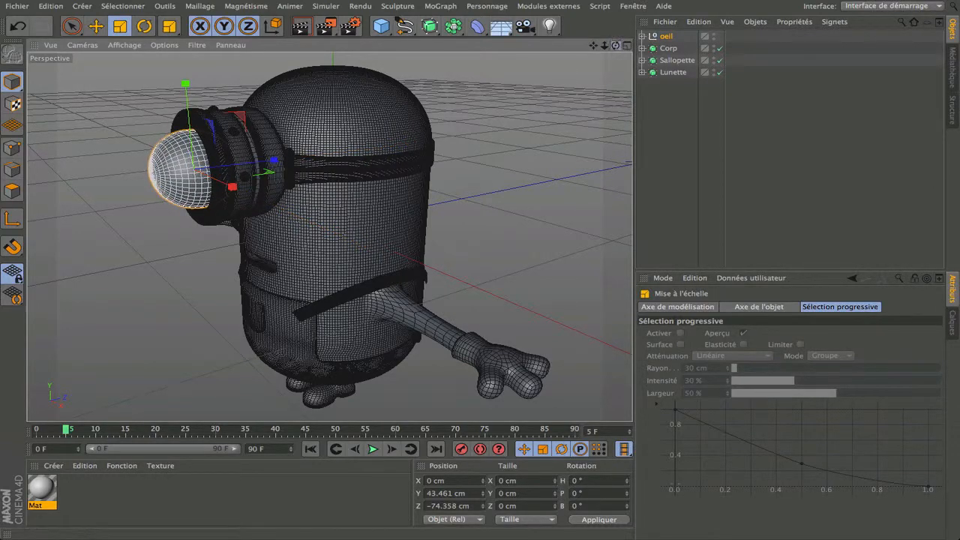
# Look at the goggles from the front and enlarge oeil uniformly to about 107.8% of its size
pyautogui.moveTo(615, 45); pyautogui.dragTo(698, 30)
pyautogui.scroll(4, 213, 197)
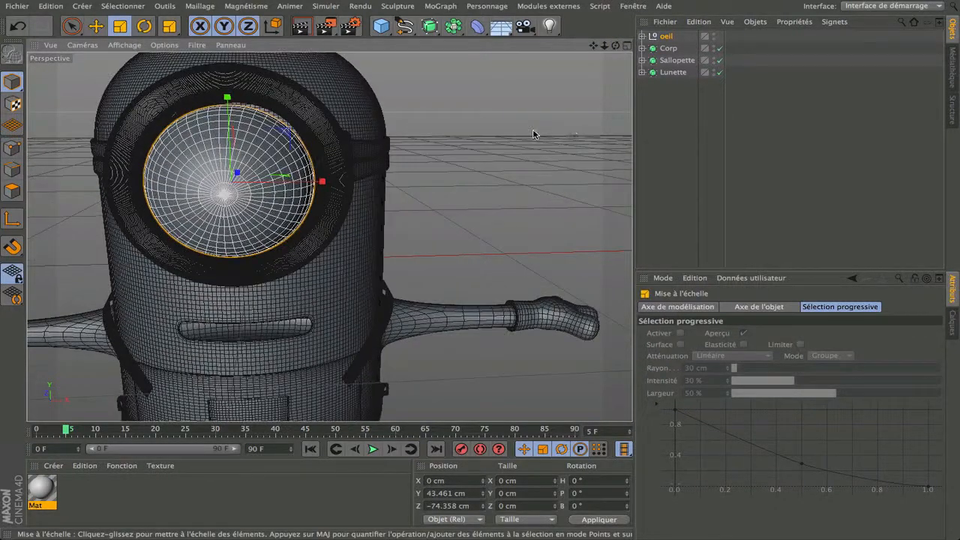
pyautogui.moveTo(533, 134); pyautogui.dragTo(569, 119)
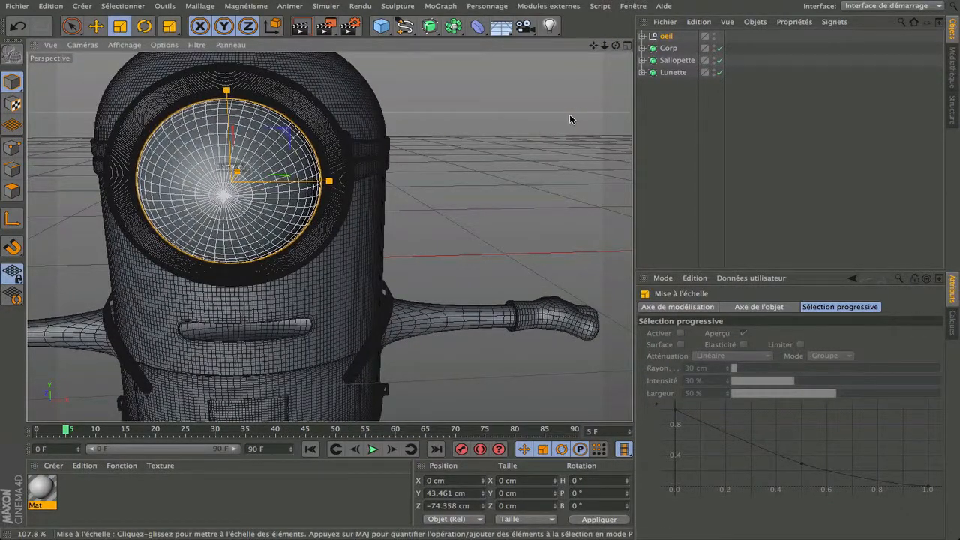
# Move oeil back along its Z axis into the goggles in the right view, to Z about -53.554 cm
pyautogui.click(627, 45)
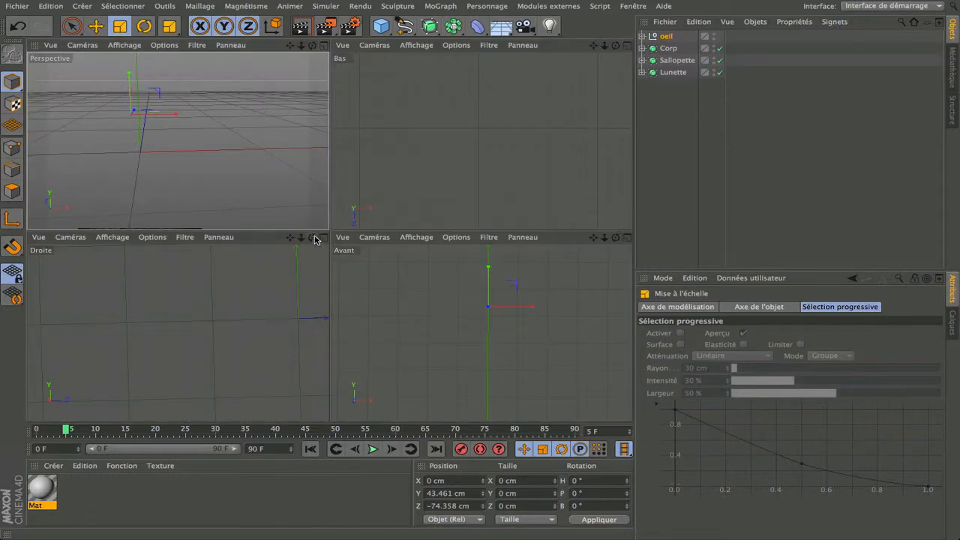
pyautogui.click(323, 238)
pyautogui.scroll(-3, 133, 268)
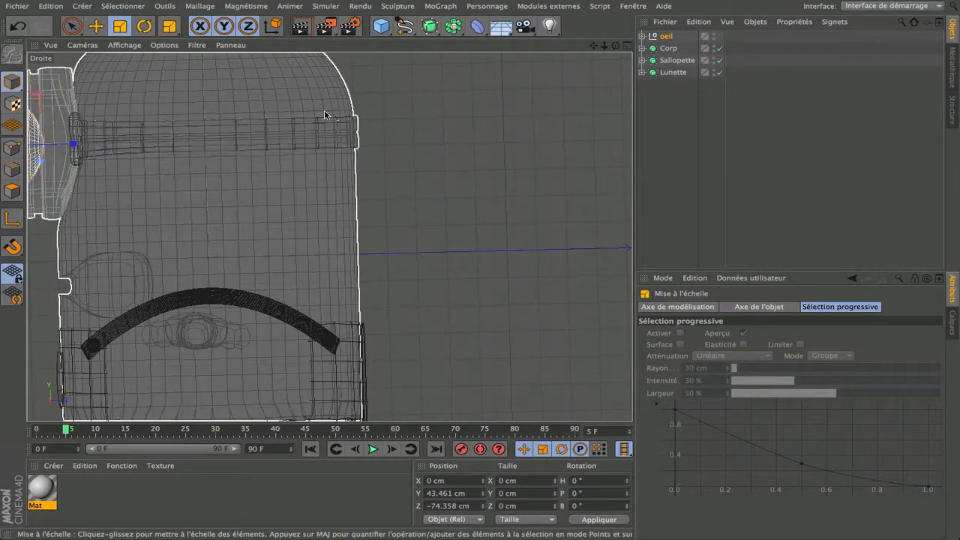
pyautogui.moveTo(593, 45); pyautogui.dragTo(760, 83)
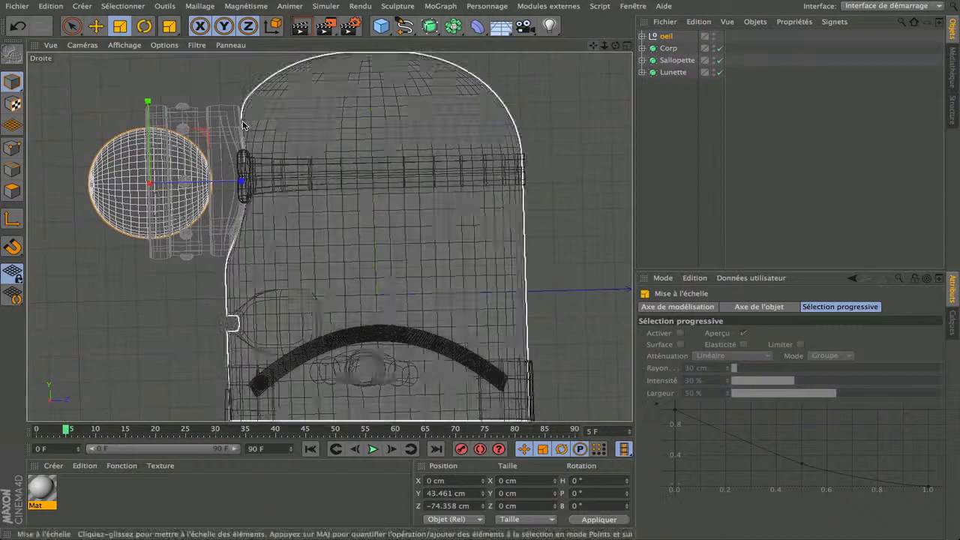
pyautogui.scroll(1, 197, 186)
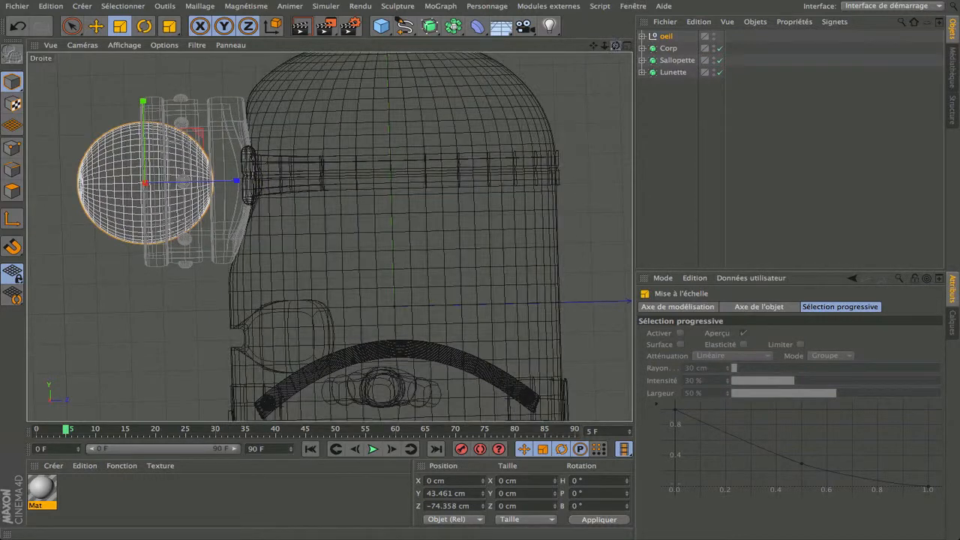
pyautogui.moveTo(615, 45); pyautogui.dragTo(631, 45)
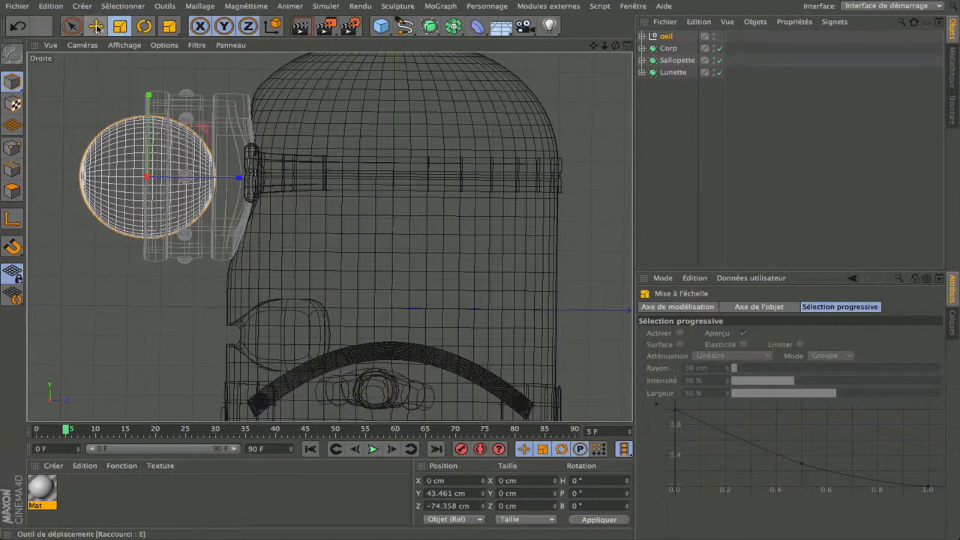
pyautogui.moveTo(234, 185); pyautogui.dragTo(300, 185)
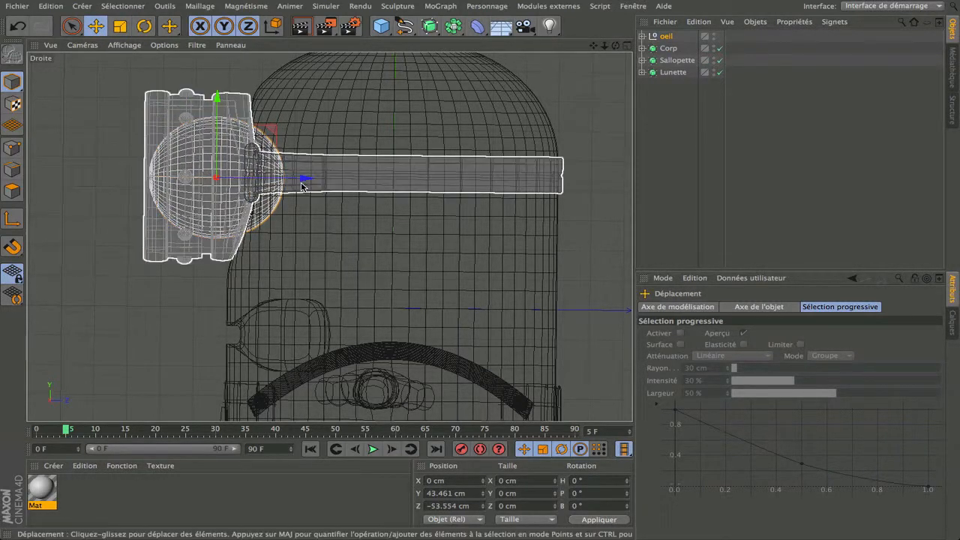
# Render the perspective view to check the eye's fit, and scale oeil up uniformly to fill the goggles' opening
pyautogui.click(627, 45)
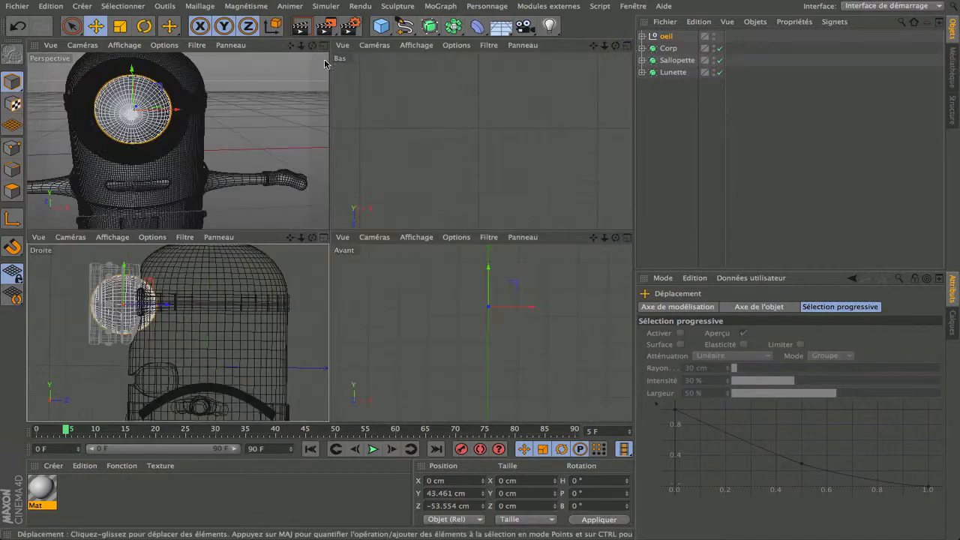
pyautogui.click(324, 45)
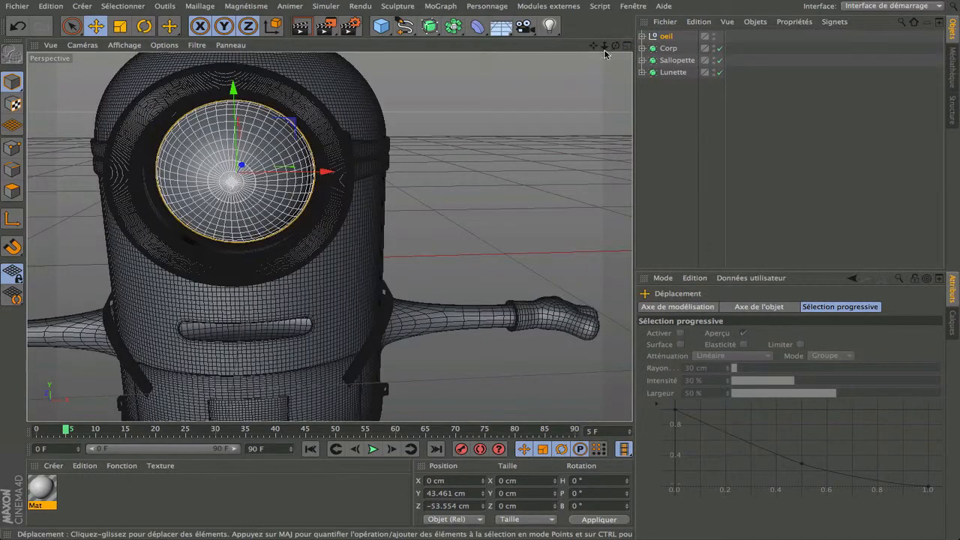
pyautogui.moveTo(615, 45); pyautogui.dragTo(454, 28)
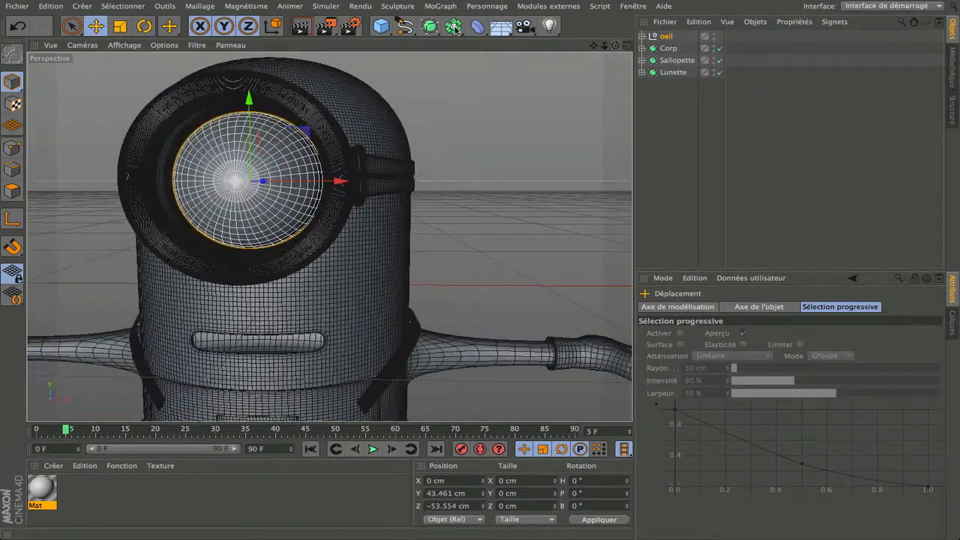
pyautogui.click(299, 28)
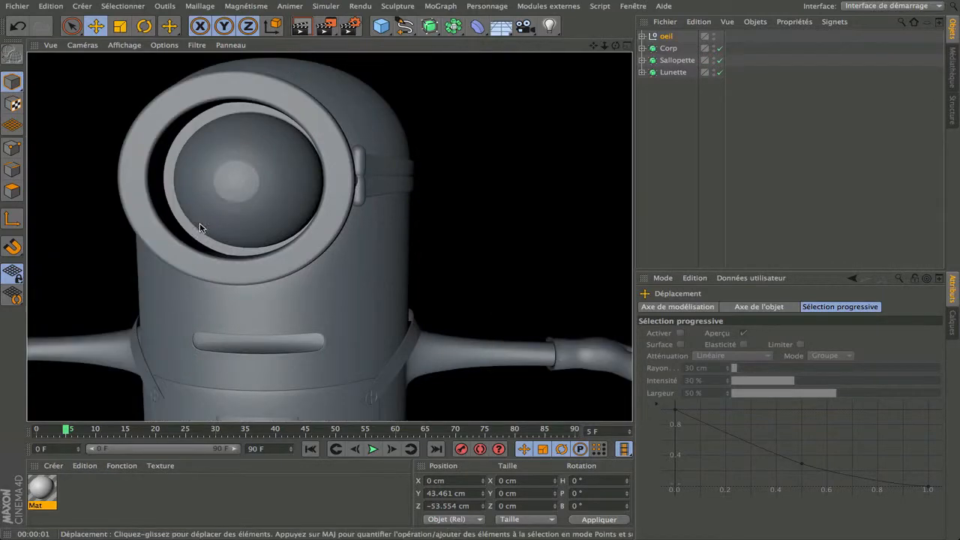
pyautogui.click(120, 26)
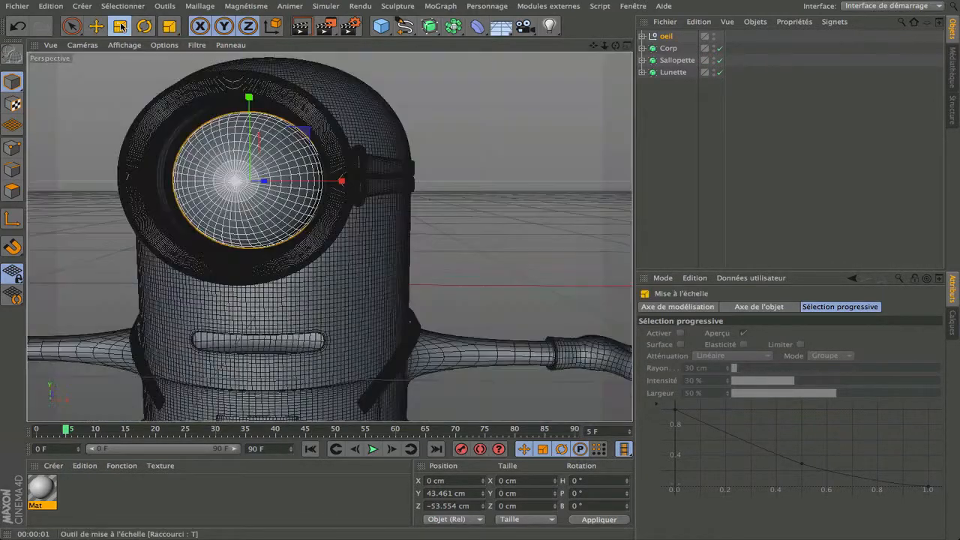
pyautogui.moveTo(481, 153); pyautogui.dragTo(565, 114)
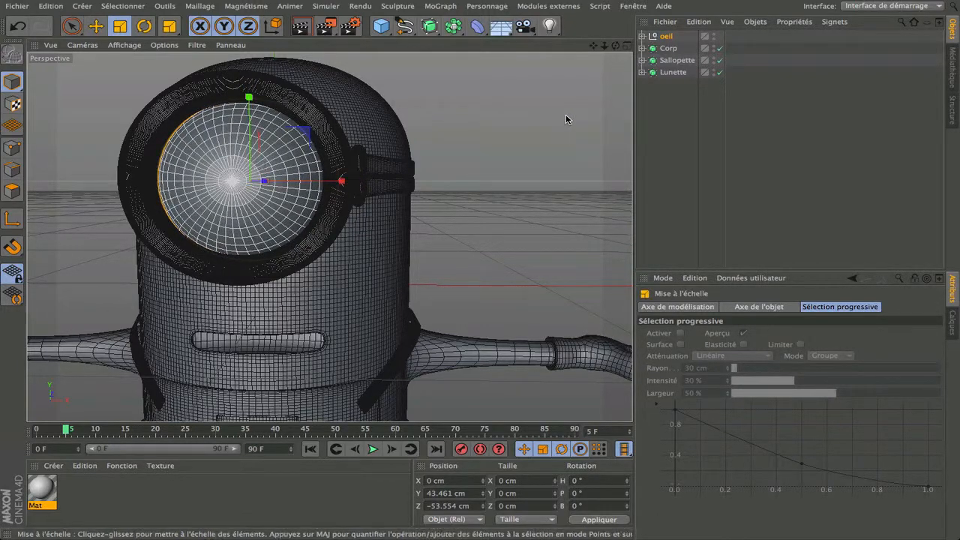
# Raise oeil slightly along its Y axis in the front view to Y about 43.789 cm, centring it in the goggles
pyautogui.click(629, 46)
pyautogui.click(627, 237)
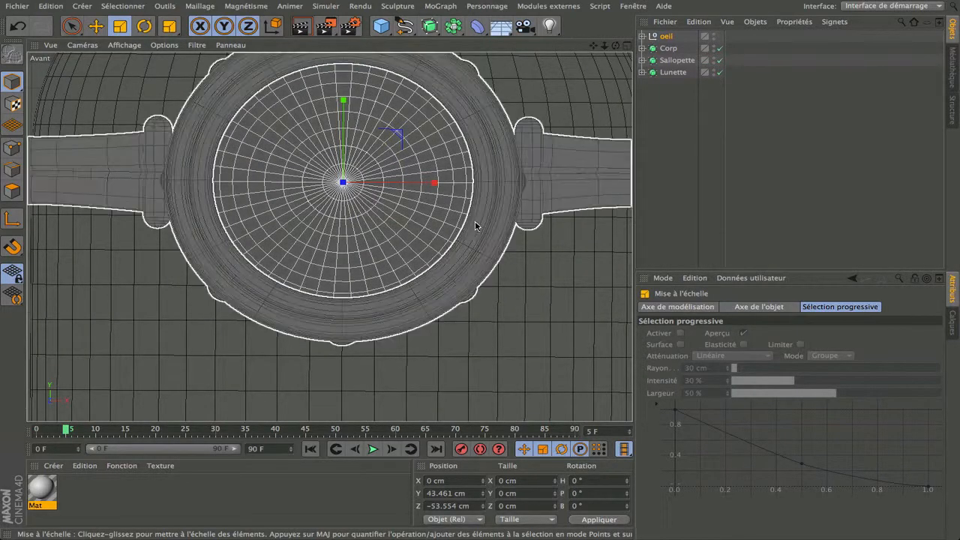
pyautogui.scroll(3, 344, 299)
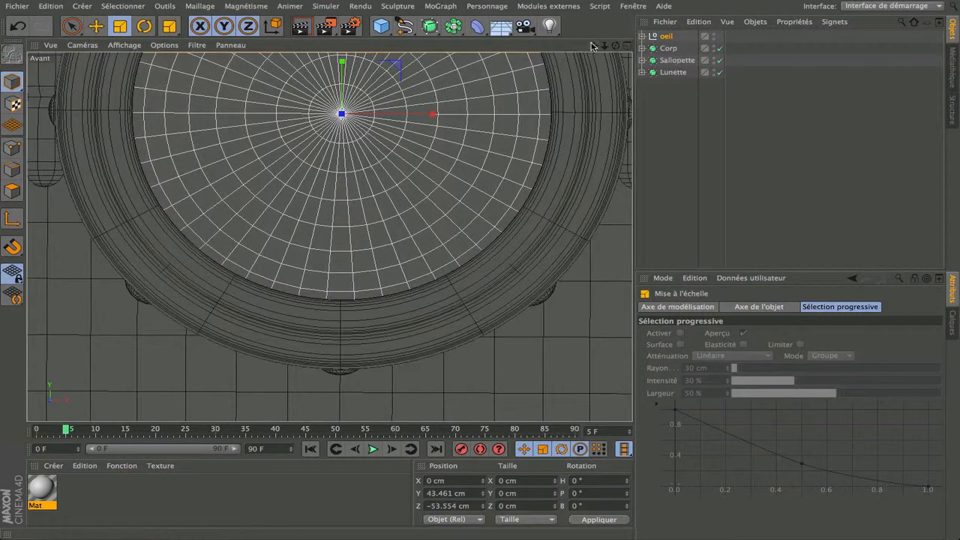
pyautogui.moveTo(592, 45); pyautogui.dragTo(598, 168)
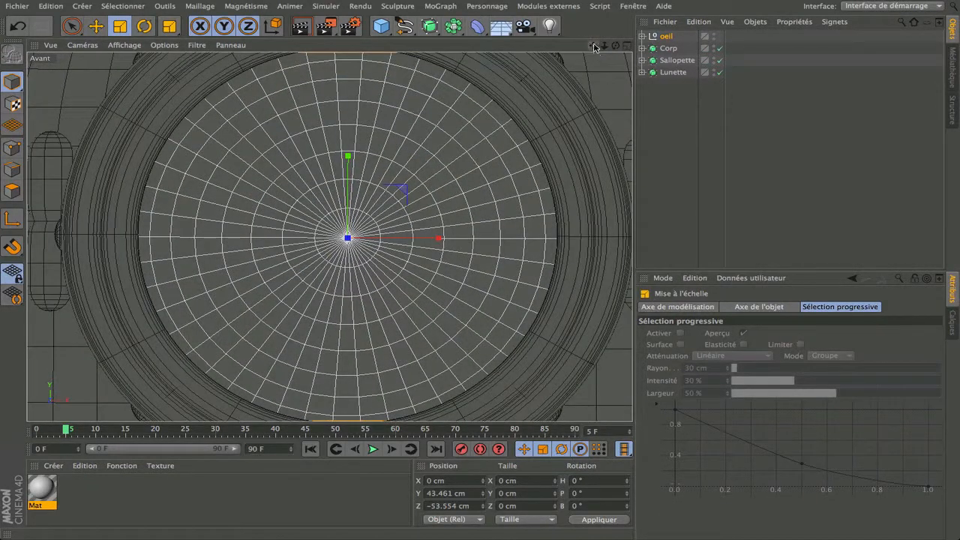
pyautogui.moveTo(593, 46); pyautogui.dragTo(590, 80)
pyautogui.scroll(-2, 330, 113)
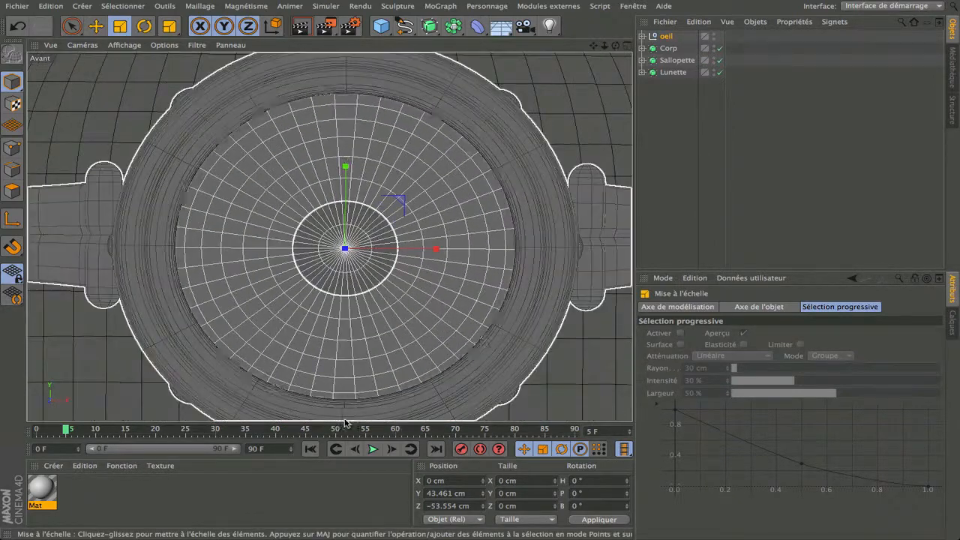
pyautogui.press('e')
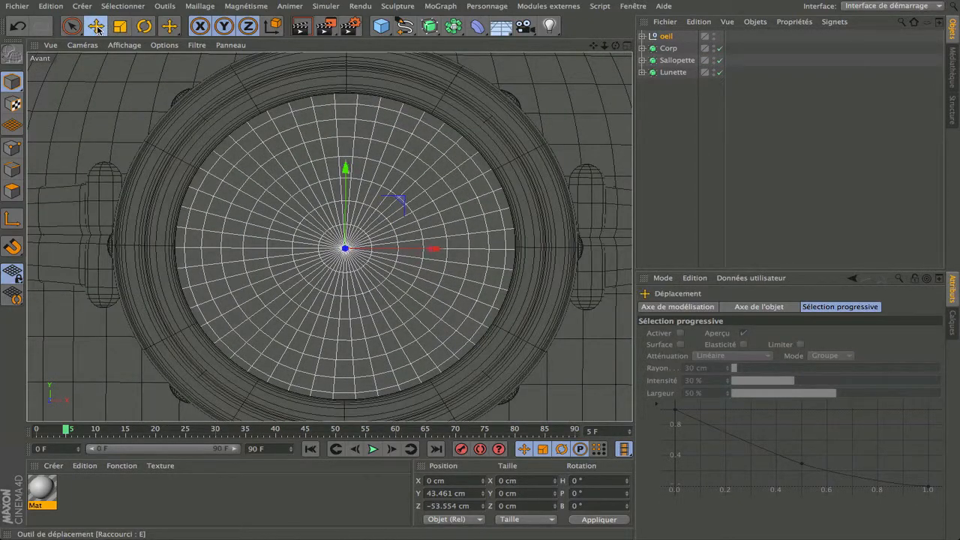
pyautogui.moveTo(347, 172); pyautogui.dragTo(344, 169)
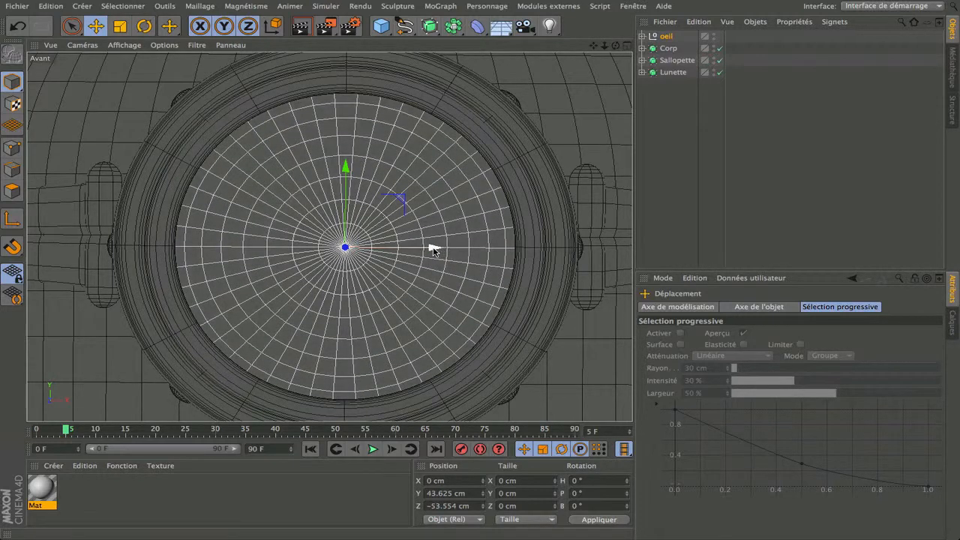
pyautogui.moveTo(434, 250); pyautogui.dragTo(433, 250)
pyautogui.press('super+z')
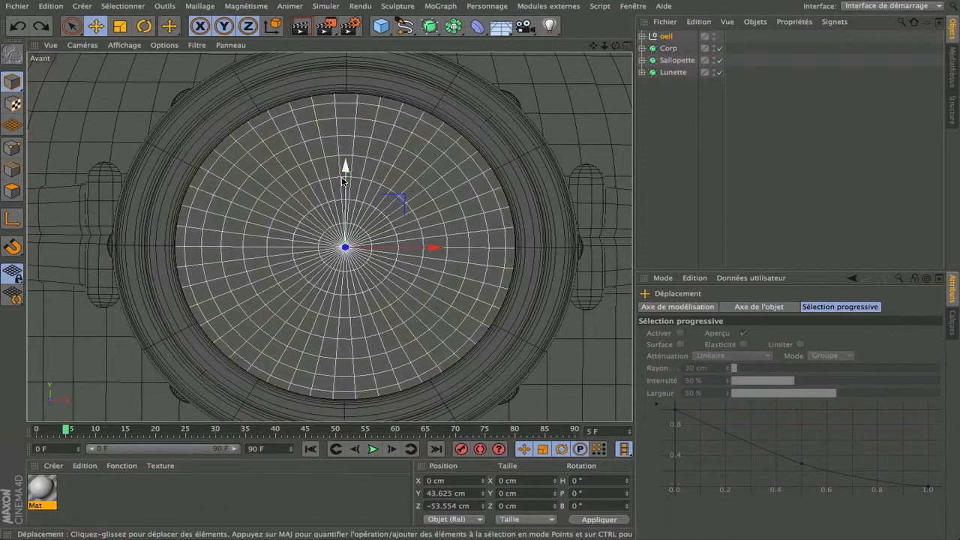
pyautogui.moveTo(342, 185); pyautogui.dragTo(344, 183)
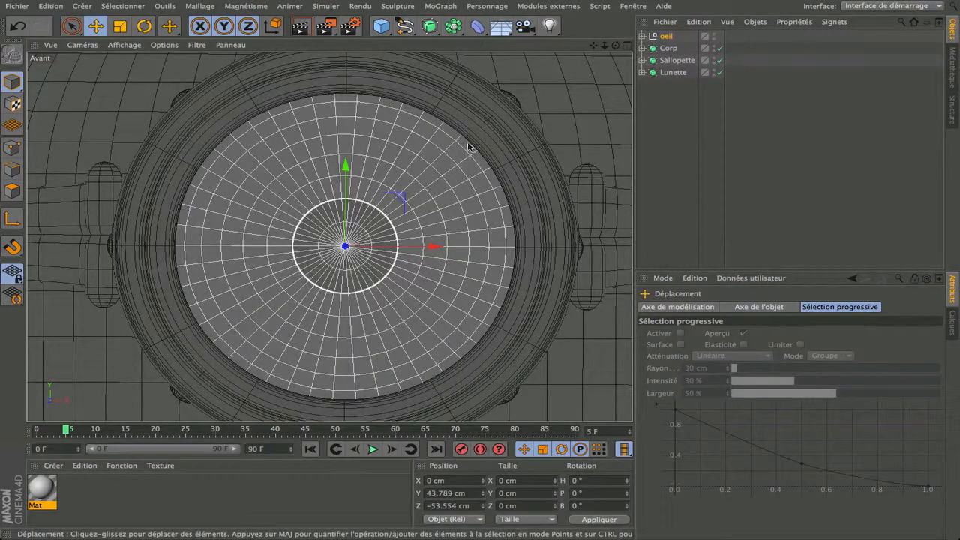
pyautogui.click(626, 45)
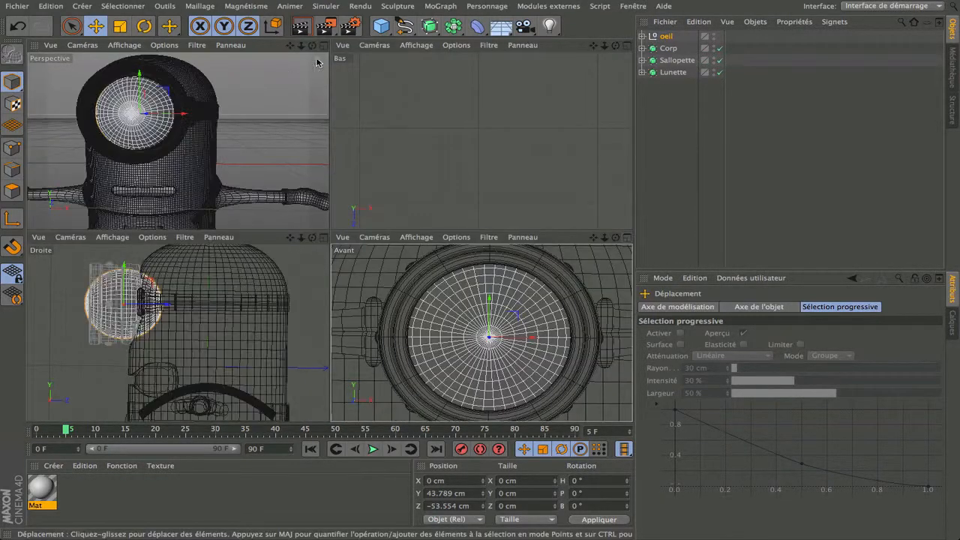
# Move oeil further back along its Z axis in the right view, to Z about -49.918 cm
pyautogui.click(323, 237)
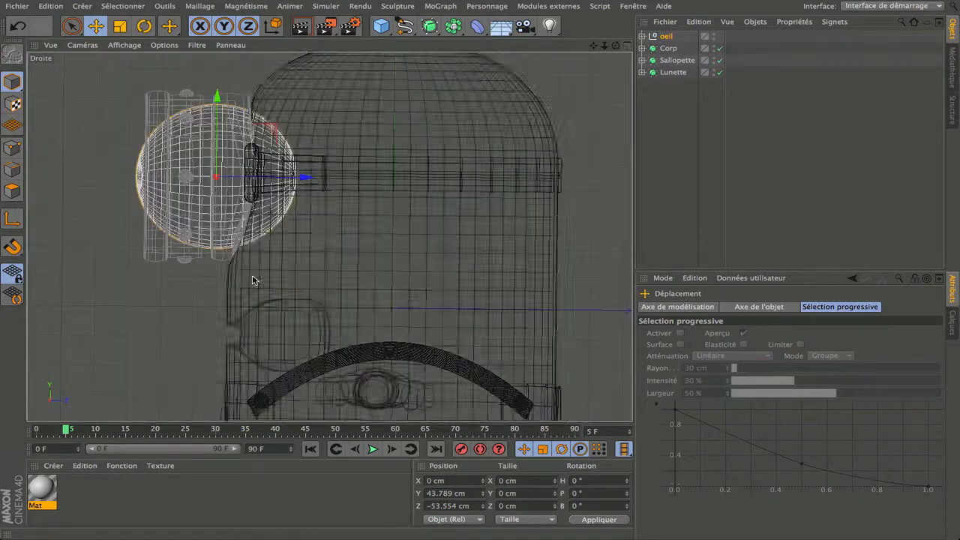
pyautogui.moveTo(305, 178); pyautogui.dragTo(318, 179)
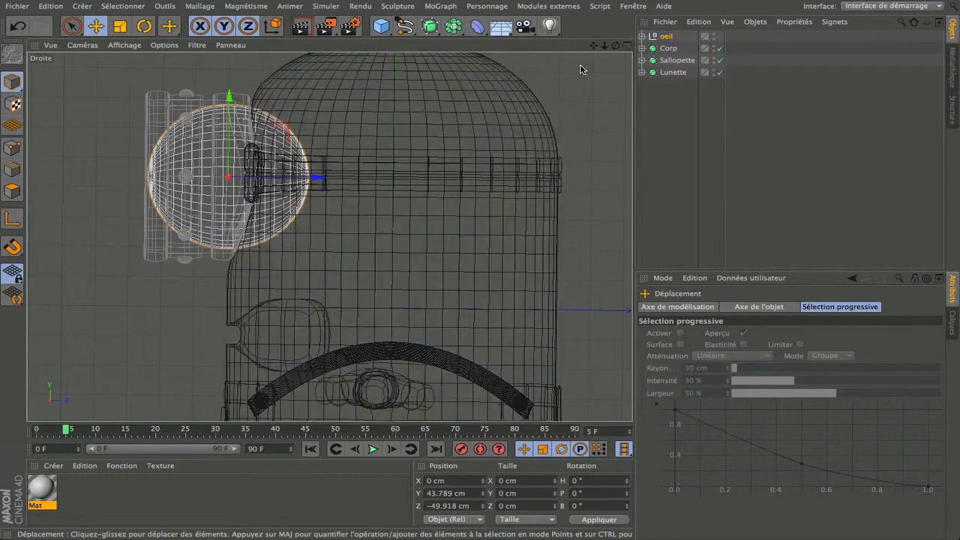
pyautogui.click(626, 45)
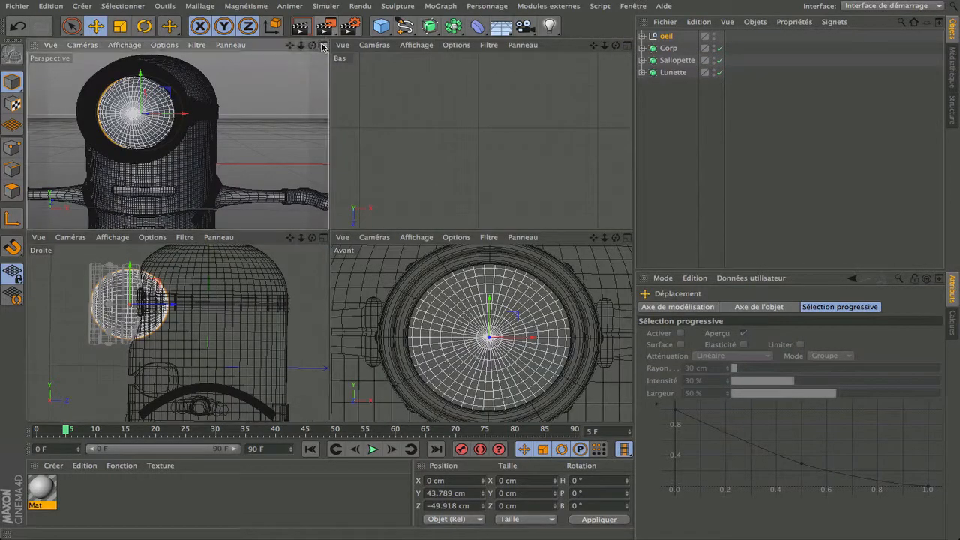
# Render the perspective view from several angles to check how the eye sits inside the goggles
pyautogui.click(323, 45)
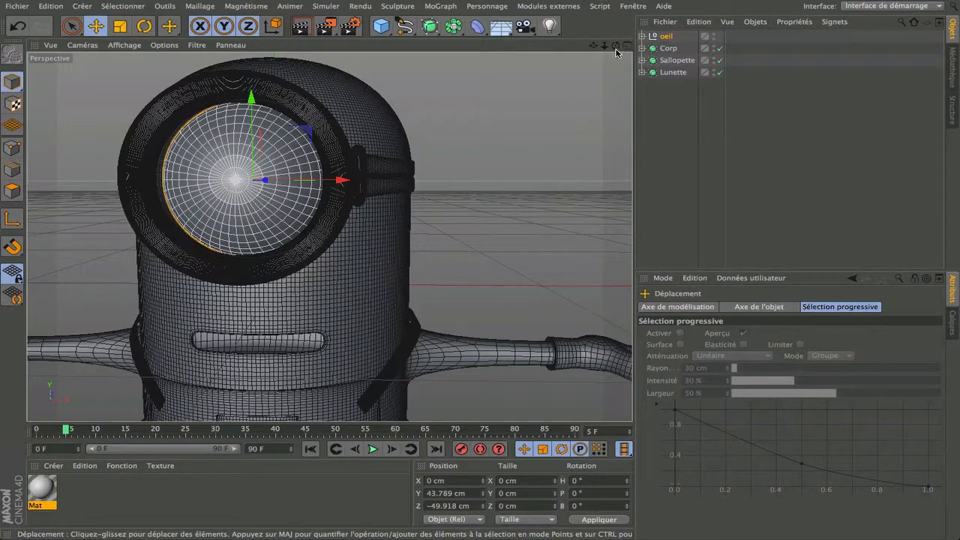
pyautogui.moveTo(615, 45); pyautogui.dragTo(563, 61)
pyautogui.click(304, 28)
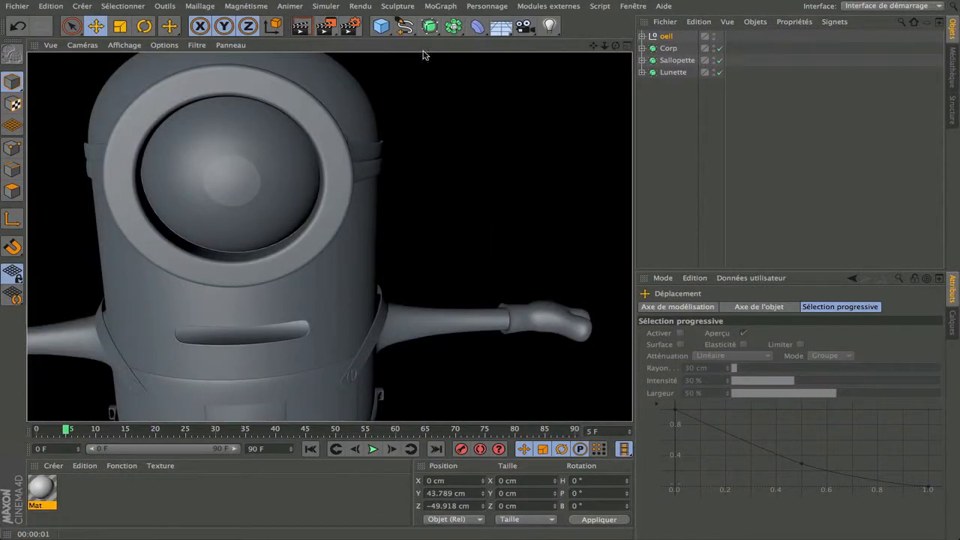
pyautogui.moveTo(616, 45); pyautogui.dragTo(575, 42)
pyautogui.click(300, 28)
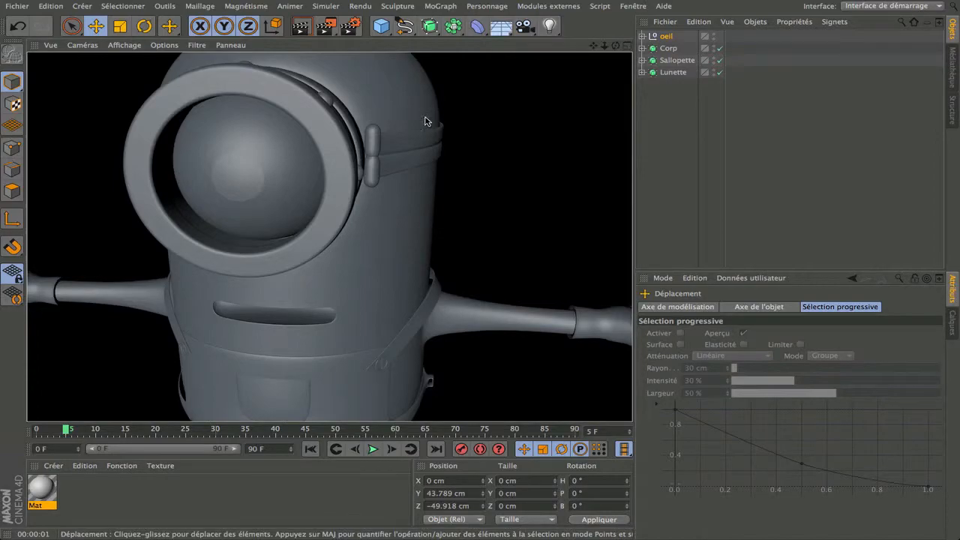
pyautogui.moveTo(615, 45)
pyautogui.mouseDown()
pyautogui.moveTo(553, 46)
pyautogui.moveTo(615, 46)
pyautogui.moveTo(581, 60)
pyautogui.moveTo(506, 46)
pyautogui.moveTo(622, 49)
pyautogui.moveTo(615, 45)
pyautogui.mouseUp()
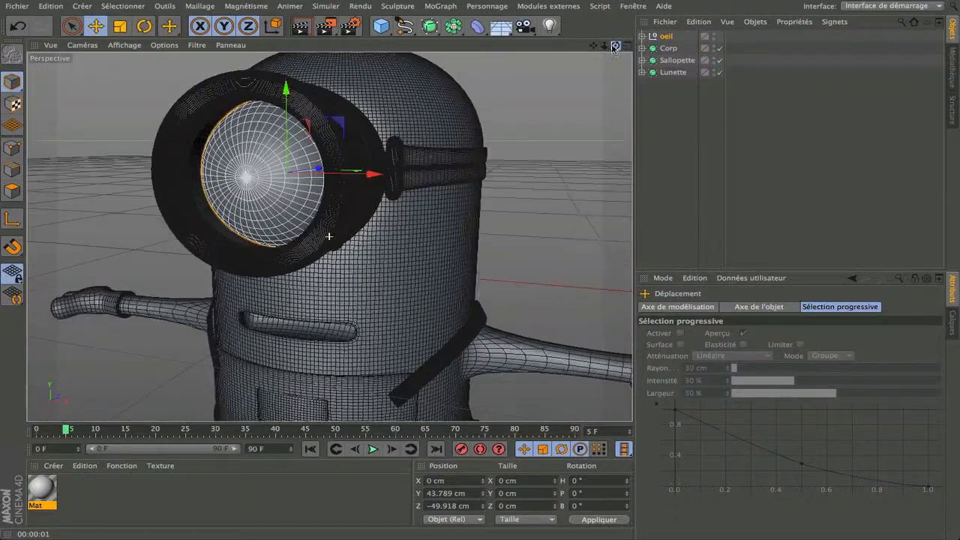
# Hide Corp, Sallopette and Lunette so that the eye is isolated in the perspective view
pyautogui.click(714, 47)
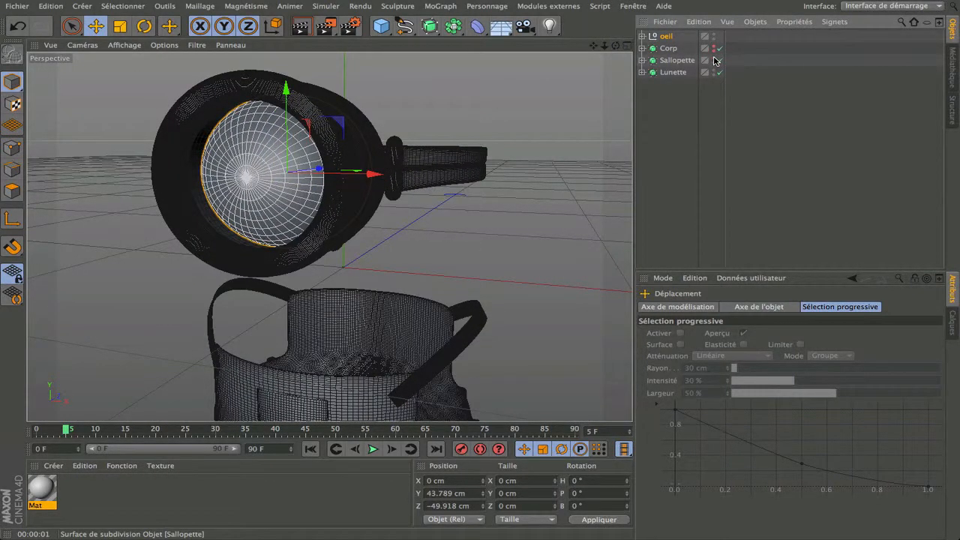
pyautogui.click(714, 59)
pyautogui.click(714, 71)
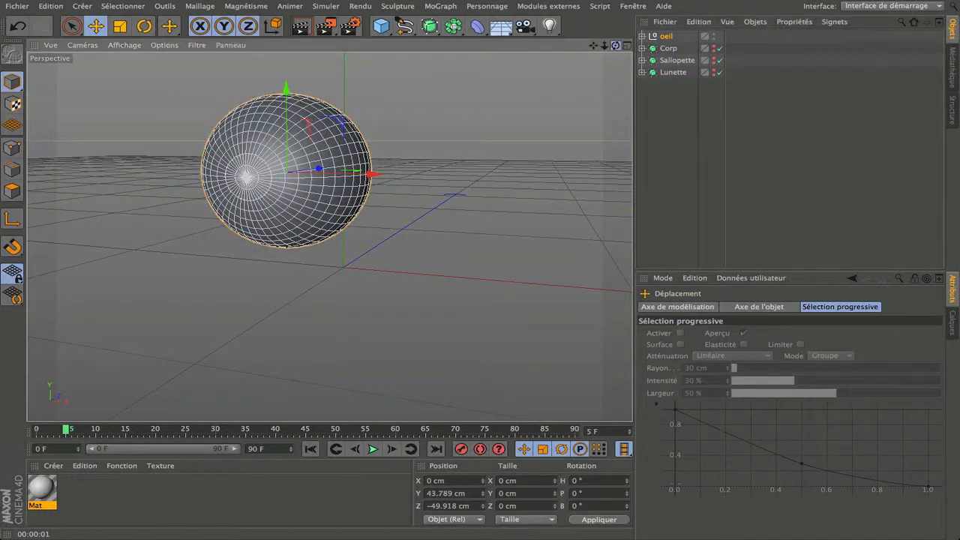
pyautogui.moveTo(615, 45); pyautogui.dragTo(647, 48)
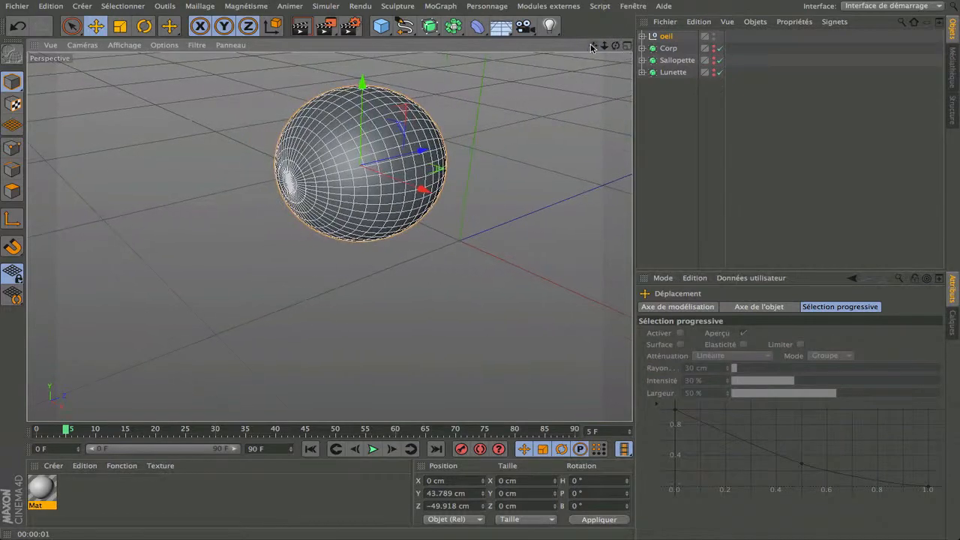
pyautogui.scroll(4, 349, 148)
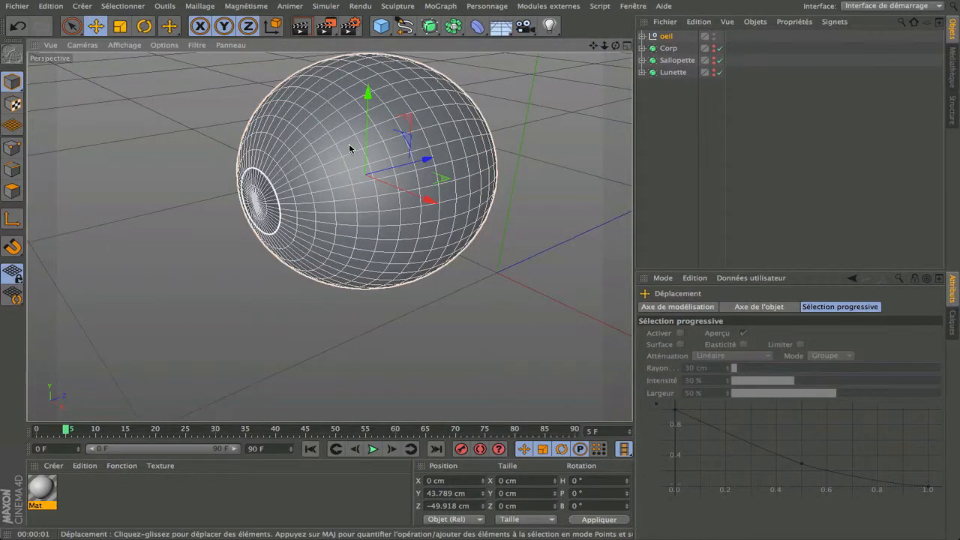
pyautogui.moveTo(615, 46); pyautogui.dragTo(594, 46)
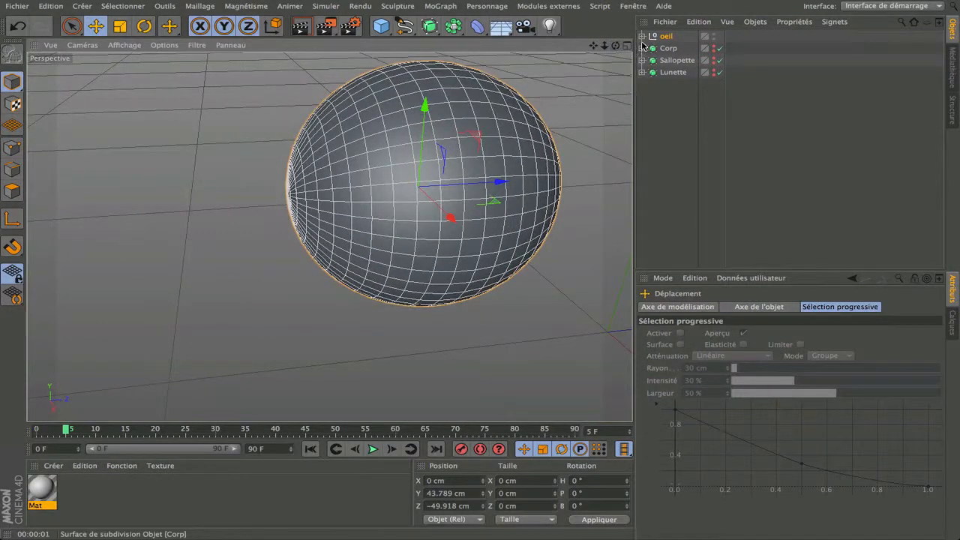
# Loop-select the vertical ring of polygons around the middle of blanc, just behind its centre
pyautogui.click(642, 36)
pyautogui.click(677, 48)
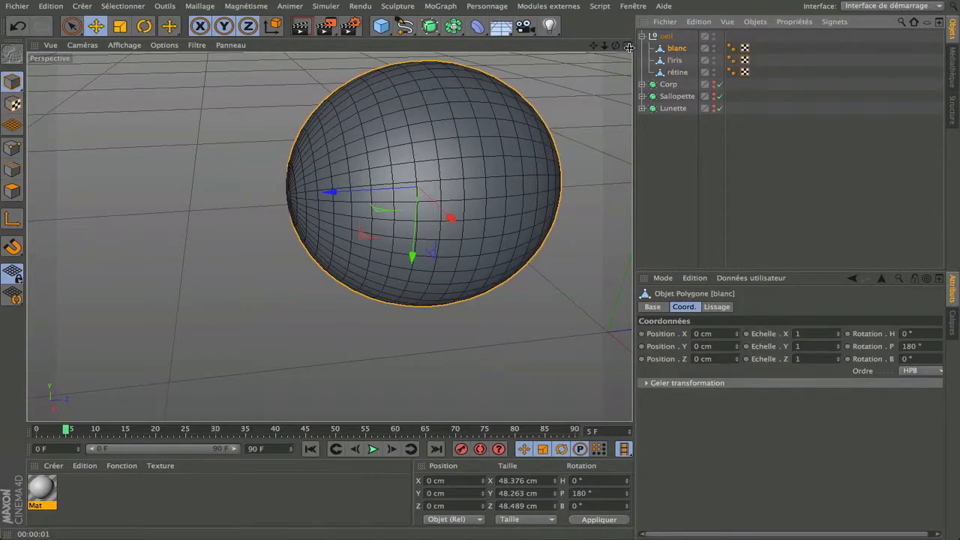
pyautogui.click(71, 26)
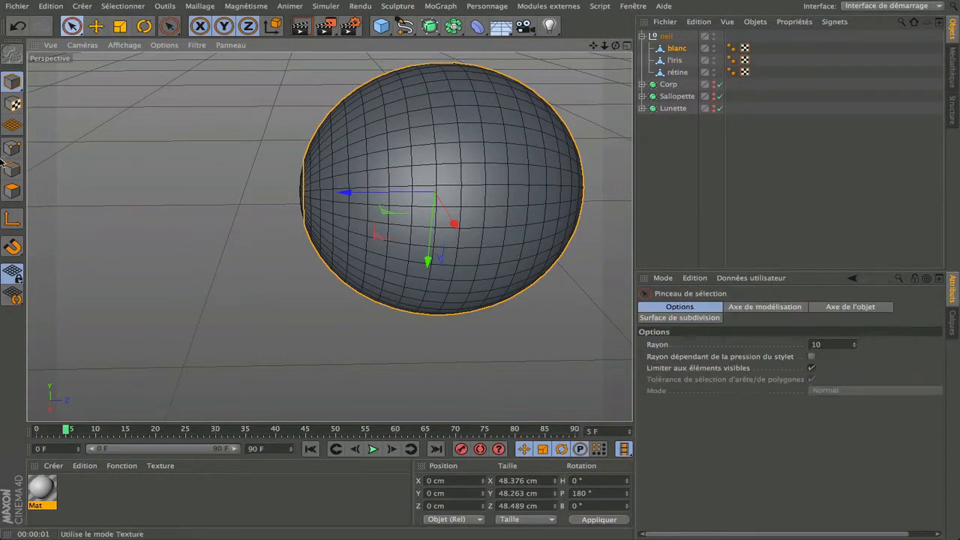
pyautogui.click(12, 190)
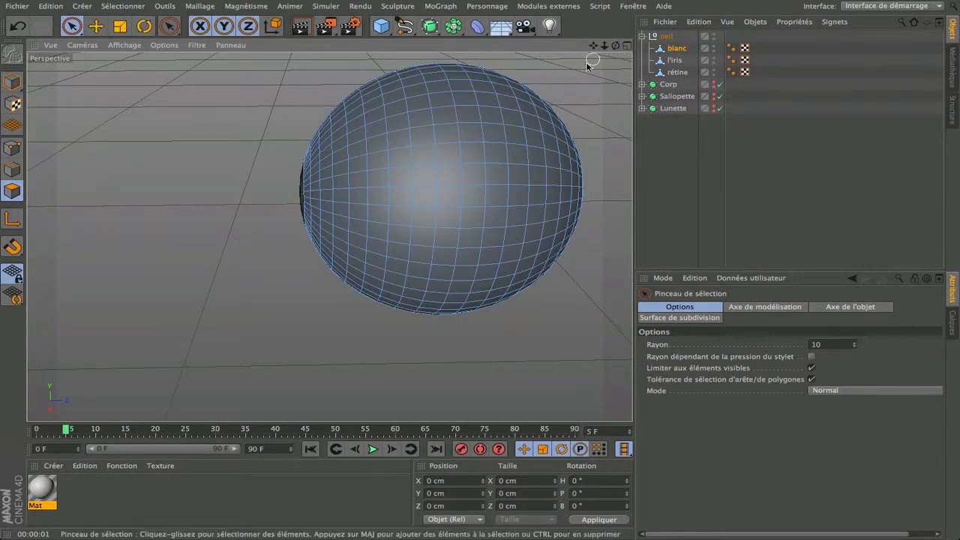
pyautogui.moveTo(593, 47); pyautogui.dragTo(300, 240)
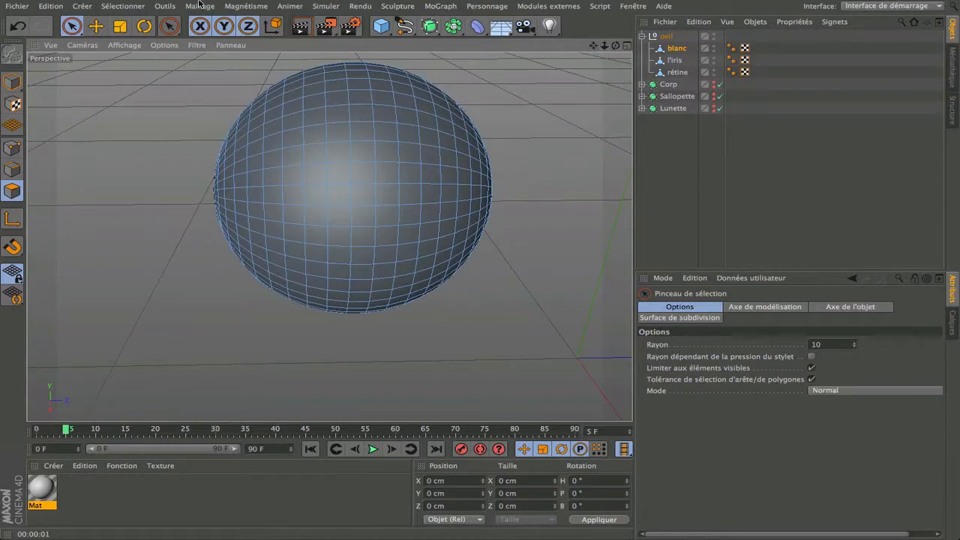
pyautogui.click(122, 6)
pyautogui.click(169, 92)
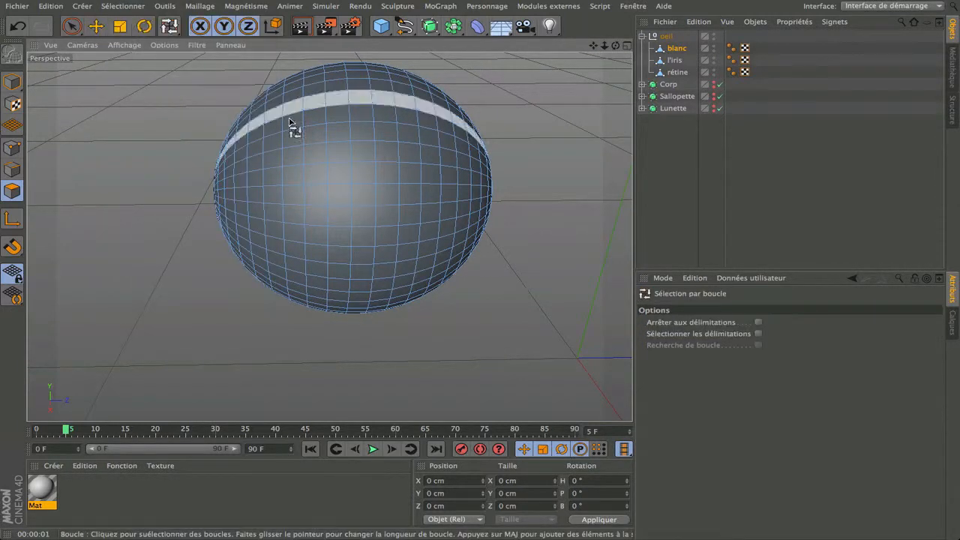
pyautogui.click(382, 167)
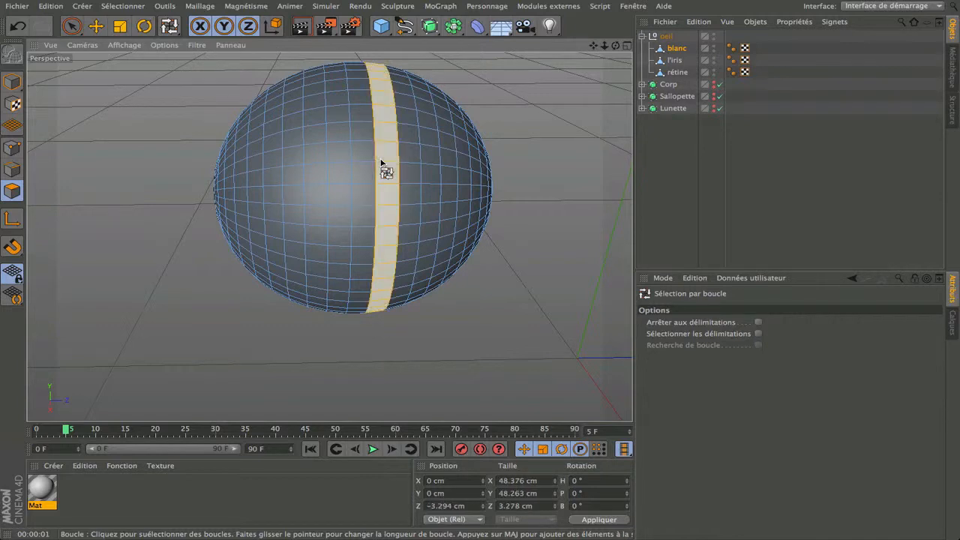
# Extend the selection to the whole rear half of blanc with a fill selection and split it off as a separate object
pyautogui.click(136, 6)
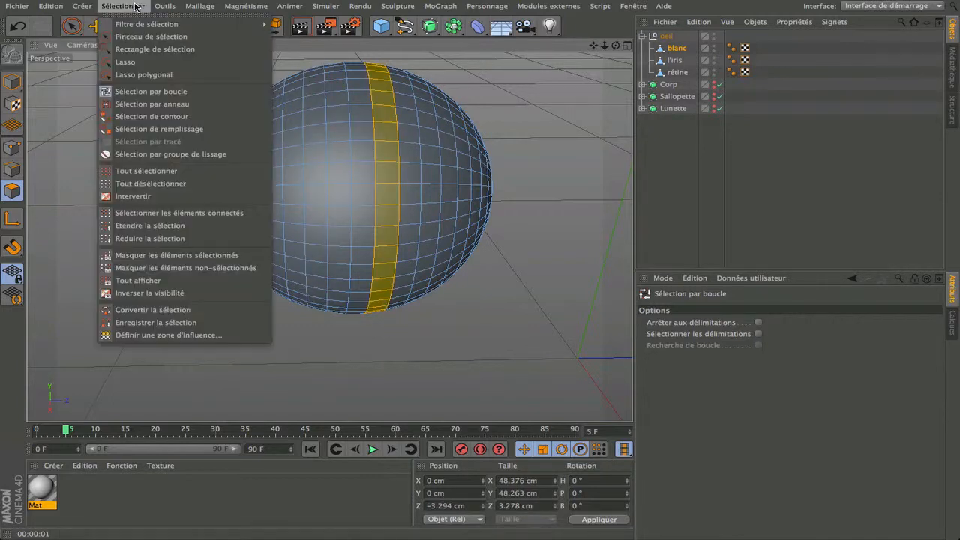
pyautogui.click(169, 129)
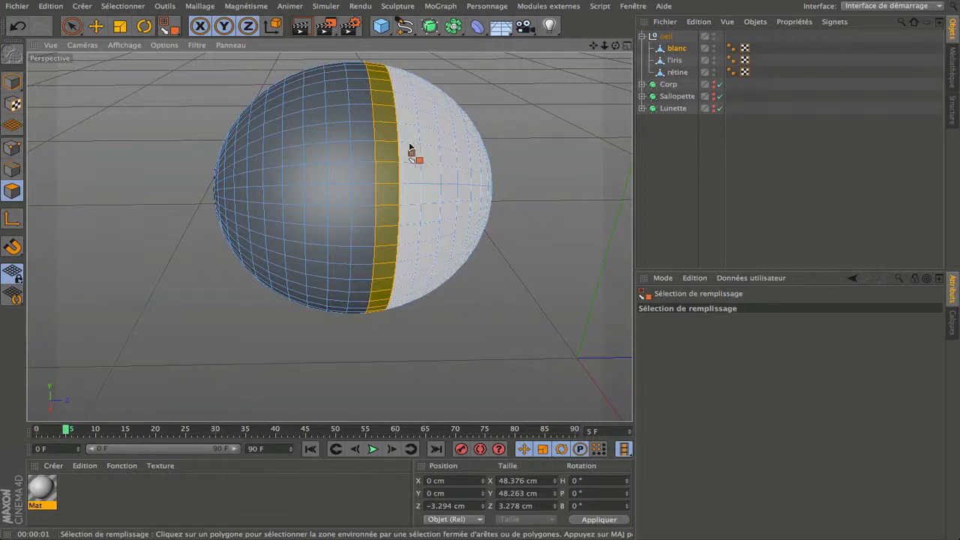
pyautogui.click(433, 173)
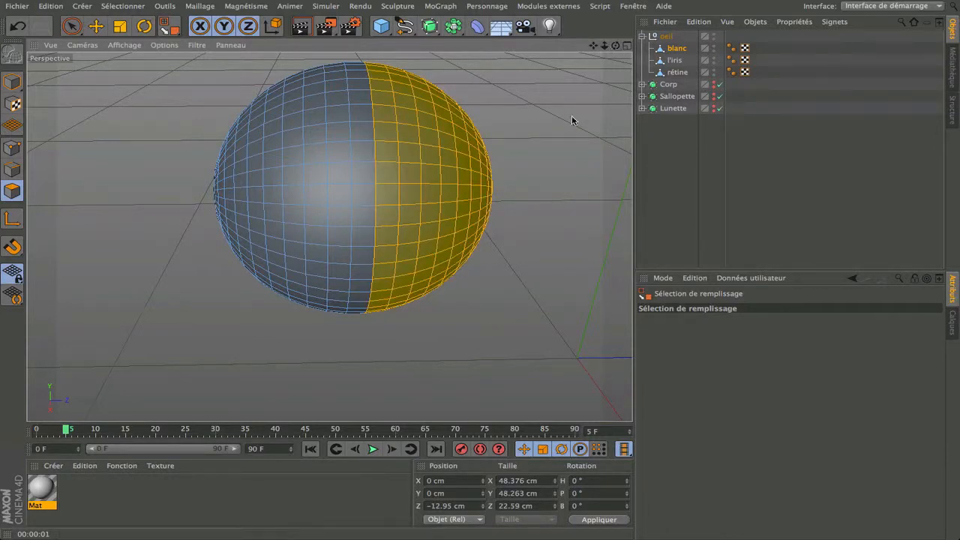
pyautogui.keyDown('alt'); pyautogui.moveTo(572, 120); pyautogui.dragTo(541, 97); pyautogui.keyUp('alt')
pyautogui.rightClick(460, 174)
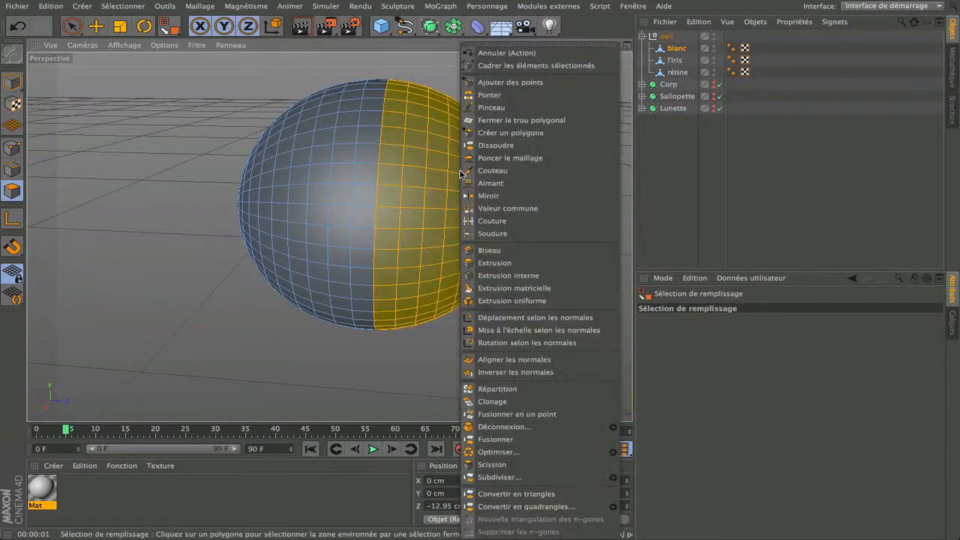
pyautogui.click(499, 465)
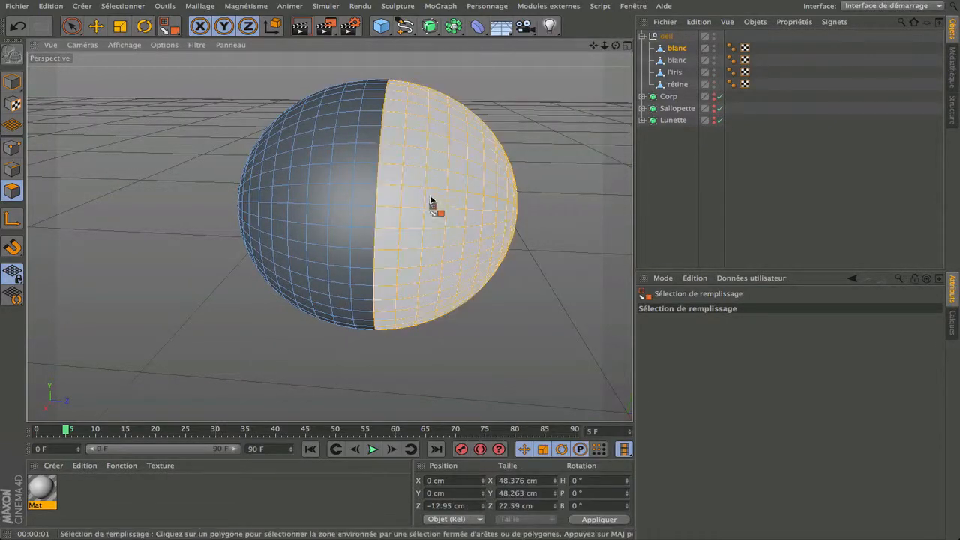
# Rename the second blanc object in the oeil group as pop O
pyautogui.click(677, 61)
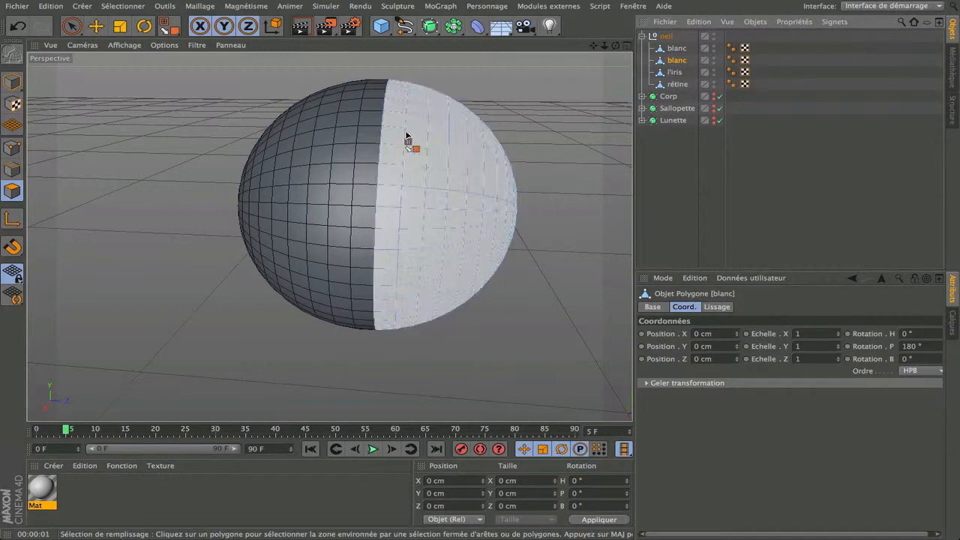
pyautogui.doubleClick(675, 61)
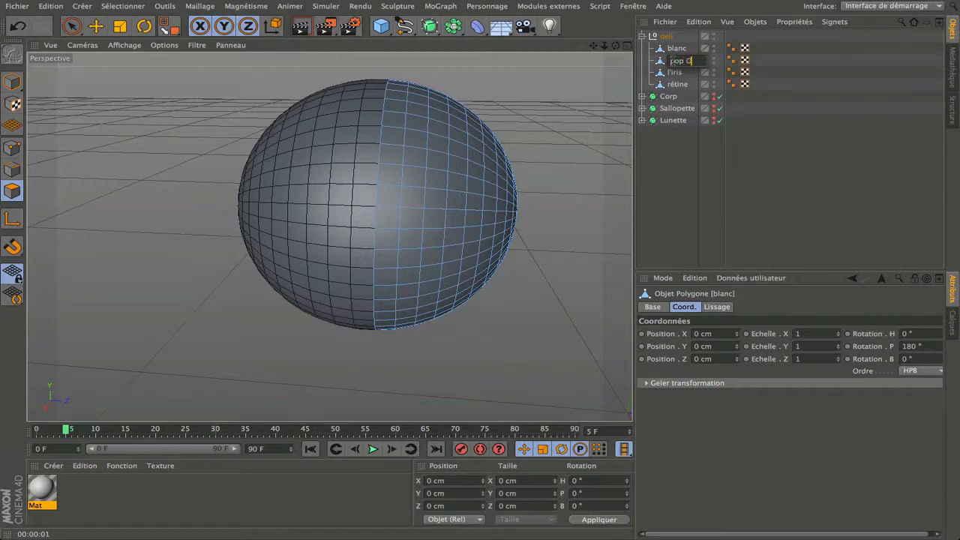
pyautogui.click(673, 175)
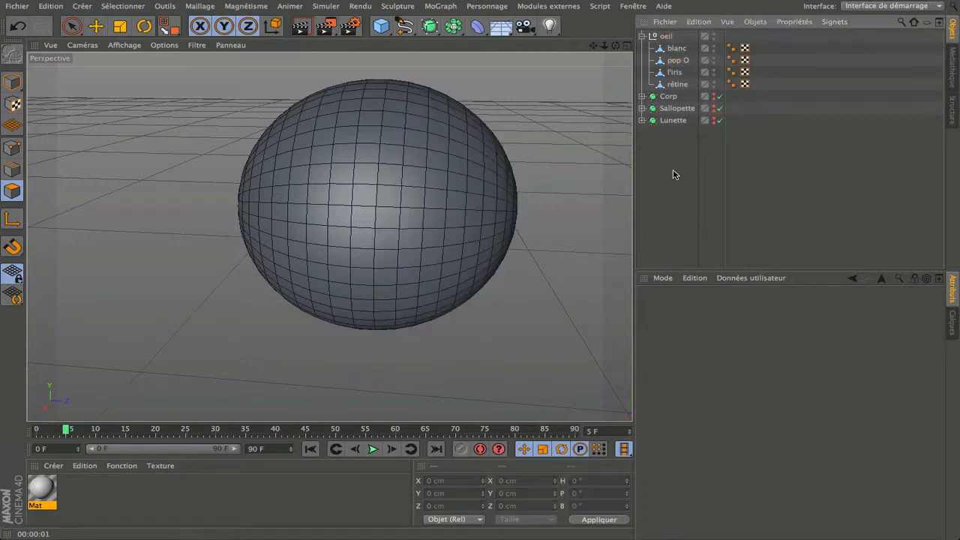
# Duplicate pop O within the oeil group and rename the copy as pop BA
pyautogui.click(677, 61)
pyautogui.keyDown('ctrl'); pyautogui.moveTo(677, 61); pyautogui.dragTo(677, 66); pyautogui.keyUp('ctrl')
pyautogui.doubleClick(688, 72)
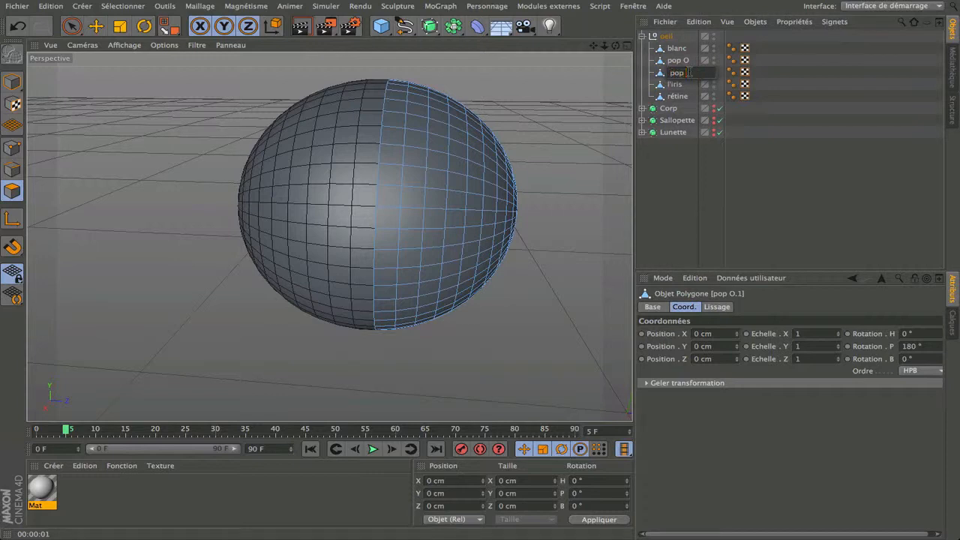
pyautogui.write('pop BA')
pyautogui.click(668, 178)
# Select pop O and pop BA together and scale them up slightly and uniformly as whole objects
pyautogui.click(676, 62)
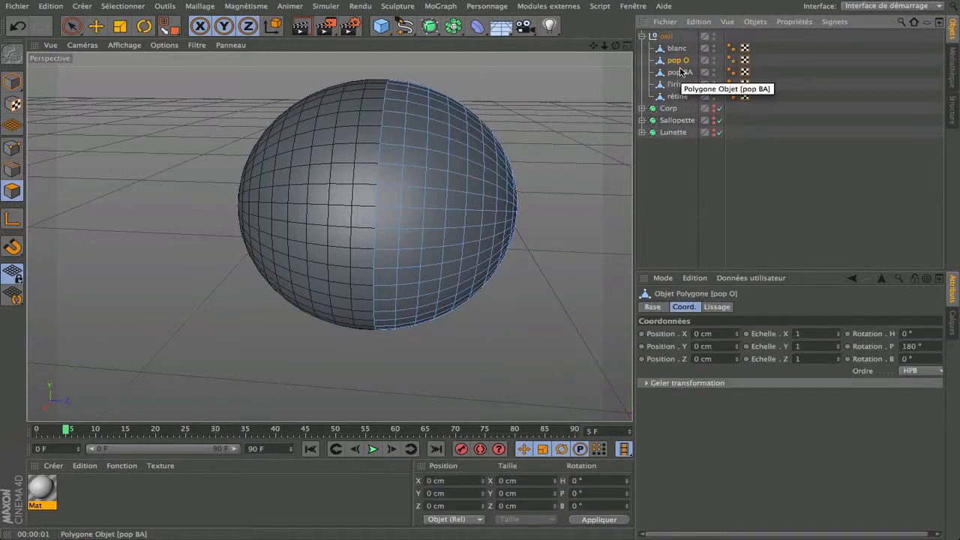
pyautogui.click(678, 72)
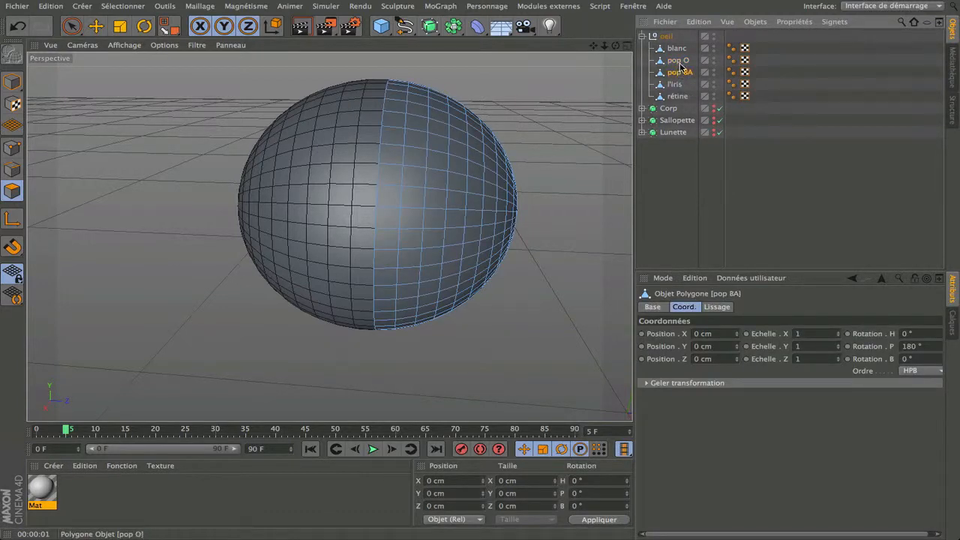
pyautogui.keyDown('ctrl'); pyautogui.click(680, 61); pyautogui.keyUp('ctrl')
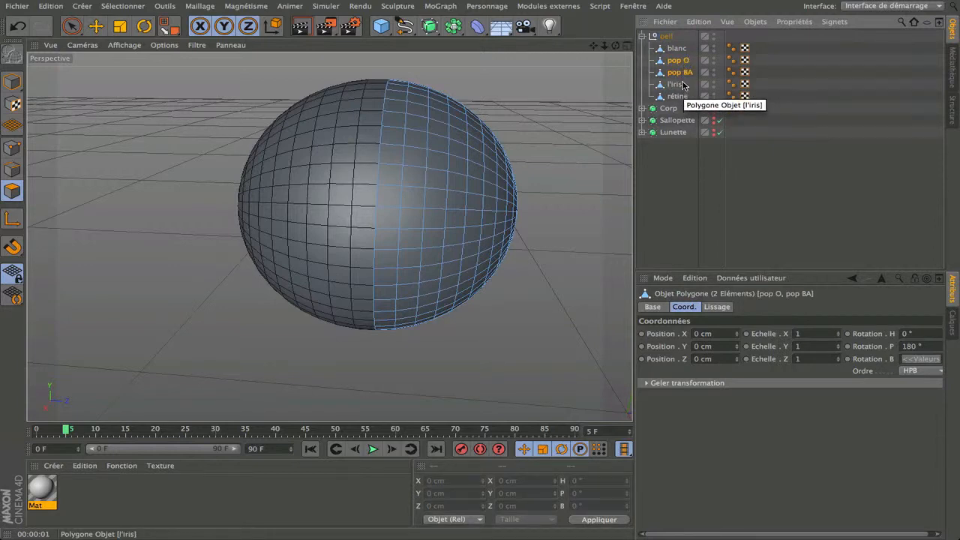
pyautogui.click(684, 62)
pyautogui.keyDown('ctrl'); pyautogui.click(680, 72); pyautogui.keyUp('ctrl')
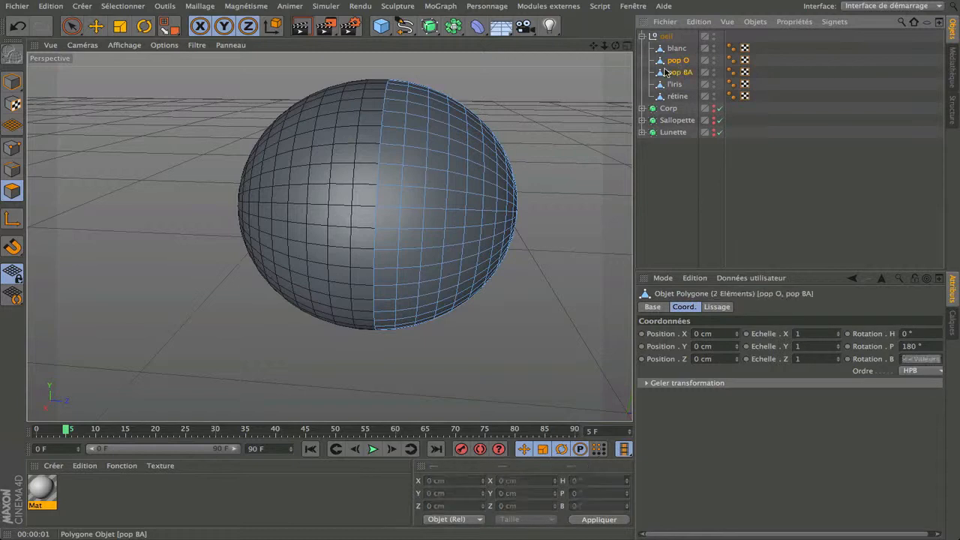
pyautogui.click(120, 26)
pyautogui.click(11, 79)
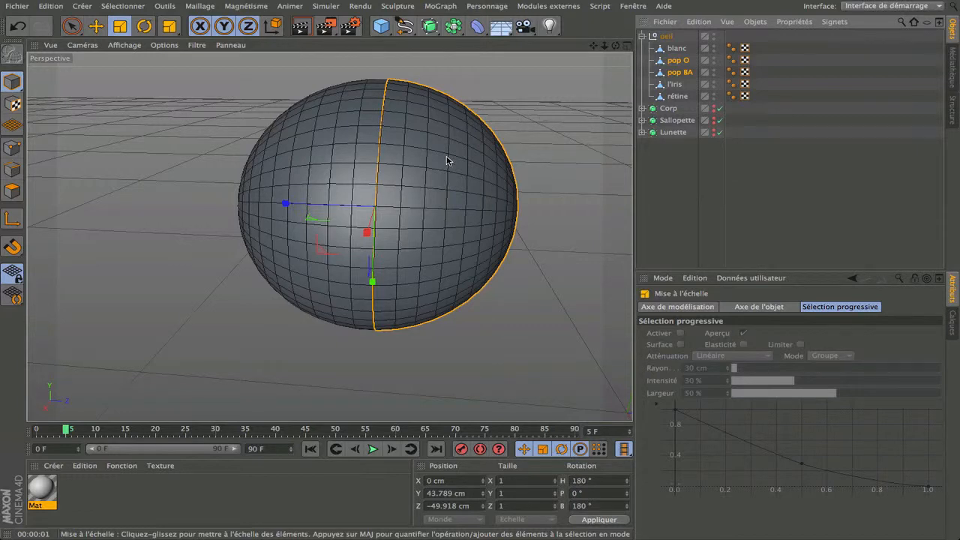
pyautogui.moveTo(446, 160); pyautogui.dragTo(446, 159)
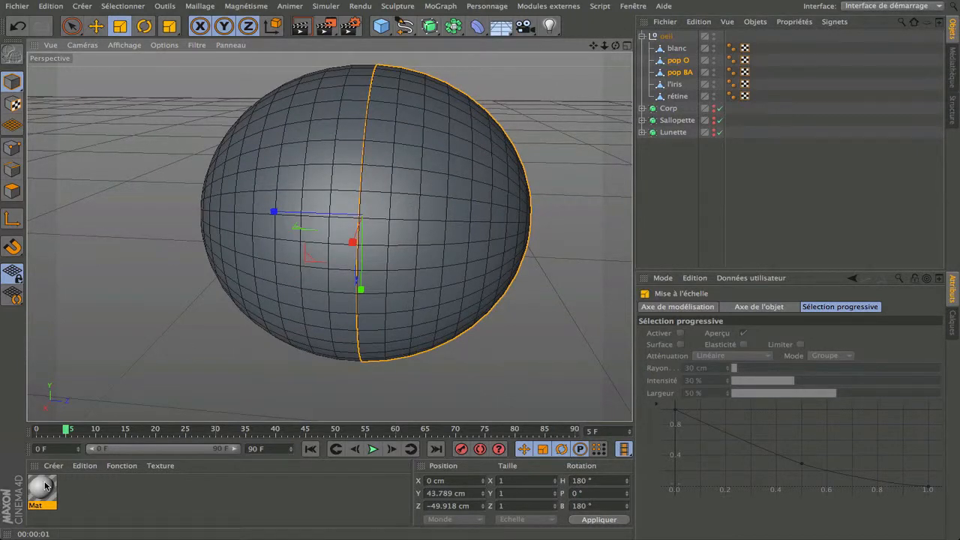
# Apply the material Mat to pop O
pyautogui.moveTo(38, 491); pyautogui.dragTo(142, 491)
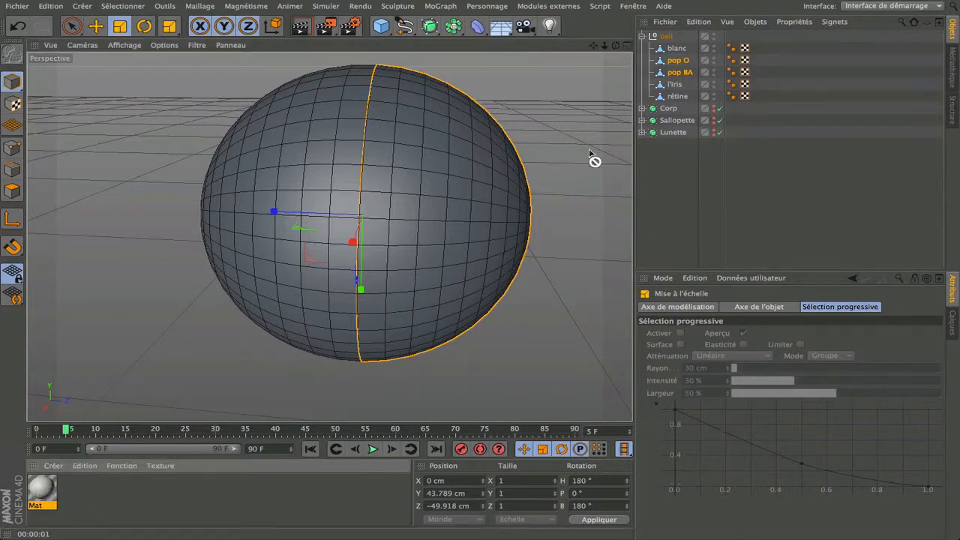
pyautogui.moveTo(699, 37); pyautogui.dragTo(679, 61)
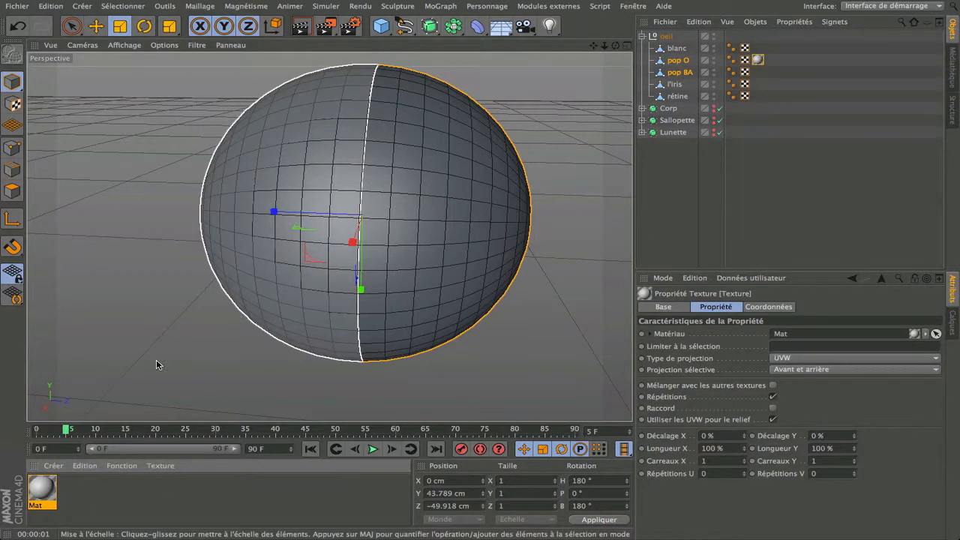
# Apply the material Mat to pop BA as well and test-render the view
pyautogui.moveTo(549, 169); pyautogui.dragTo(695, 44)
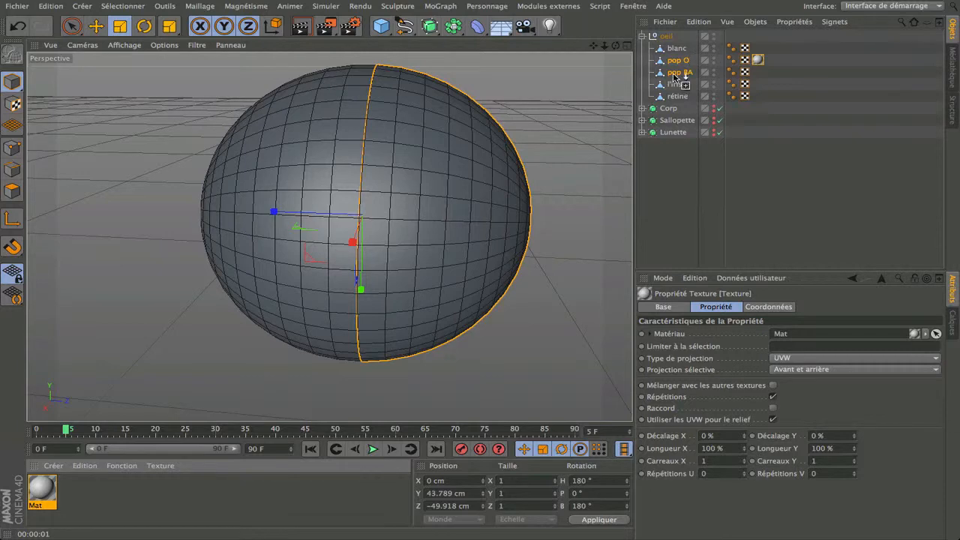
pyautogui.moveTo(674, 76); pyautogui.dragTo(677, 73)
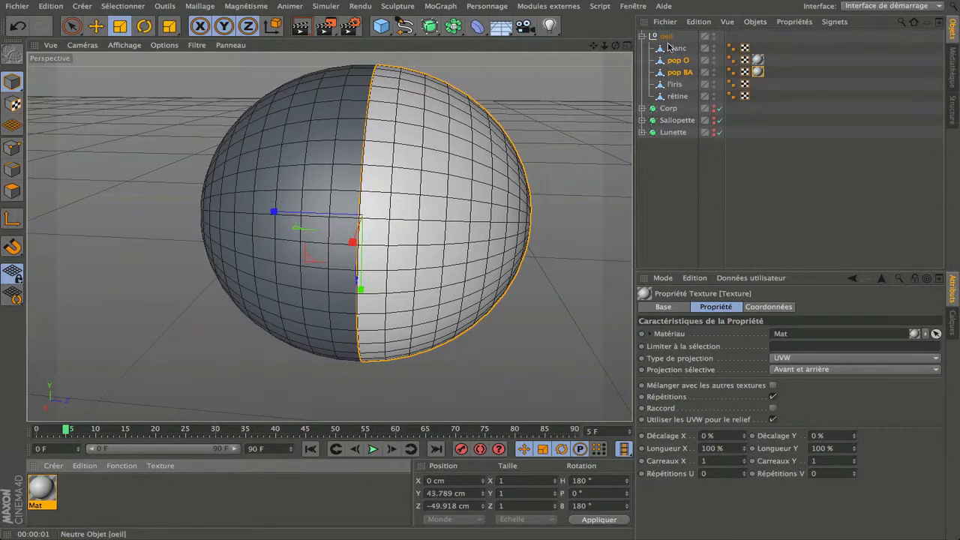
pyautogui.click(301, 26)
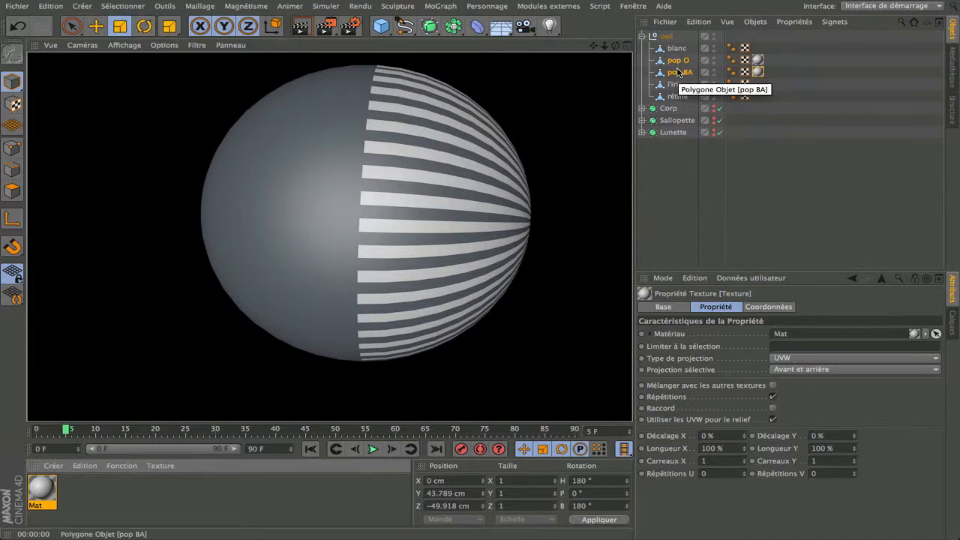
pyautogui.click(132, 102)
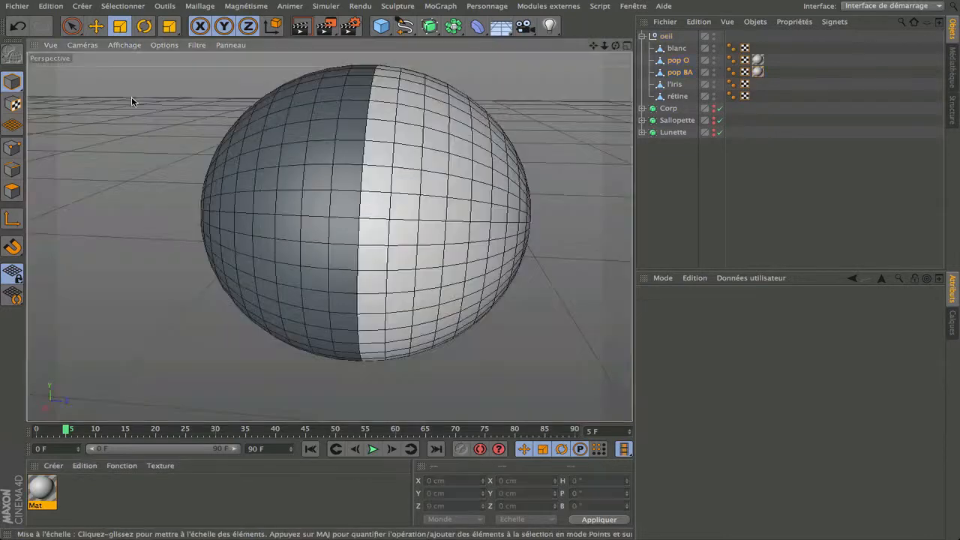
# Scale pop BA and pop O up together very slightly and uniformly, then test-render the view to check their overlap with the eyeball
pyautogui.click(689, 72)
pyautogui.keyDown('ctrl'); pyautogui.click(687, 62); pyautogui.keyUp('ctrl')
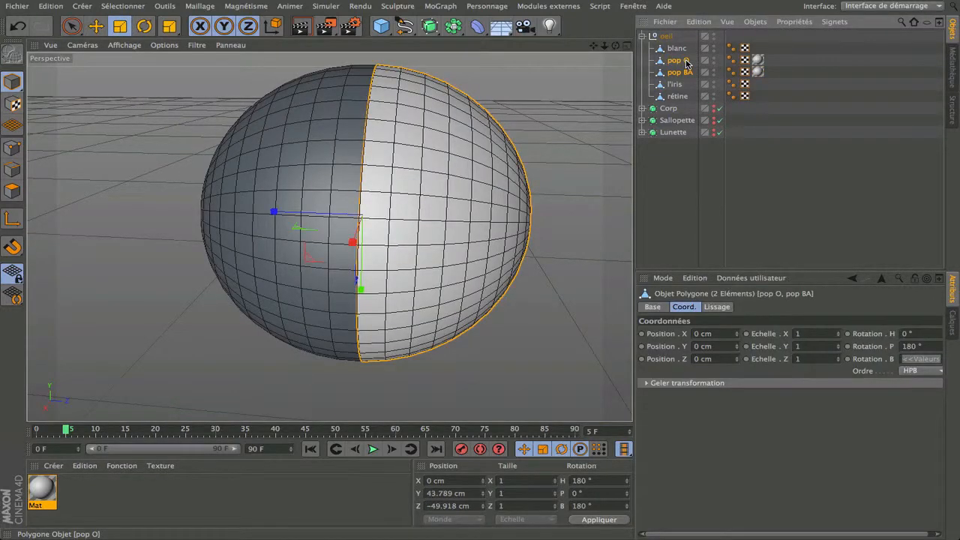
pyautogui.moveTo(517, 90); pyautogui.dragTo(522, 90)
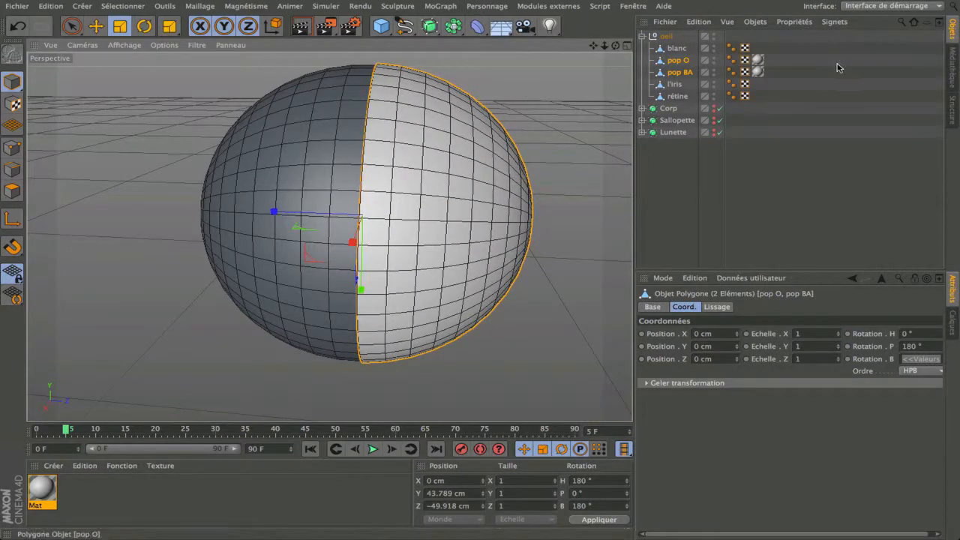
pyautogui.click(302, 27)
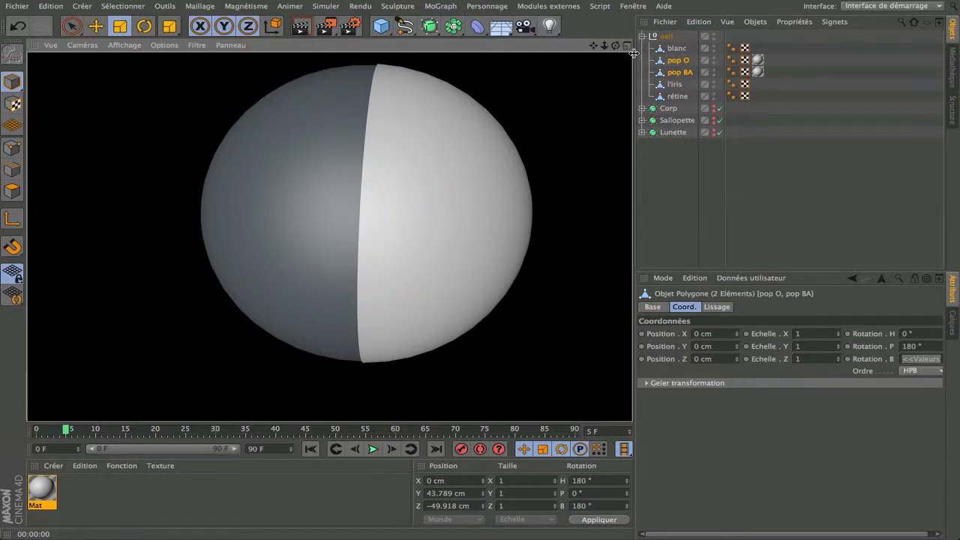
# Rotate the upper eyelid pop O up over the eyeball to a pitch of about 231°
pyautogui.click(675, 61)
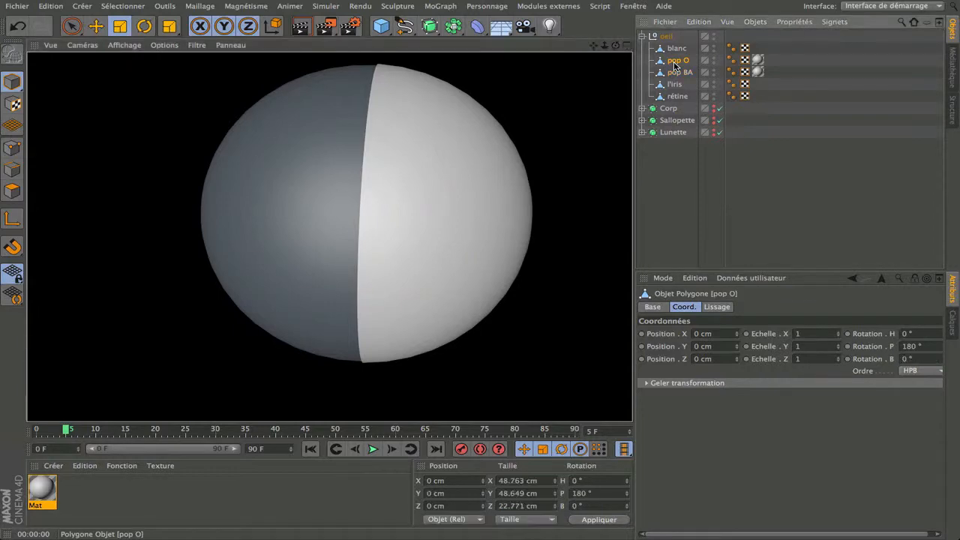
pyautogui.click(144, 26)
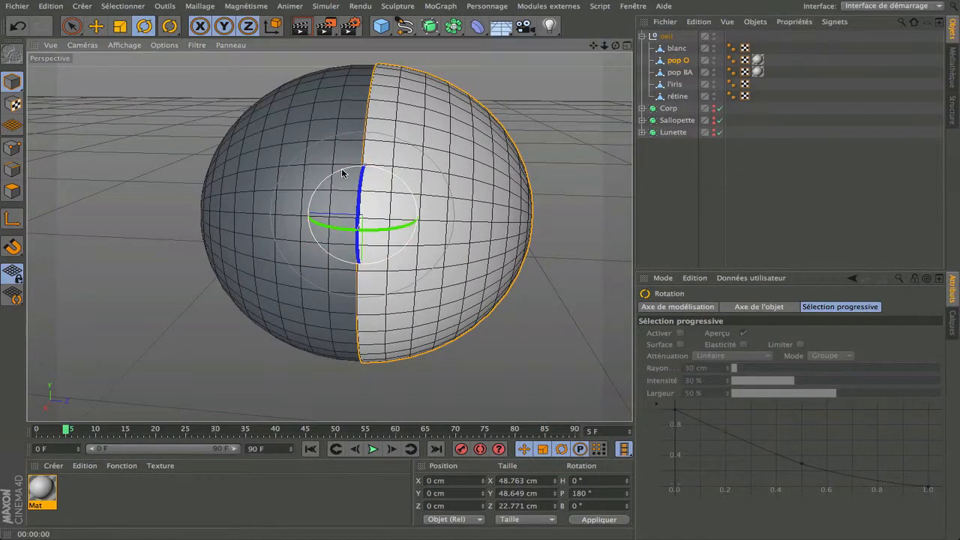
pyautogui.moveTo(338, 172); pyautogui.dragTo(281, 195)
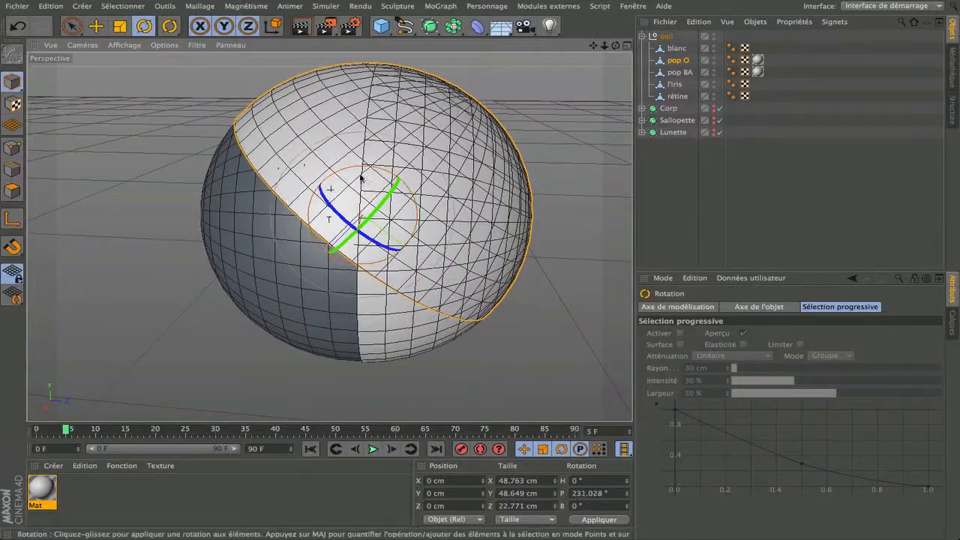
# Rotate the lower eyelid pop BA under the eyeball to a pitch of about 111° and test-render the eye from the front
pyautogui.click(679, 72)
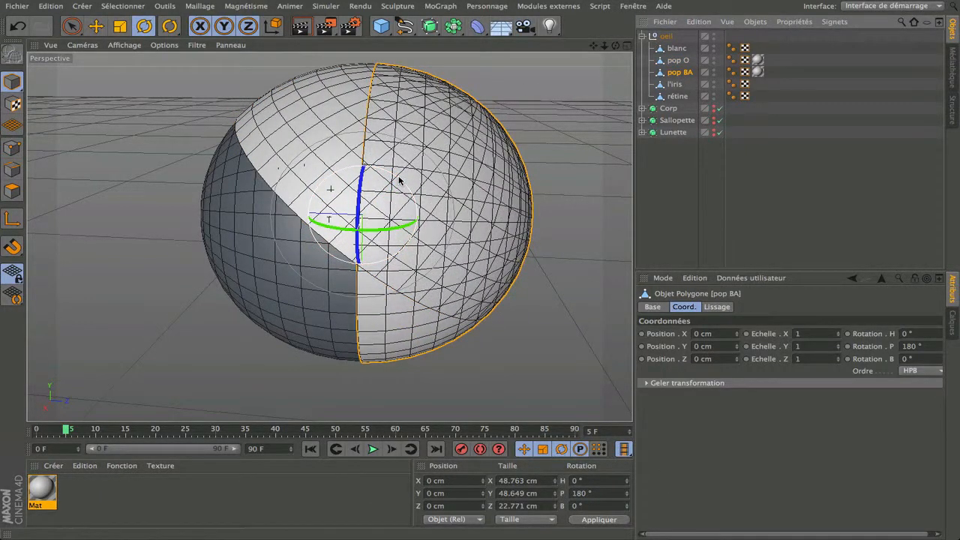
pyautogui.moveTo(399, 180); pyautogui.dragTo(423, 235)
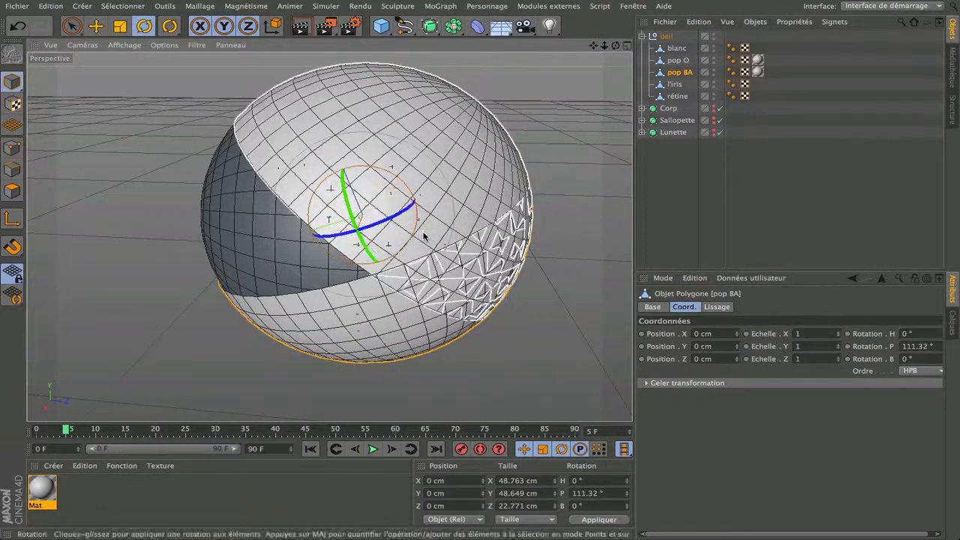
pyautogui.scroll(-5, 553, 165)
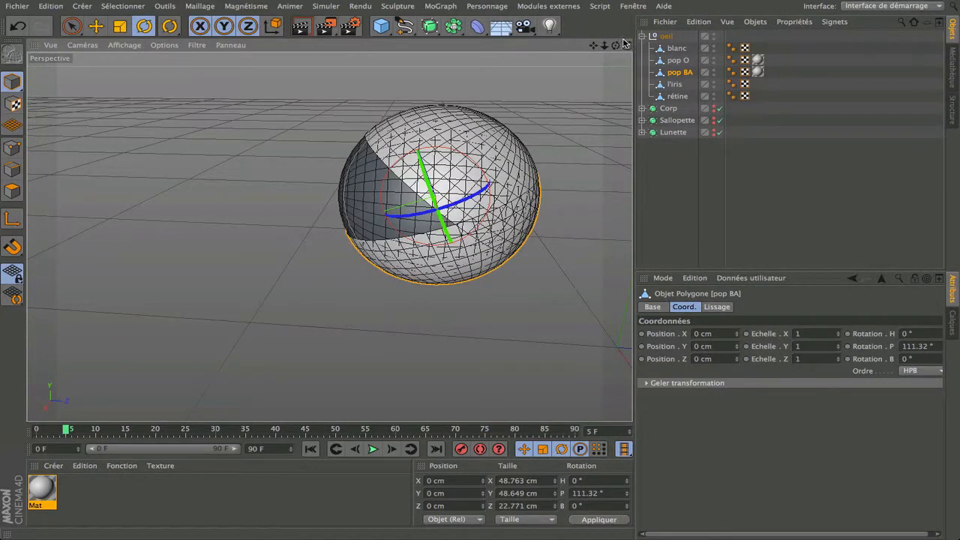
pyautogui.moveTo(615, 46); pyautogui.dragTo(315, 246)
pyautogui.click(302, 26)
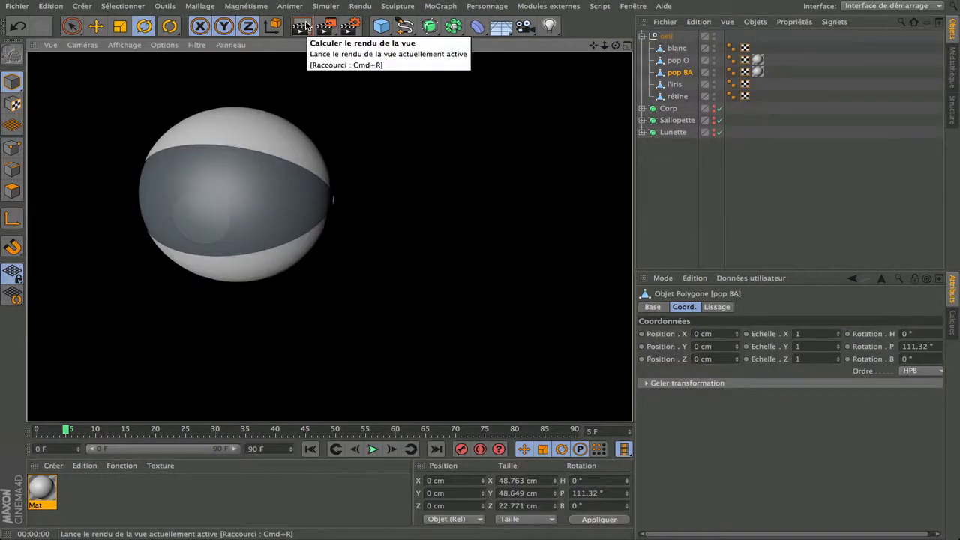
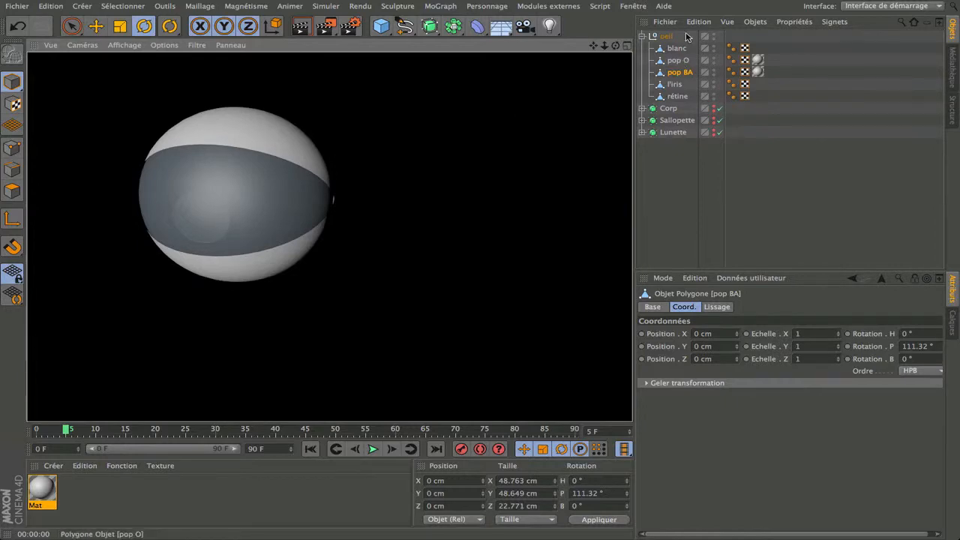
pyautogui.moveTo(616, 46); pyautogui.dragTo(617, 49)
pyautogui.click(300, 26)
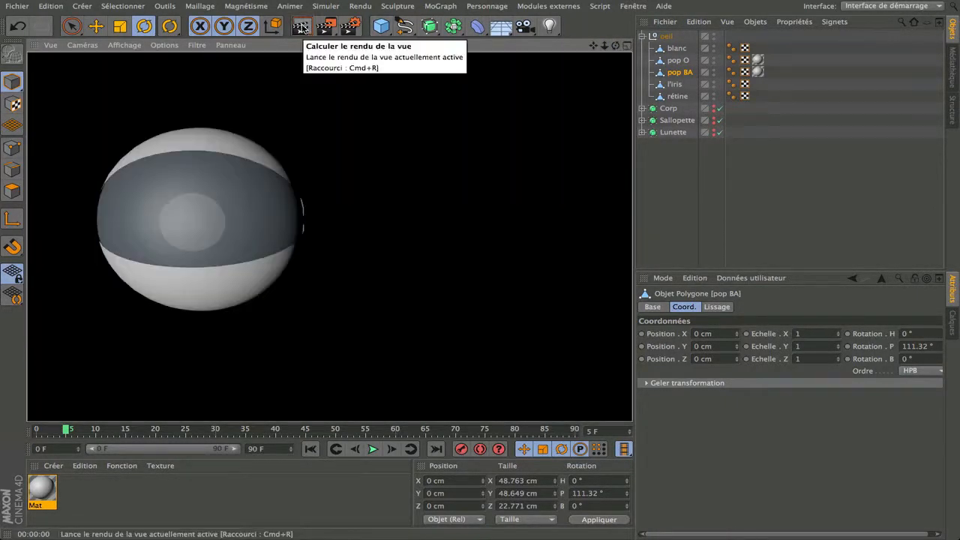
pyautogui.moveTo(616, 46); pyautogui.dragTo(618, 49)
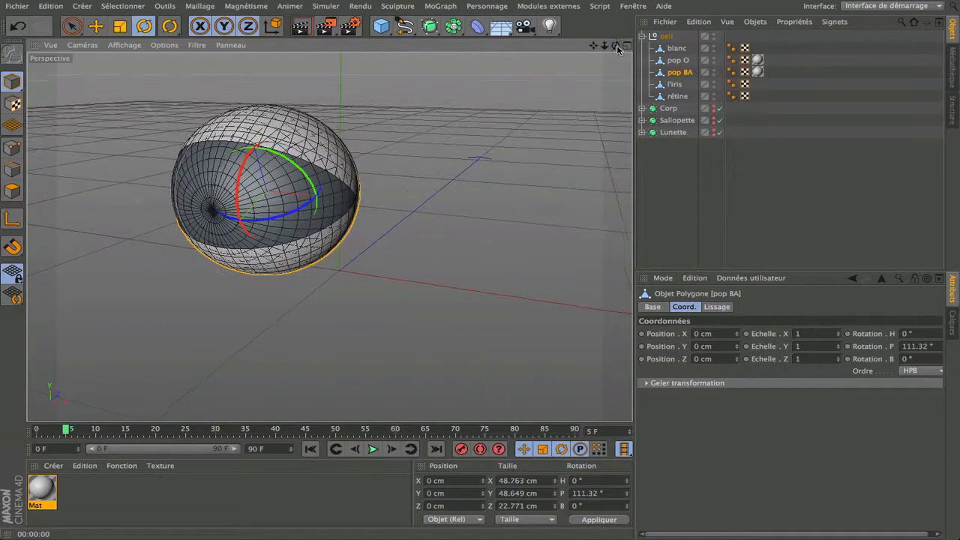
# Lower the upper eyelid pop O by rotating it to a pitch of about 244°, then test-render the eye
pyautogui.click(677, 60)
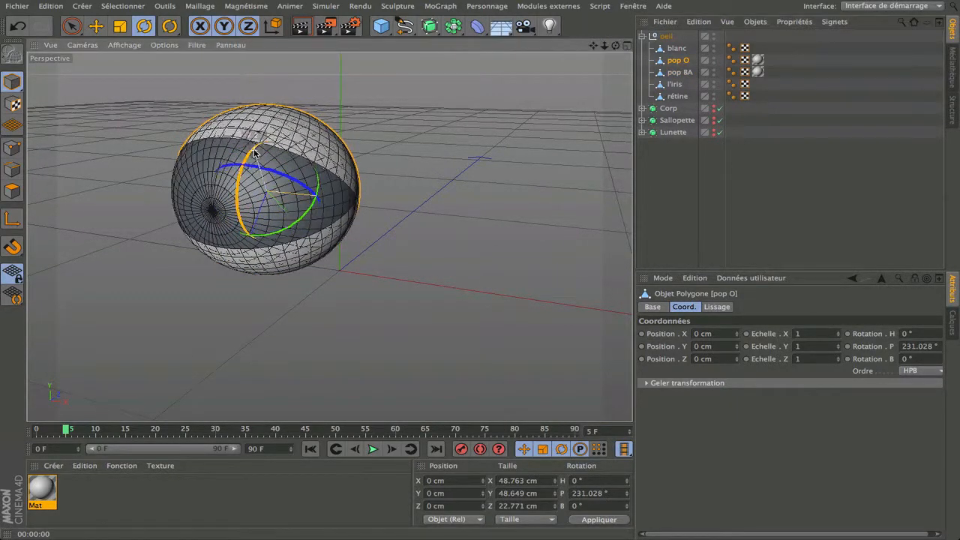
pyautogui.moveTo(256, 155); pyautogui.dragTo(254, 168)
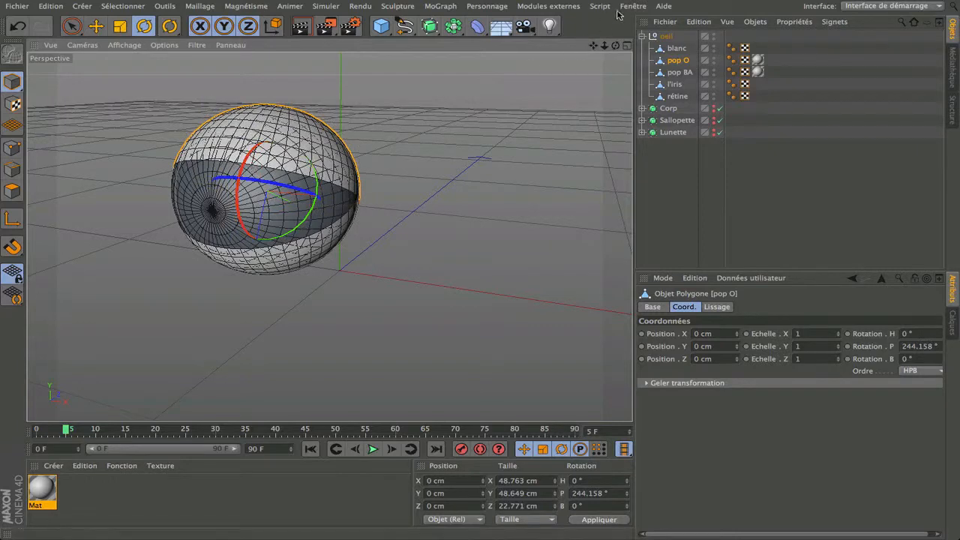
pyautogui.scroll(-3, 503, 105)
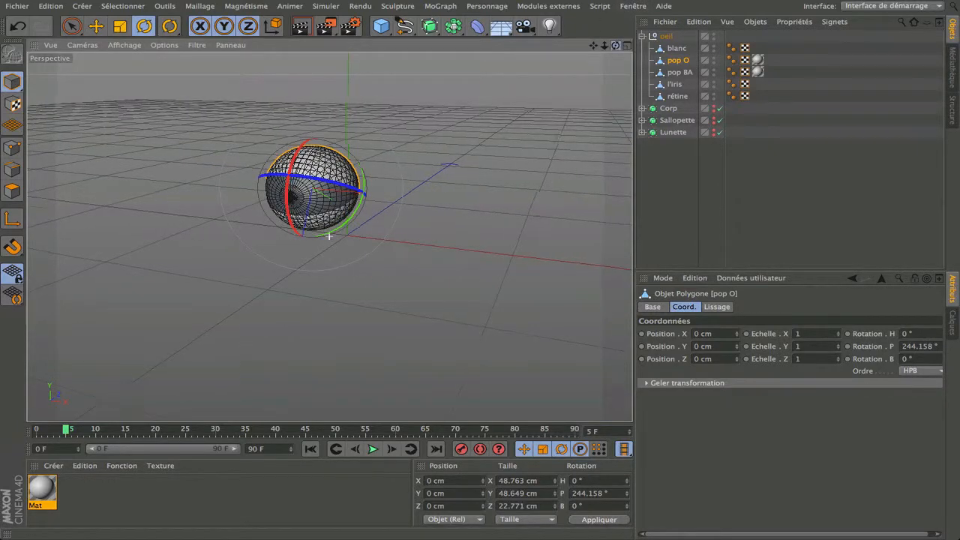
pyautogui.moveTo(615, 47); pyautogui.dragTo(561, 46)
pyautogui.click(300, 25)
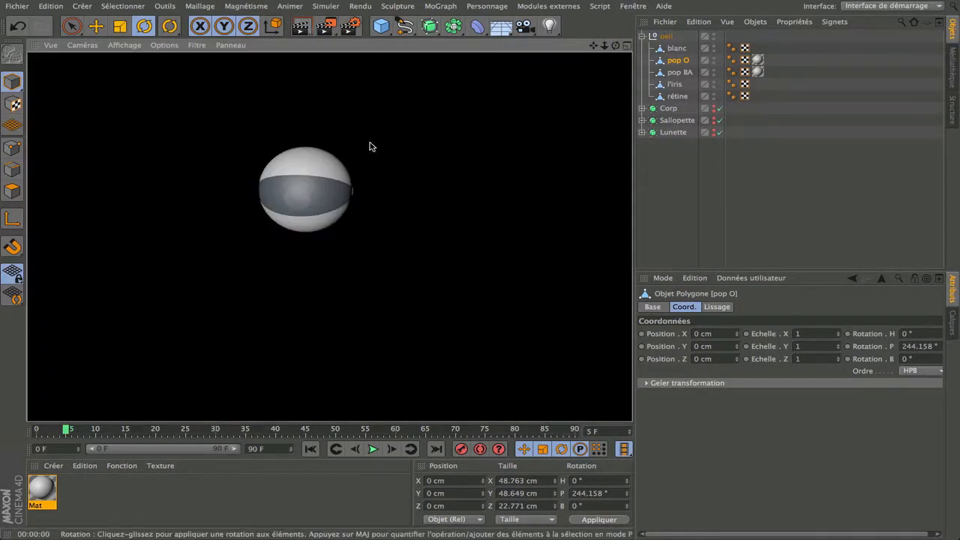
pyautogui.click(296, 227)
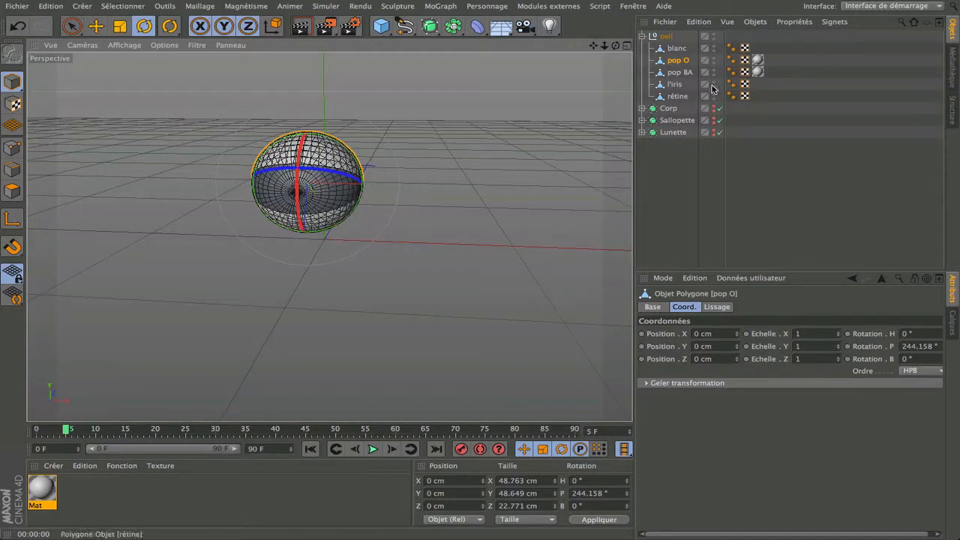
# Make the Corp, Sallopette and Lunette objects visible again in the viewport
pyautogui.click(714, 109)
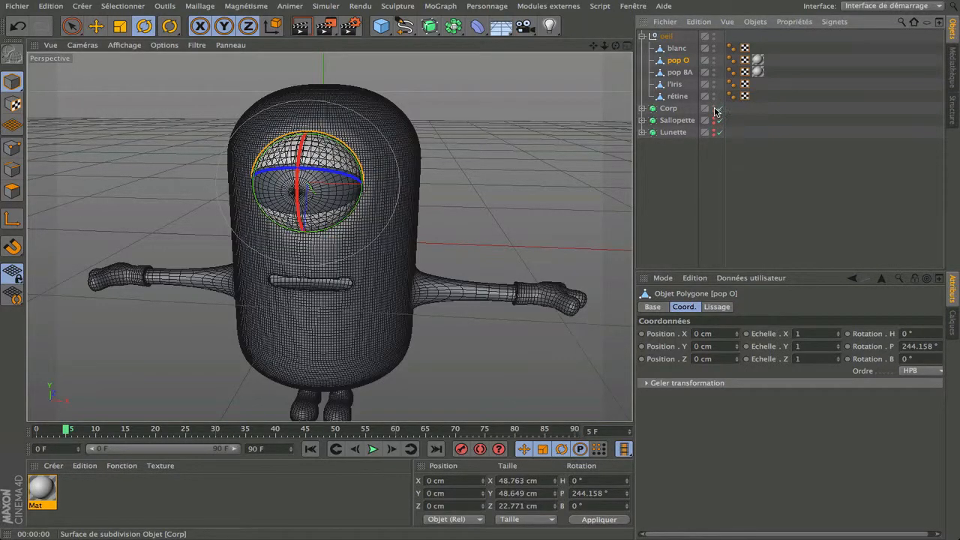
pyautogui.click(714, 121)
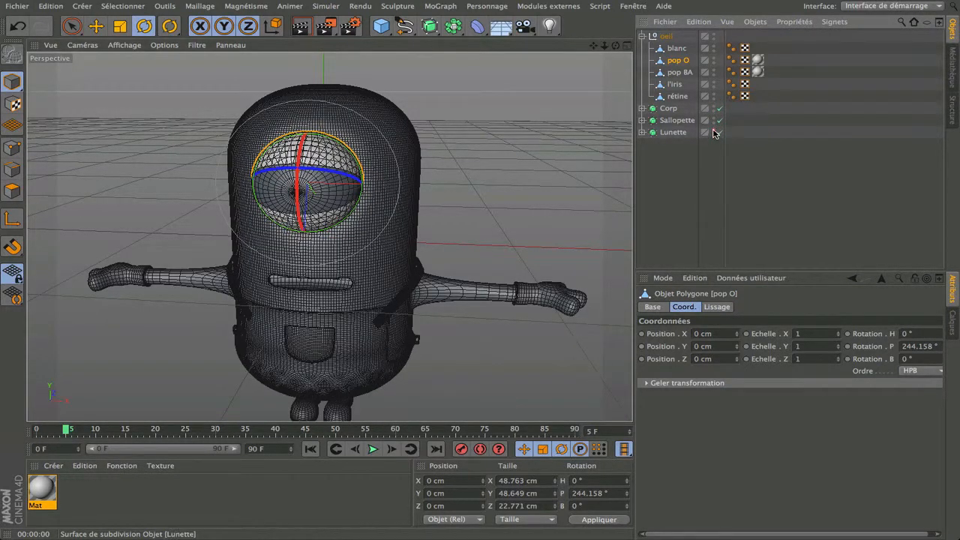
pyautogui.click(714, 133)
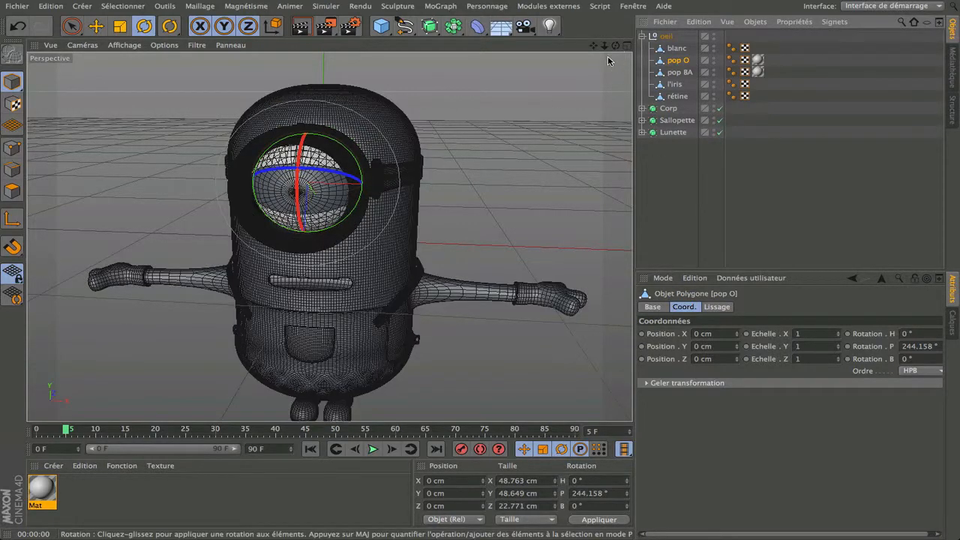
# Test-render the whole character from several angles and distances to examine how the eyelids sit inside the goggles
pyautogui.moveTo(615, 45); pyautogui.dragTo(329, 236)
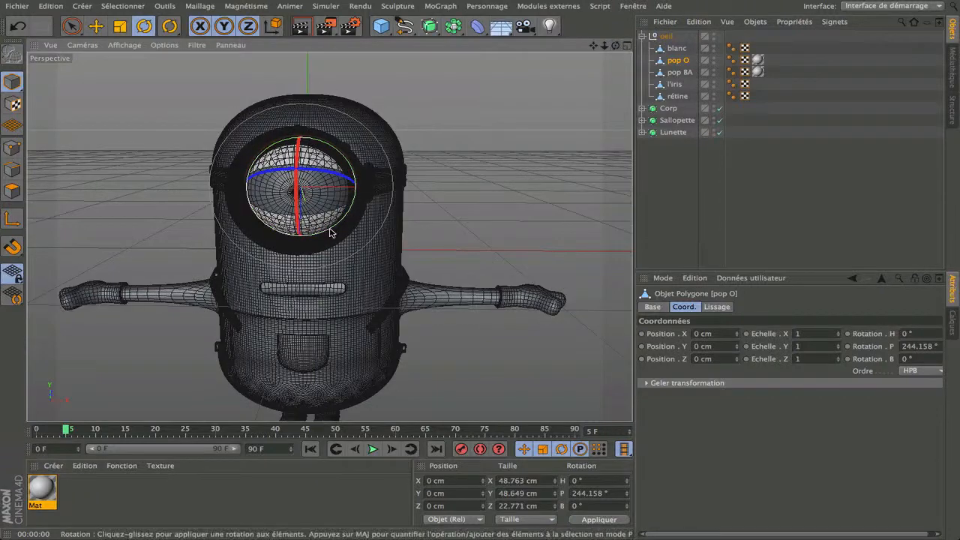
pyautogui.scroll(3, 330, 234)
pyautogui.click(296, 32)
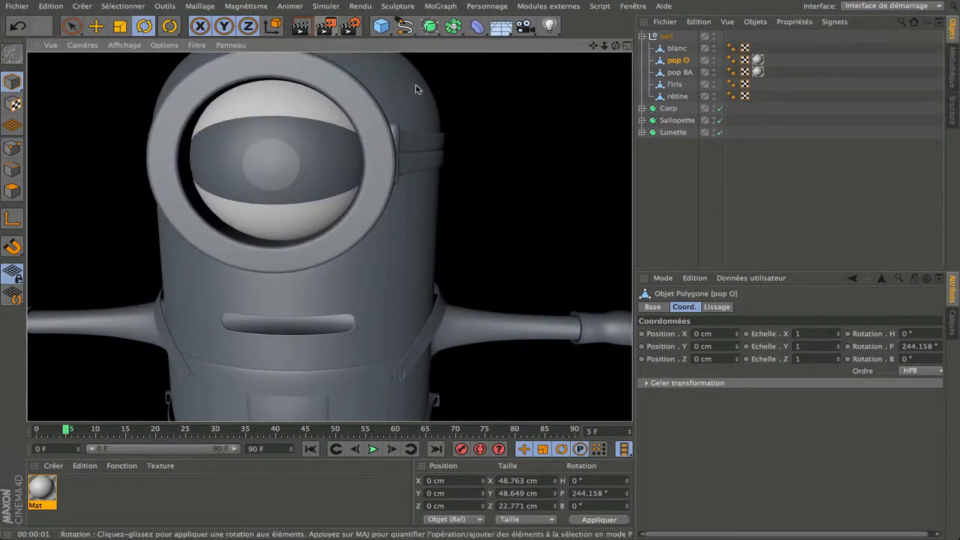
pyautogui.moveTo(615, 47); pyautogui.dragTo(615, 48)
pyautogui.scroll(3, 161, 143)
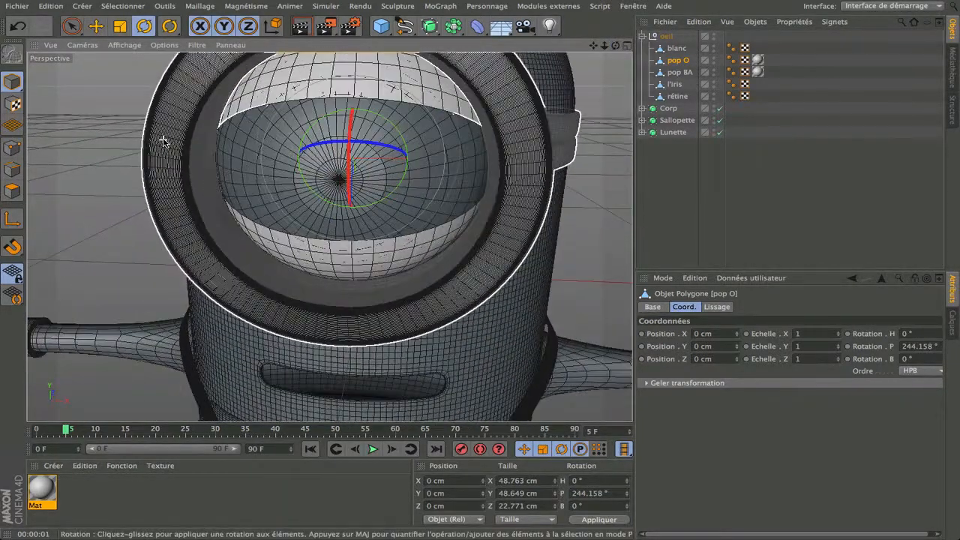
pyautogui.click(302, 26)
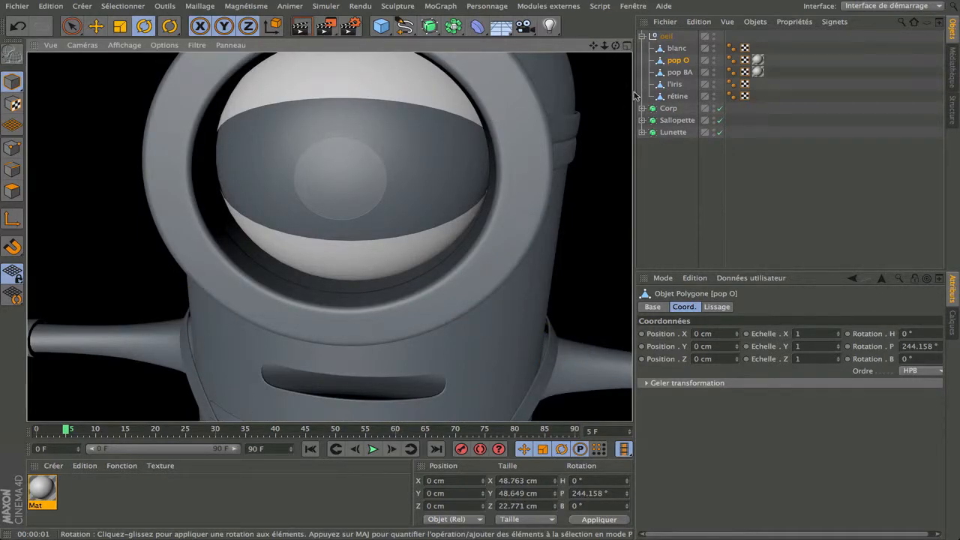
pyautogui.moveTo(615, 46); pyautogui.dragTo(542, 0)
pyautogui.scroll(-10, 380, 285)
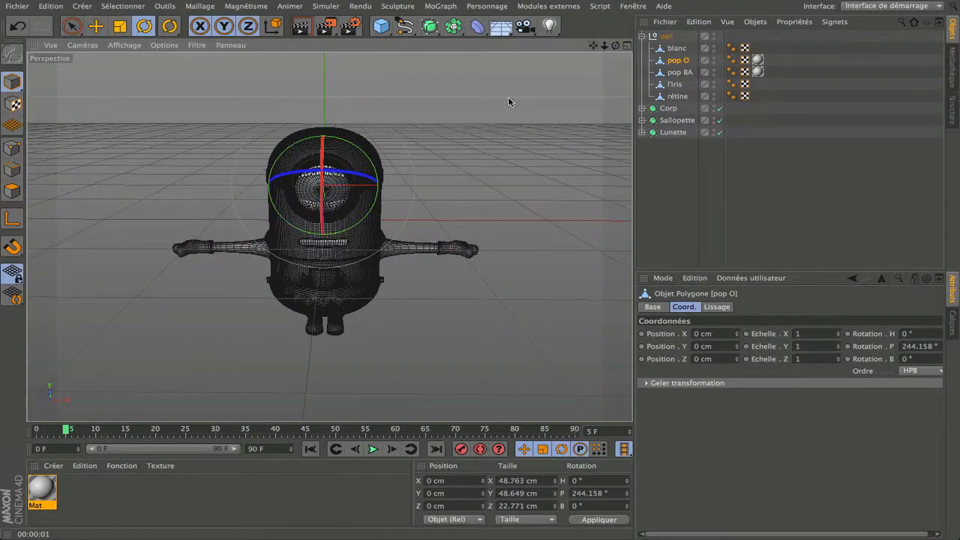
pyautogui.click(300, 26)
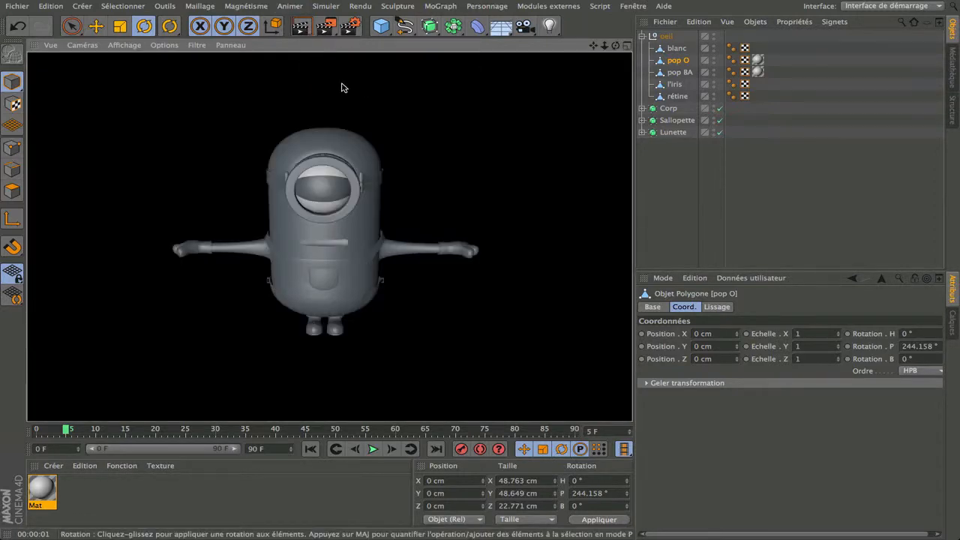
pyautogui.click(328, 204)
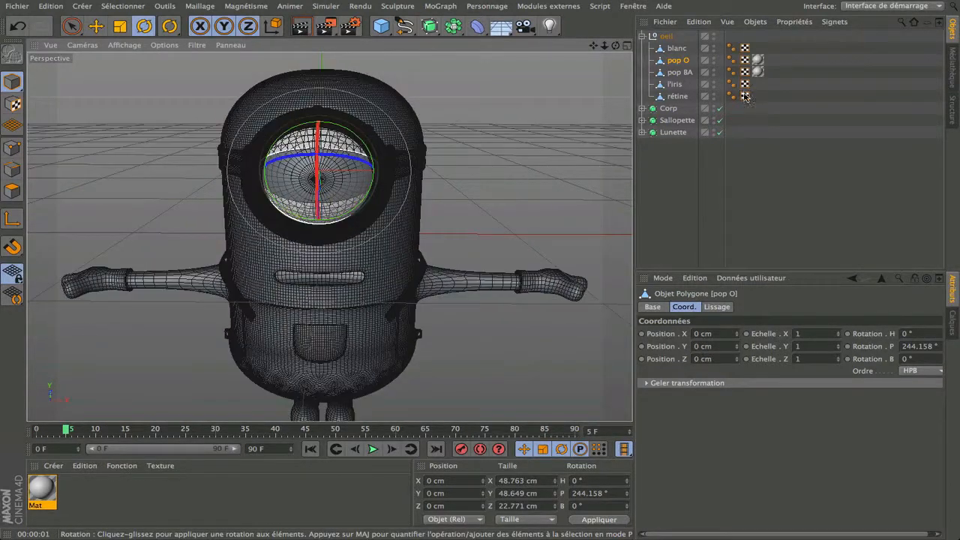
# Remove the Mat texture tags from pop O and pop BA and delete the material Mat from the scene
pyautogui.click(758, 60)
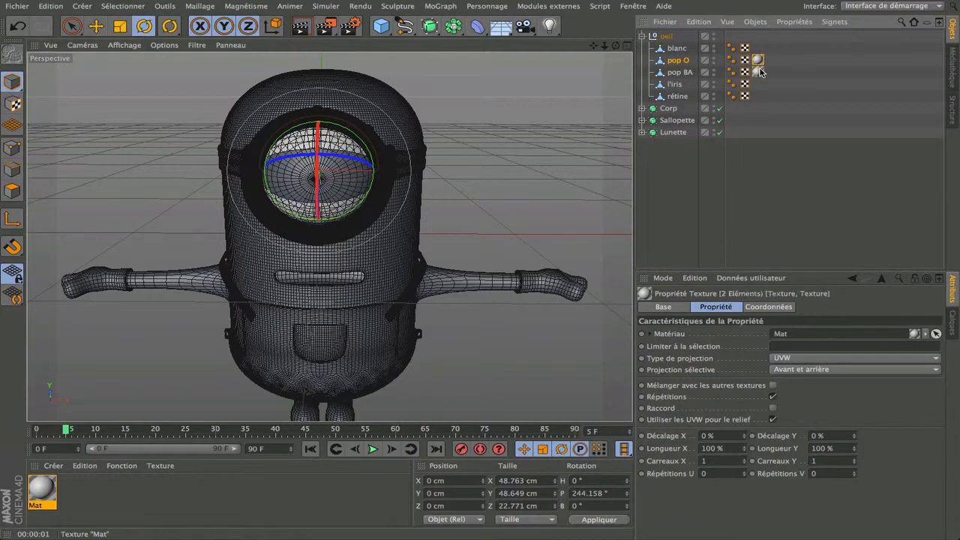
pyautogui.press('Delete')
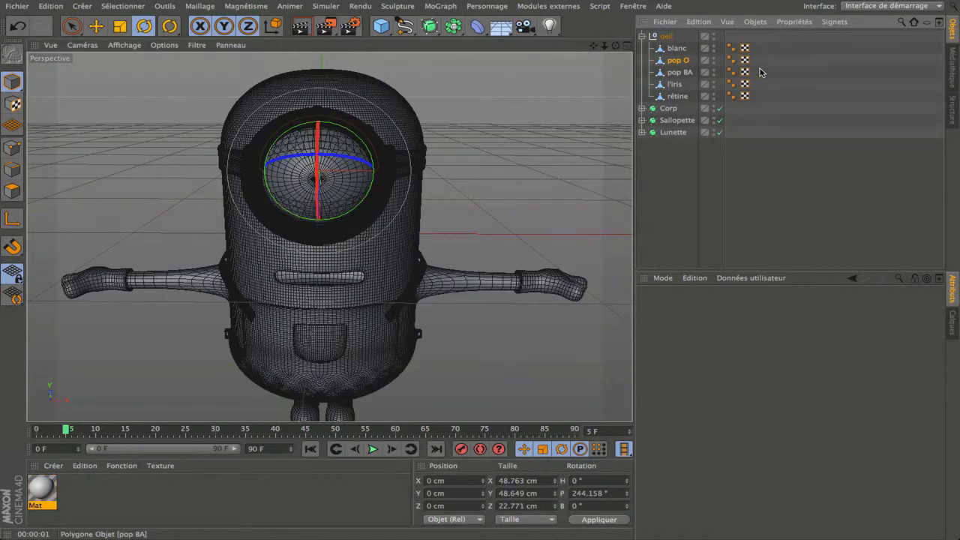
pyautogui.click(41, 492)
pyautogui.press('Delete')
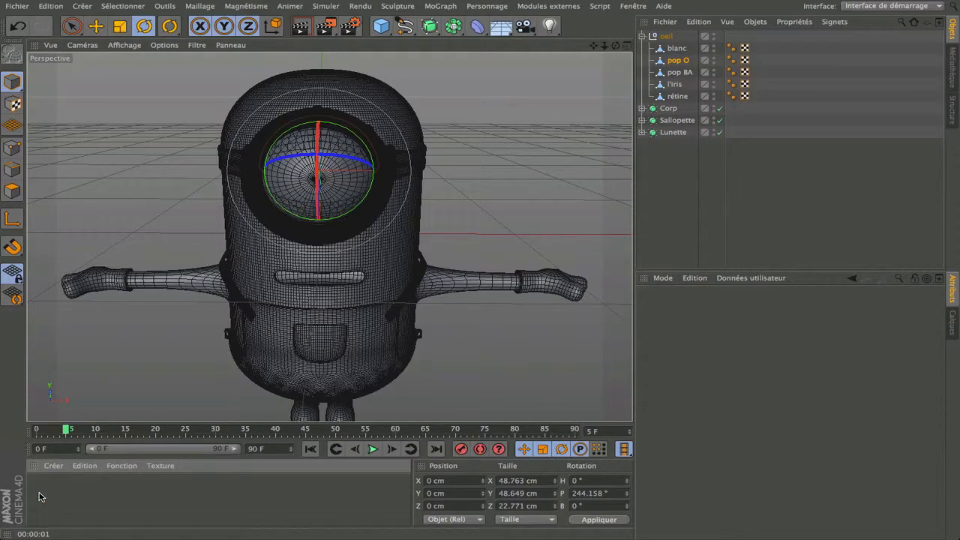
# Examine the body mesh around the mouth slot from several angles and distances
pyautogui.moveTo(615, 45); pyautogui.dragTo(548, 63)
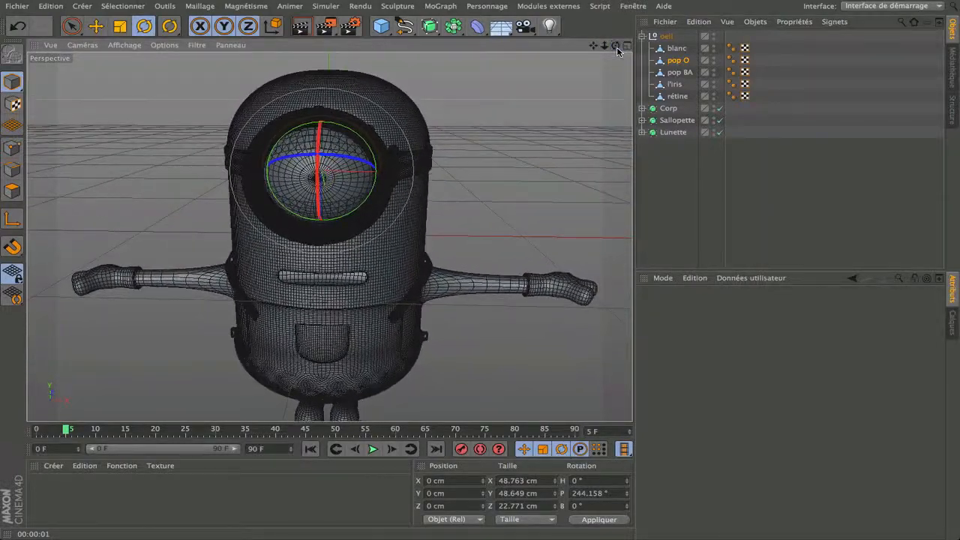
pyautogui.moveTo(615, 45)
pyautogui.mouseDown()
pyautogui.moveTo(609, 33)
pyautogui.moveTo(563, 19)
pyautogui.moveTo(609, 33)
pyautogui.moveTo(570, 23)
pyautogui.moveTo(615, 45)
pyautogui.mouseUp()
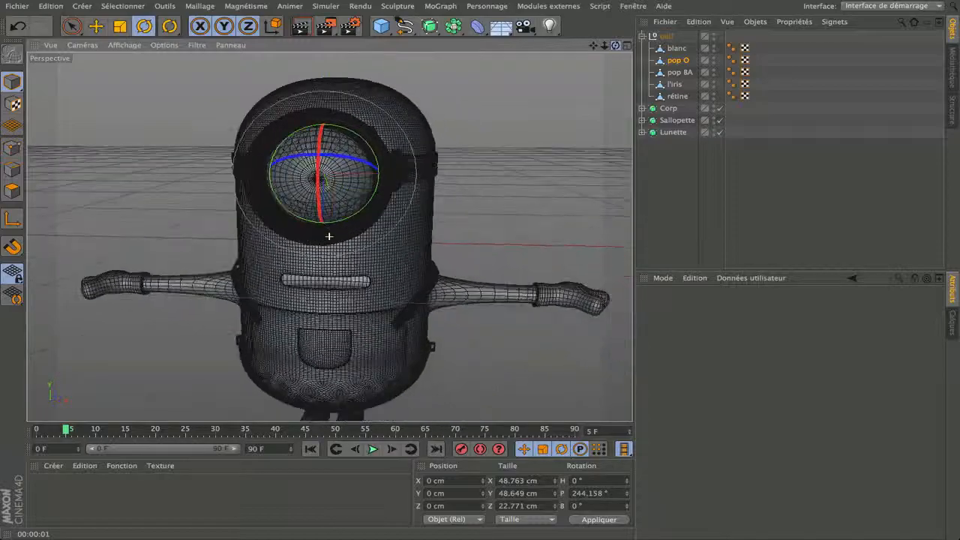
pyautogui.scroll(5, 324, 287)
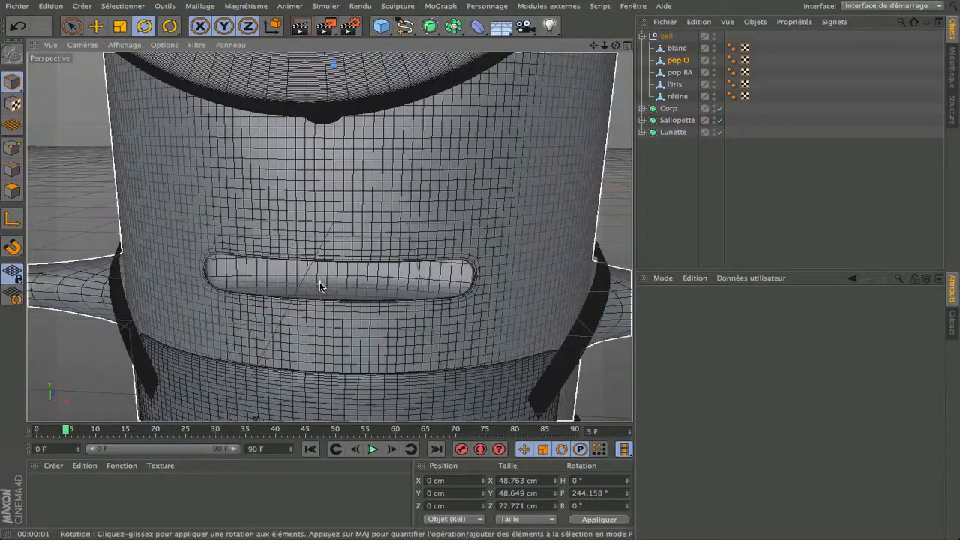
pyautogui.moveTo(615, 46); pyautogui.dragTo(577, 54)
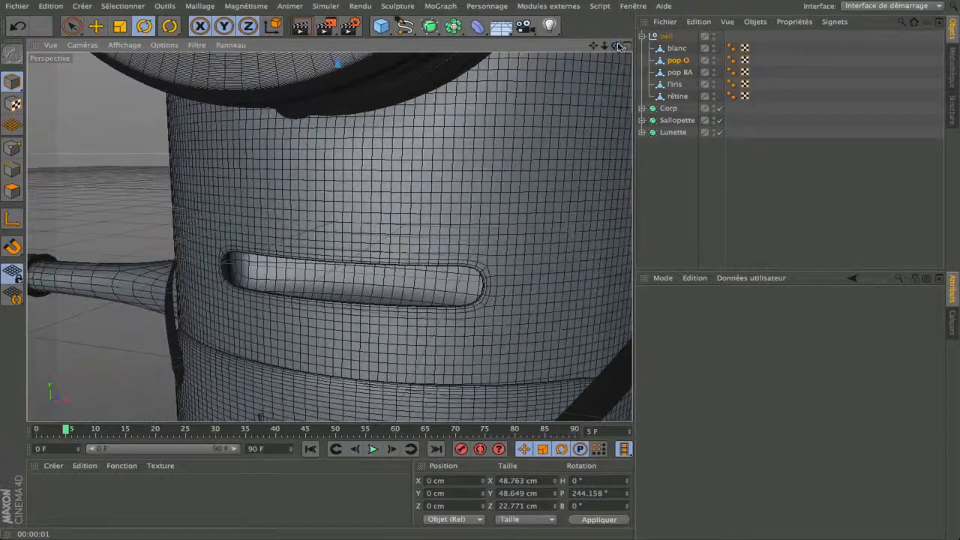
pyautogui.scroll(-4, 497, 197)
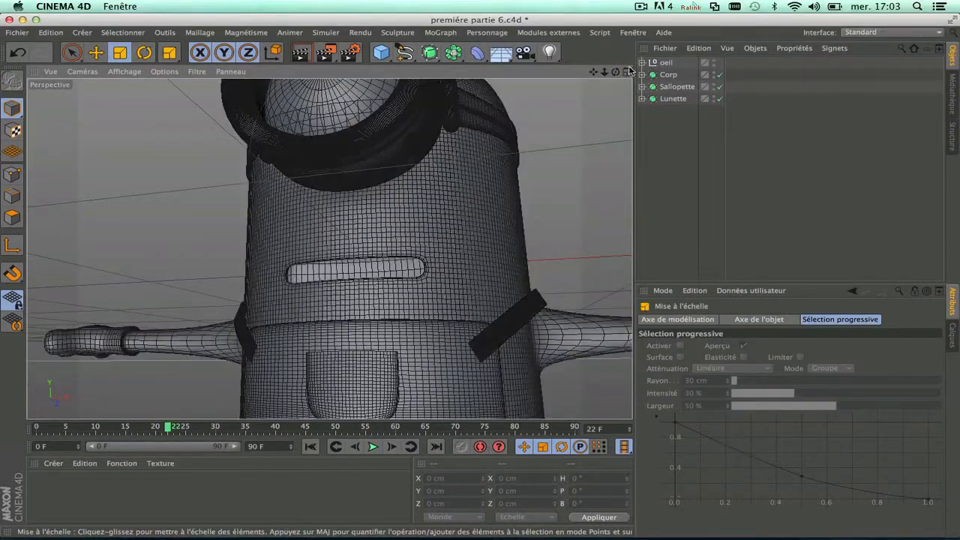
pyautogui.scroll(-2, 328, 248)
pyautogui.moveTo(615, 71); pyautogui.dragTo(623, 60)
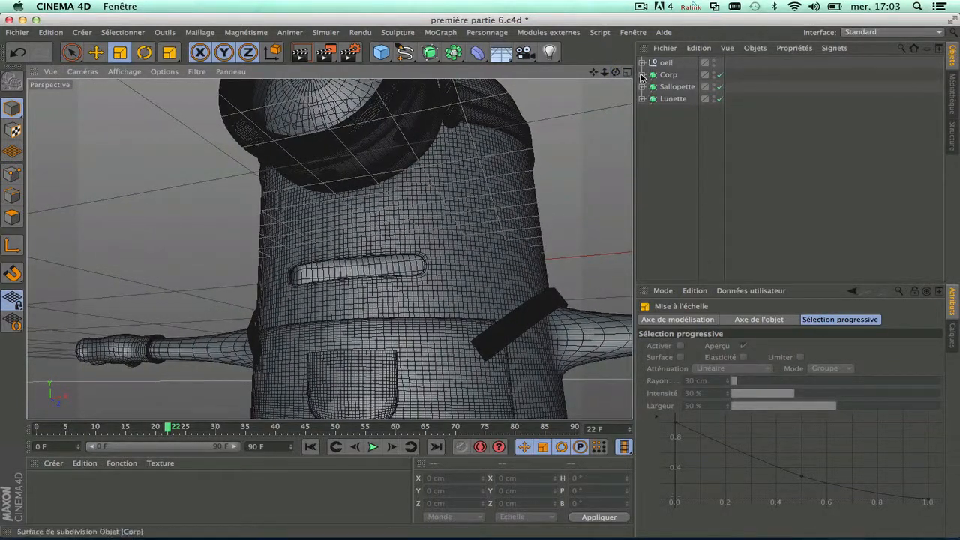
# Take Corp.2 out of the Corp subdivision surface and group it with oeil in a new null named Corp
pyautogui.click(642, 76)
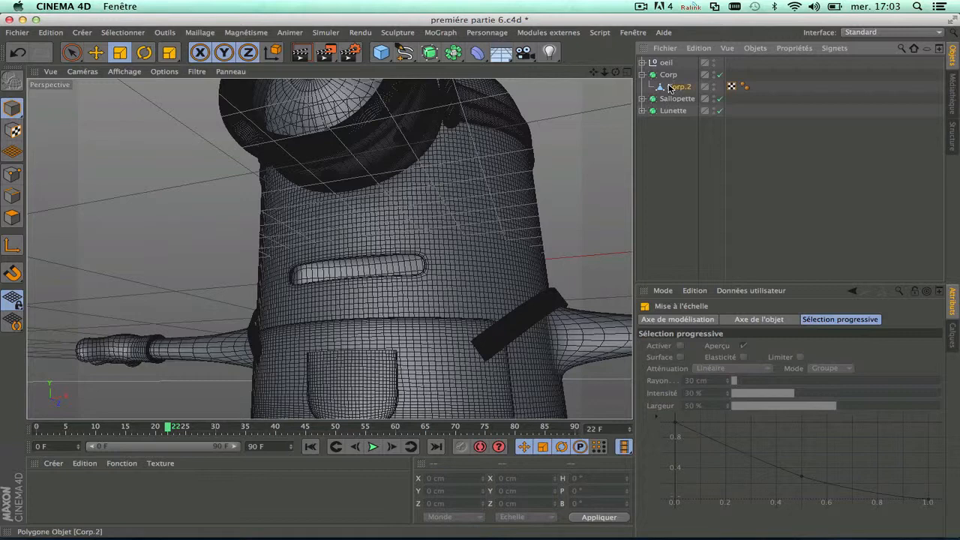
pyautogui.moveTo(667, 67); pyautogui.dragTo(666, 68)
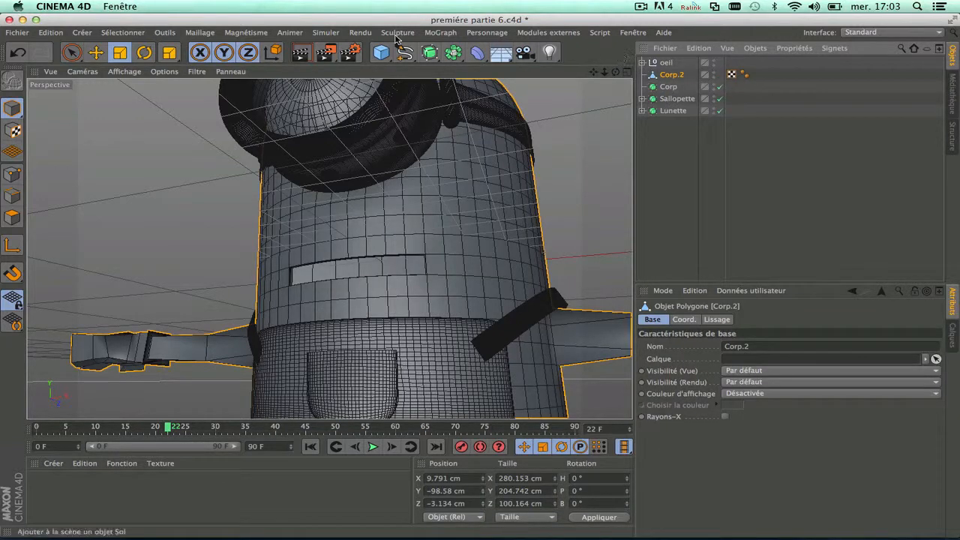
pyautogui.moveTo(382, 51); pyautogui.dragTo(407, 68)
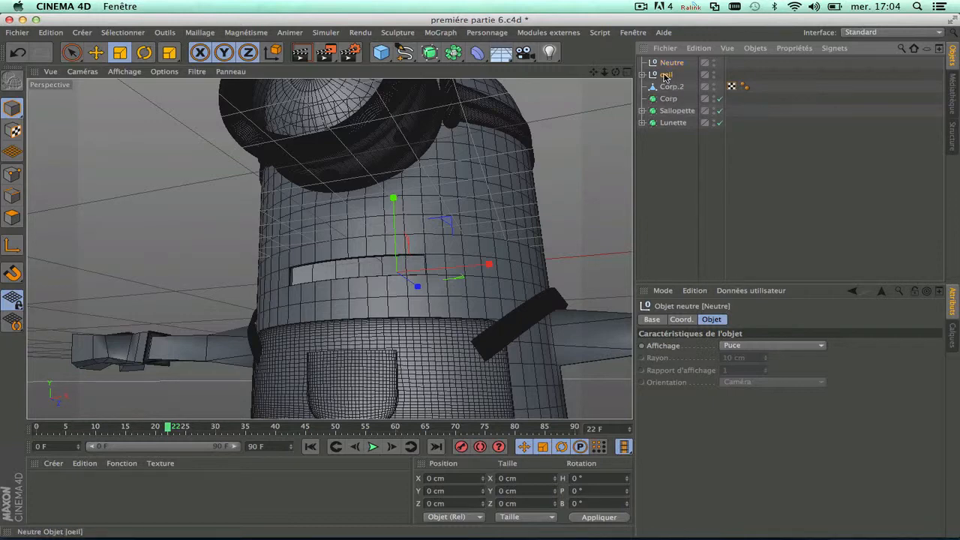
pyautogui.moveTo(671, 66)
pyautogui.mouseDown()
pyautogui.moveTo(672, 77)
pyautogui.moveTo(671, 65)
pyautogui.mouseUp()
pyautogui.doubleClick(671, 64)
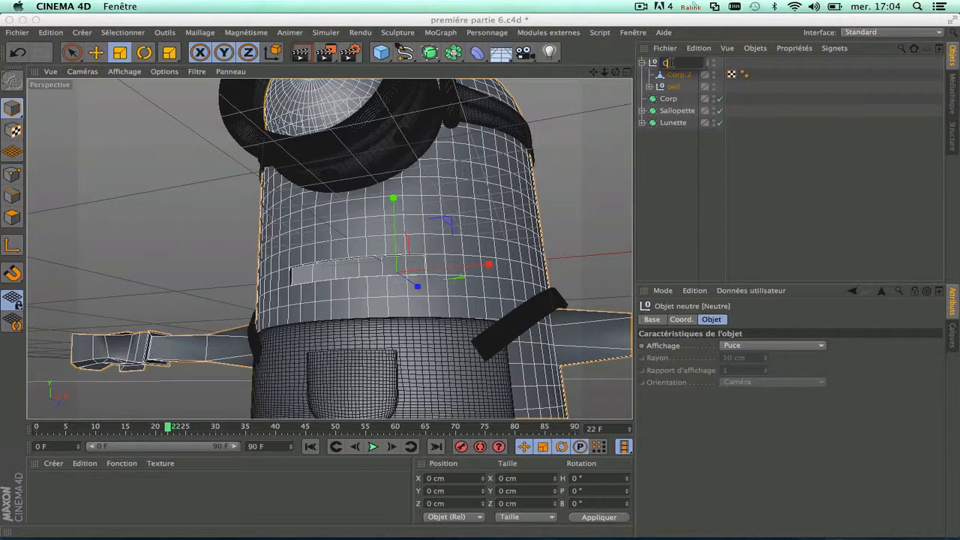
pyautogui.click(678, 132)
# Place the Corp null with its children inside the Corp subdivision surface
pyautogui.click(643, 63)
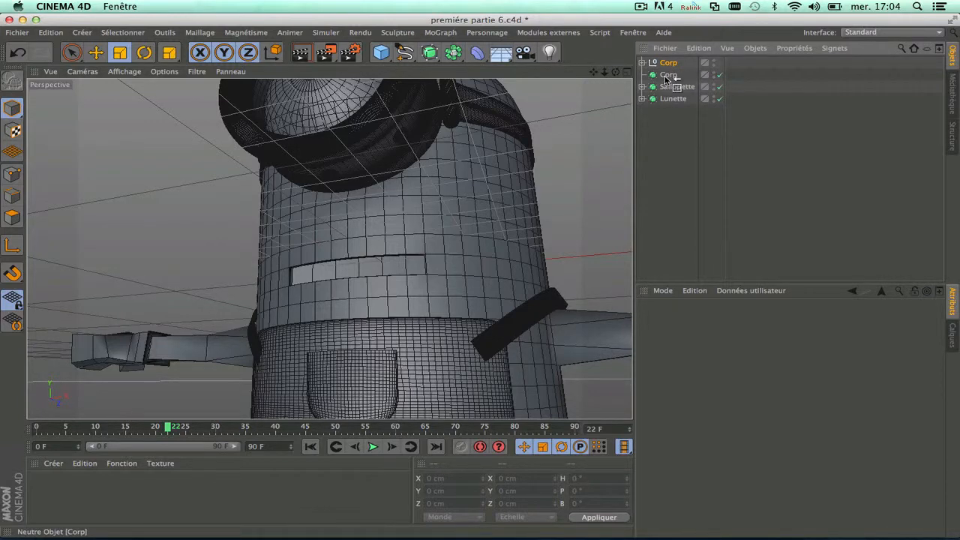
pyautogui.moveTo(665, 79)
pyautogui.mouseDown()
pyautogui.moveTo(671, 65)
pyautogui.moveTo(671, 75)
pyautogui.mouseUp()
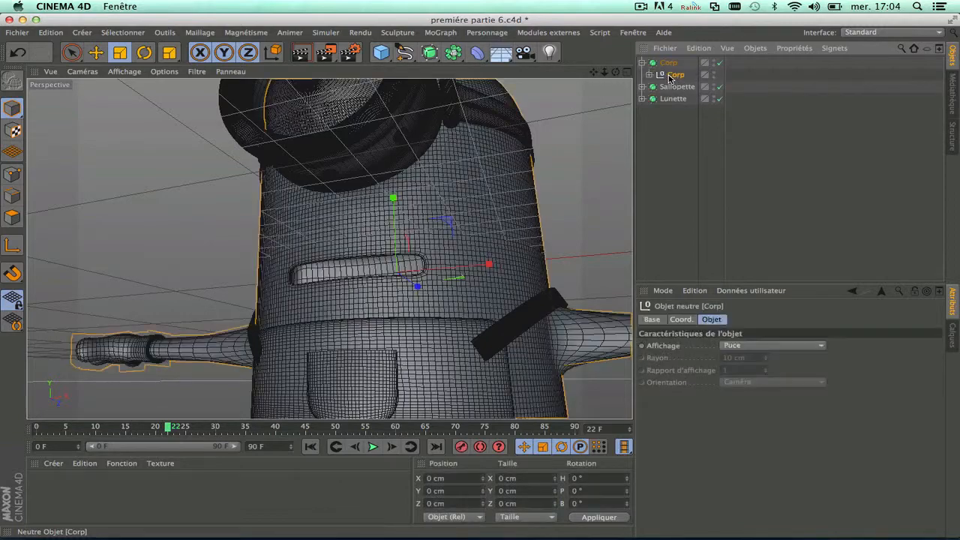
pyautogui.scroll(-3, 475, 187)
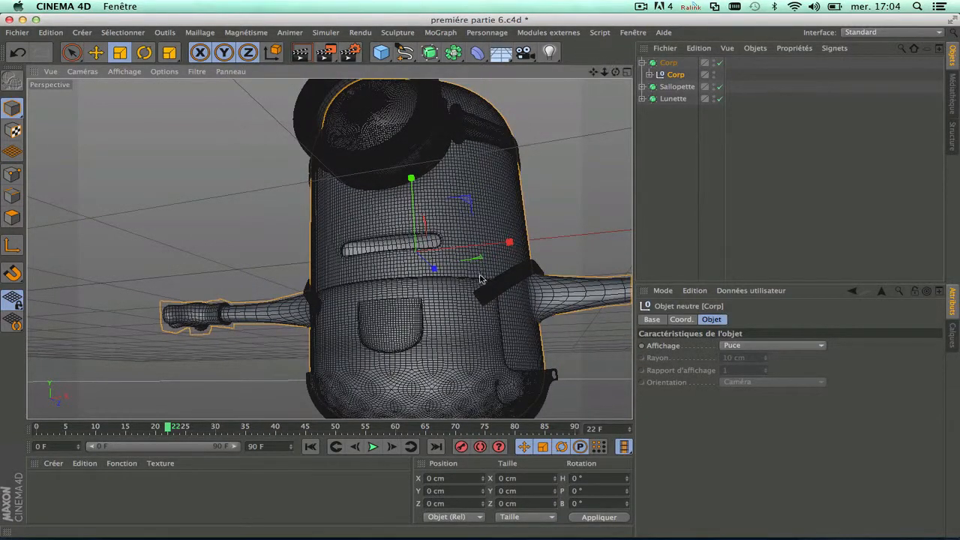
# Reorder the parts in the oeil group so that l'iris and rétine come directly after blanc, before both eyelids
pyautogui.moveTo(593, 71); pyautogui.dragTo(332, 247)
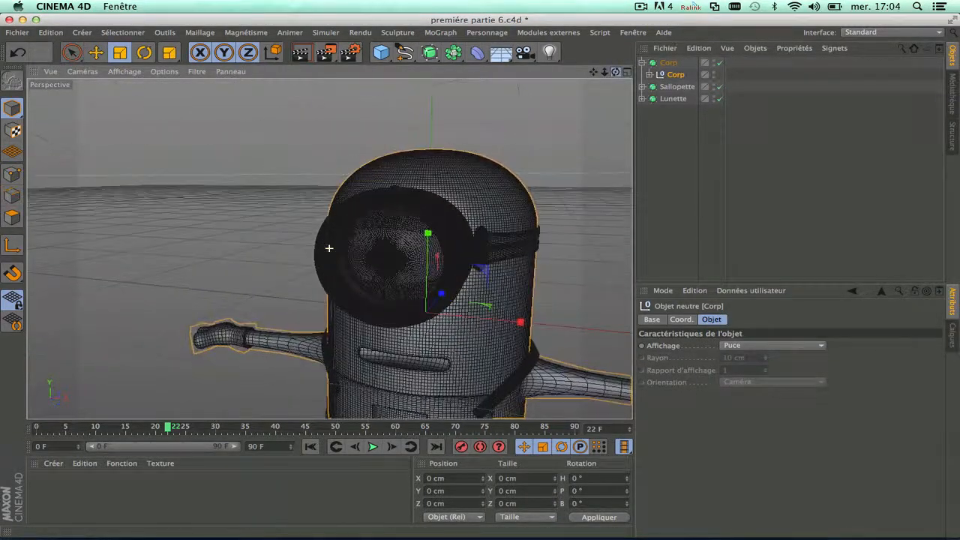
pyautogui.scroll(5, 392, 263)
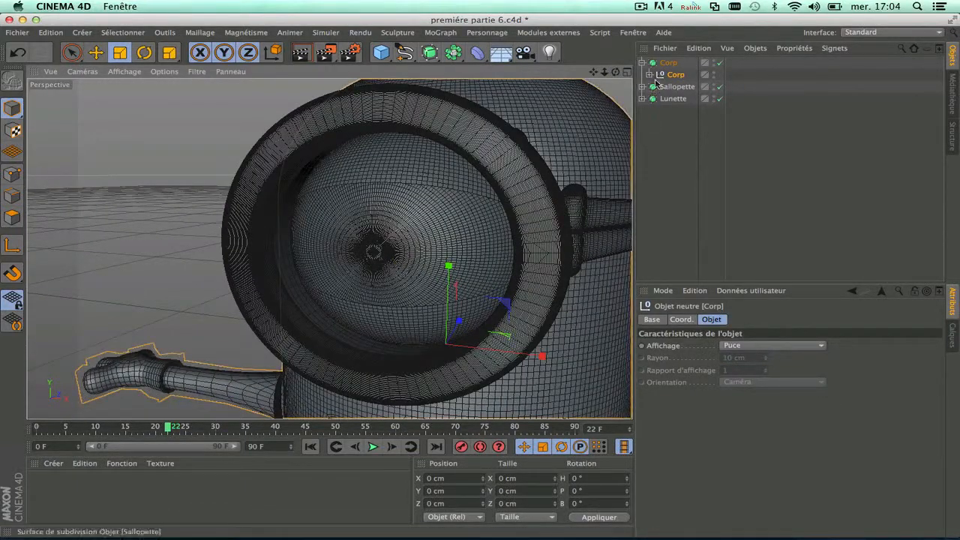
pyautogui.click(648, 75)
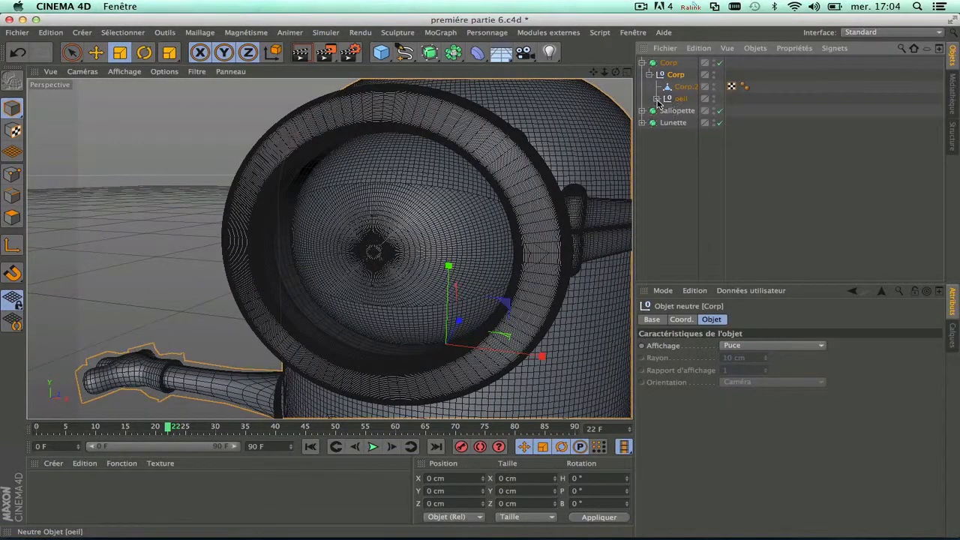
pyautogui.click(657, 99)
pyautogui.click(693, 123)
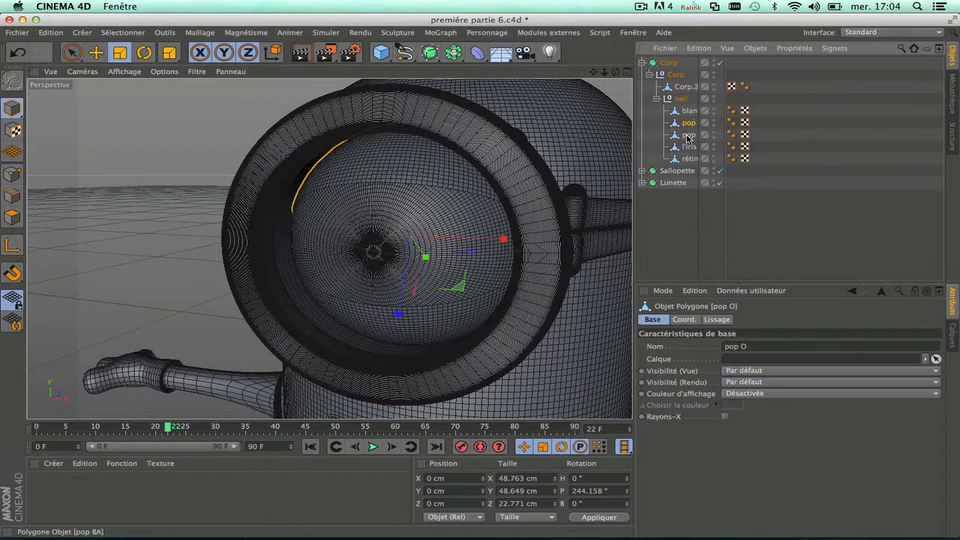
pyautogui.keyDown('shift'); pyautogui.click(687, 135); pyautogui.keyUp('shift')
pyautogui.click(687, 147)
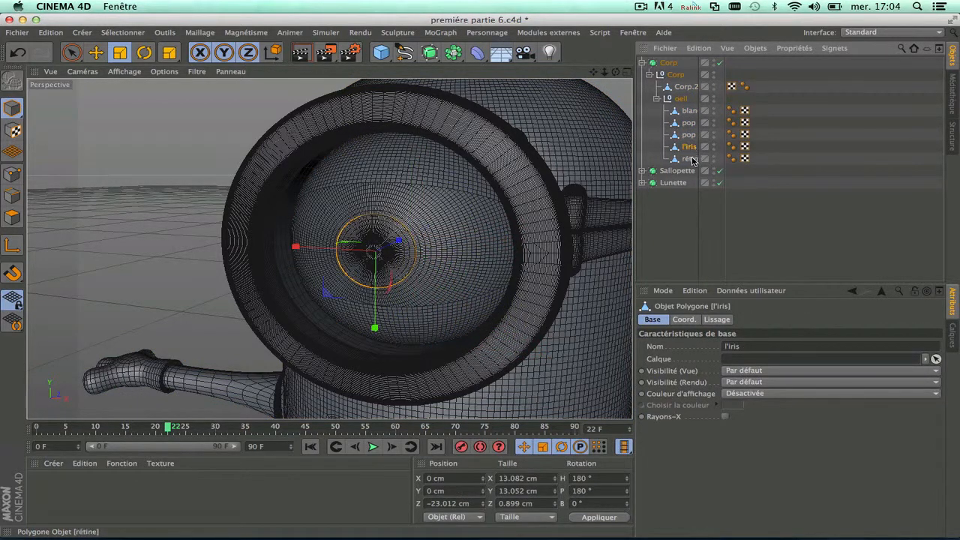
pyautogui.keyDown('shift'); pyautogui.click(688, 159); pyautogui.keyUp('shift')
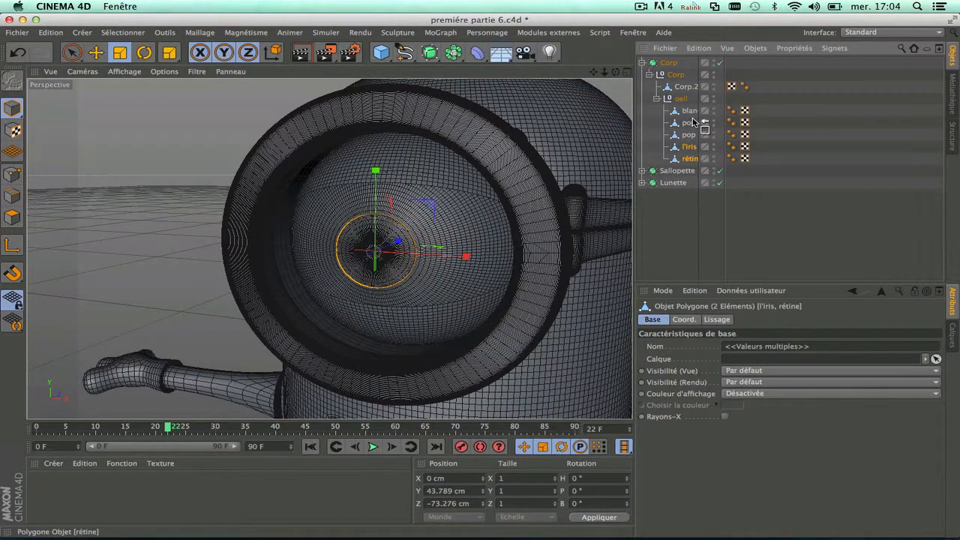
# Extrude all polygons of the upper eyelid pop O with an offset of 1 cm, then test-render the view
pyautogui.click(687, 148)
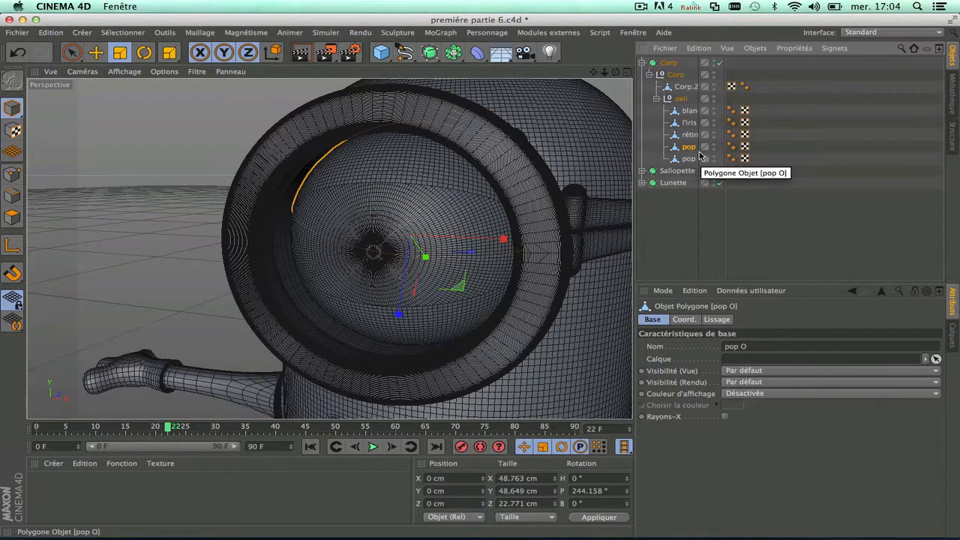
pyautogui.click(72, 52)
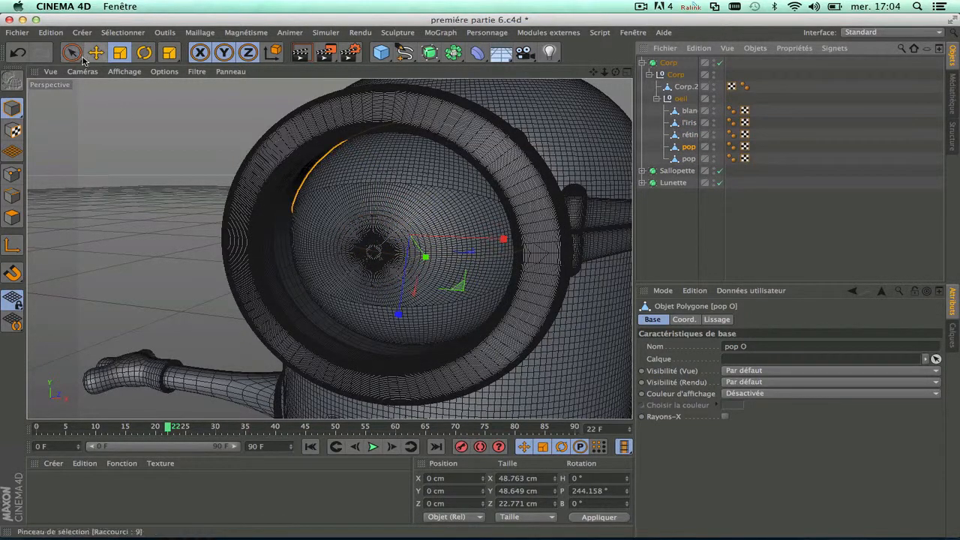
pyautogui.click(10, 215)
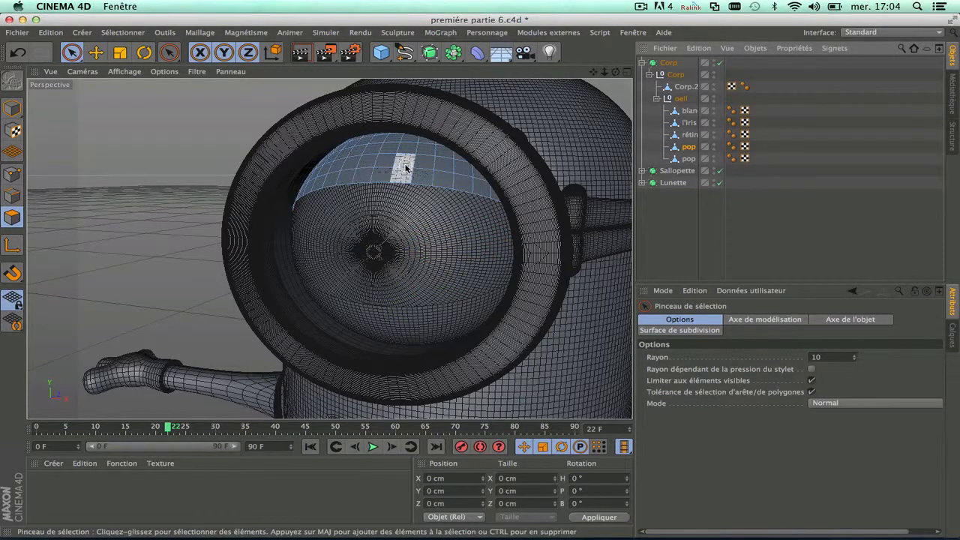
pyautogui.doubleClick(398, 169)
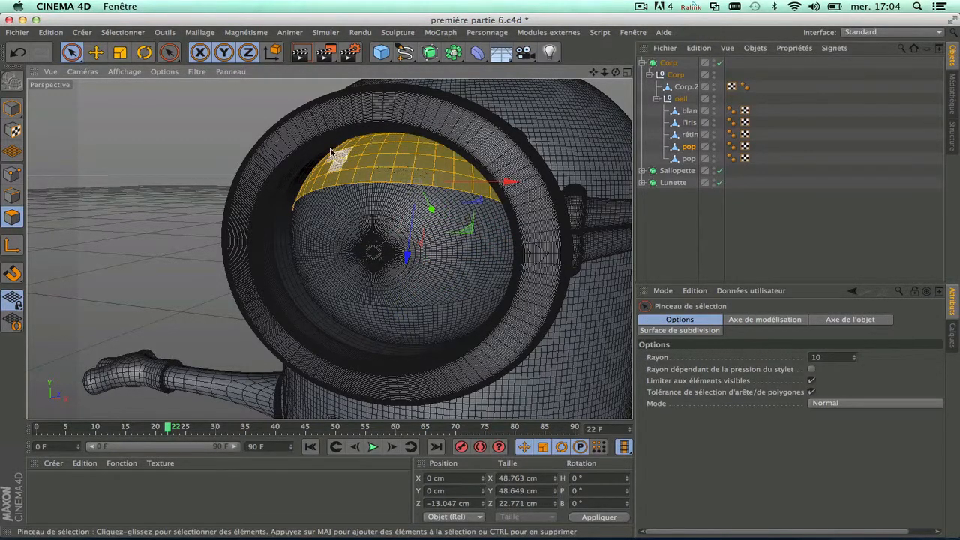
pyautogui.scroll(3, 325, 147)
pyautogui.scroll(-2, 171, 142)
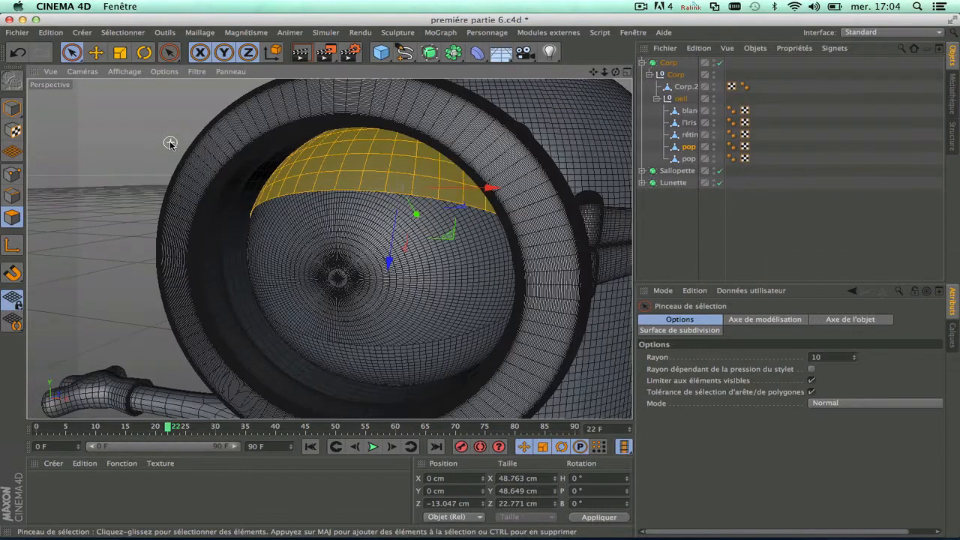
pyautogui.click(200, 32)
pyautogui.moveTo(225, 79)
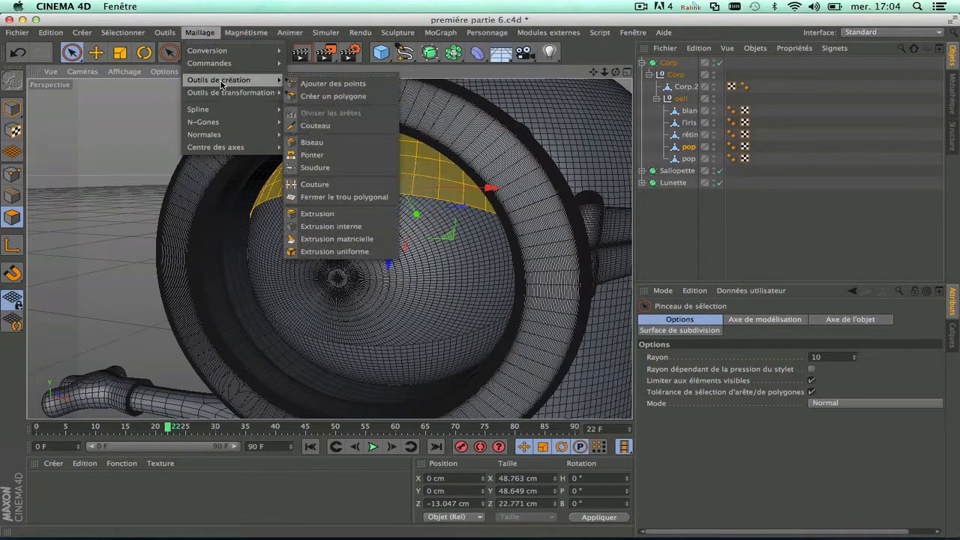
pyautogui.click(330, 214)
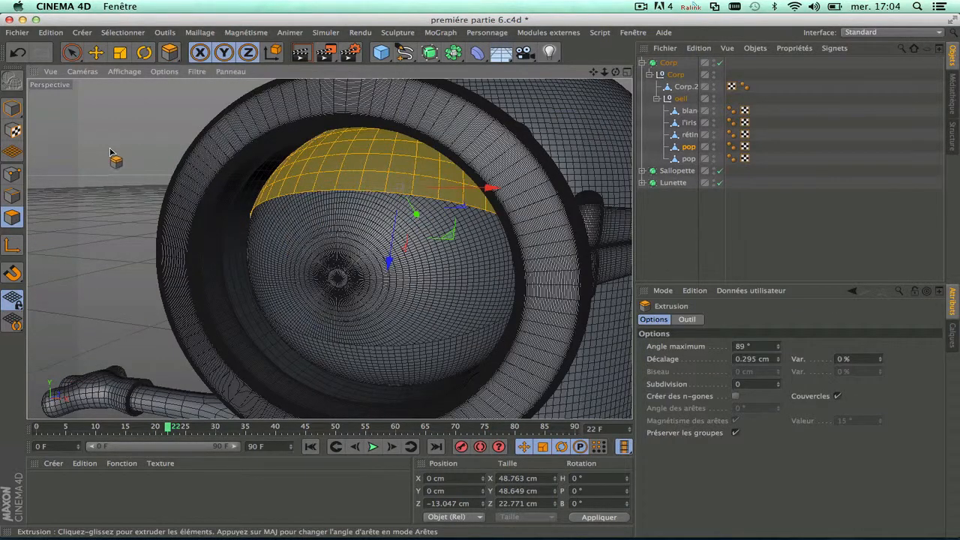
pyautogui.click(112, 166)
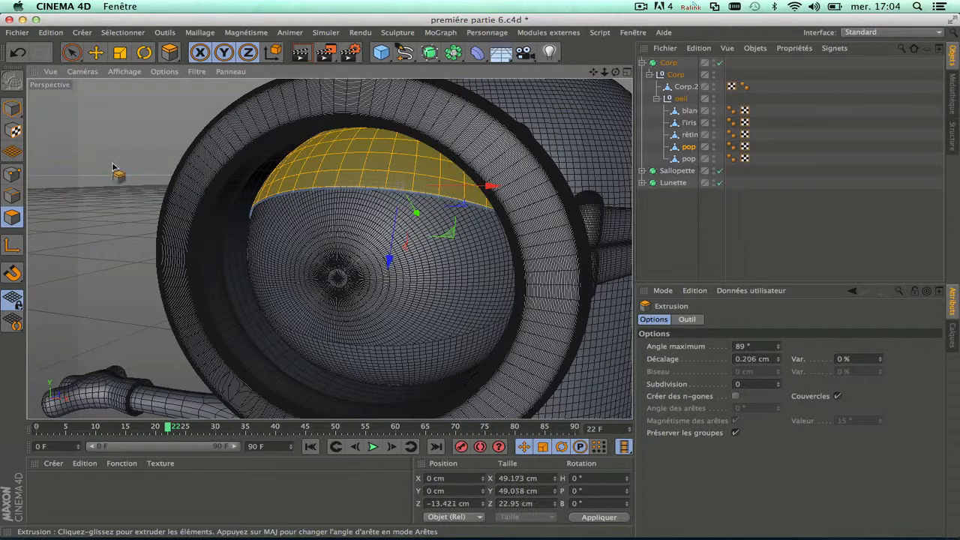
pyautogui.click(752, 359)
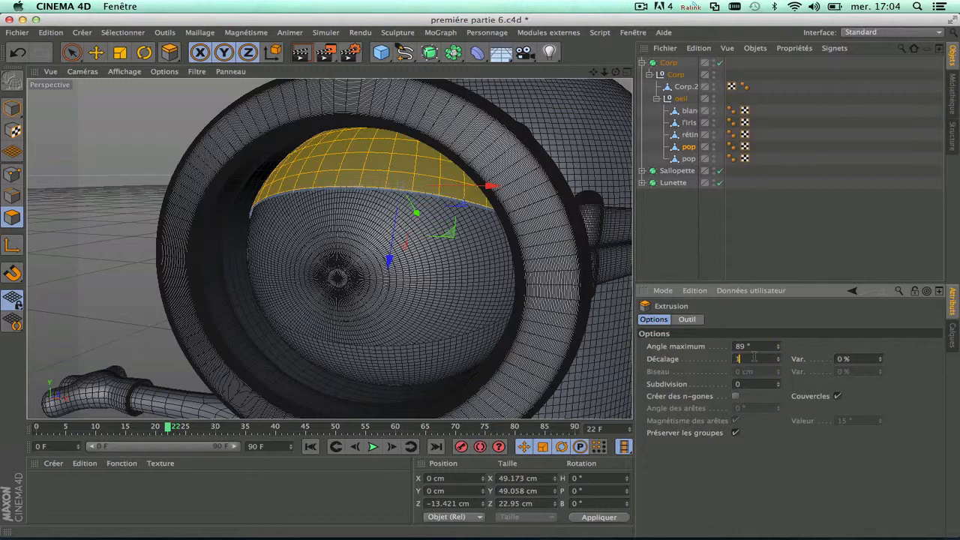
pyautogui.write('1')
pyautogui.press('Return')
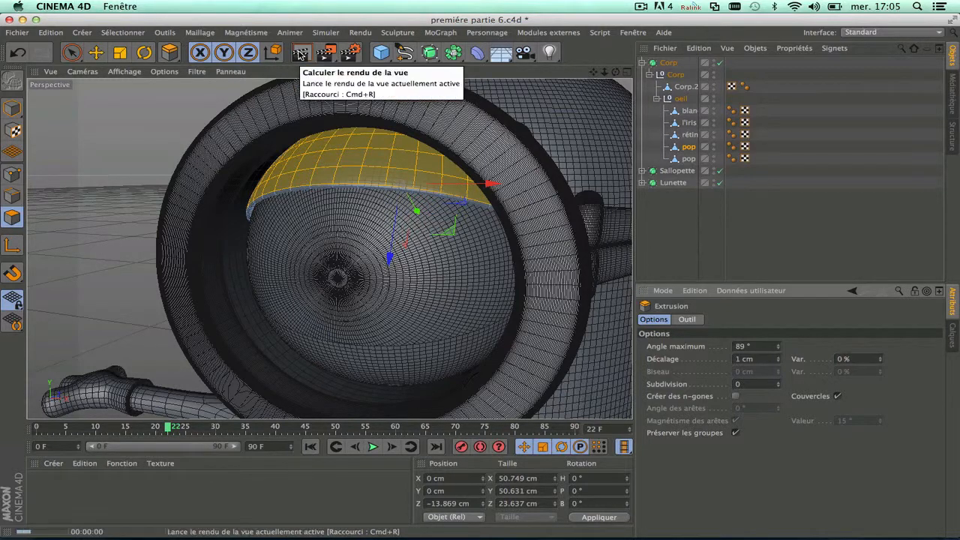
pyautogui.click(300, 54)
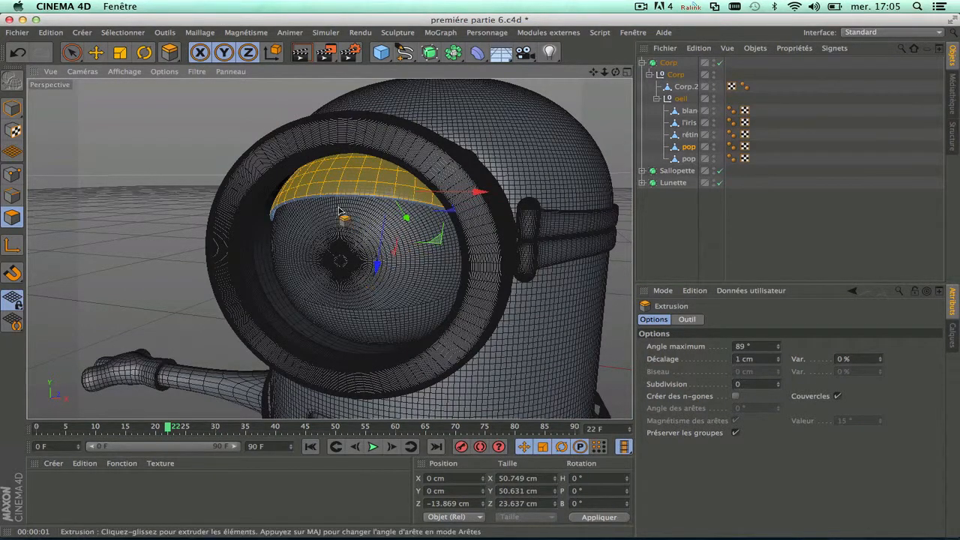
# Loop-select the outer rim edge of the upper eyelid pop O and scale it along Y to about 53.6 cm
pyautogui.scroll(5, 334, 177)
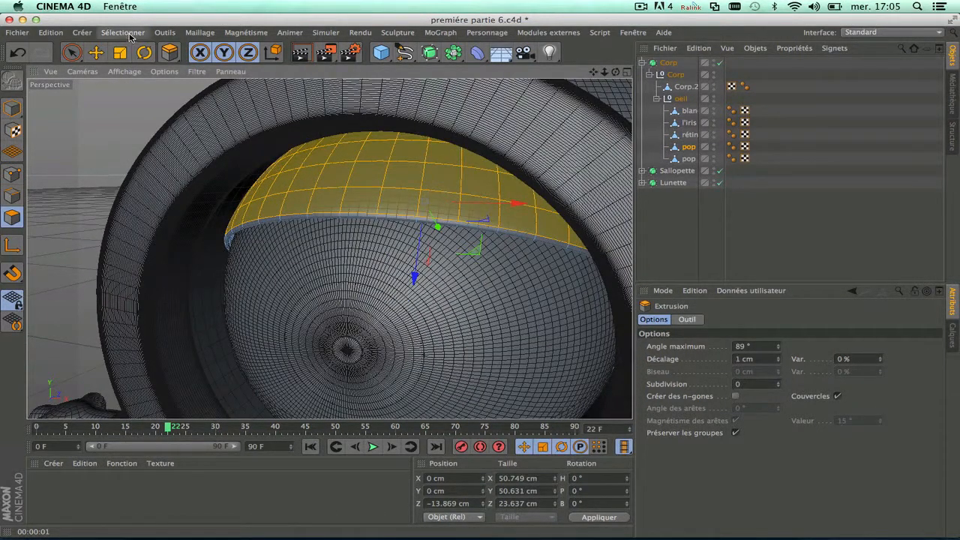
pyautogui.click(123, 32)
pyautogui.click(150, 118)
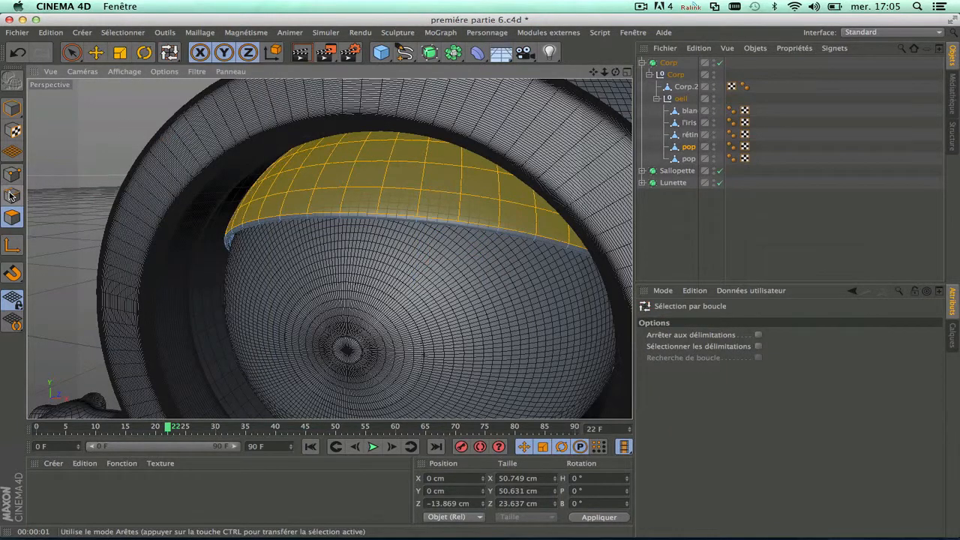
pyautogui.click(12, 196)
pyautogui.click(295, 221)
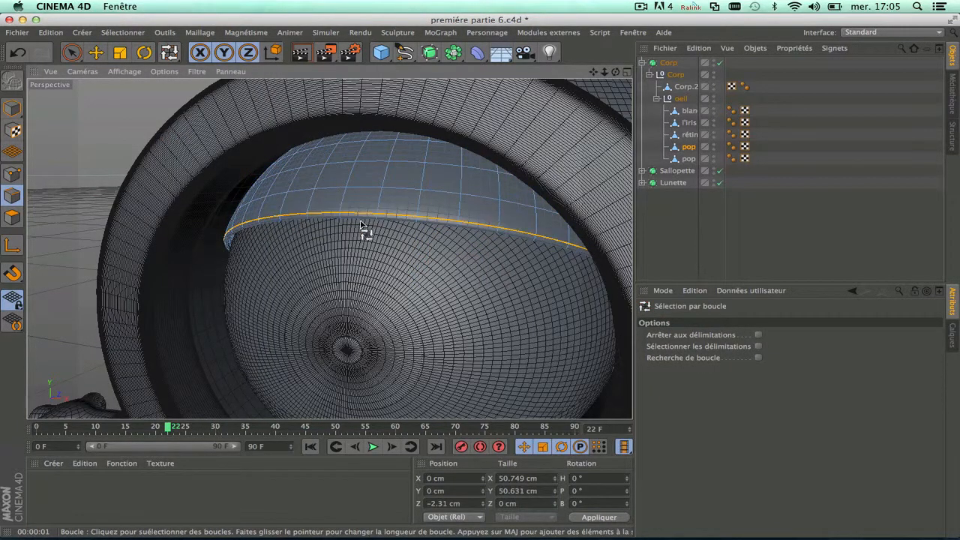
pyautogui.click(120, 52)
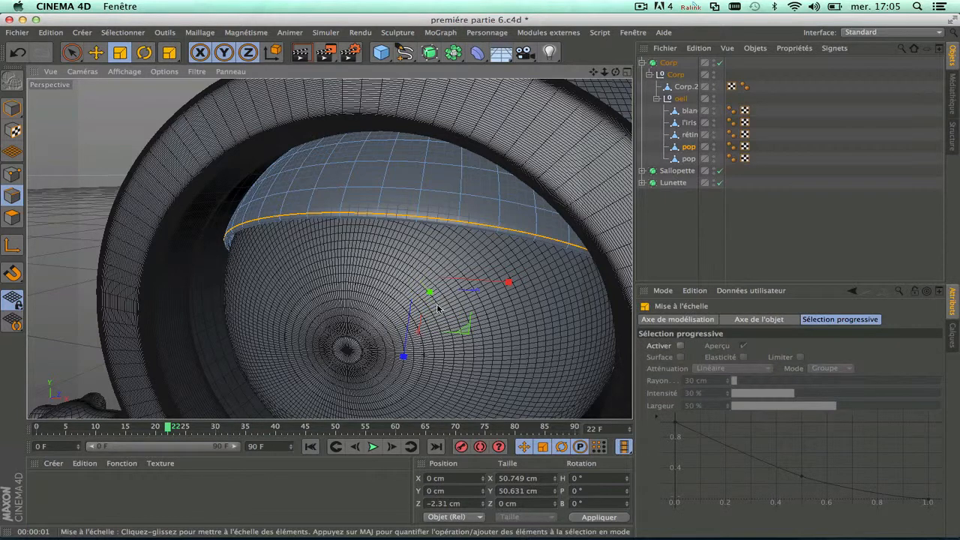
pyautogui.moveTo(429, 294); pyautogui.dragTo(427, 296)
pyautogui.moveTo(426, 296); pyautogui.dragTo(428, 293)
pyautogui.scroll(-5, 428, 292)
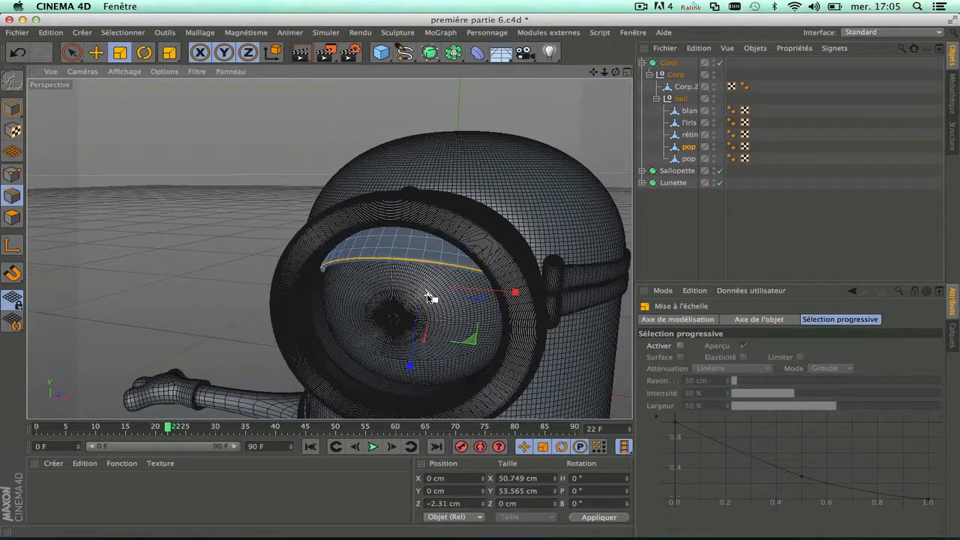
# Test-render the goggles from two viewing angles and examine the upper eyelid's rim up close
pyautogui.click(302, 53)
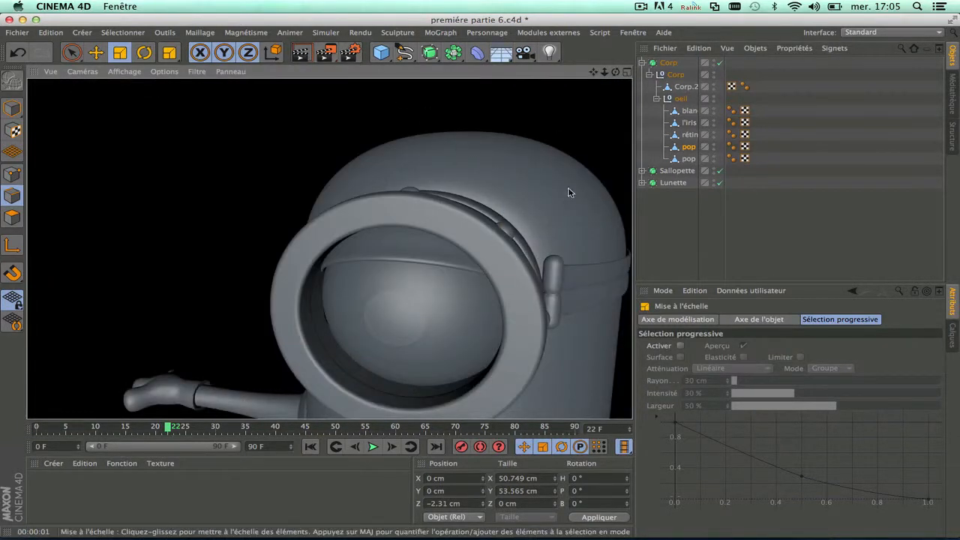
pyautogui.moveTo(615, 72); pyautogui.dragTo(694, 70)
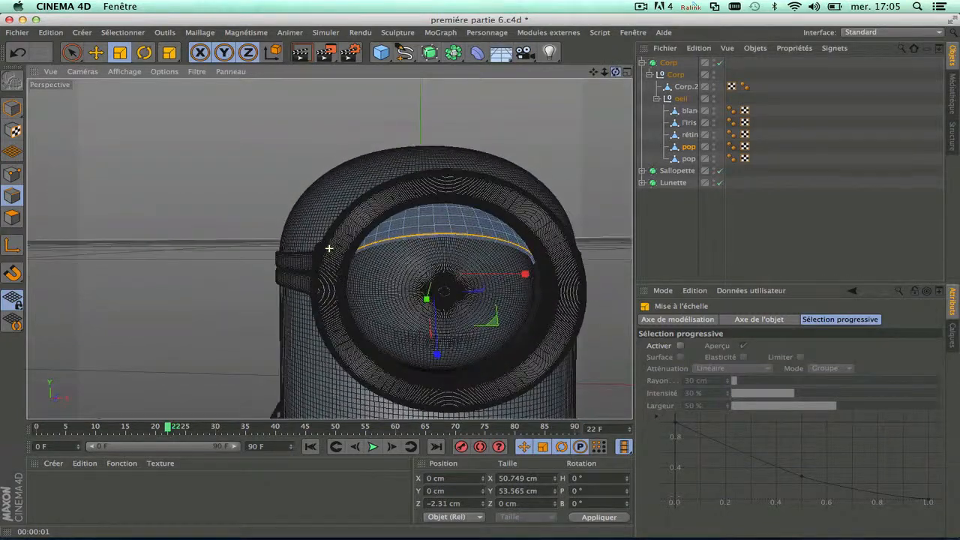
pyautogui.click(301, 53)
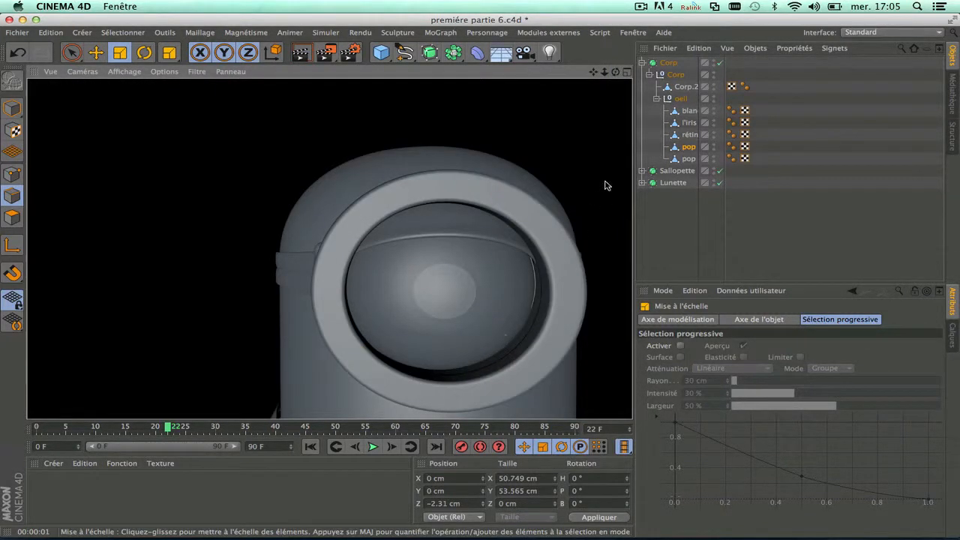
pyautogui.moveTo(616, 72); pyautogui.dragTo(694, 76)
pyautogui.keyDown('alt'); pyautogui.moveTo(329, 247); pyautogui.dragTo(388, 243); pyautogui.keyUp('alt')
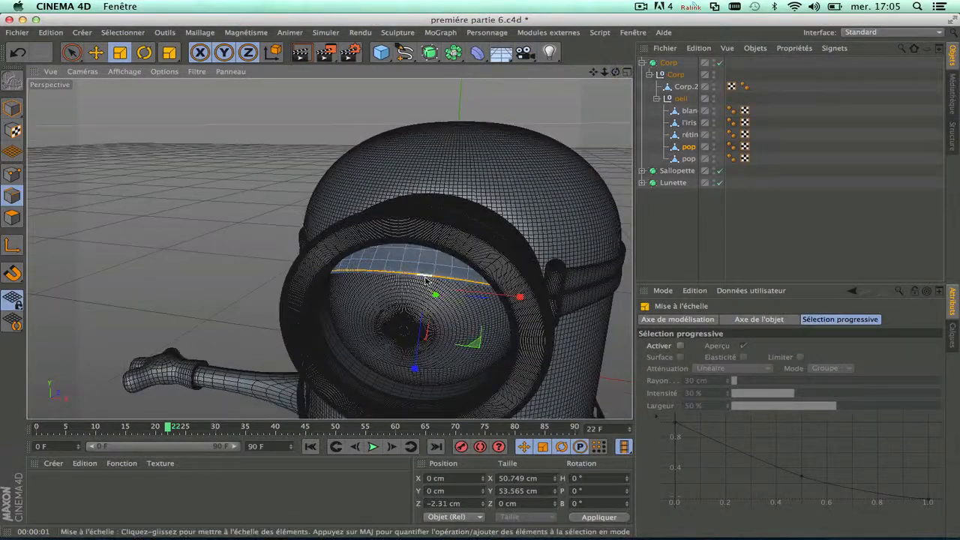
pyautogui.scroll(5, 427, 264)
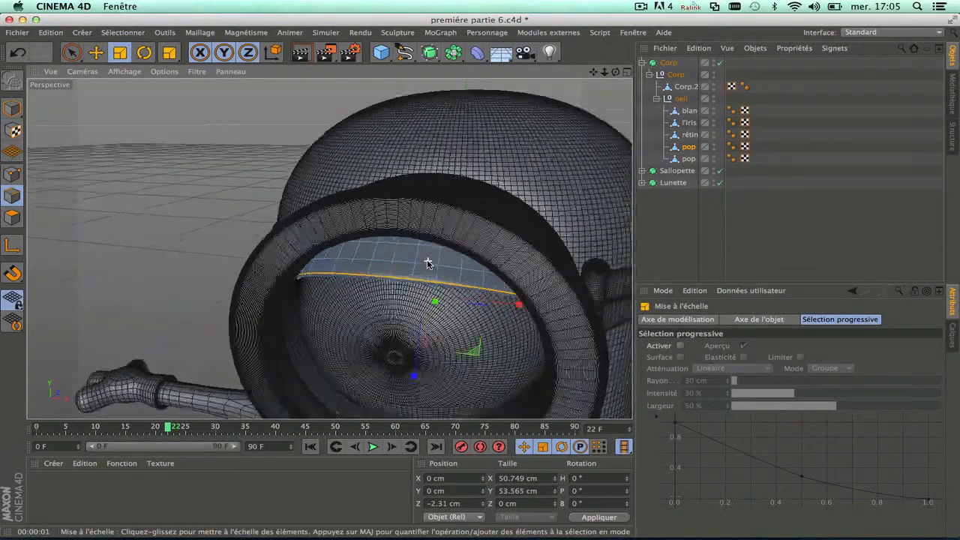
pyautogui.keyDown('alt'); pyautogui.moveTo(328, 248); pyautogui.dragTo(329, 248); pyautogui.keyUp('alt')
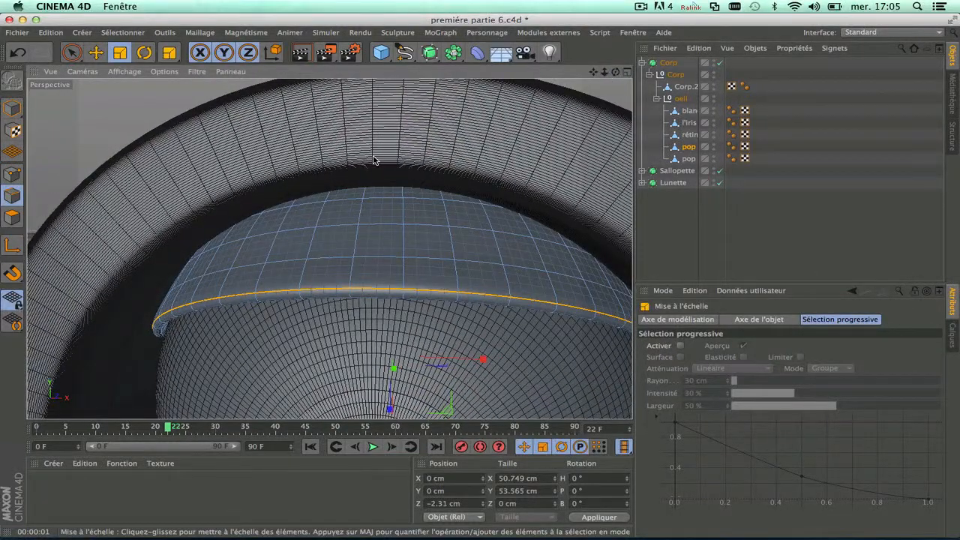
# Undo the rim scaling, the edge loop selection and the 1 cm extrusion of the upper eyelid pop O
pyautogui.hotkey('ctrl', 'z')
pyautogui.hotkey('ctrl', 'z')
pyautogui.hotkey('ctrl', 'z')
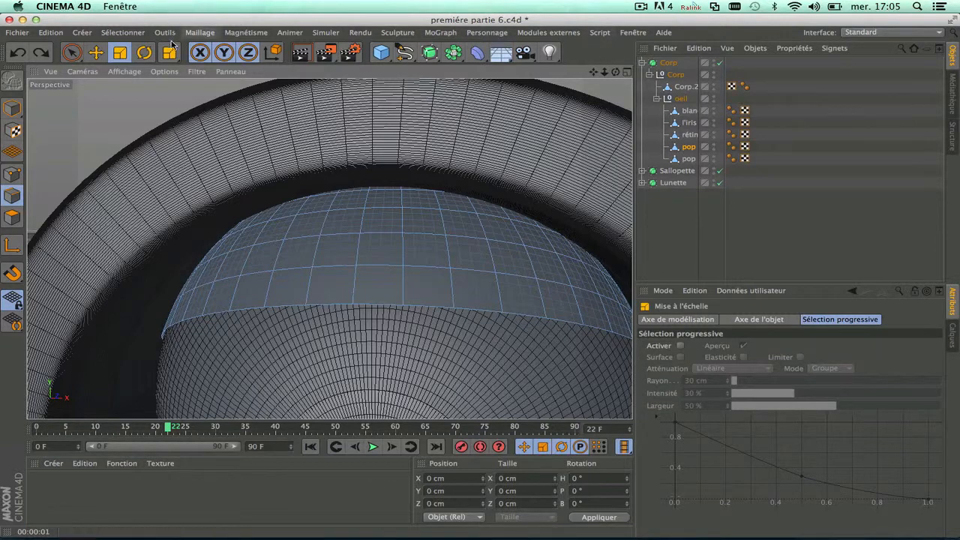
# Extrude all polygons of the upper eyelid pop O again with an offset of 0.5 cm
pyautogui.click(172, 49)
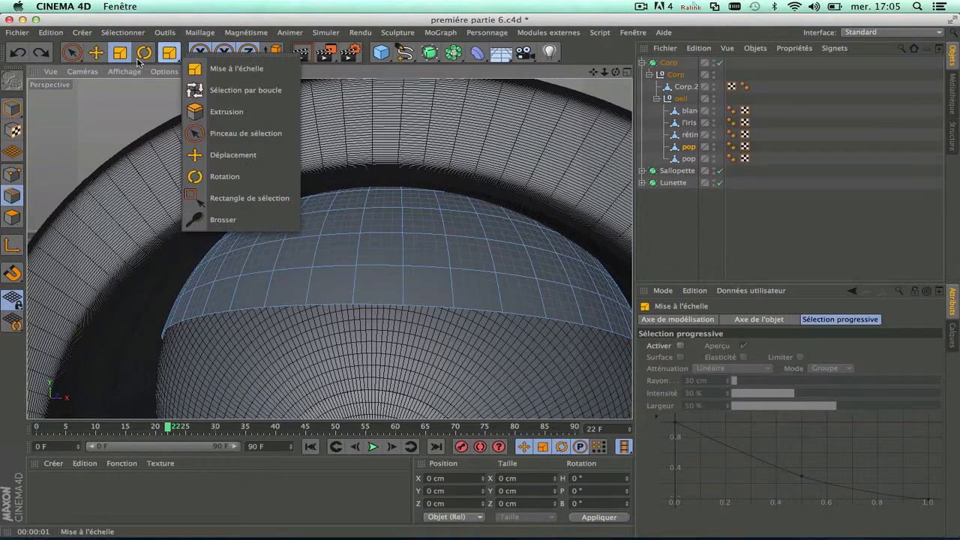
pyautogui.click(12, 217)
pyautogui.click(170, 52)
pyautogui.click(204, 113)
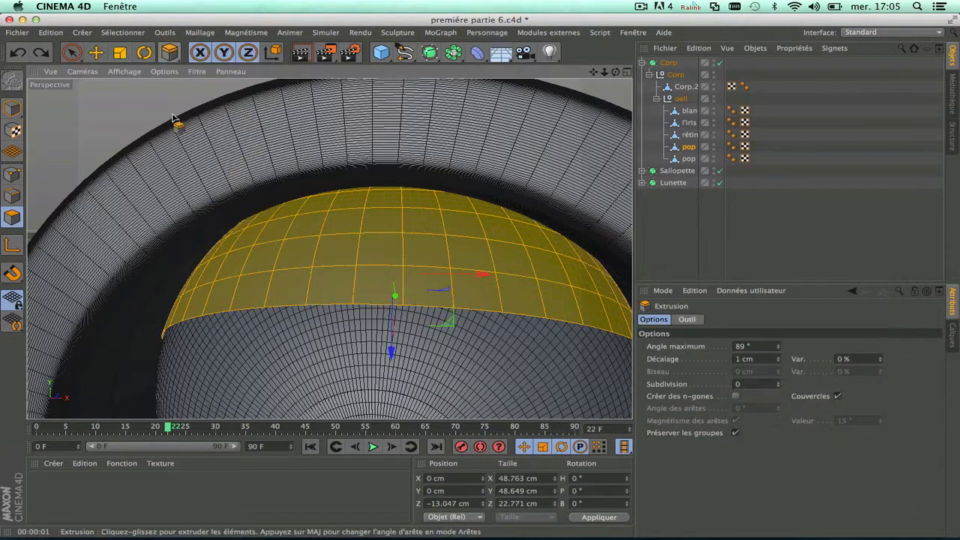
pyautogui.moveTo(73, 131); pyautogui.dragTo(84, 131)
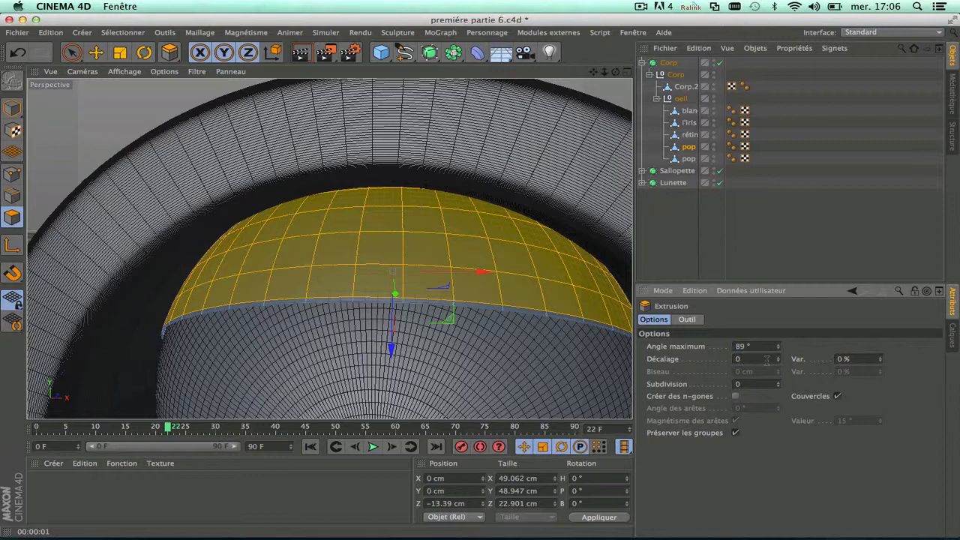
pyautogui.press('Return')
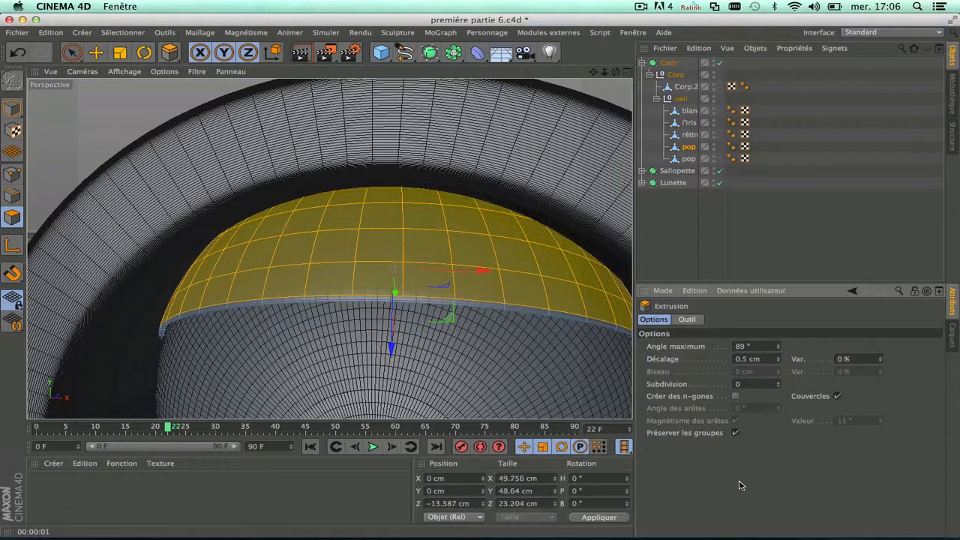
# Loop-select the outer rim edge of the upper eyelid pop O and scale it along Y to about 52.9 cm
pyautogui.scroll(-5, 463, 316)
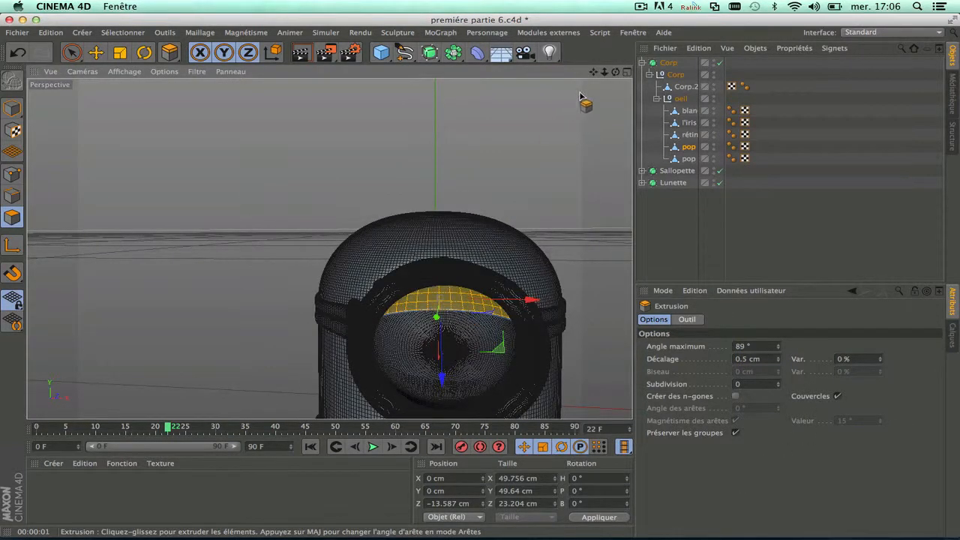
pyautogui.moveTo(593, 72); pyautogui.dragTo(593, 75)
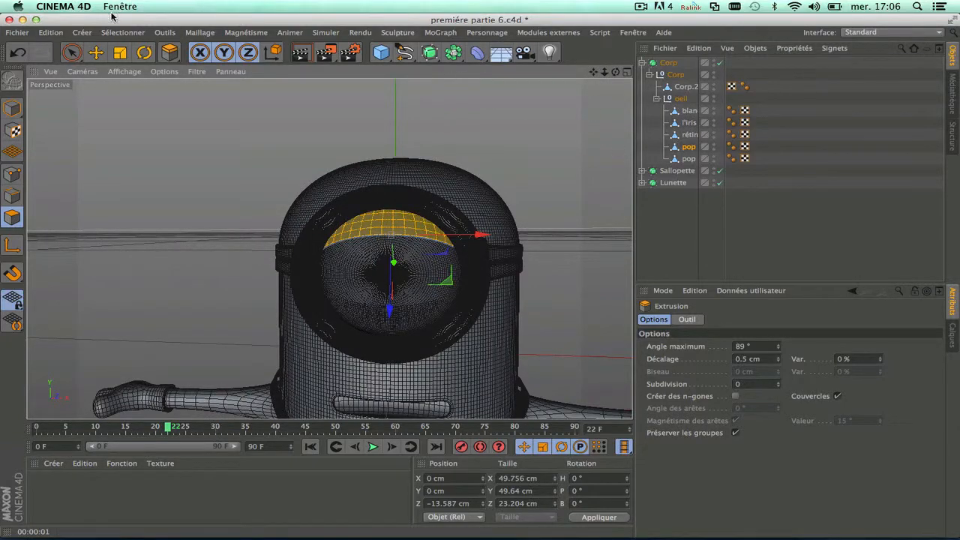
pyautogui.click(122, 32)
pyautogui.click(150, 119)
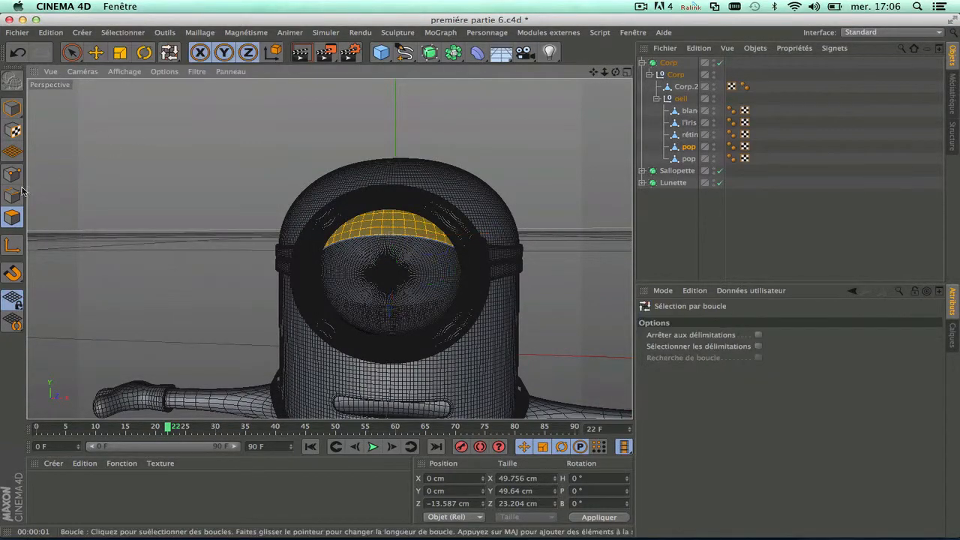
pyautogui.click(12, 195)
pyautogui.scroll(8, 412, 249)
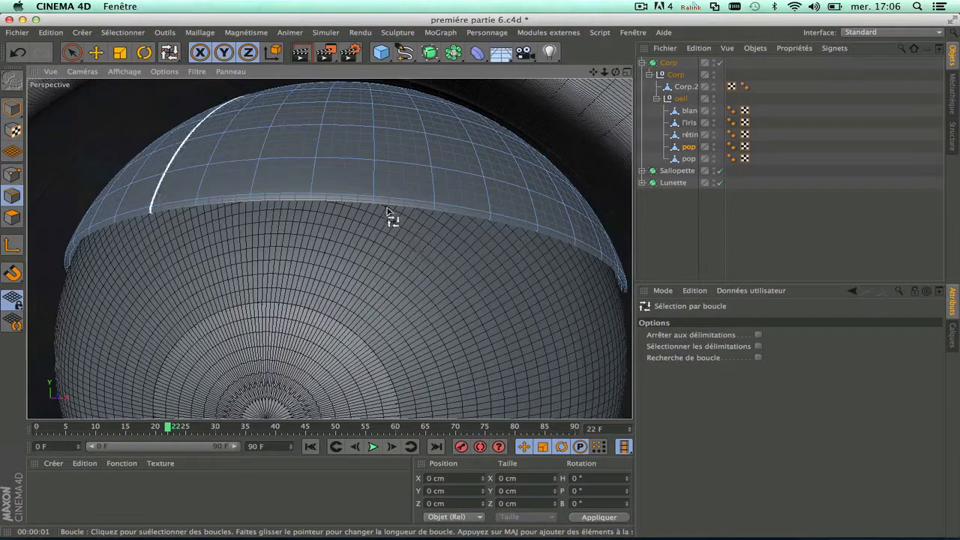
pyautogui.click(376, 199)
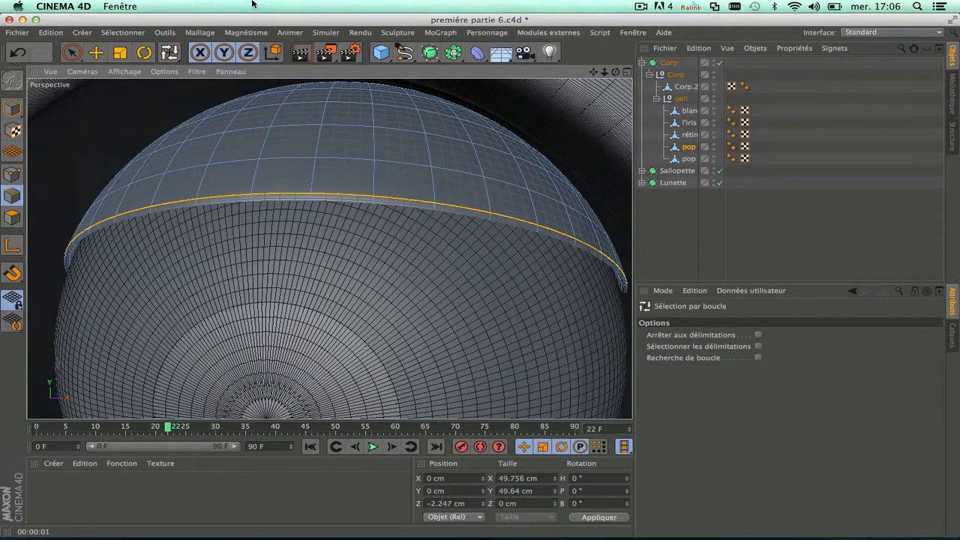
pyautogui.click(120, 52)
pyautogui.moveTo(615, 72); pyautogui.dragTo(613, 170)
pyautogui.moveTo(567, 334); pyautogui.dragTo(564, 328)
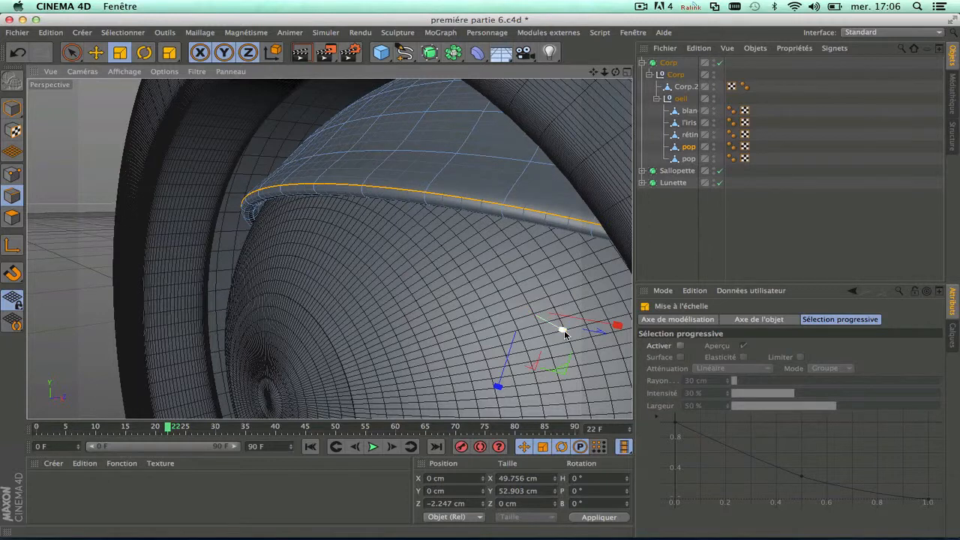
# Select all polygons of the lower eyelid pop BA and extrude them with an offset of 0.5 cm
pyautogui.scroll(-6, 574, 336)
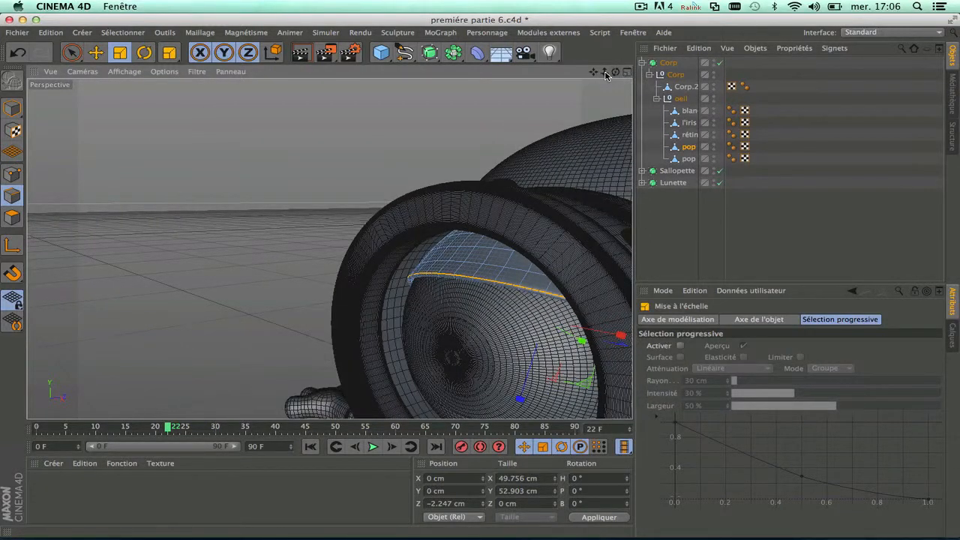
pyautogui.moveTo(593, 72); pyautogui.dragTo(593, 0)
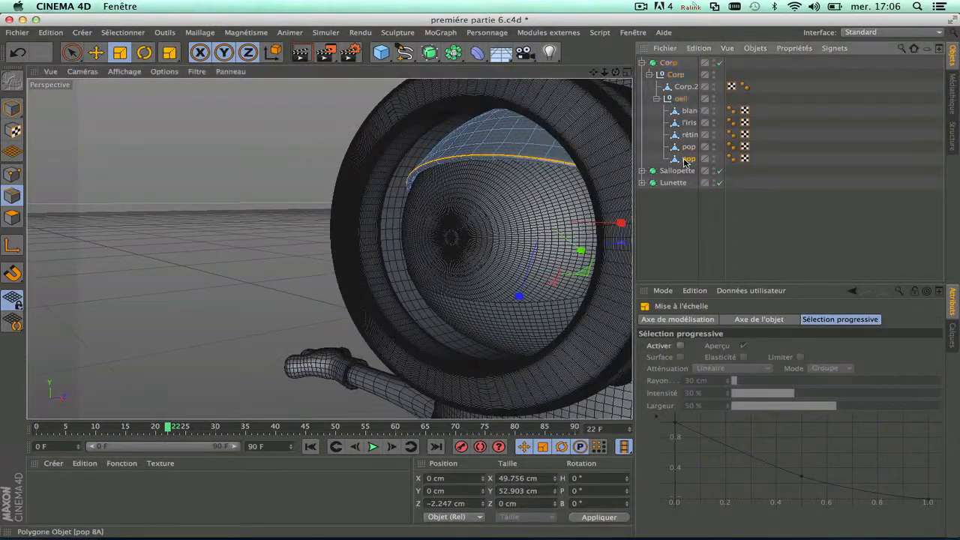
pyautogui.click(688, 159)
pyautogui.click(71, 52)
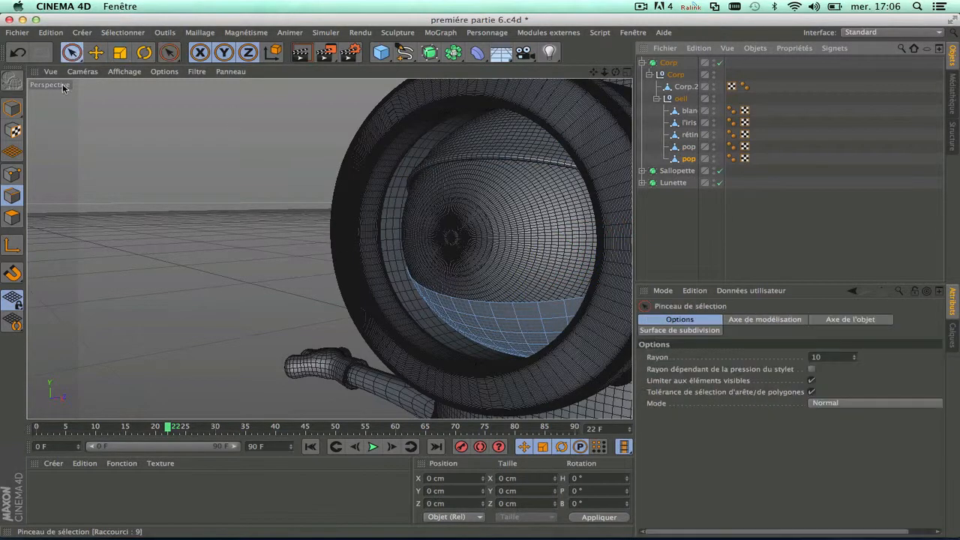
pyautogui.click(12, 217)
pyautogui.moveTo(471, 306); pyautogui.dragTo(485, 320)
pyautogui.click(484, 320)
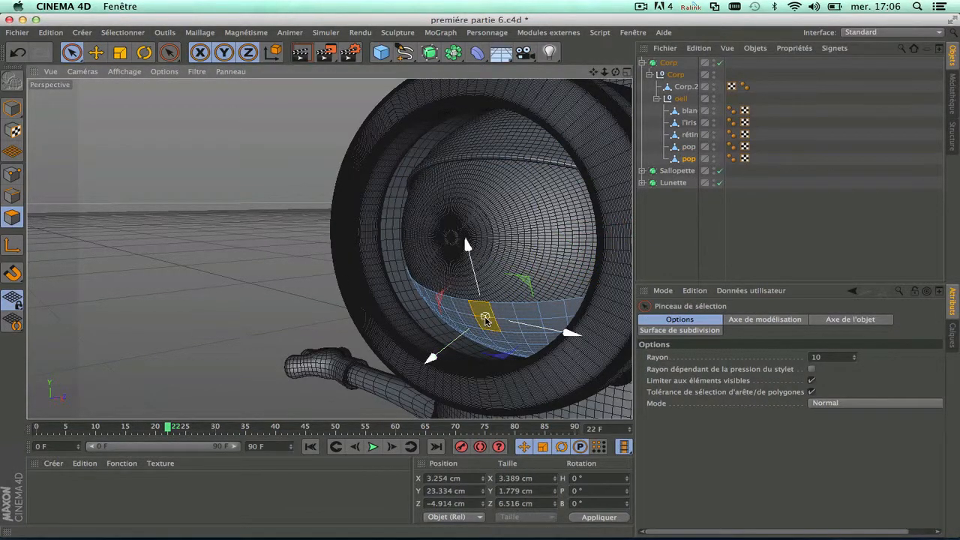
pyautogui.press('super+a')
pyautogui.scroll(3, 469, 350)
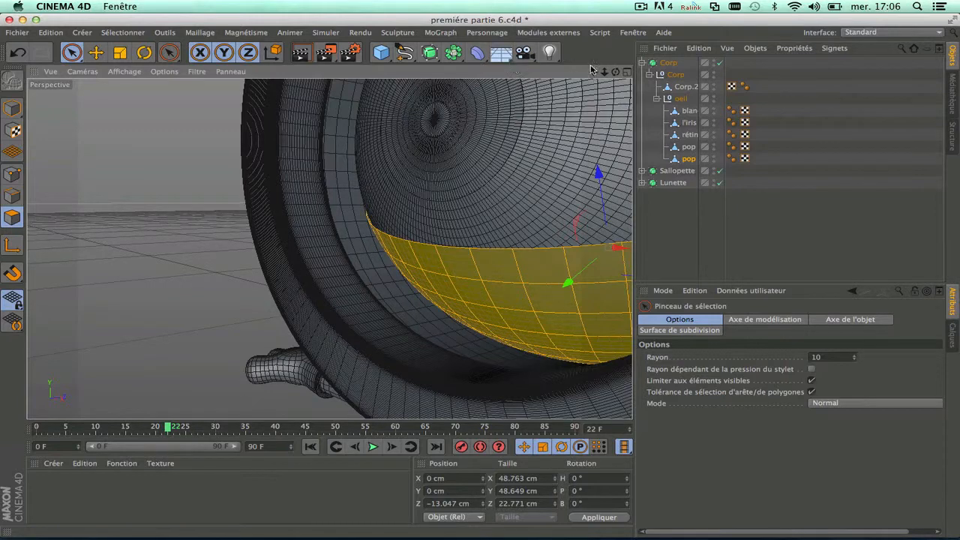
pyautogui.moveTo(593, 71); pyautogui.dragTo(492, 71)
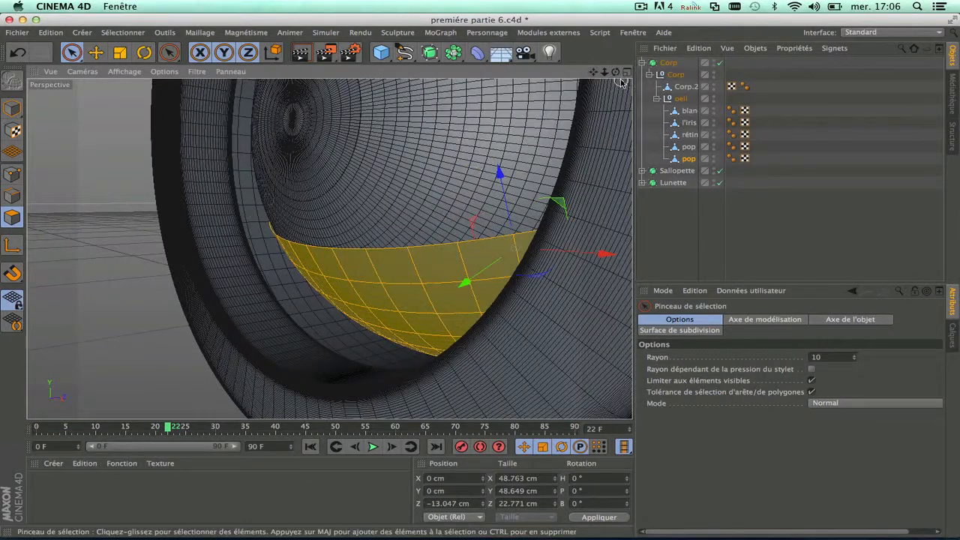
pyautogui.moveTo(615, 73); pyautogui.dragTo(660, 89)
pyautogui.moveTo(171, 58); pyautogui.dragTo(225, 153)
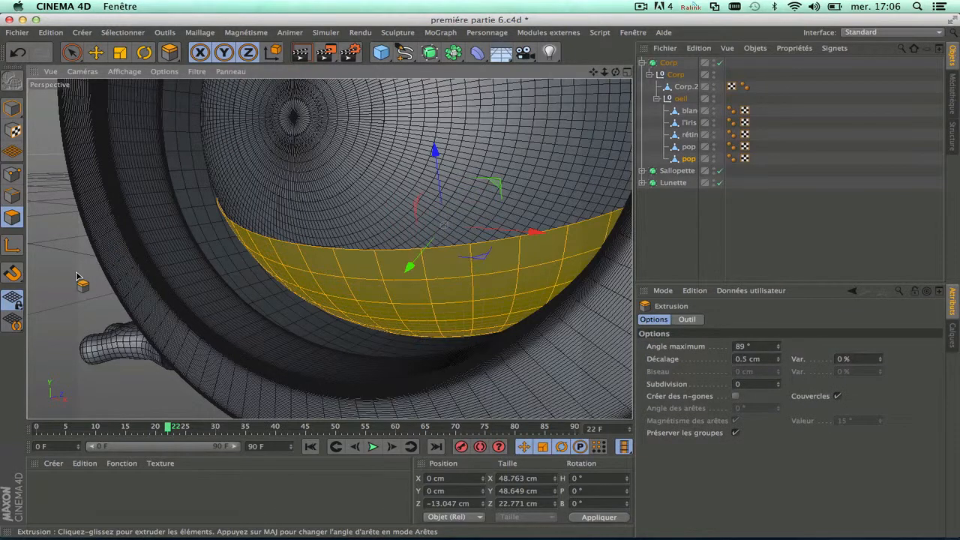
pyautogui.moveTo(78, 278); pyautogui.dragTo(94, 278)
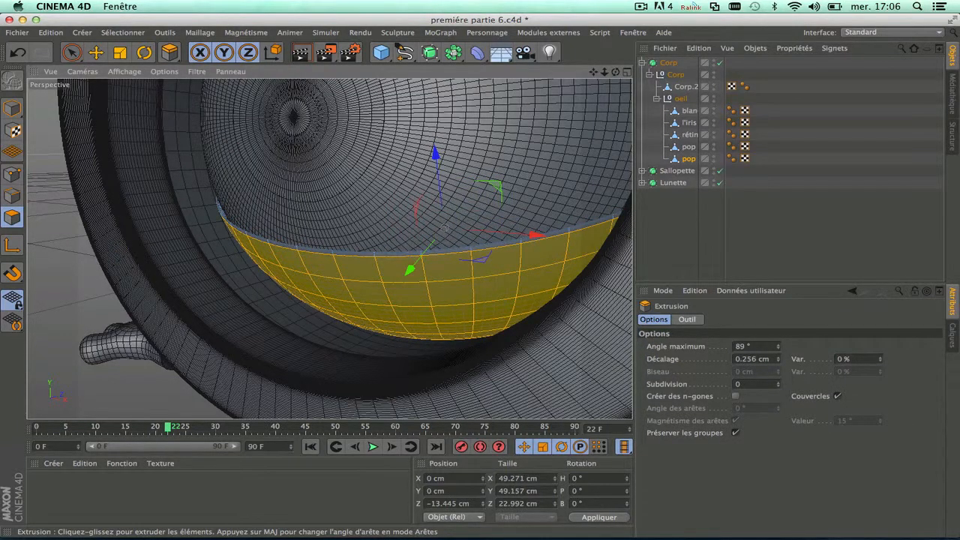
pyautogui.click(762, 359)
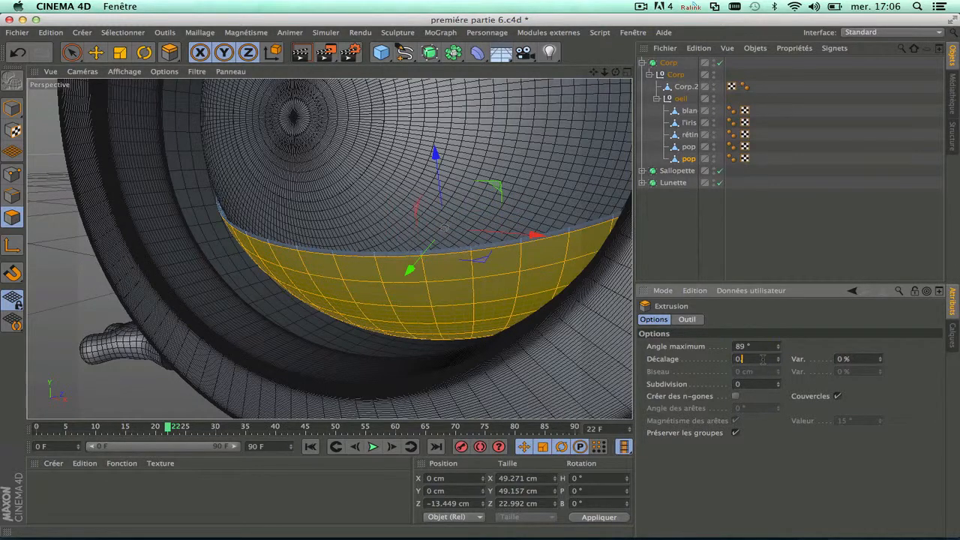
pyautogui.press('Return')
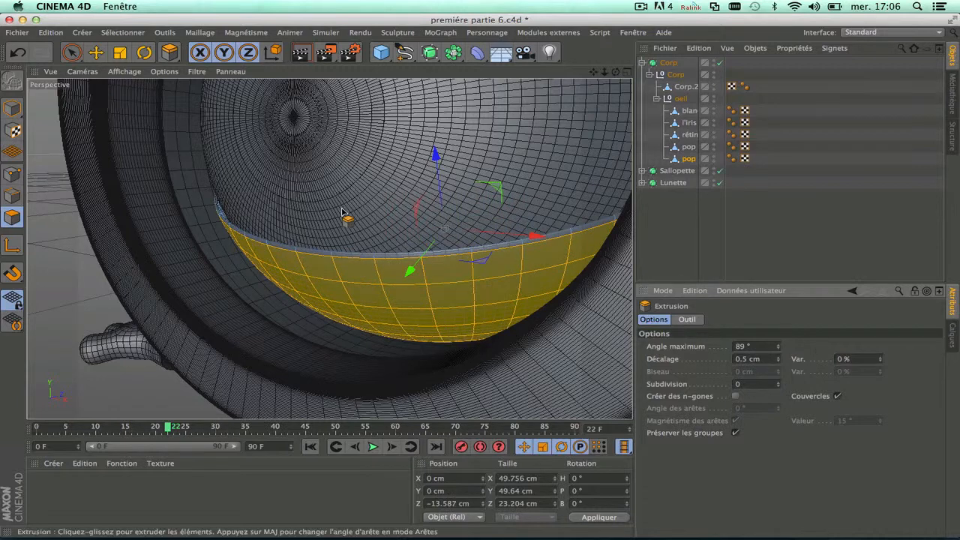
# Loop-select the outer rim edge of the lower eyelid pop BA, scale it along Y to about 51.6 cm and test-render the view
pyautogui.click(132, 34)
pyautogui.click(151, 118)
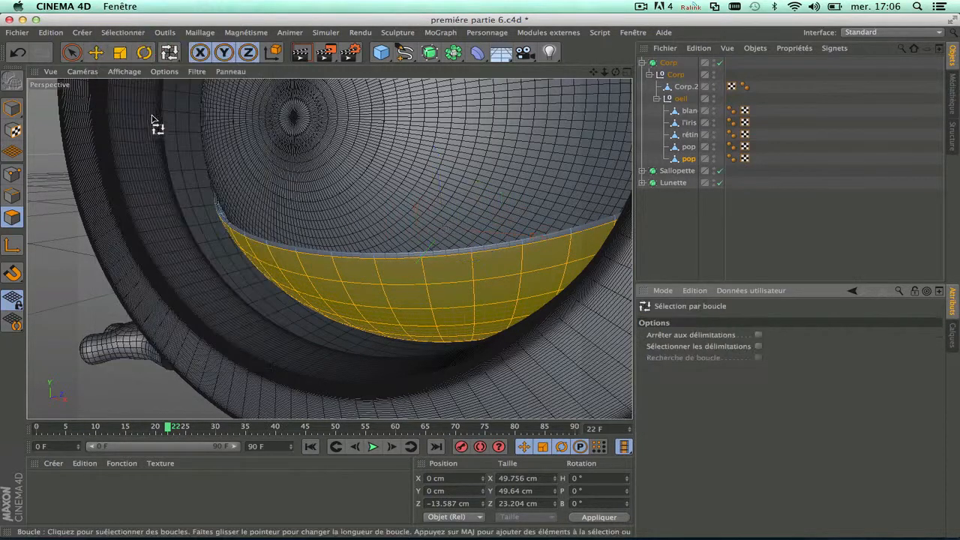
pyautogui.click(12, 195)
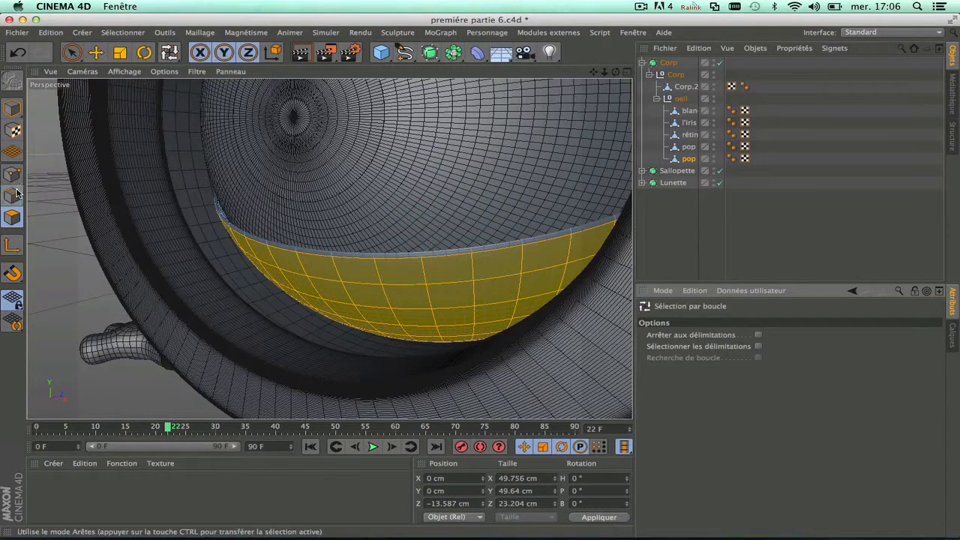
pyautogui.click(278, 253)
pyautogui.click(119, 54)
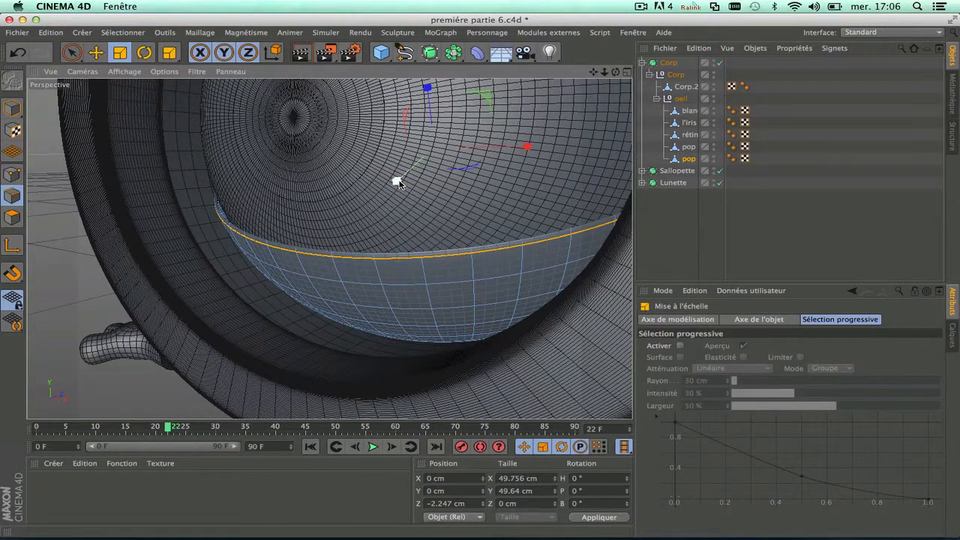
pyautogui.moveTo(398, 182); pyautogui.dragTo(396, 183)
pyautogui.scroll(-5, 398, 272)
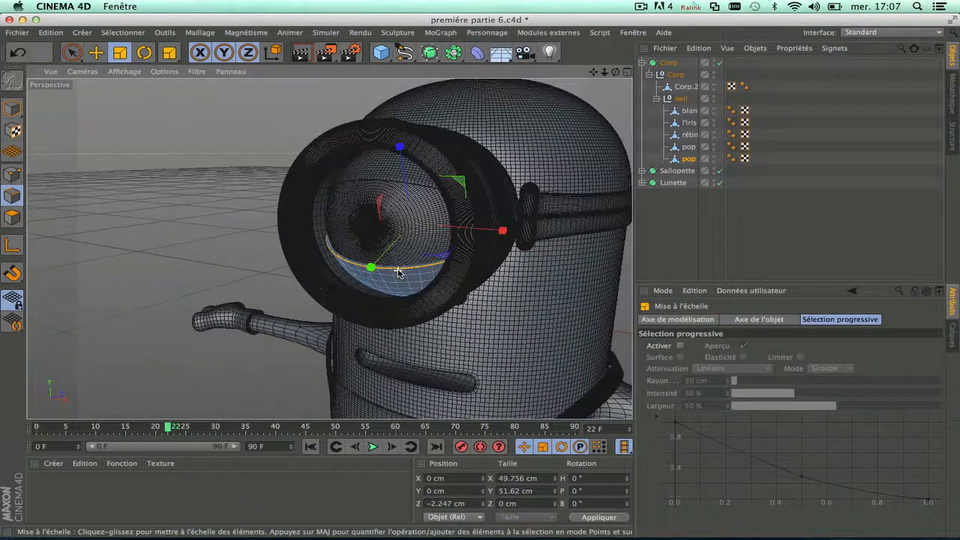
pyautogui.click(301, 54)
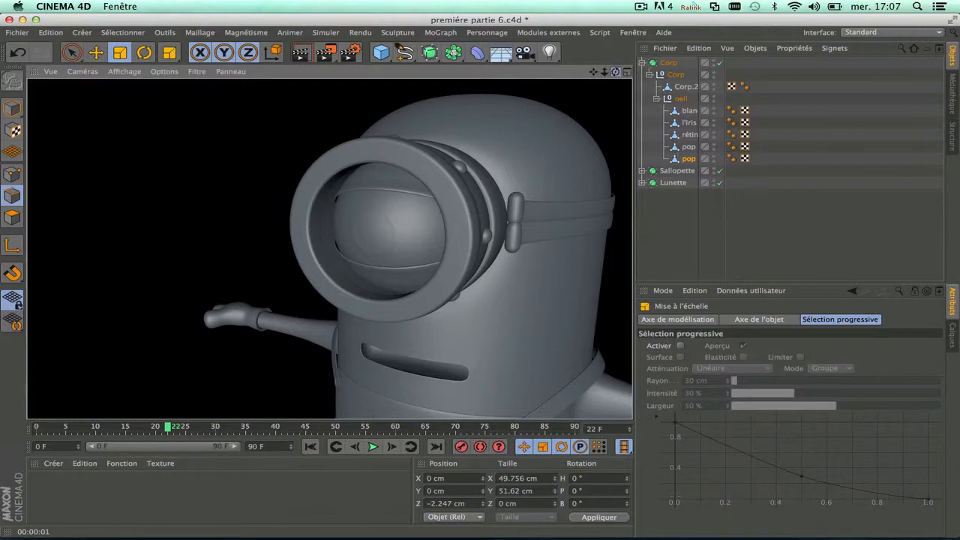
# Collapse the Corp hierarchy and hide the Corp, Sallopette and Lunette objects in the viewport
pyautogui.moveTo(615, 72); pyautogui.dragTo(484, 0)
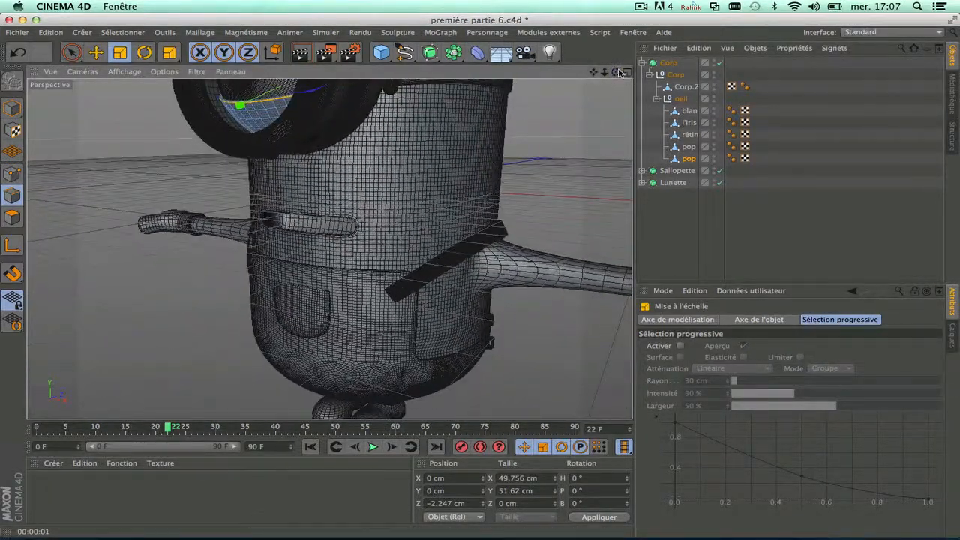
pyautogui.moveTo(619, 72); pyautogui.dragTo(448, 119)
pyautogui.scroll(3, 282, 206)
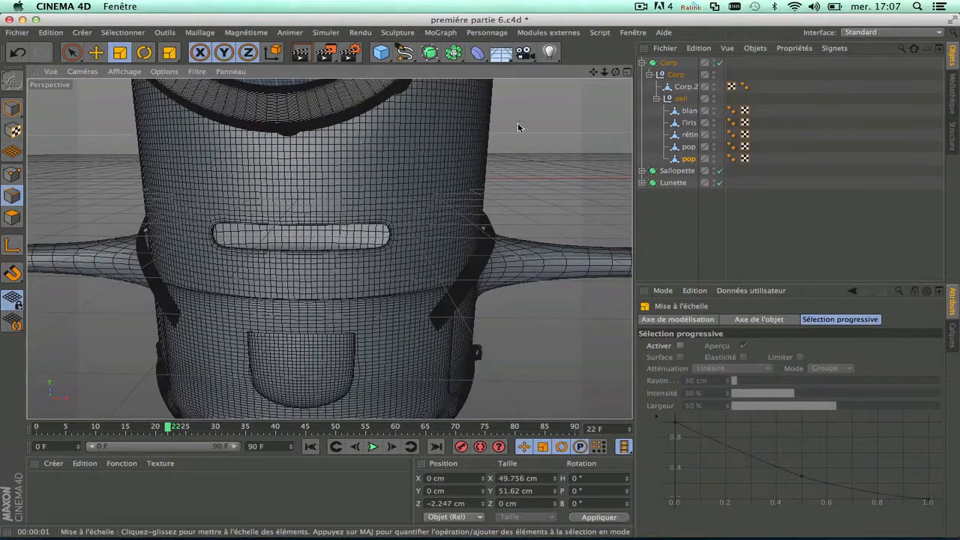
pyautogui.click(650, 75)
pyautogui.click(642, 63)
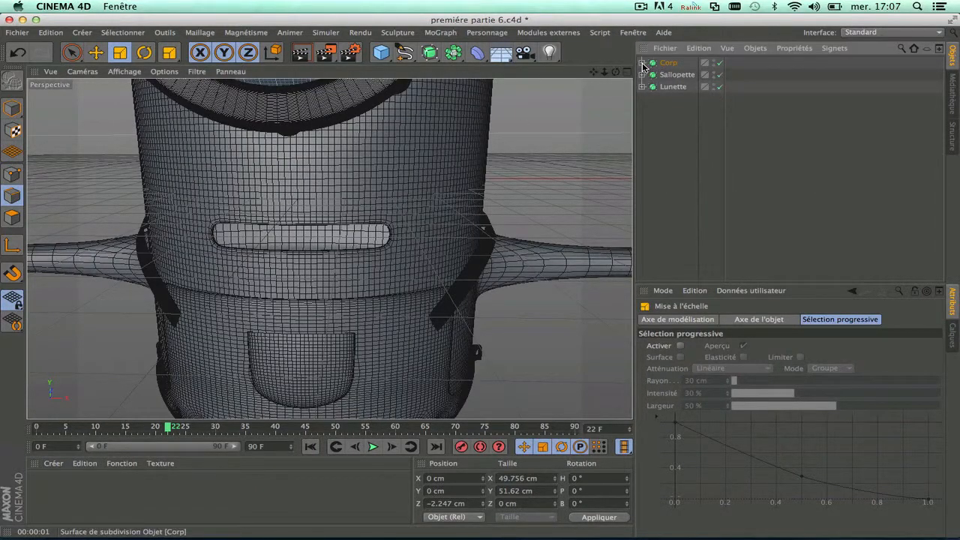
pyautogui.click(714, 62)
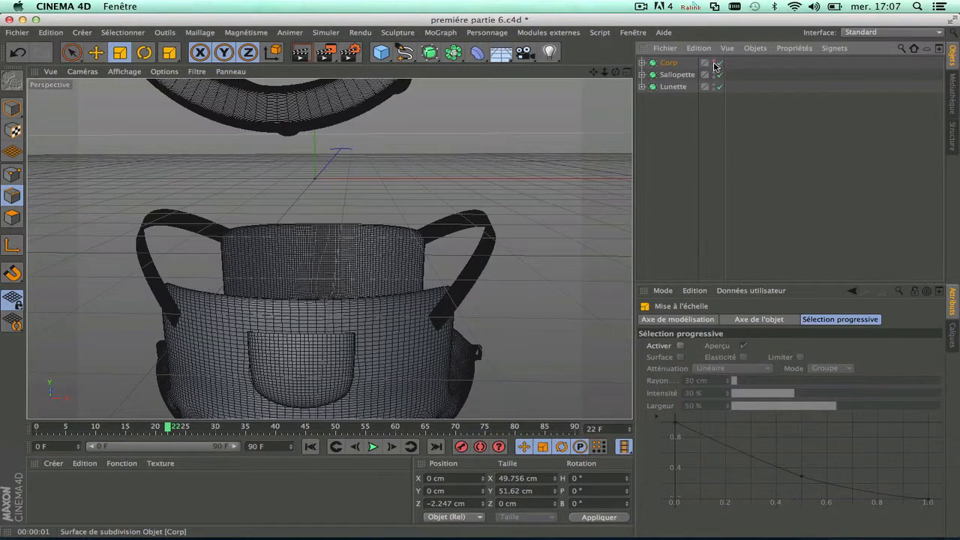
pyautogui.click(714, 73)
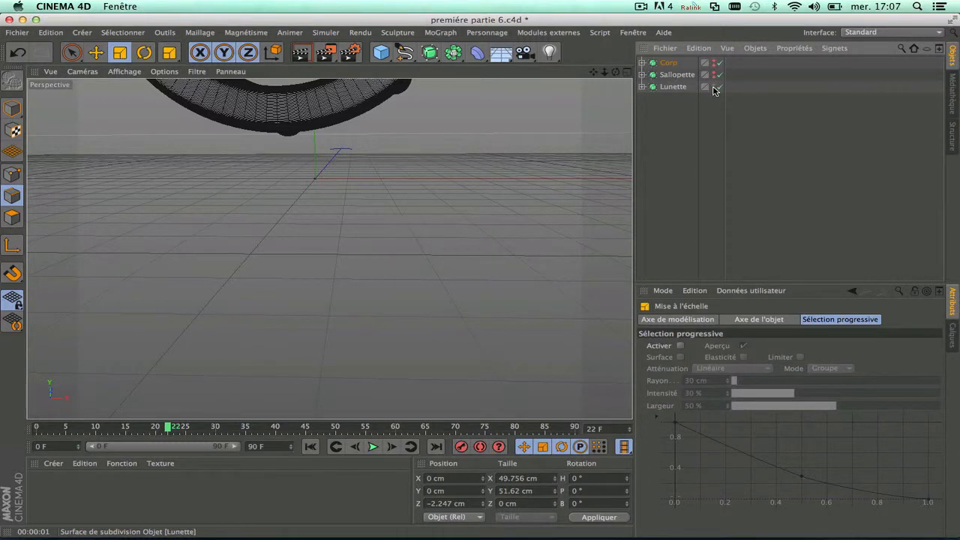
pyautogui.click(714, 86)
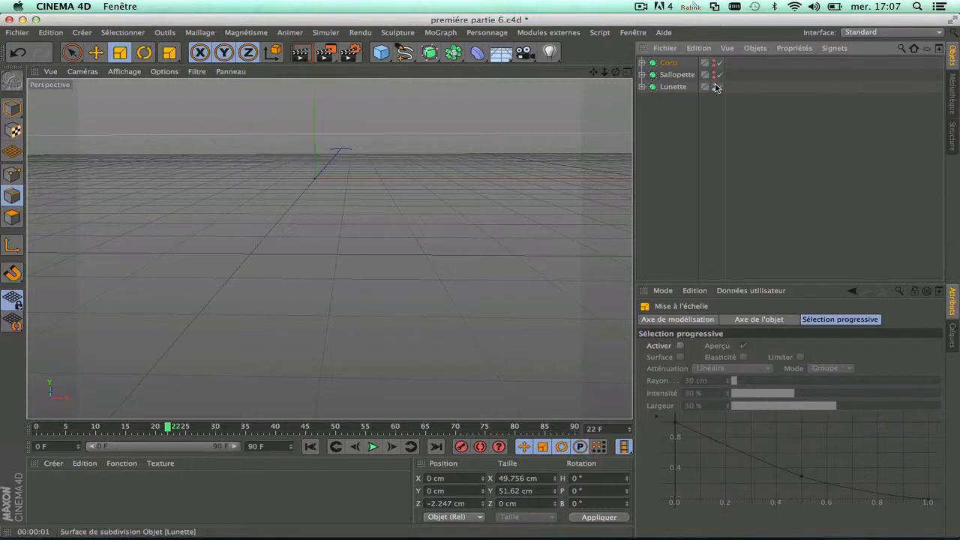
# Add a cube primitive and, in model mode, shrink its Z size to about 177 cm
pyautogui.scroll(-3, 404, 229)
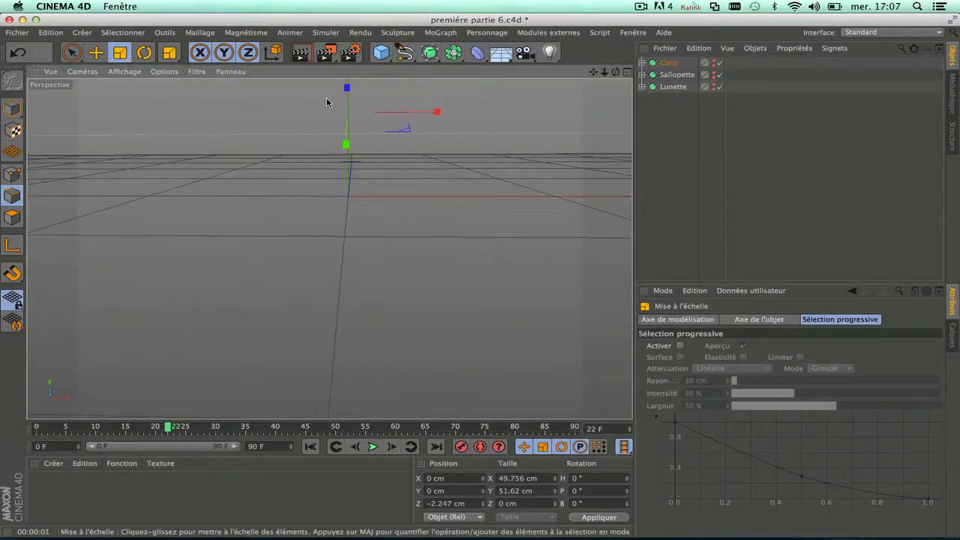
pyautogui.click(381, 51)
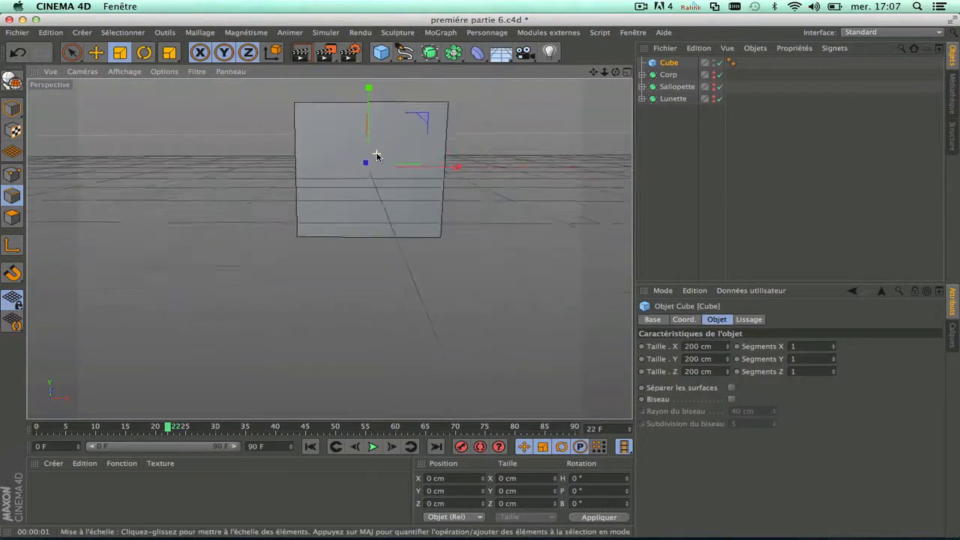
pyautogui.moveTo(593, 71); pyautogui.dragTo(342, 194)
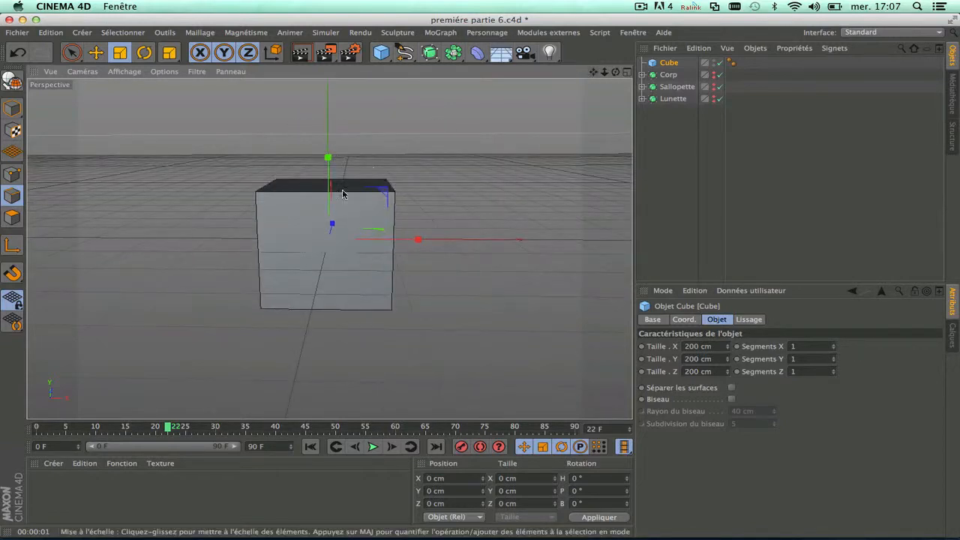
pyautogui.scroll(3, 315, 221)
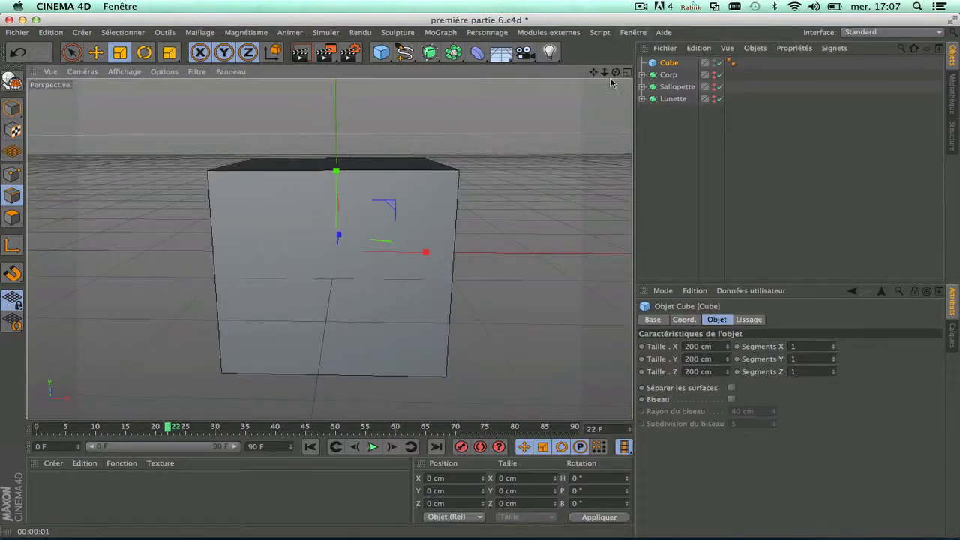
pyautogui.moveTo(615, 71); pyautogui.dragTo(603, 75)
pyautogui.click(12, 109)
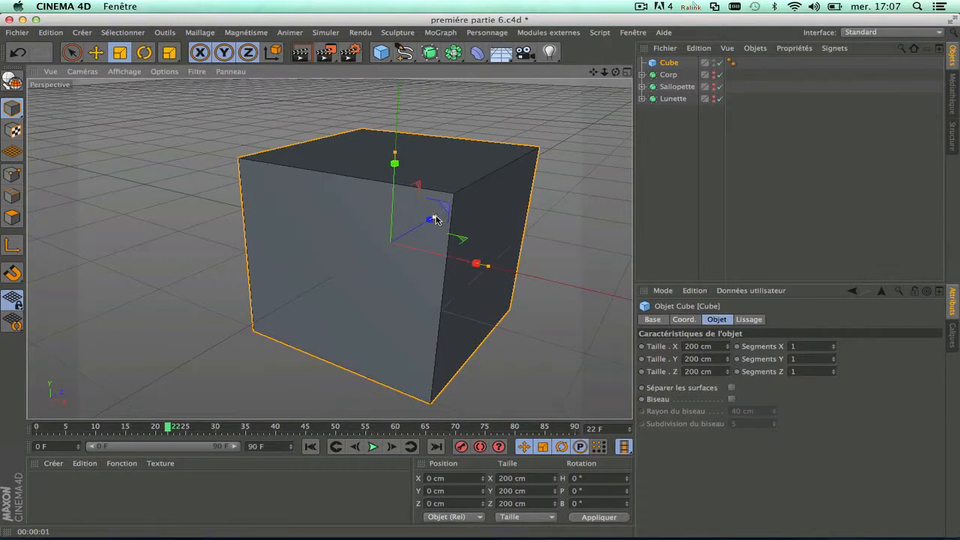
pyautogui.moveTo(433, 220)
pyautogui.mouseDown()
pyautogui.moveTo(417, 236)
pyautogui.moveTo(434, 228)
pyautogui.mouseUp()
# Set the cube's segments to 13 in X, 11 in Y and 11 in Z
pyautogui.click(814, 347)
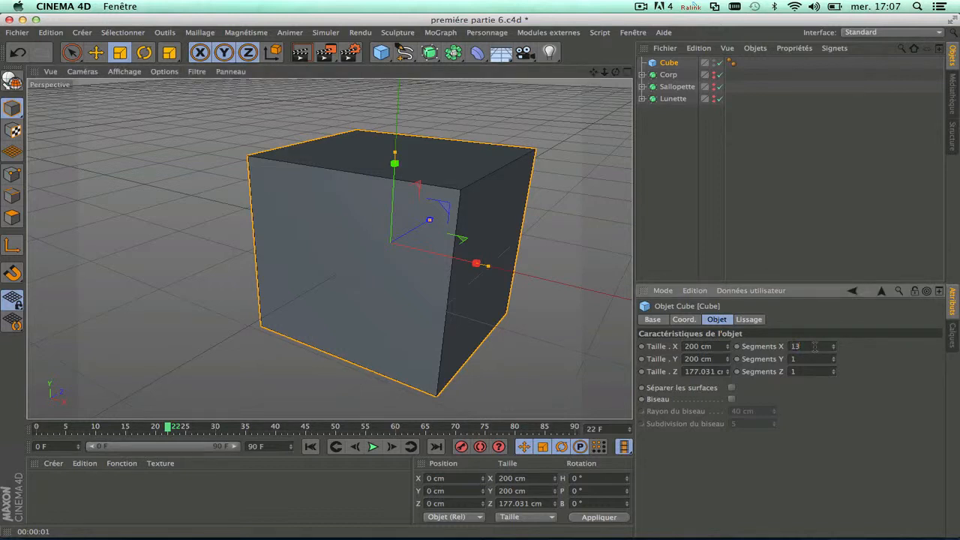
pyautogui.click(808, 361)
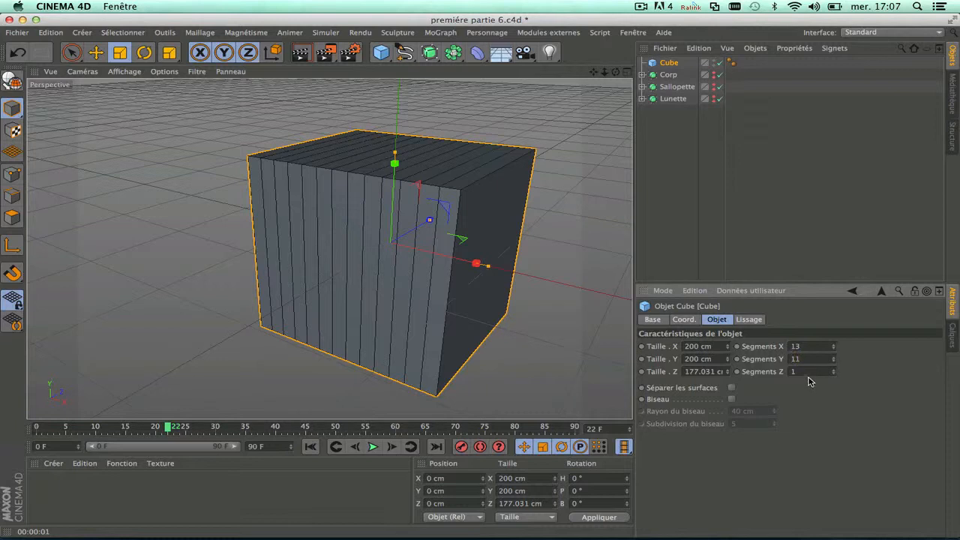
pyautogui.click(810, 372)
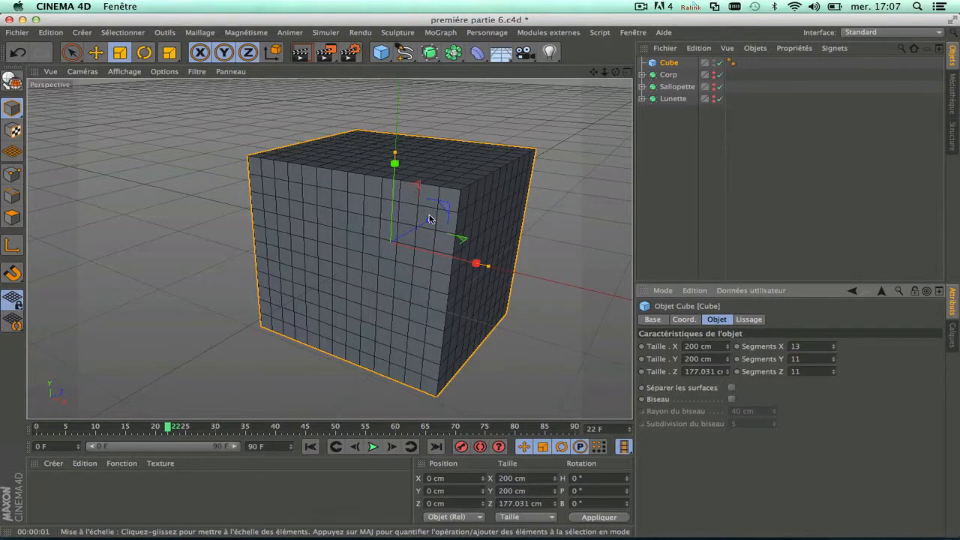
# Reshape the cube into a long thin bar of about 736 cm in X, 103 cm in Y and 59 cm in Z
pyautogui.moveTo(429, 218); pyautogui.dragTo(413, 231)
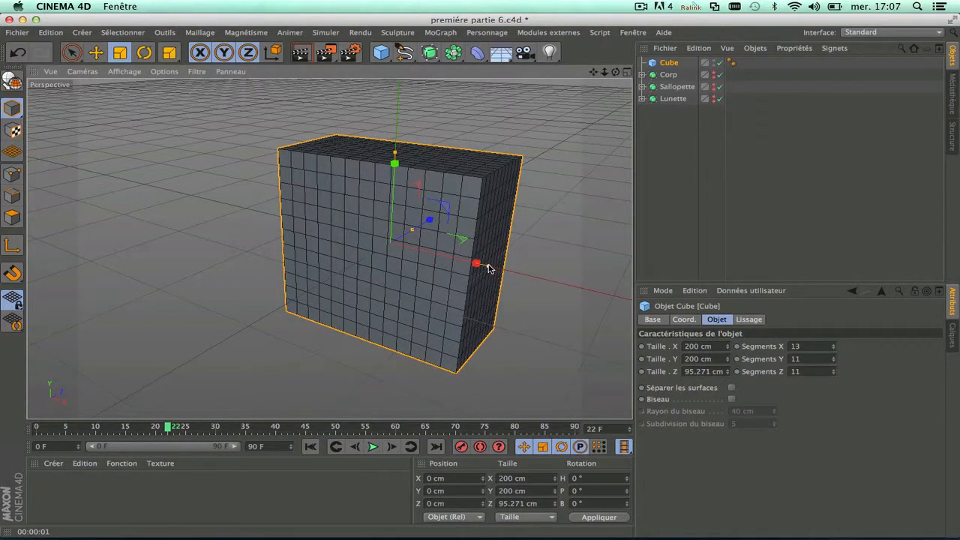
pyautogui.moveTo(488, 268); pyautogui.dragTo(622, 225)
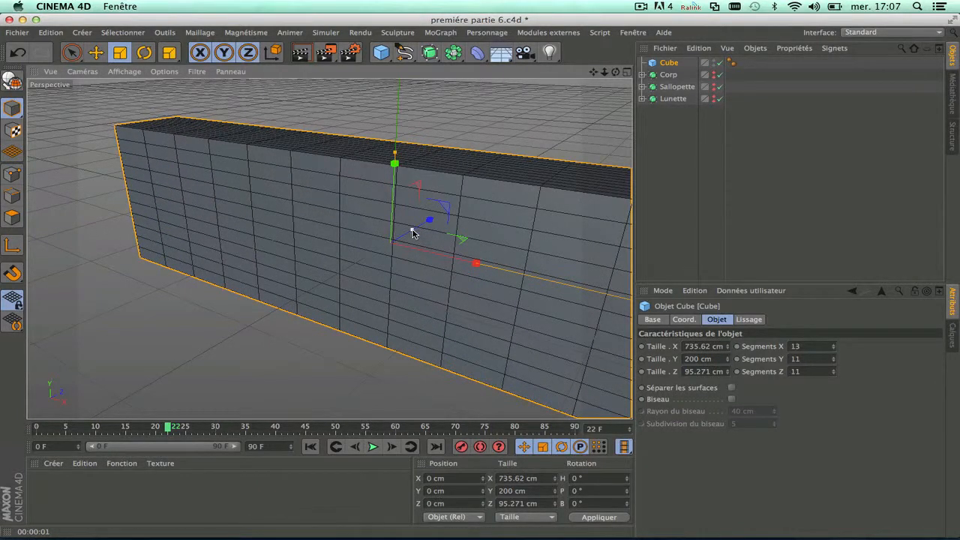
pyautogui.moveTo(412, 233); pyautogui.dragTo(408, 236)
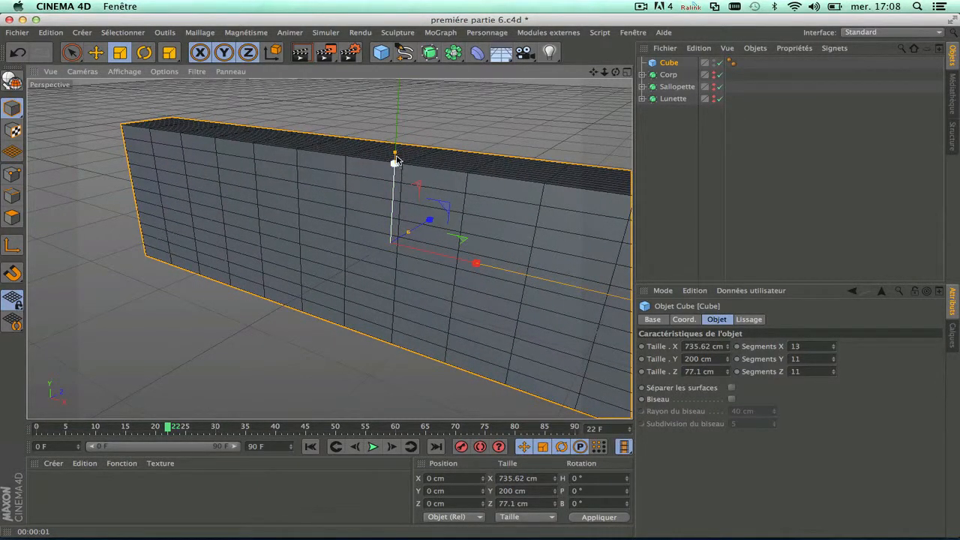
pyautogui.moveTo(396, 159); pyautogui.dragTo(390, 201)
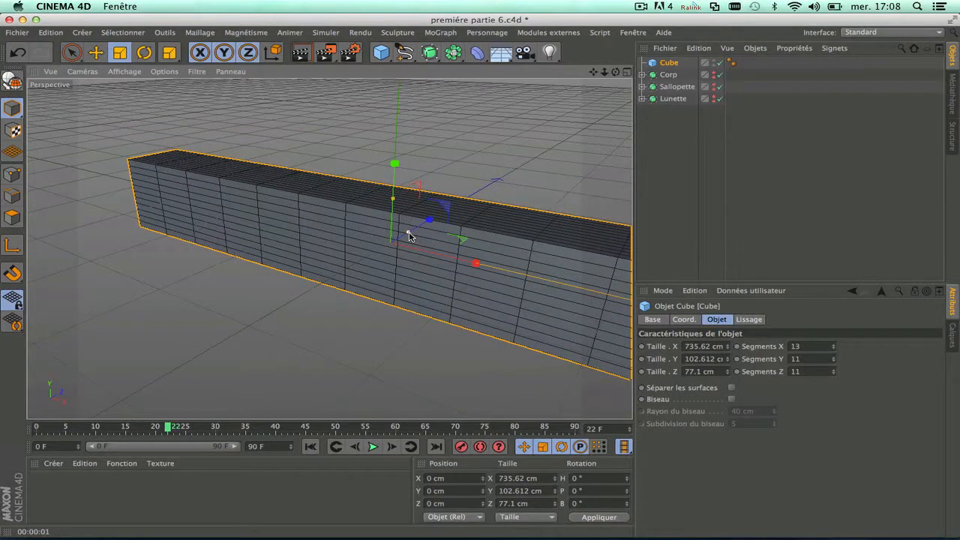
pyautogui.moveTo(408, 236); pyautogui.dragTo(405, 238)
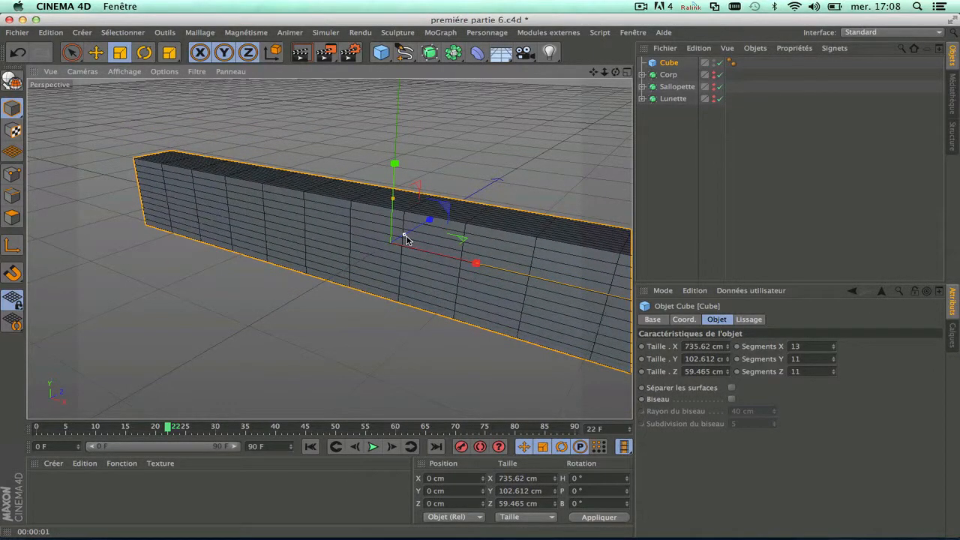
# Lengthen the bar along X to about 916 cm
pyautogui.scroll(-5, 406, 239)
pyautogui.moveTo(615, 72); pyautogui.dragTo(507, 208)
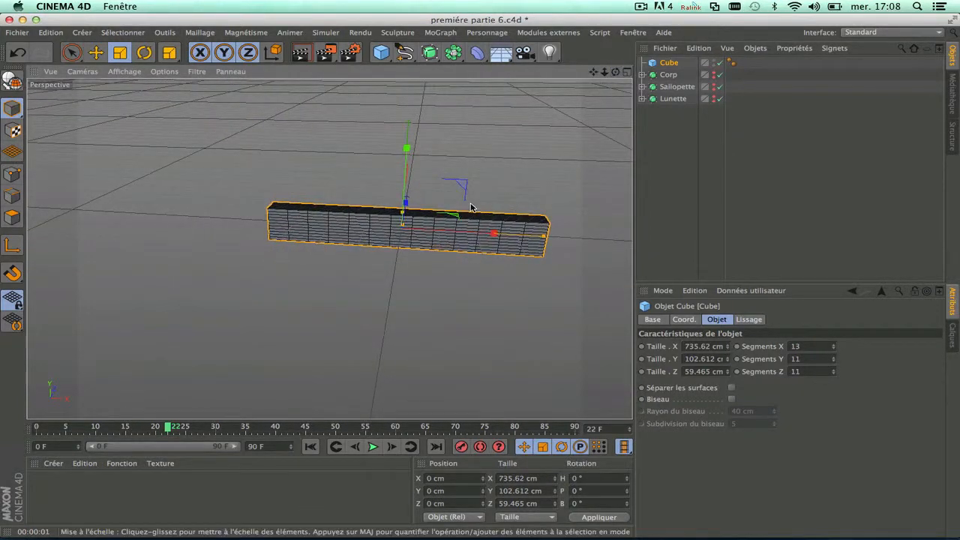
pyautogui.scroll(6, 471, 207)
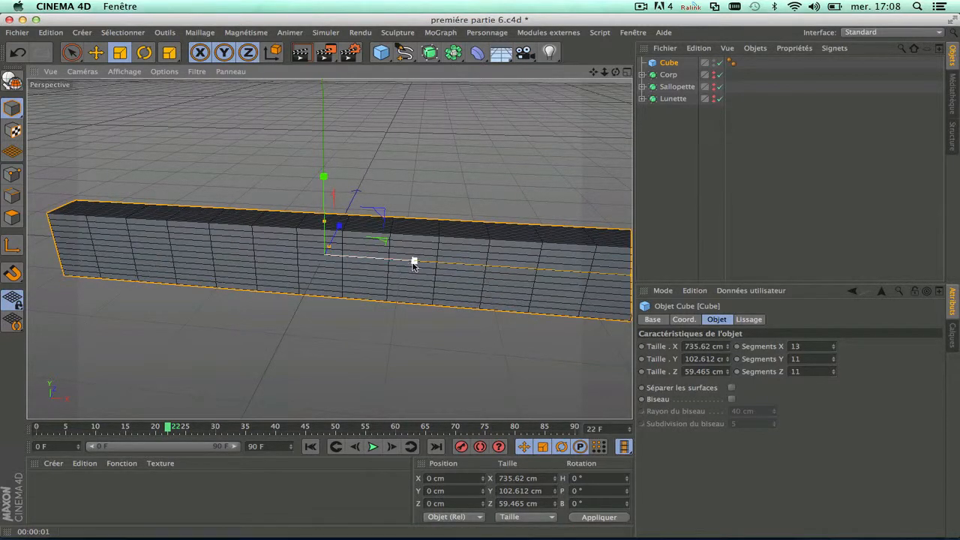
pyautogui.scroll(-3, 440, 272)
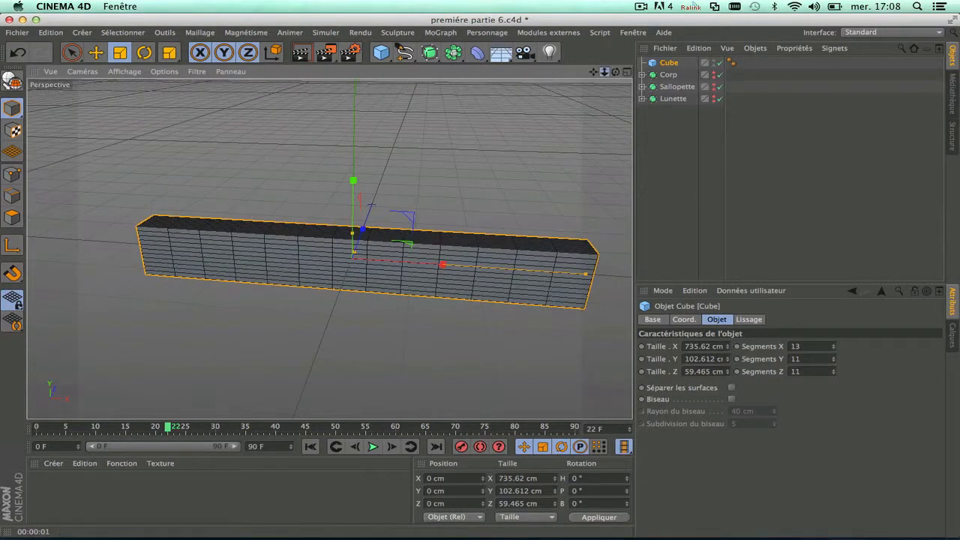
pyautogui.scroll(-2, 328, 248)
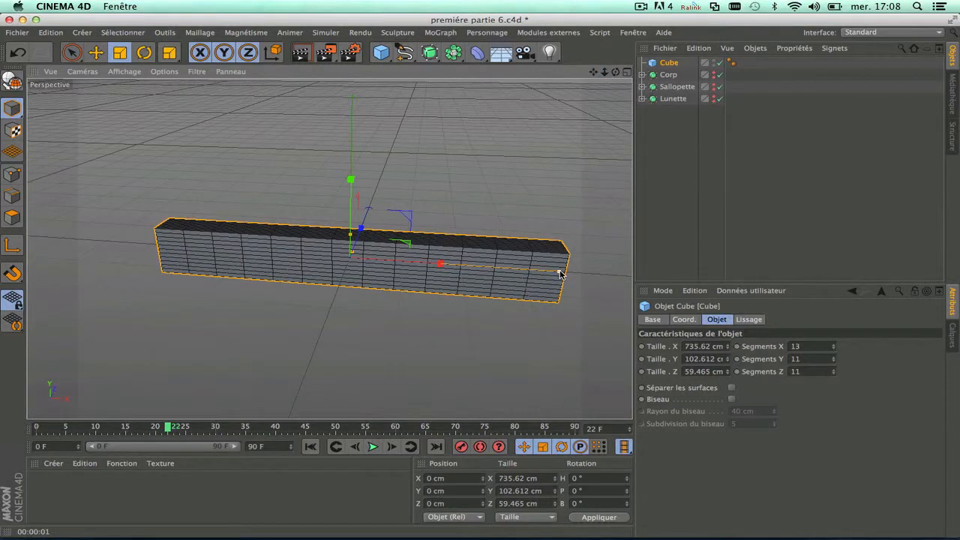
pyautogui.moveTo(560, 274); pyautogui.dragTo(632, 296)
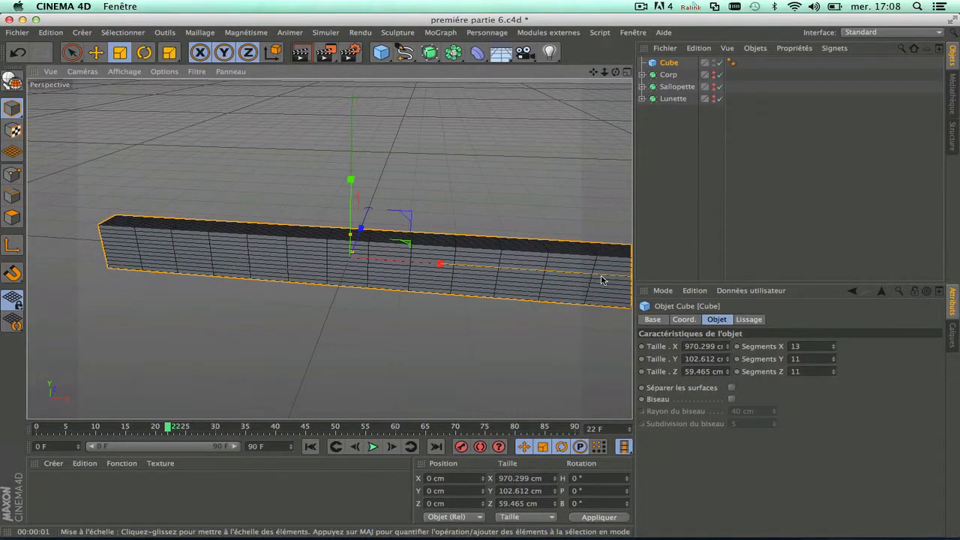
pyautogui.scroll(-1, 602, 279)
pyautogui.keyDown('alt'); pyautogui.moveTo(372, 252); pyautogui.dragTo(321, 248, button='middle'); pyautogui.keyUp('alt')
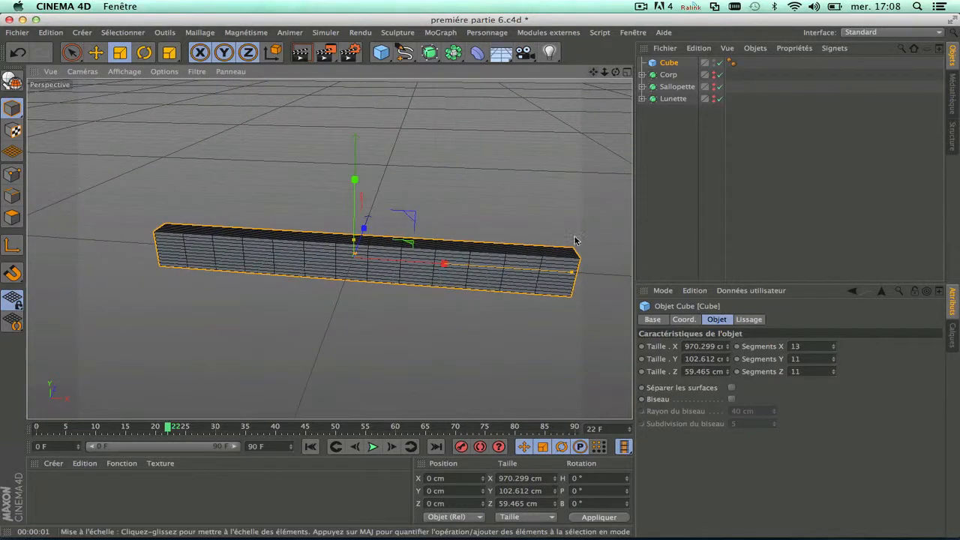
pyautogui.moveTo(572, 278); pyautogui.dragTo(558, 272)
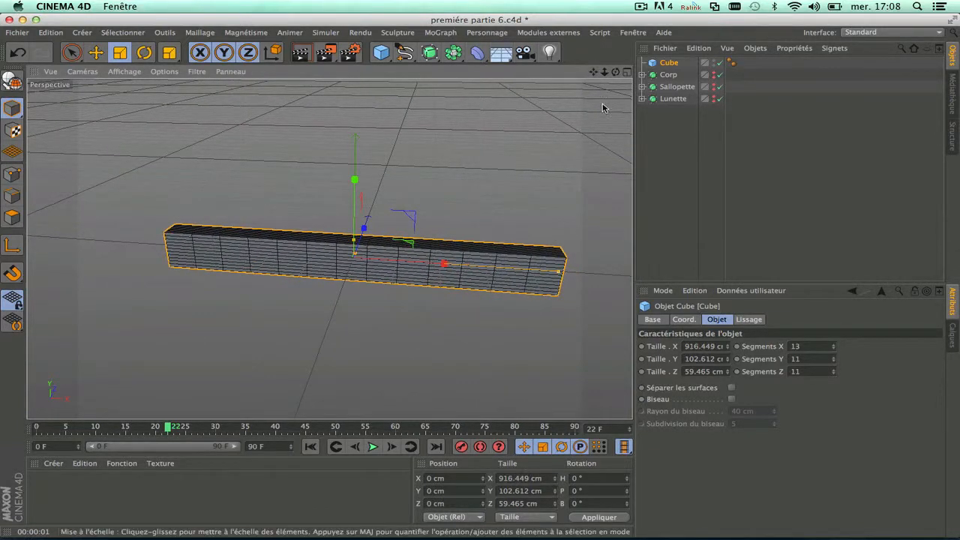
# Convert the bar to an editable polygon object and activate the selection brush in polygon mode
pyautogui.moveTo(611, 75); pyautogui.dragTo(420, 130)
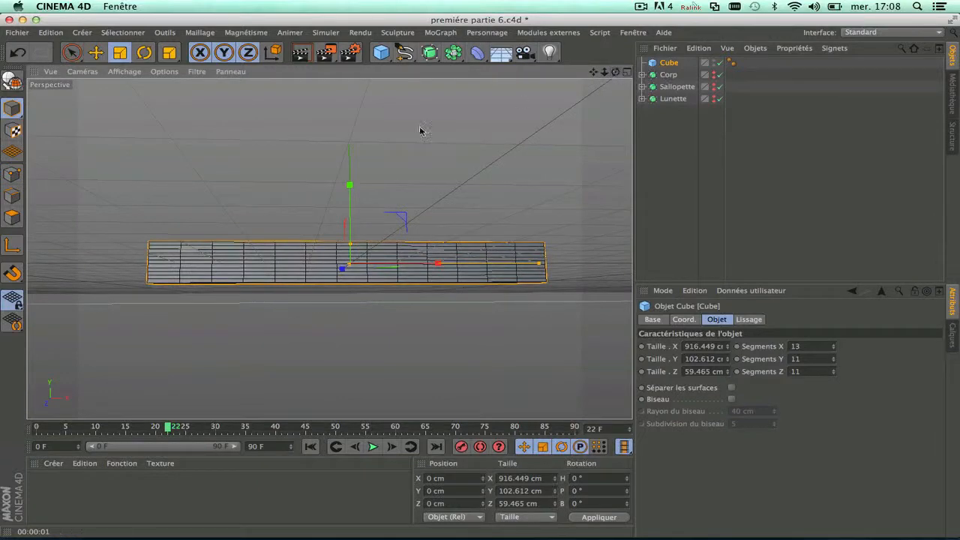
pyautogui.click(12, 81)
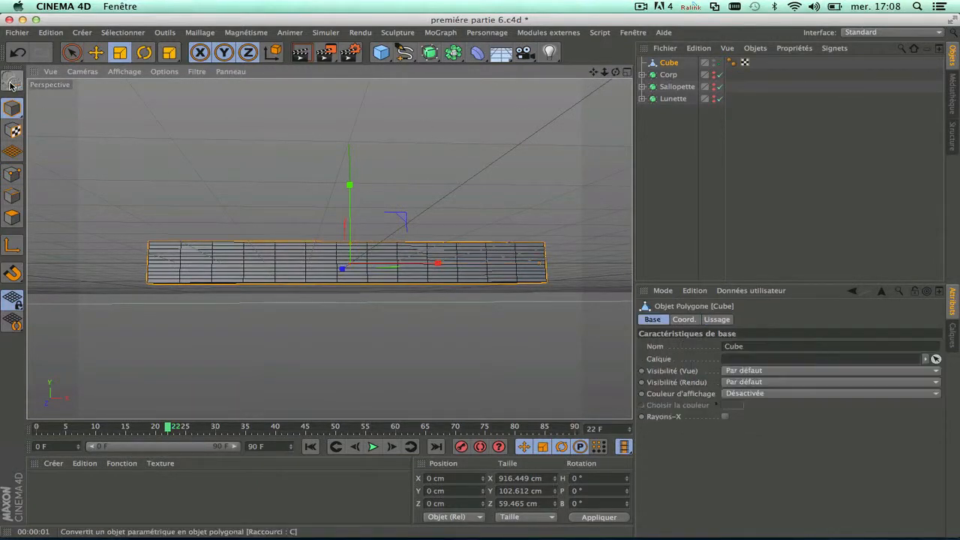
pyautogui.scroll(5, 195, 293)
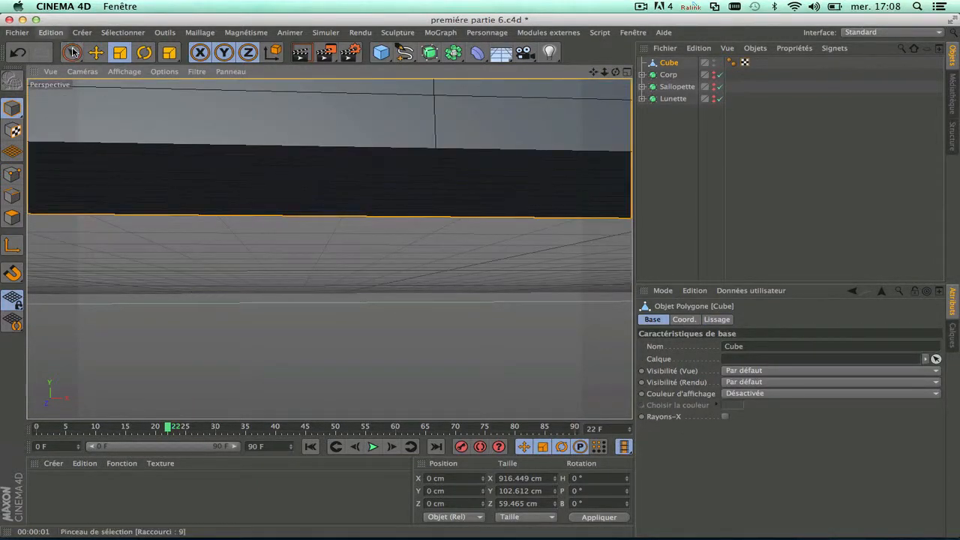
pyautogui.click(72, 51)
pyautogui.click(12, 217)
# Select the first, third and fifth polygon columns on the bar's underside, counting from one end
pyautogui.scroll(-5, 199, 215)
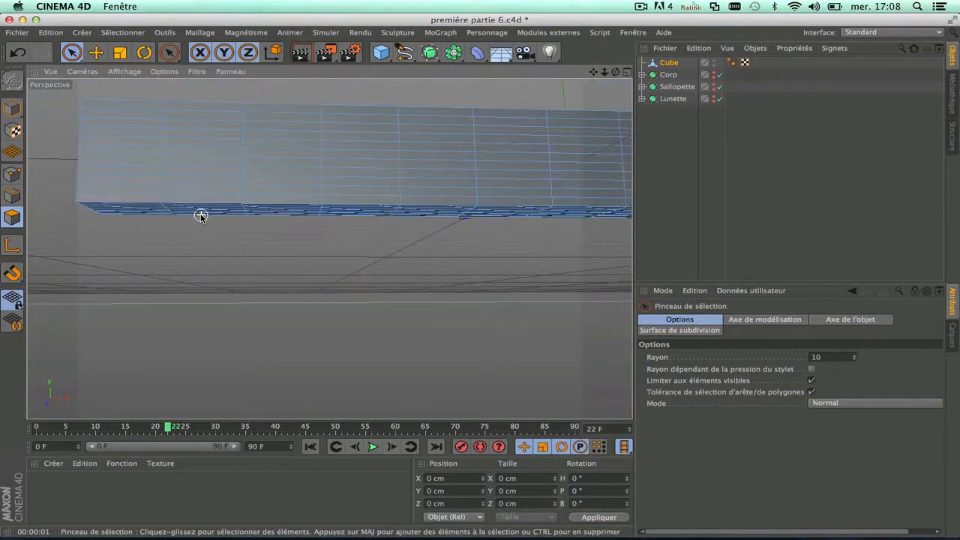
pyautogui.moveTo(615, 71)
pyautogui.mouseDown()
pyautogui.moveTo(327, 248)
pyautogui.moveTo(300, 255)
pyautogui.mouseUp()
pyautogui.scroll(4, 174, 224)
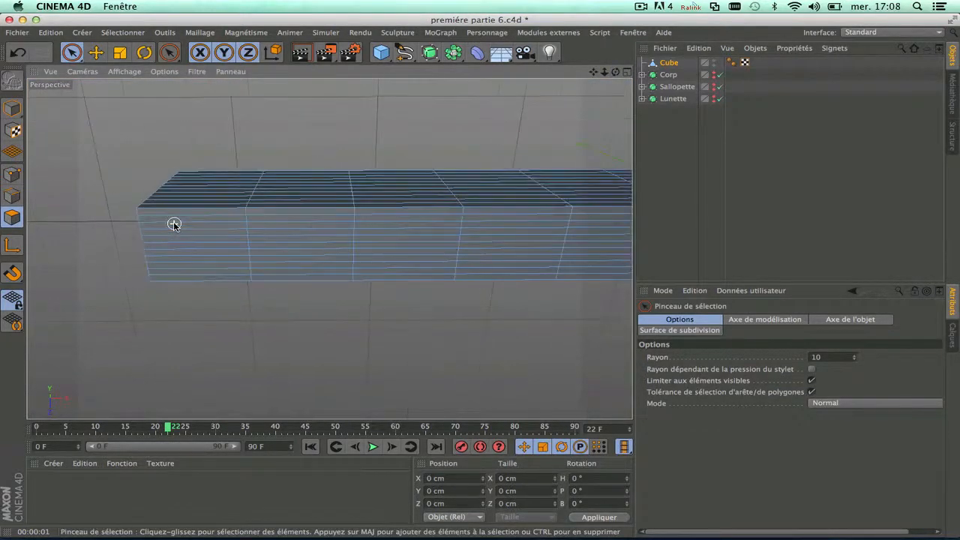
pyautogui.moveTo(195, 216); pyautogui.dragTo(193, 249)
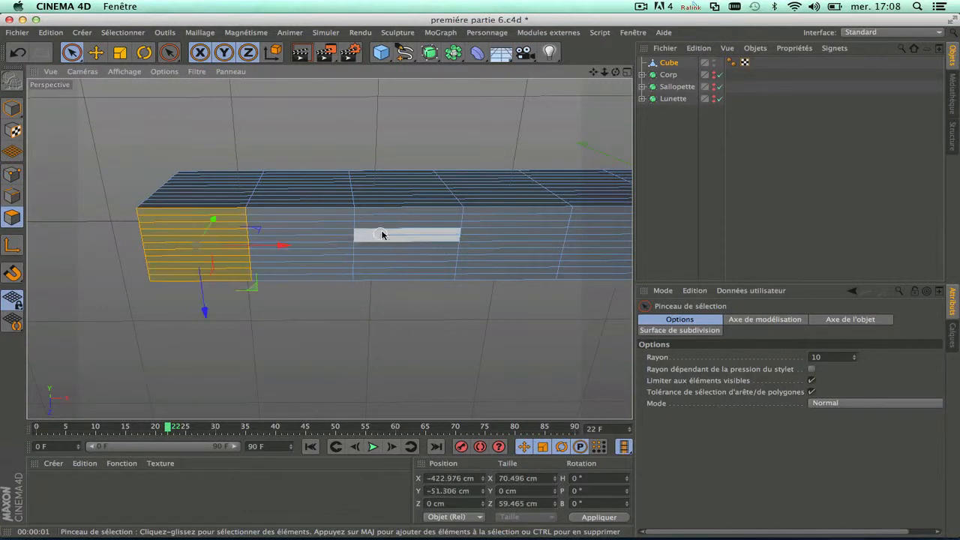
pyautogui.keyDown('shift'); pyautogui.moveTo(393, 221); pyautogui.dragTo(387, 274); pyautogui.keyUp('shift')
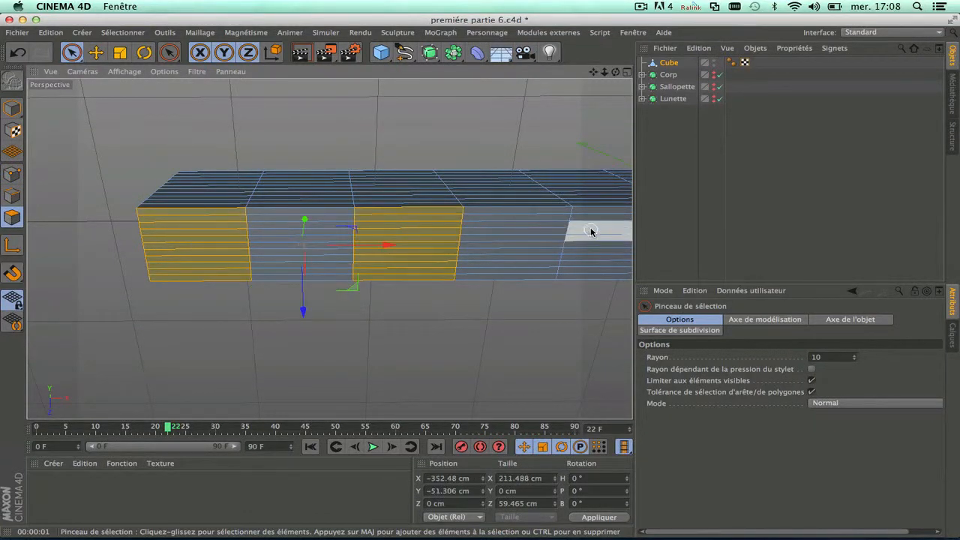
pyautogui.keyDown('shift'); pyautogui.moveTo(589, 225); pyautogui.dragTo(597, 270); pyautogui.keyUp('shift')
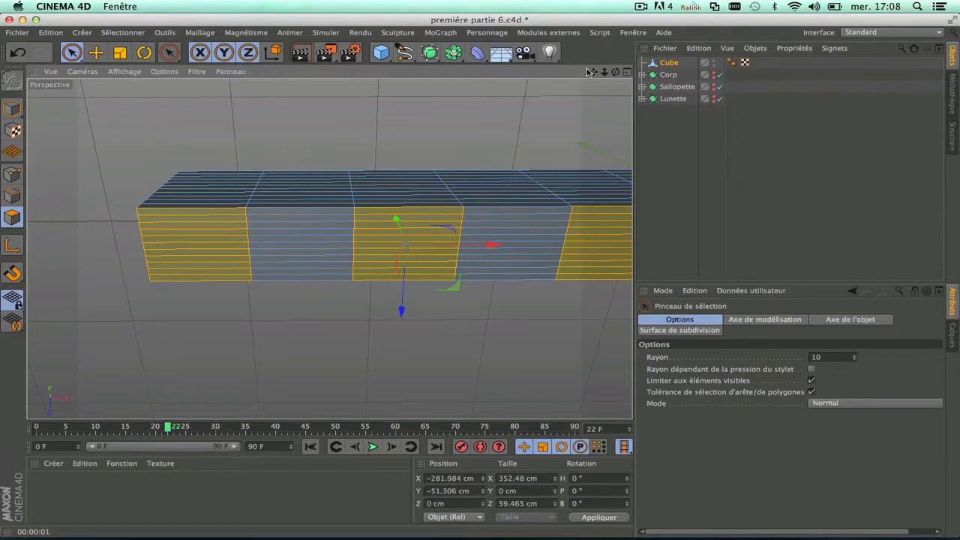
# Add the seventh, ninth, eleventh and thirteenth polygon columns of the bar's underside to the selection
pyautogui.moveTo(593, 72); pyautogui.dragTo(166, 44)
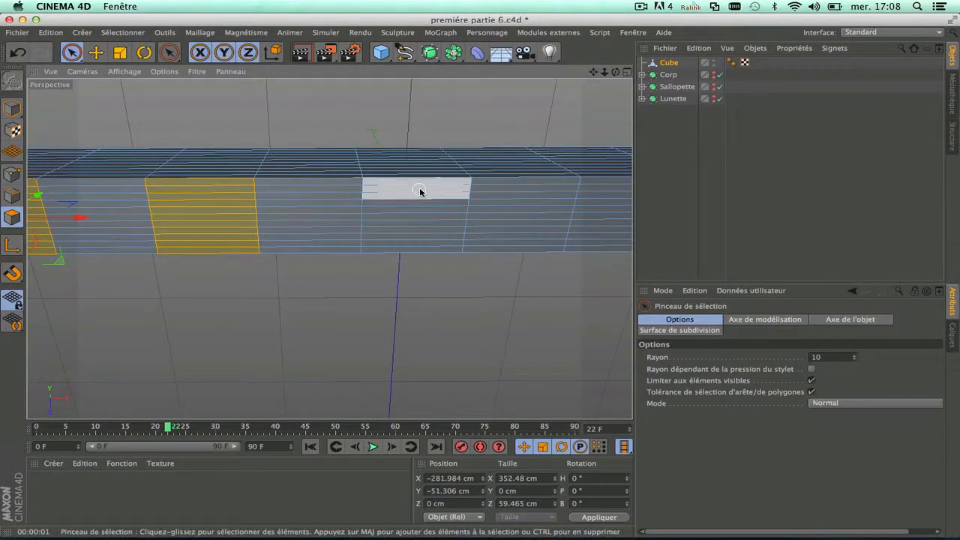
pyautogui.keyDown('shift'); pyautogui.click(420, 192); pyautogui.keyUp('shift')
pyautogui.keyDown('shift'); pyautogui.moveTo(604, 194); pyautogui.dragTo(600, 248); pyautogui.keyUp('shift')
pyautogui.moveTo(593, 72); pyautogui.dragTo(330, 248)
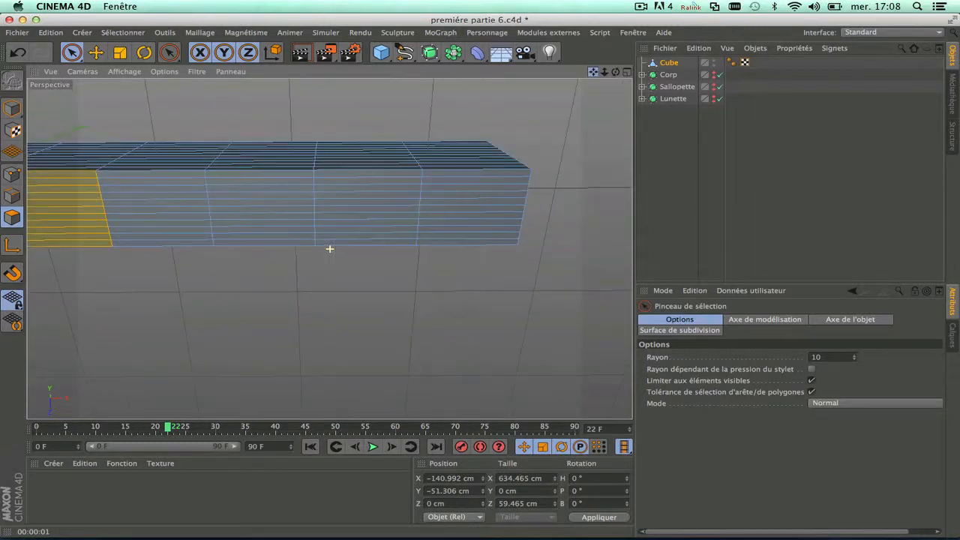
pyautogui.keyDown('shift'); pyautogui.click(279, 192); pyautogui.keyUp('shift')
pyautogui.keyDown('shift'); pyautogui.moveTo(468, 176); pyautogui.dragTo(466, 244); pyautogui.keyUp('shift')
# Add a subdivision surface and nest the bar's polygon object inside it
pyautogui.moveTo(615, 72); pyautogui.dragTo(423, 175)
pyautogui.scroll(-5, 422, 176)
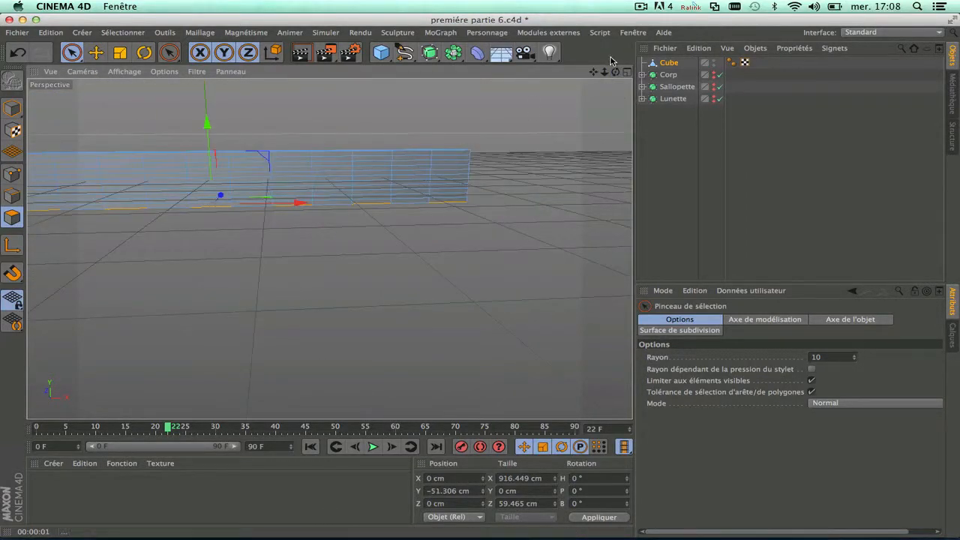
pyautogui.moveTo(593, 72); pyautogui.dragTo(313, 248)
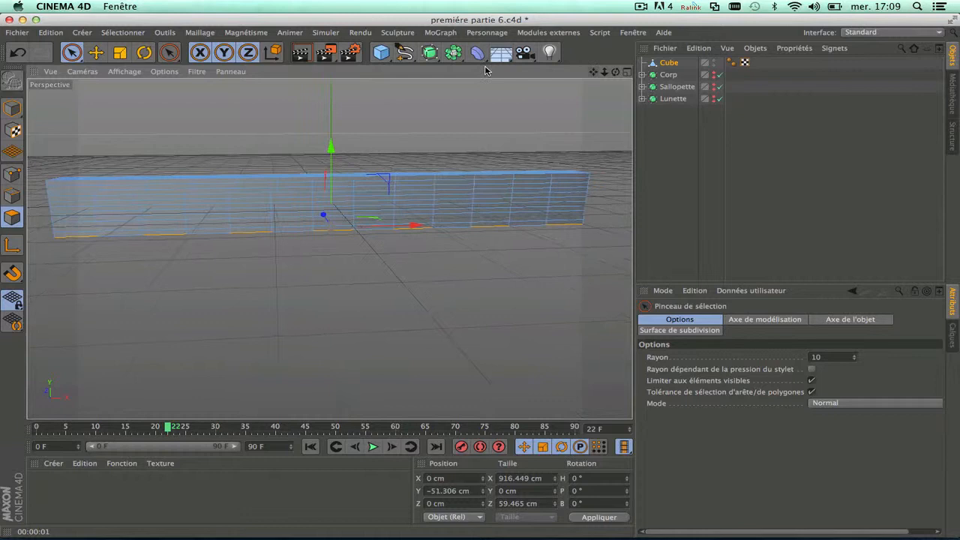
pyautogui.click(429, 53)
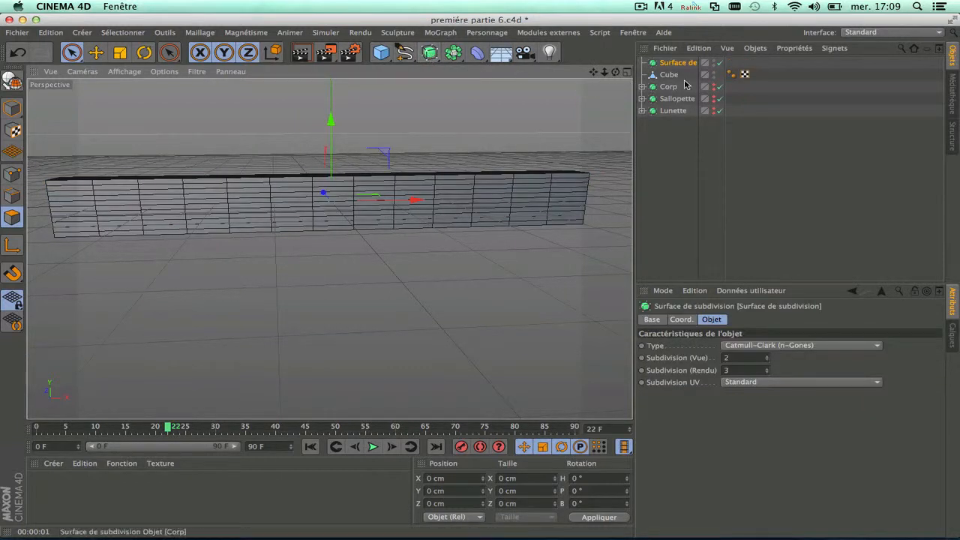
pyautogui.moveTo(668, 75); pyautogui.dragTo(677, 65)
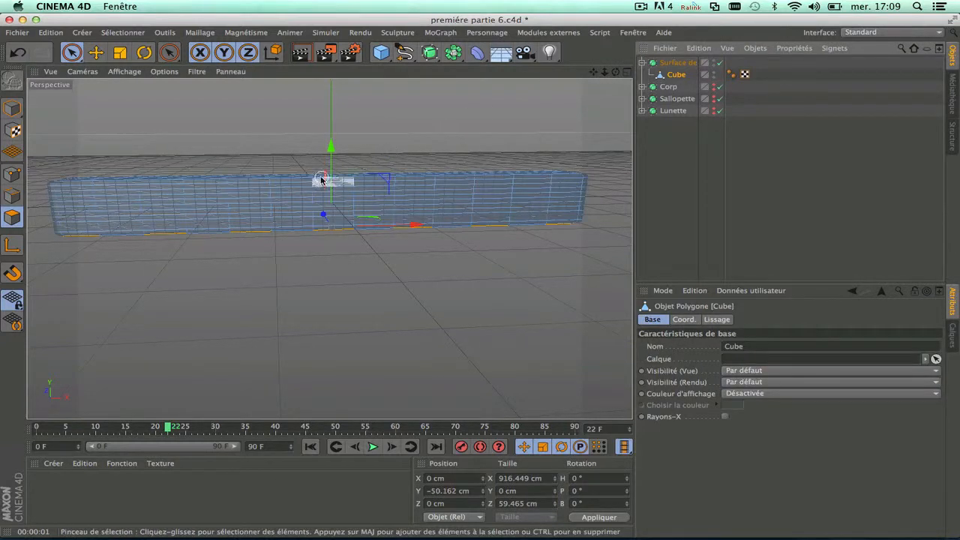
# Extrude the selected underside polygons by about 12.6 cm with the caps option (Couvercles) disabled
pyautogui.moveTo(172, 50); pyautogui.dragTo(214, 133)
pyautogui.scroll(1, 183, 249)
pyautogui.moveTo(195, 262); pyautogui.dragTo(199, 262)
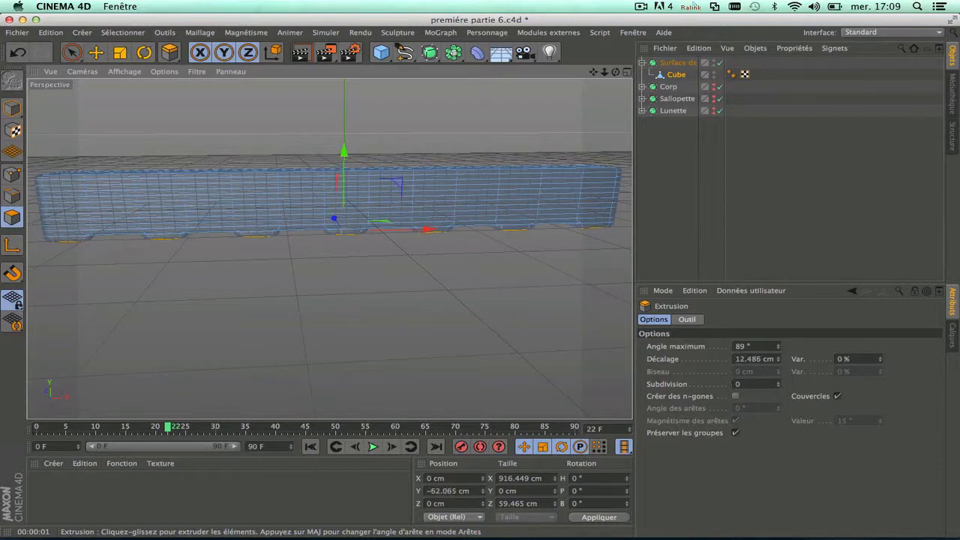
pyautogui.scroll(3, 259, 222)
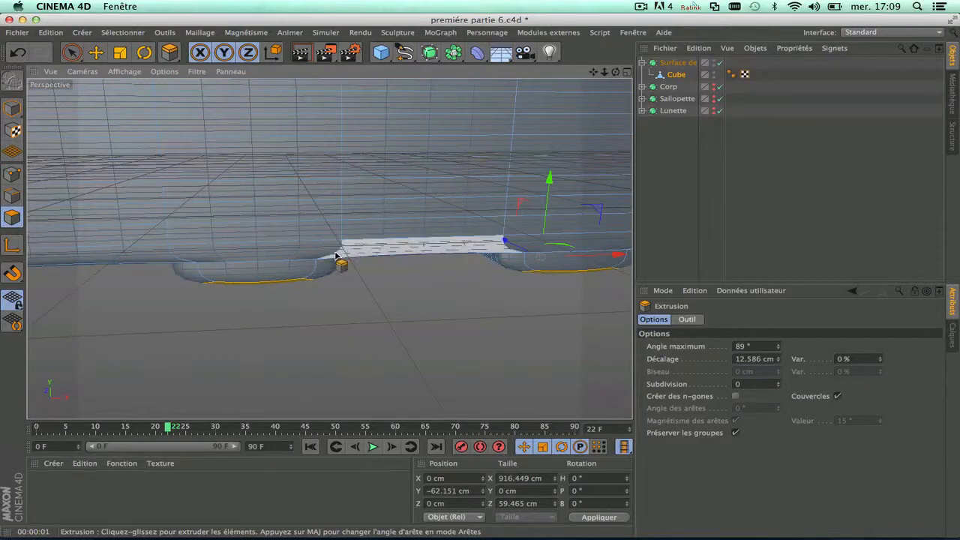
pyautogui.moveTo(616, 76)
pyautogui.mouseDown()
pyautogui.moveTo(327, 249)
pyautogui.moveTo(616, 76)
pyautogui.mouseUp()
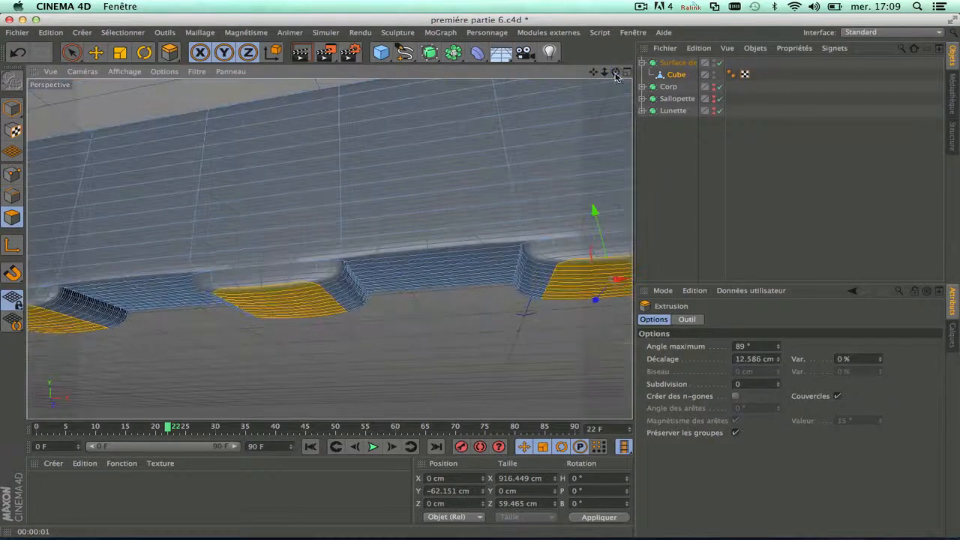
pyautogui.click(837, 396)
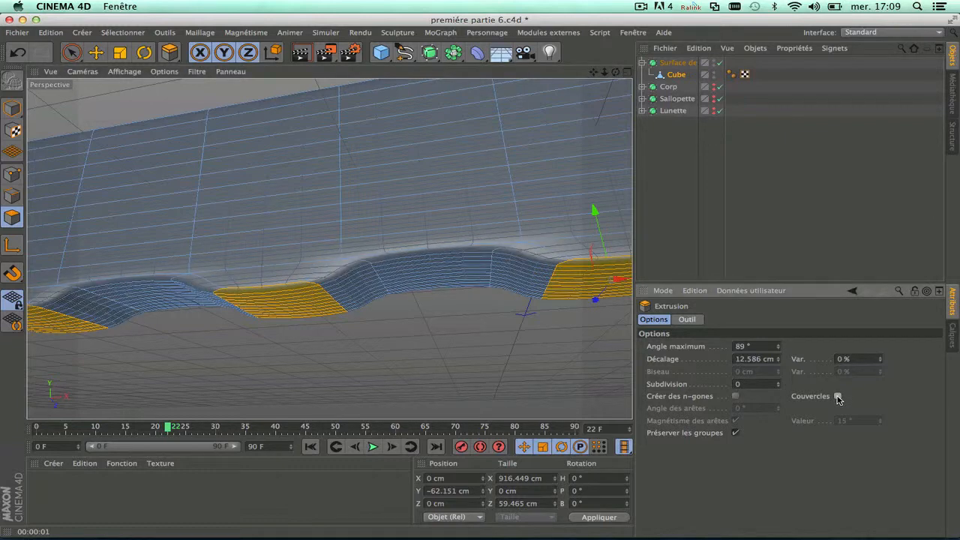
# Lower the extruded underside polygons along Y to about -64.8 cm
pyautogui.scroll(-3, 540, 345)
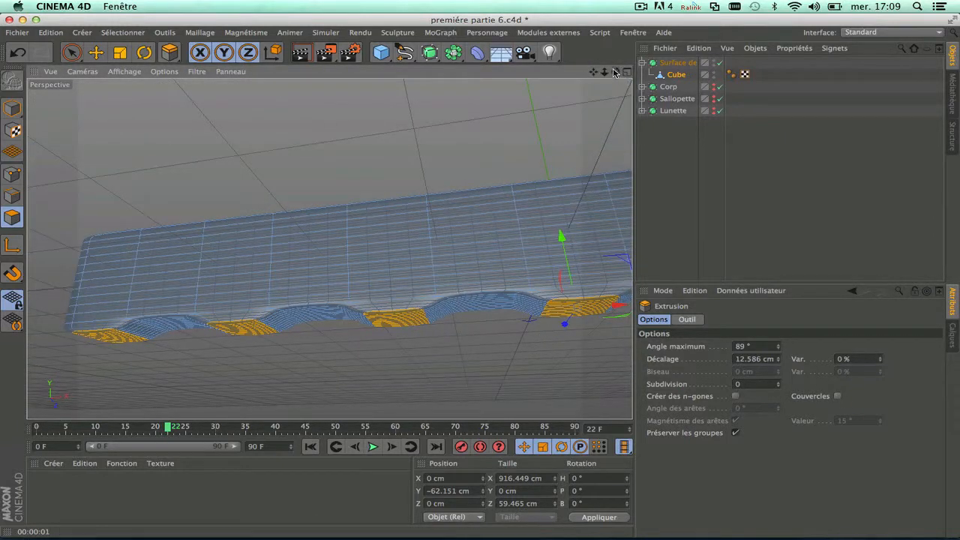
pyautogui.moveTo(615, 72); pyautogui.dragTo(328, 248)
pyautogui.scroll(-2, 472, 161)
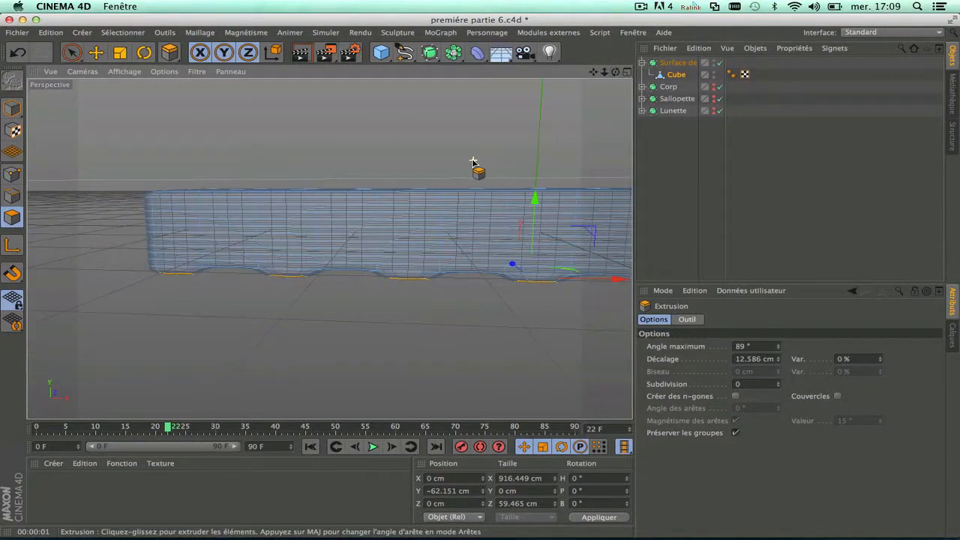
pyautogui.moveTo(535, 198); pyautogui.dragTo(537, 202)
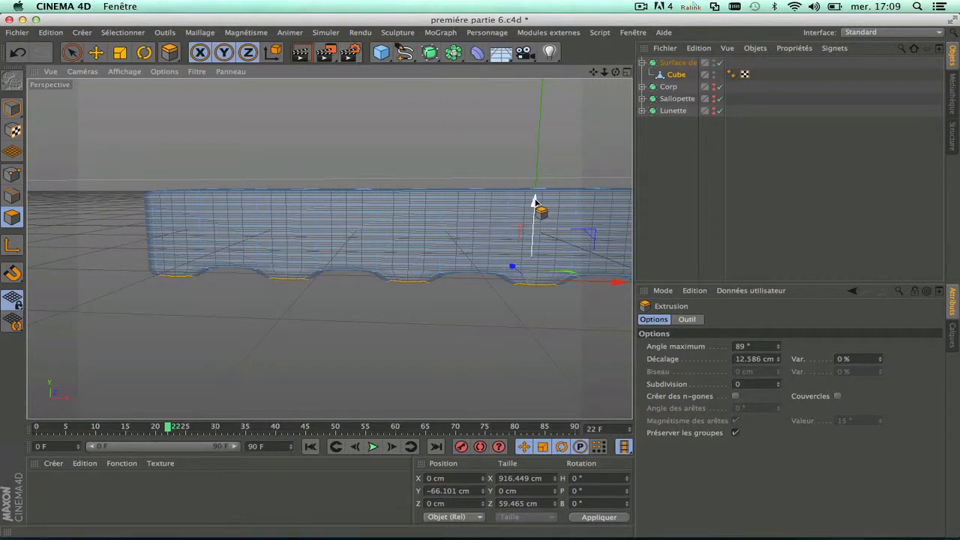
pyautogui.moveTo(534, 201); pyautogui.dragTo(536, 198)
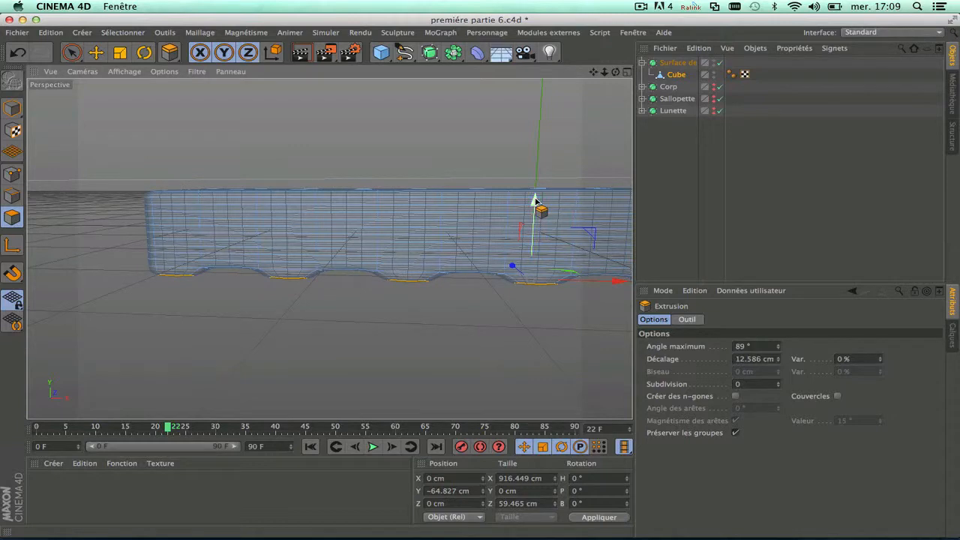
# Add a new cube in model mode and set its segments to 4 in X, 3 in Y and 3 in Z
pyautogui.keyDown('alt'); pyautogui.moveTo(480, 278); pyautogui.dragTo(316, 249, button='middle'); pyautogui.keyUp('alt')
pyautogui.click(377, 54)
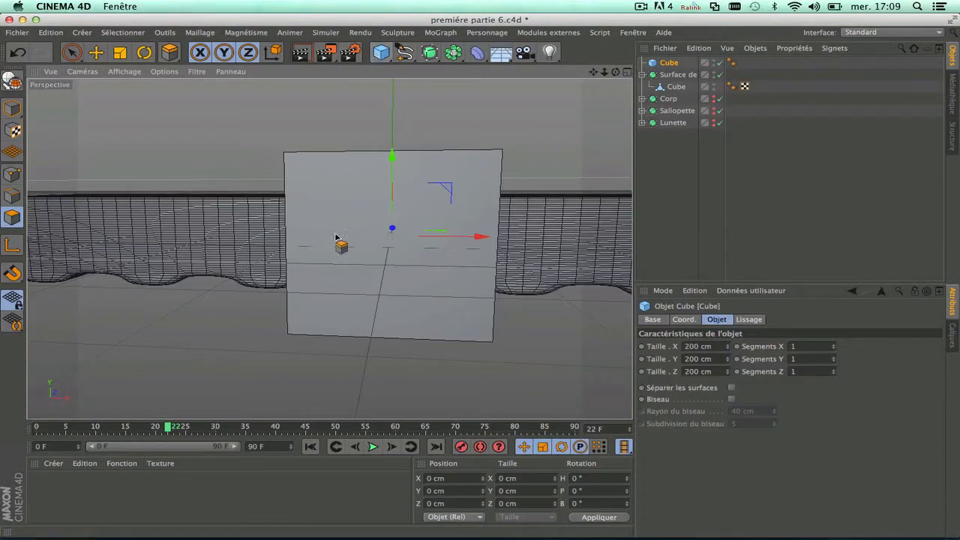
pyautogui.scroll(-5, 343, 247)
pyautogui.moveTo(593, 71); pyautogui.dragTo(555, 85)
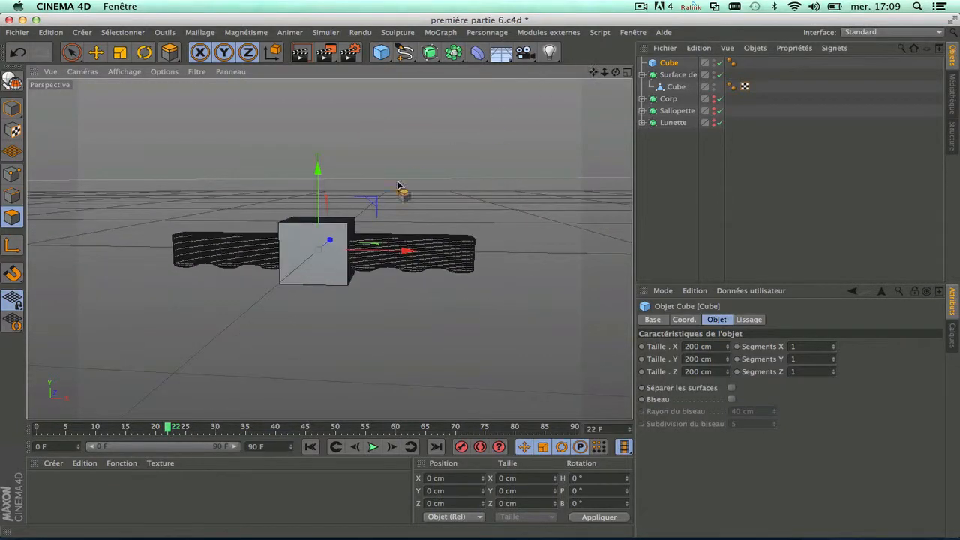
pyautogui.scroll(5, 331, 222)
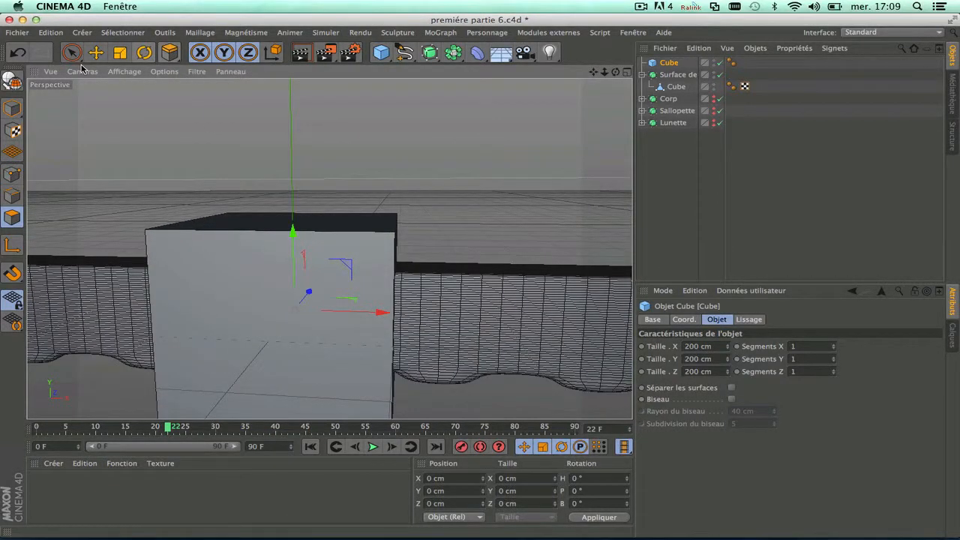
pyautogui.click(120, 53)
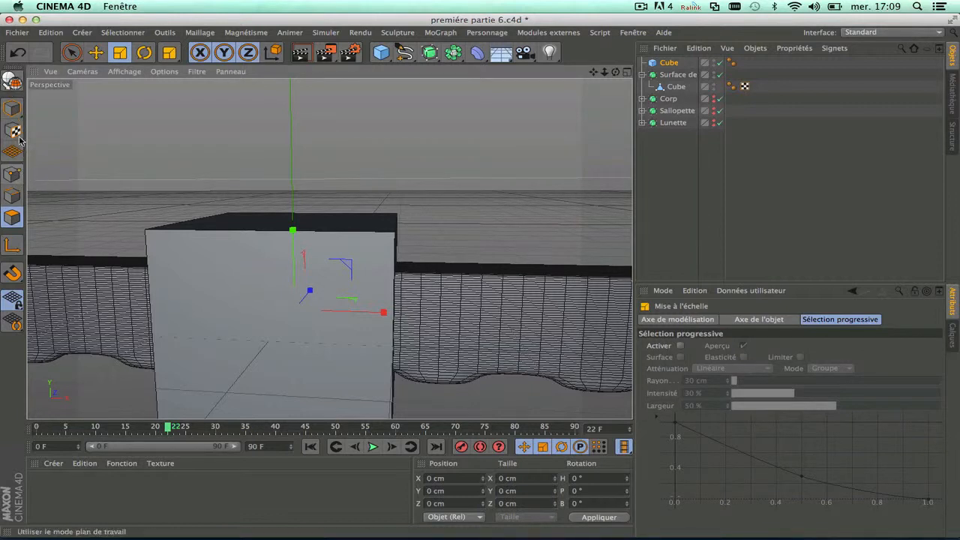
pyautogui.click(13, 112)
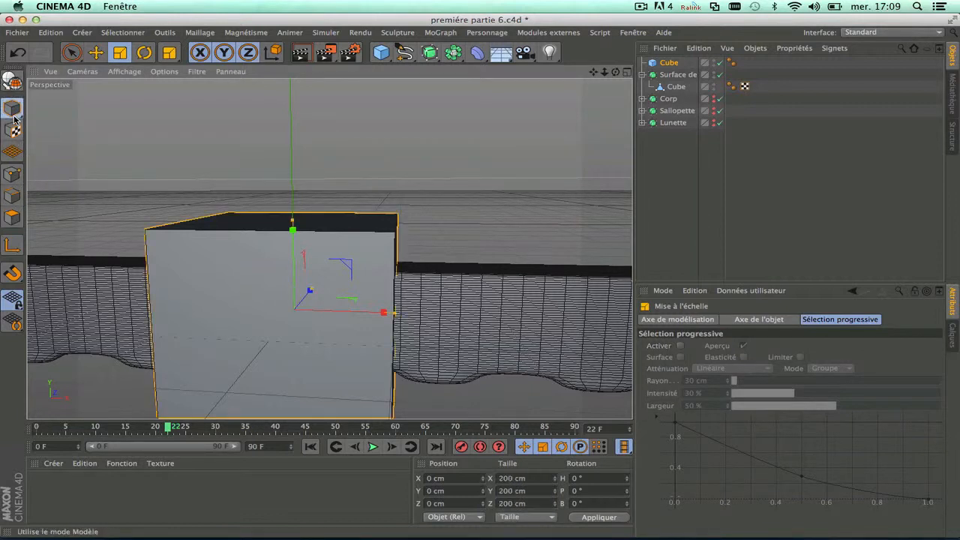
pyautogui.click(660, 64)
pyautogui.moveTo(834, 348); pyautogui.dragTo(832, 364)
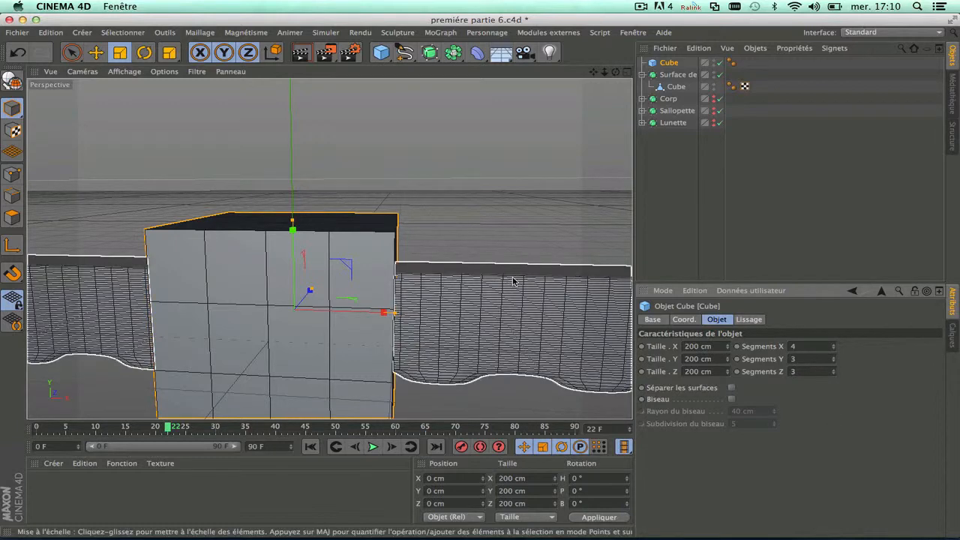
# Scale the new cube to about 152 cm in X, 157 cm in Y and 52 cm in Z
pyautogui.moveTo(614, 72); pyautogui.dragTo(225, 138)
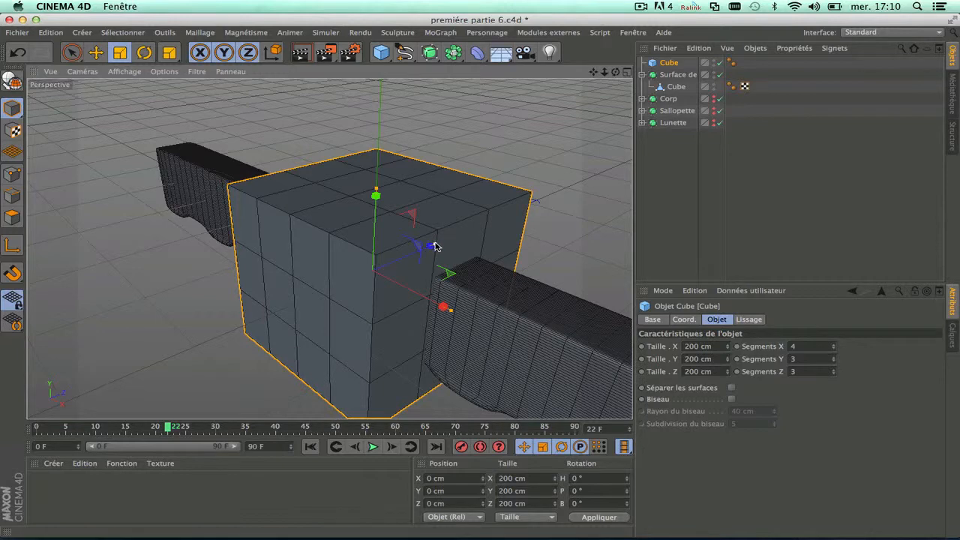
pyautogui.moveTo(435, 246); pyautogui.dragTo(395, 264)
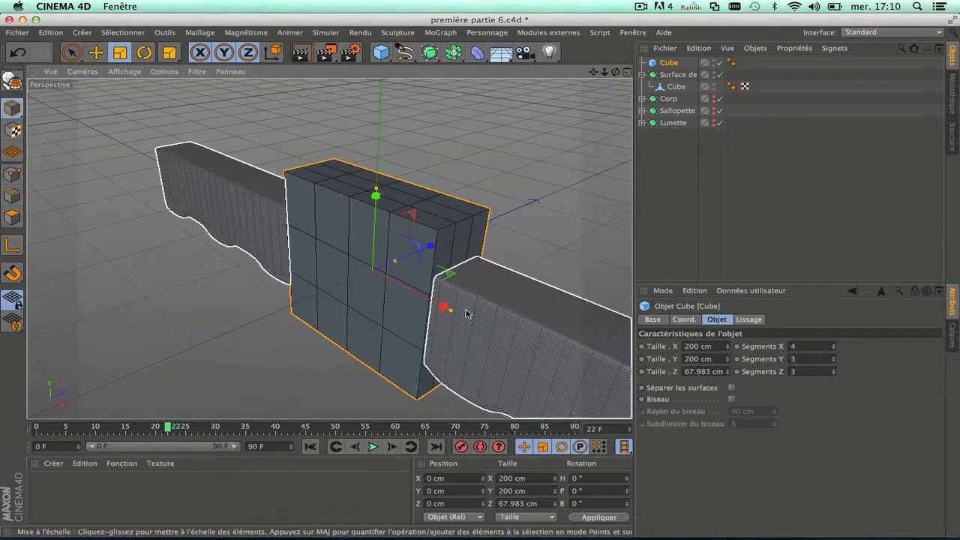
pyautogui.moveTo(376, 192); pyautogui.dragTo(375, 196)
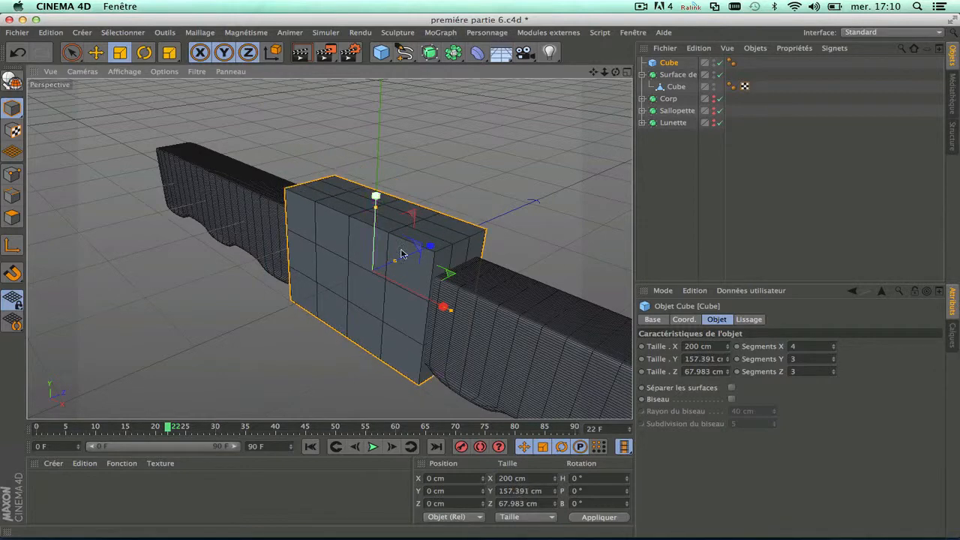
pyautogui.moveTo(450, 313); pyautogui.dragTo(425, 308)
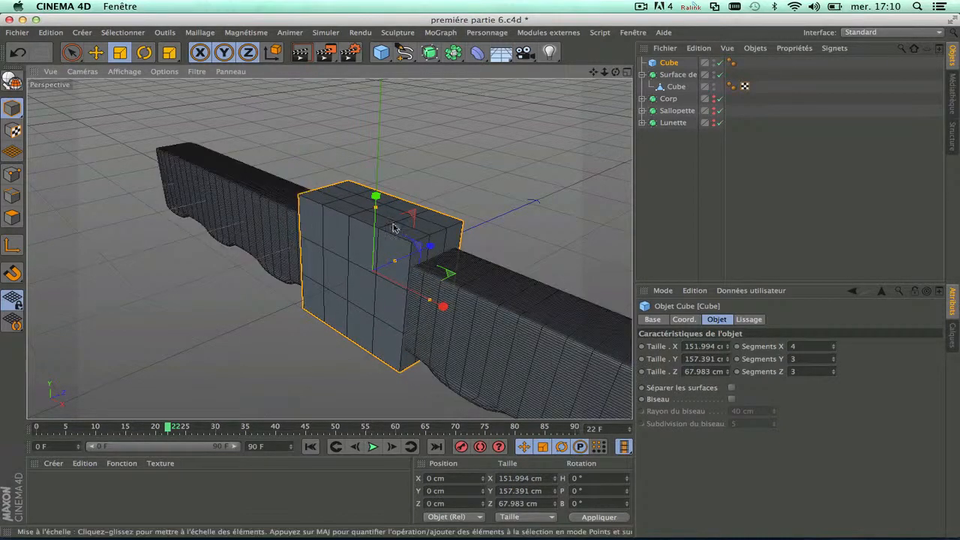
pyautogui.moveTo(402, 252); pyautogui.dragTo(390, 267)
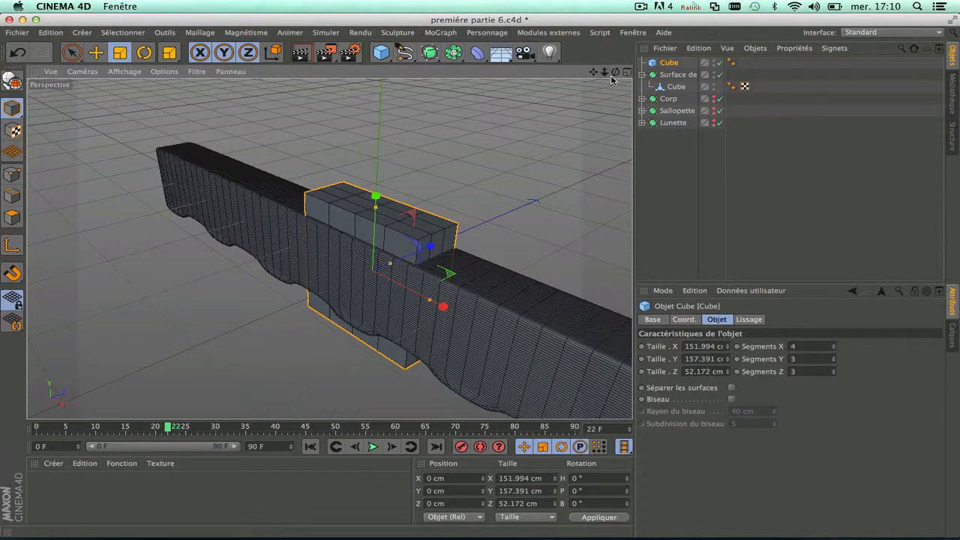
# Move the new cube along the bar to about -72.9 cm in X
pyautogui.moveTo(615, 72); pyautogui.dragTo(435, 157)
pyautogui.scroll(-3, 424, 159)
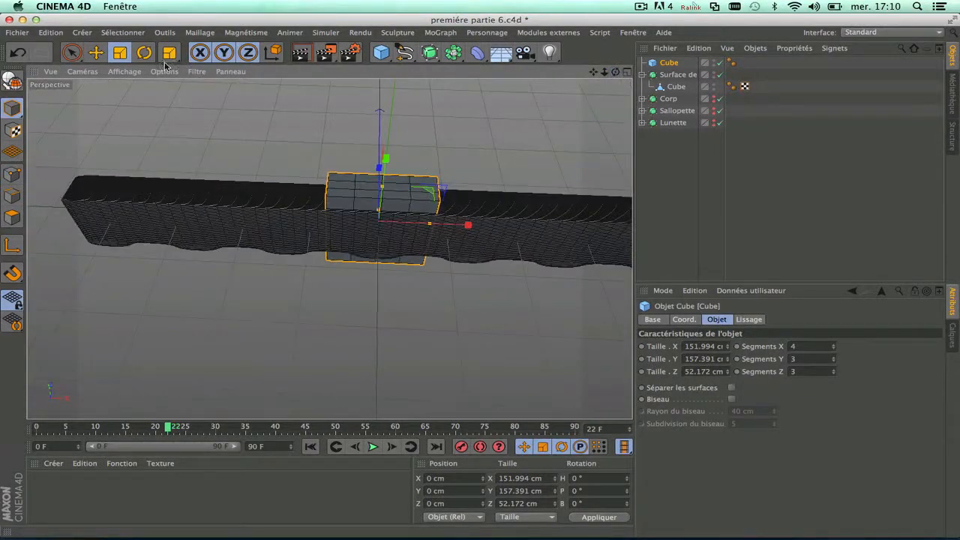
pyautogui.click(96, 51)
pyautogui.moveTo(615, 72); pyautogui.dragTo(615, 25)
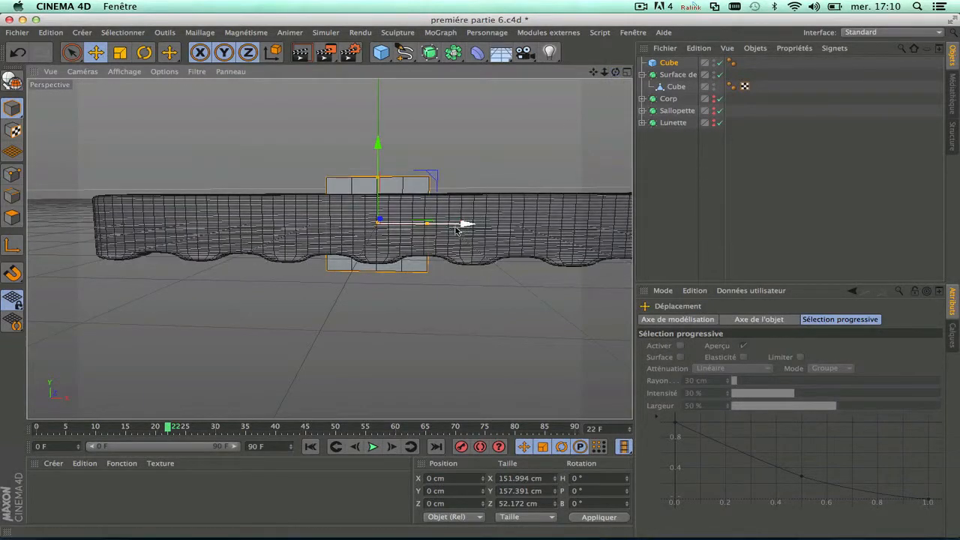
pyautogui.scroll(3, 395, 264)
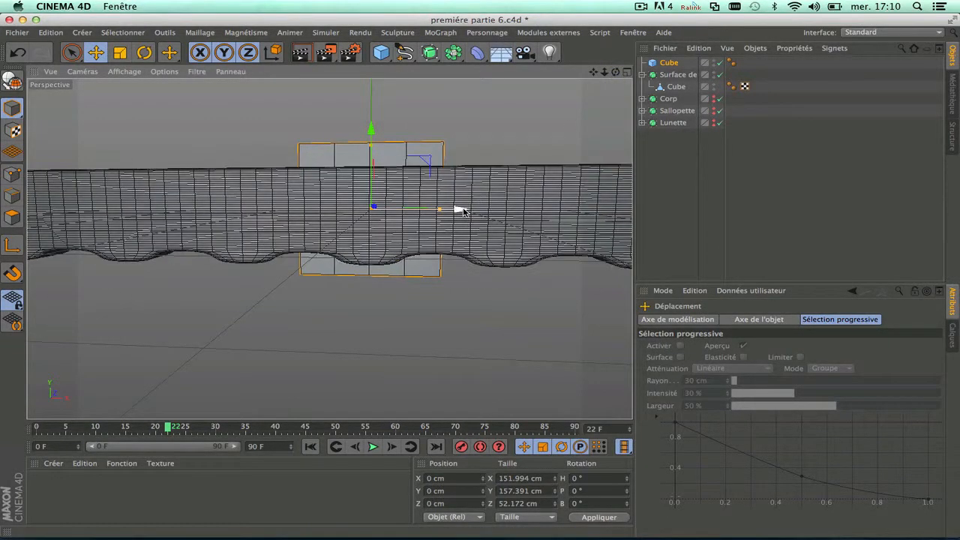
pyautogui.moveTo(463, 211); pyautogui.dragTo(400, 221)
pyautogui.scroll(-3, 397, 218)
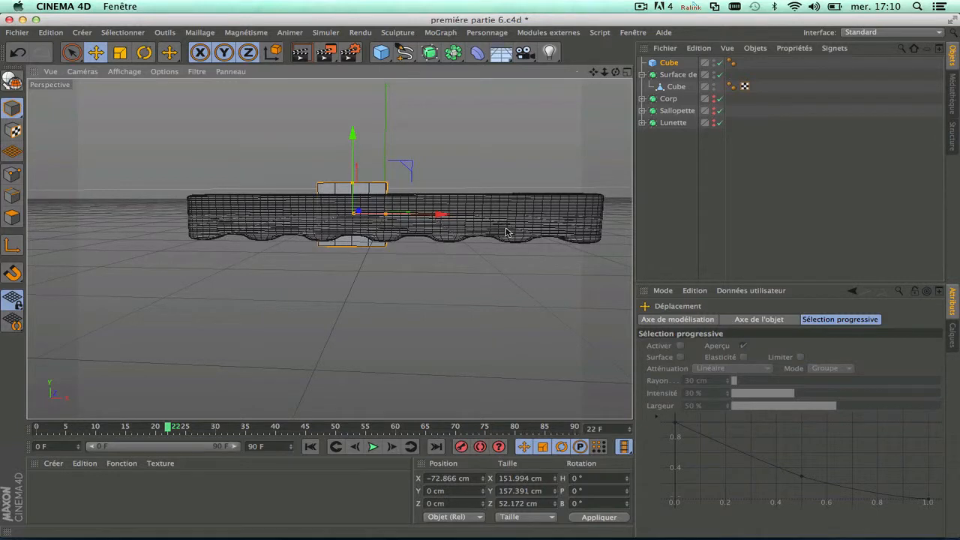
pyautogui.scroll(3, 375, 223)
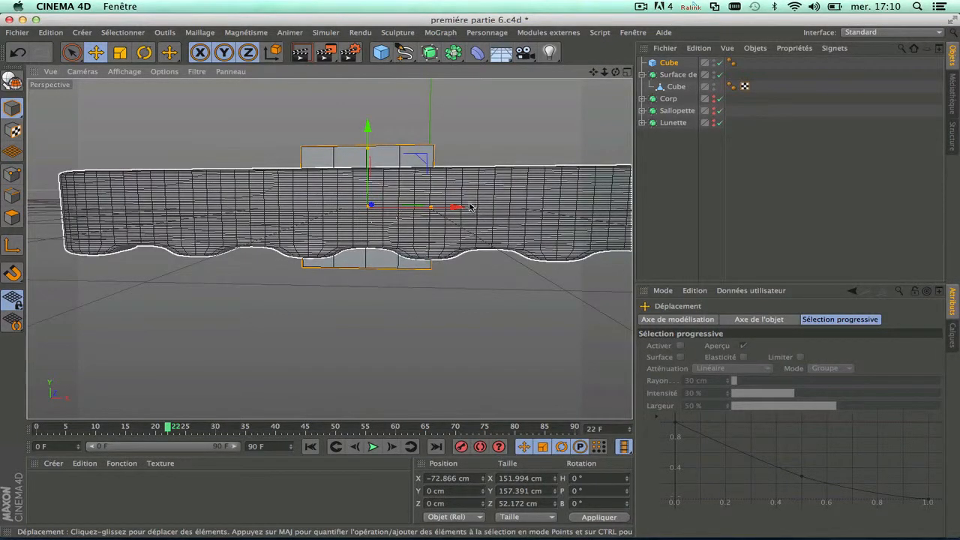
# Nudge the new cube to about -72.1 cm in X and stretch the scalloped bar to about 1001 cm in X
pyautogui.moveTo(457, 209); pyautogui.dragTo(455, 207)
pyautogui.click(671, 87)
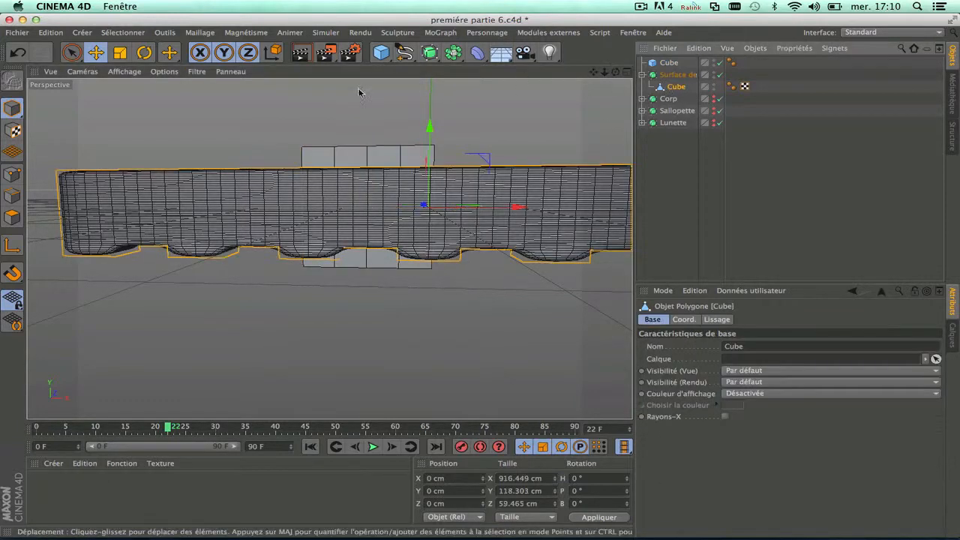
pyautogui.press('t')
pyautogui.scroll(-2, 268, 156)
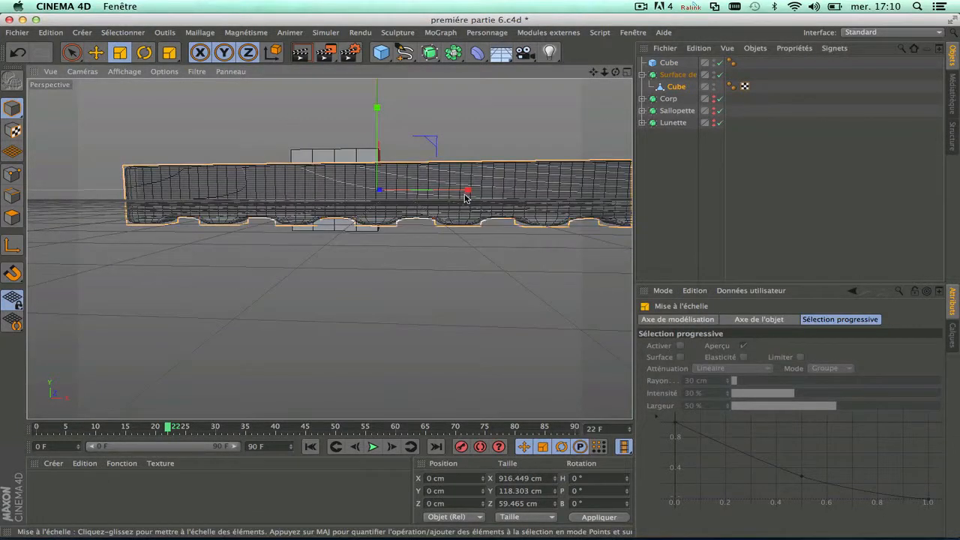
pyautogui.moveTo(467, 191); pyautogui.dragTo(475, 192)
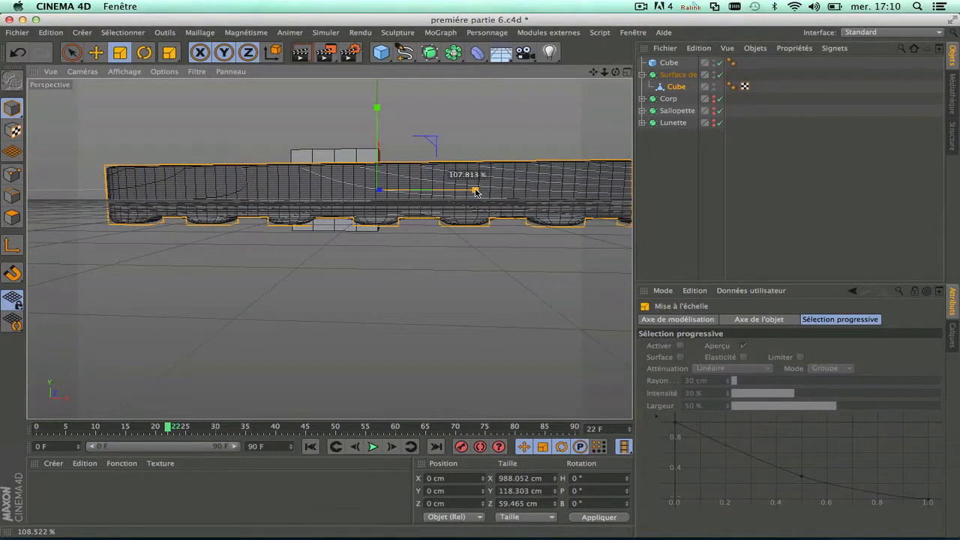
pyautogui.moveTo(475, 192); pyautogui.dragTo(477, 192)
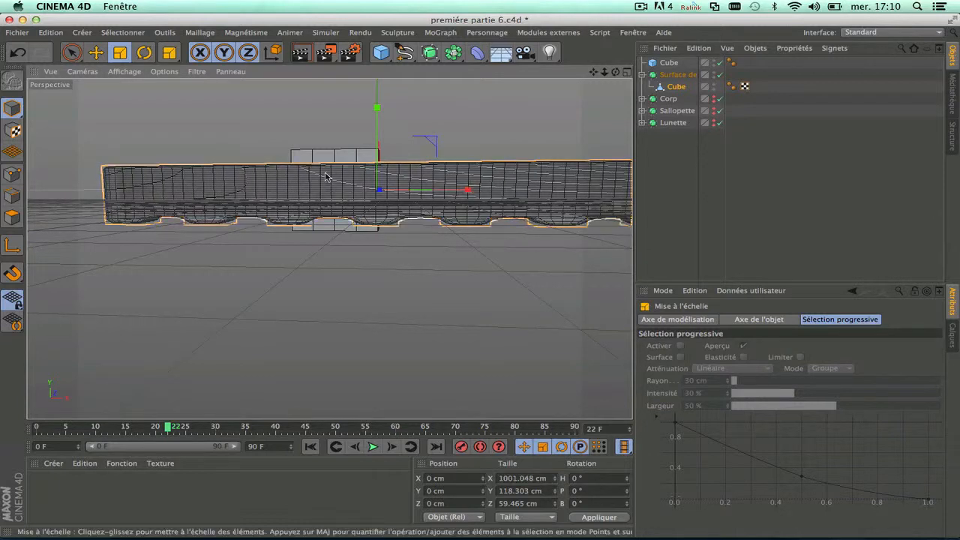
# Move the new cube below the bar, to about -77 cm in X and -112.6 cm in Y
pyautogui.click(667, 64)
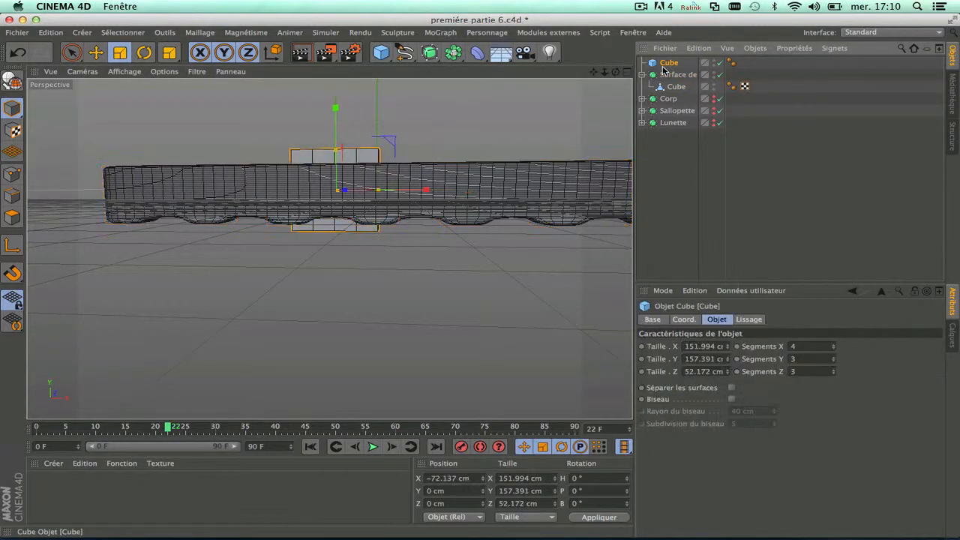
pyautogui.click(95, 51)
pyautogui.scroll(6, 332, 220)
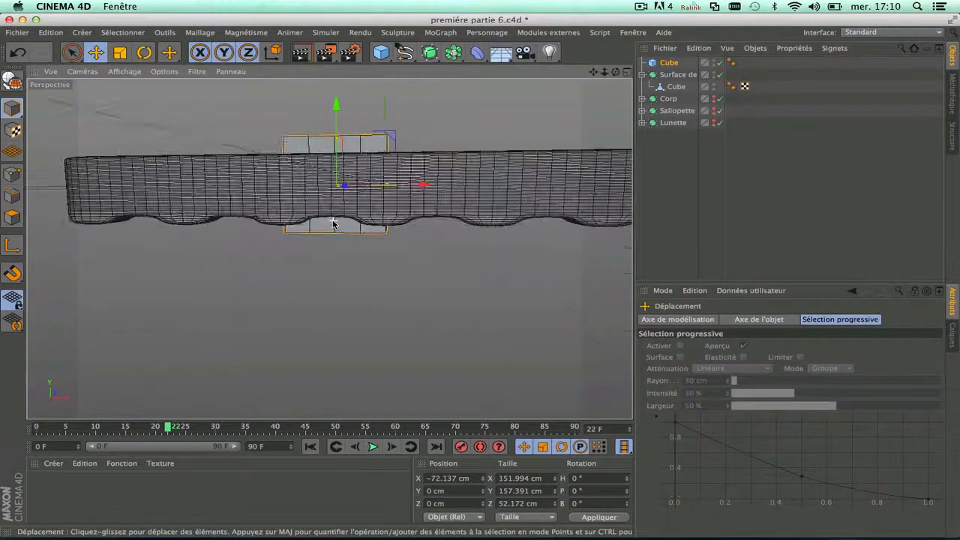
pyautogui.moveTo(426, 162); pyautogui.dragTo(422, 163)
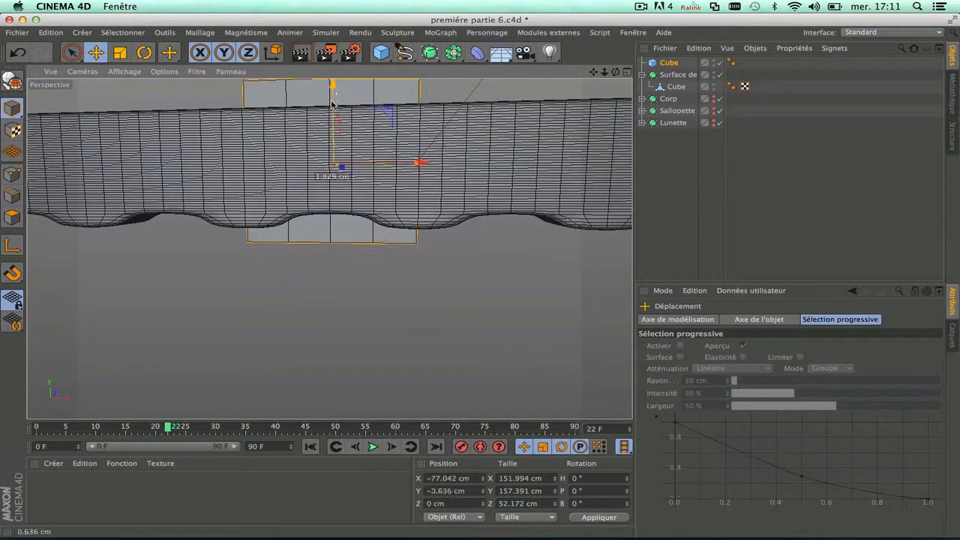
pyautogui.moveTo(330, 102); pyautogui.dragTo(321, 209)
pyautogui.scroll(-5, 350, 270)
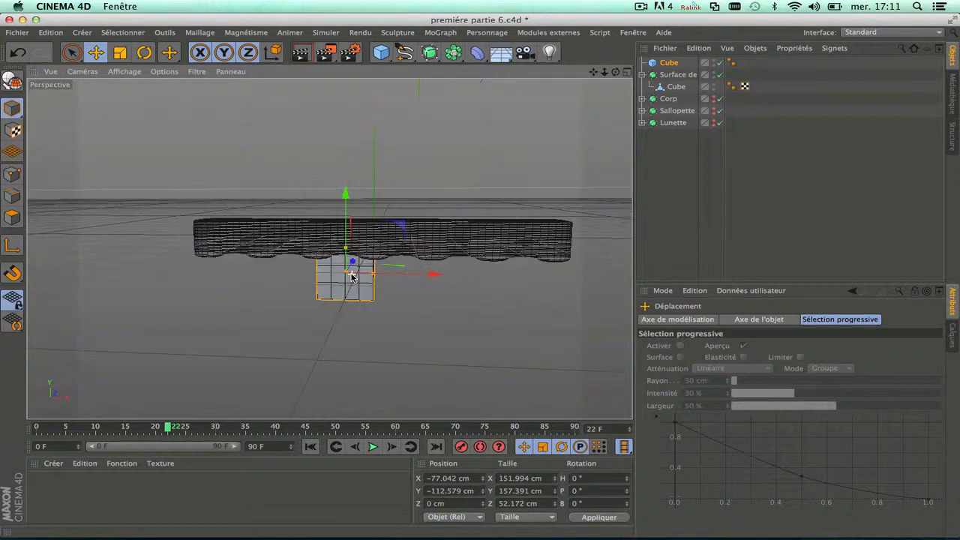
pyautogui.scroll(4, 351, 275)
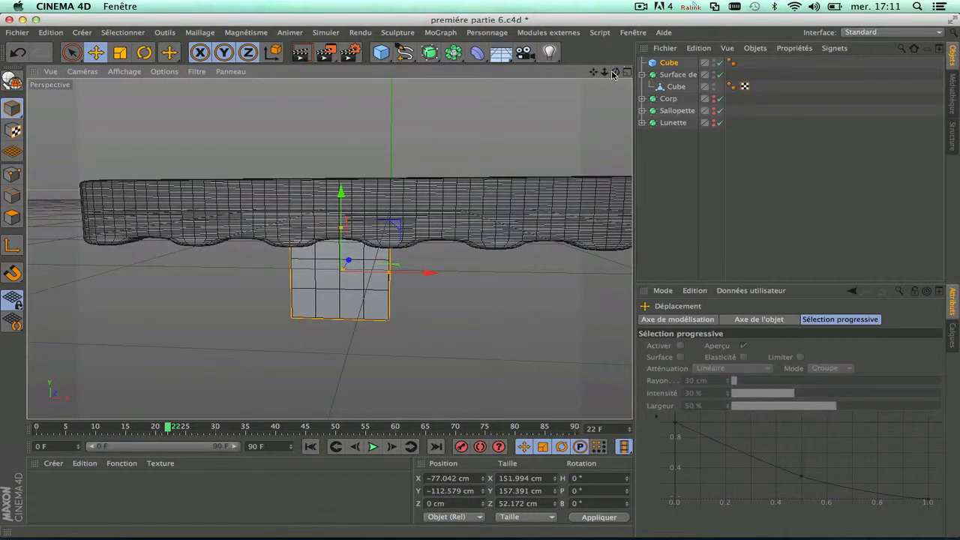
pyautogui.moveTo(614, 72)
pyautogui.mouseDown()
pyautogui.moveTo(572, 74)
pyautogui.moveTo(624, 74)
pyautogui.moveTo(613, 73)
pyautogui.mouseUp()
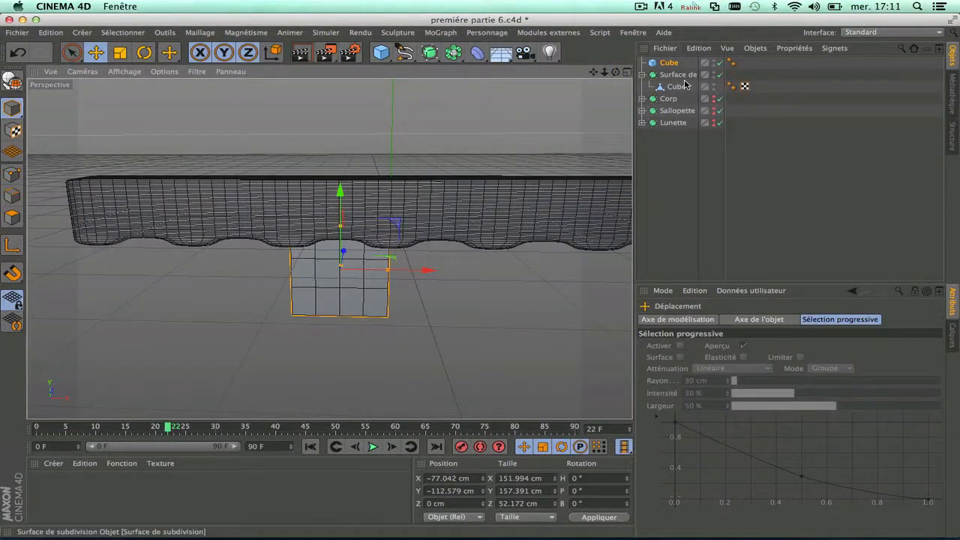
# Take the bar out of the subdivision surface and convert the small cube into an editable polygon object
pyautogui.moveTo(684, 85); pyautogui.dragTo(673, 71)
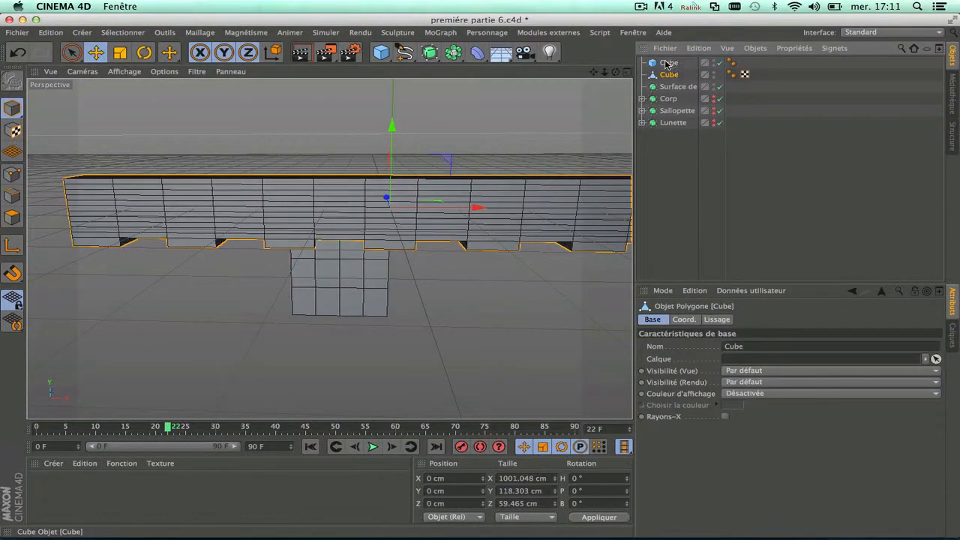
pyautogui.click(667, 63)
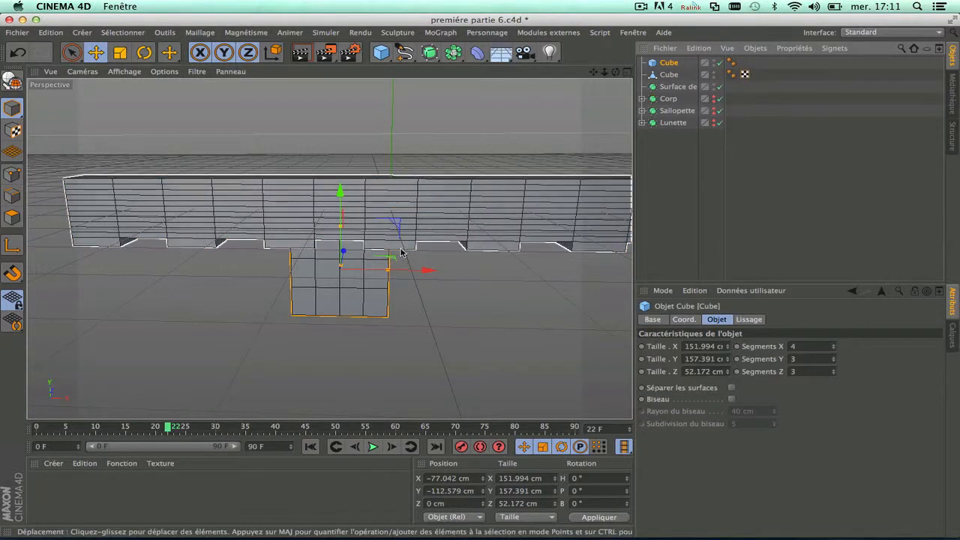
pyautogui.click(12, 81)
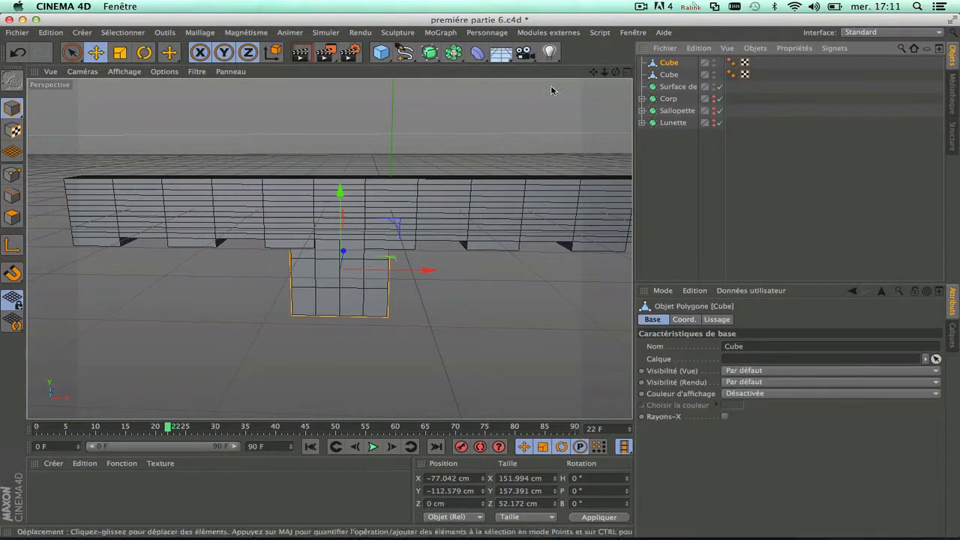
# Rename the small cube as dents and the bar as Jansive
pyautogui.doubleClick(668, 63)
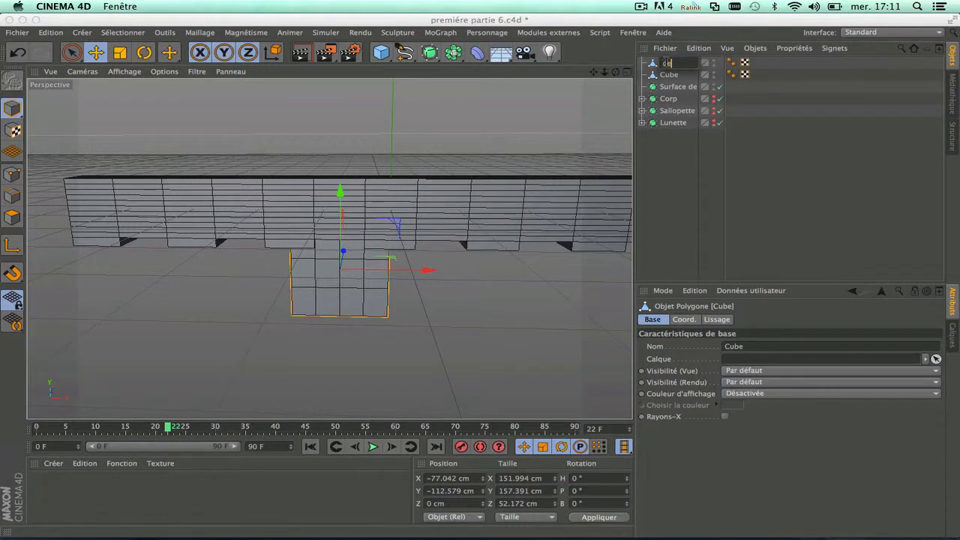
pyautogui.write('dents')
pyautogui.click(683, 177)
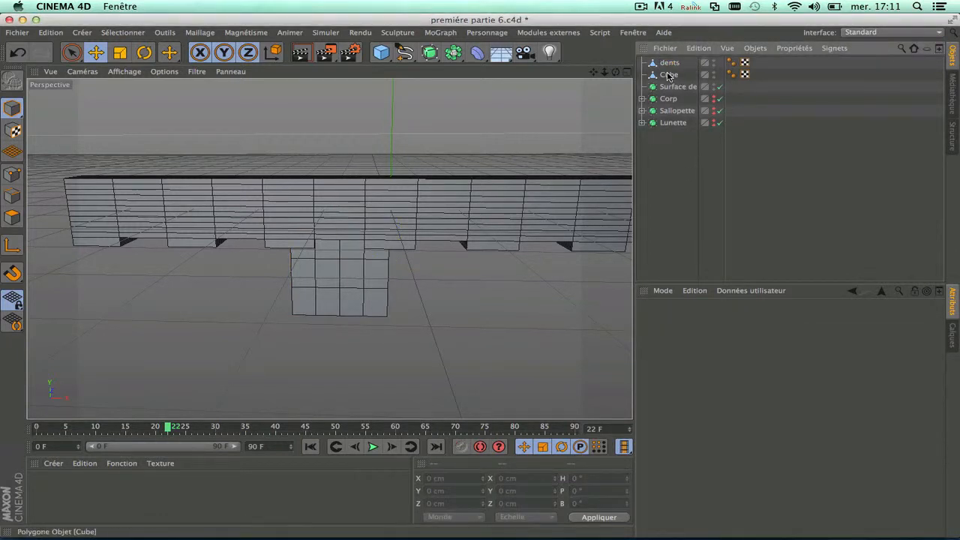
pyautogui.doubleClick(669, 75)
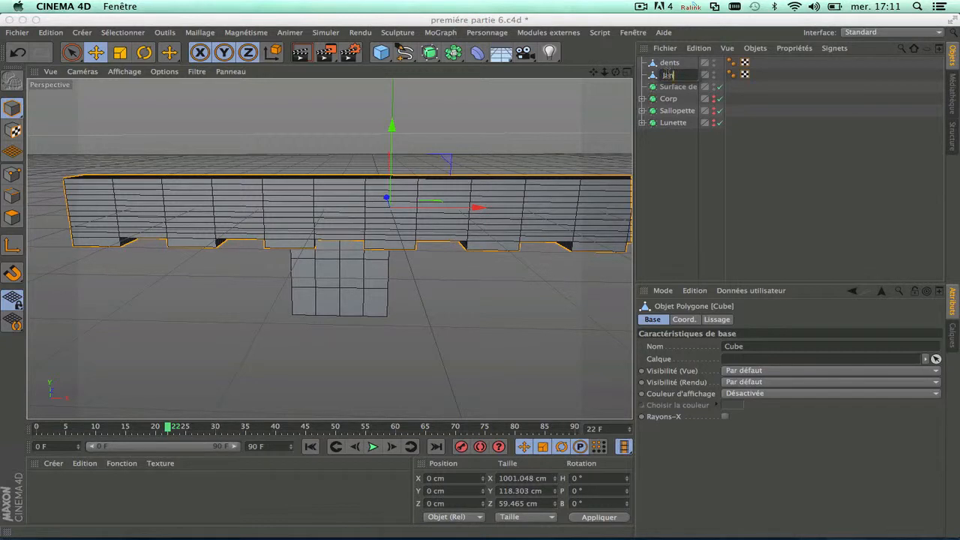
pyautogui.write('Jansive')
pyautogui.click(667, 178)
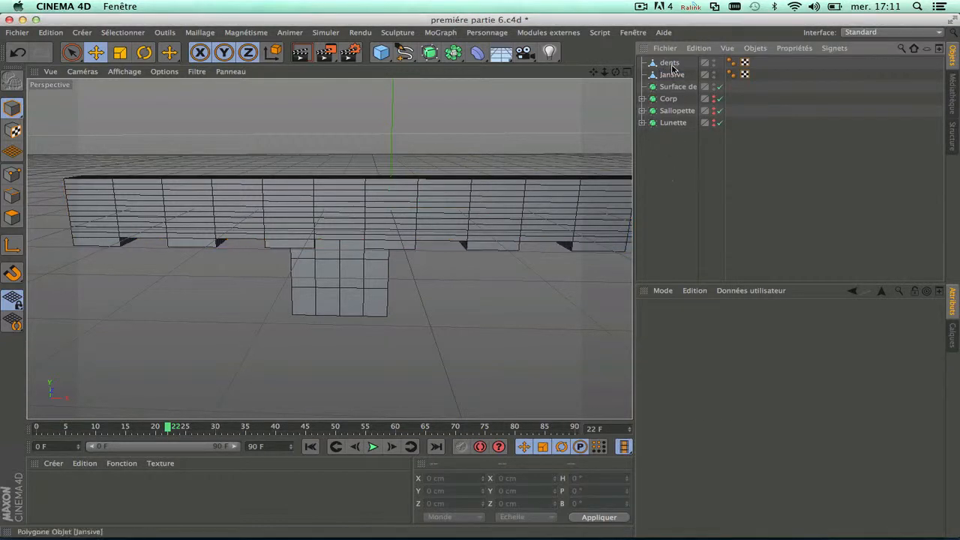
# Group dents and Jansive under a new null object named Machoire
pyautogui.click(385, 53)
pyautogui.click(424, 68)
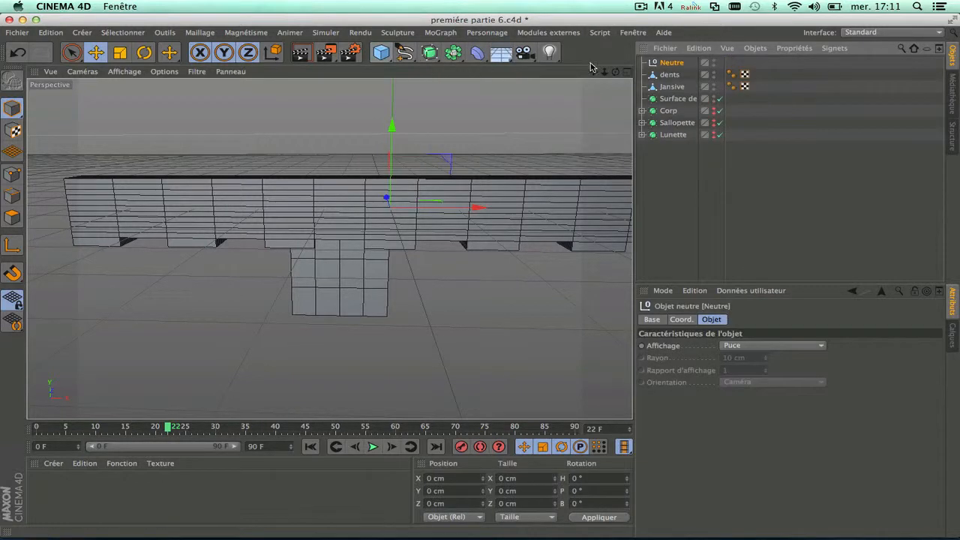
pyautogui.click(669, 75)
pyautogui.keyDown('shift'); pyautogui.click(670, 87); pyautogui.keyUp('shift')
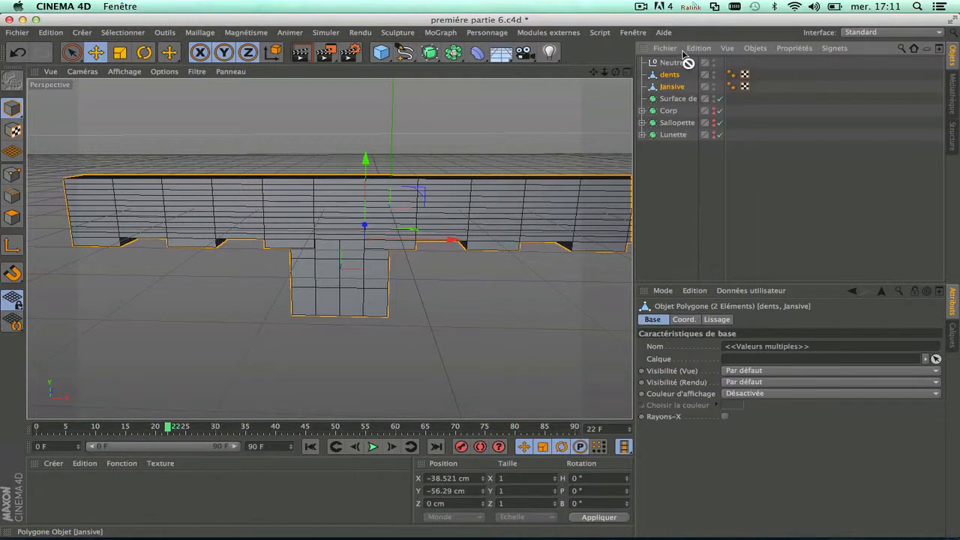
pyautogui.moveTo(677, 63); pyautogui.dragTo(678, 64)
pyautogui.doubleClick(672, 63)
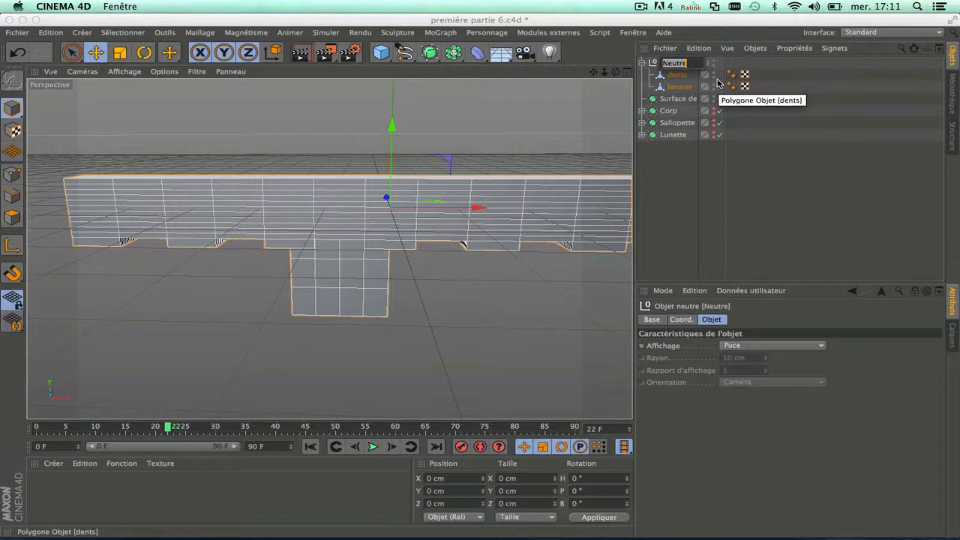
pyautogui.write('M')
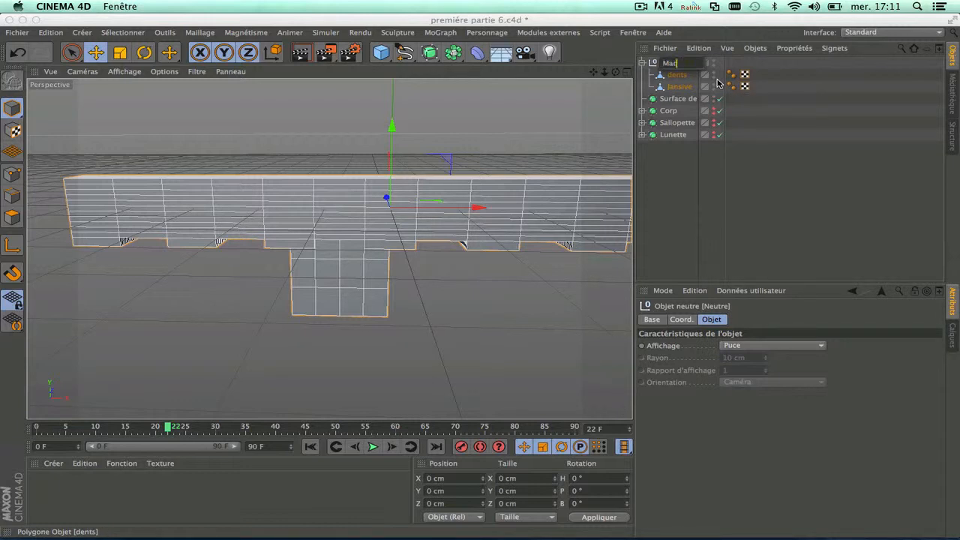
pyautogui.write('achoire')
pyautogui.click(657, 188)
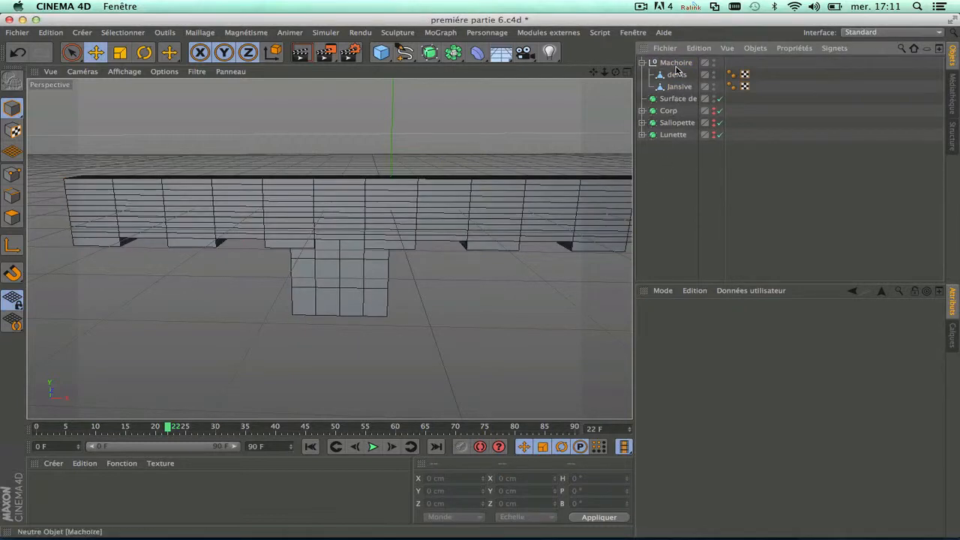
# Nest the Machoire null under the empty subdivision surface and rename that subdivision surface as Machoire
pyautogui.click(642, 62)
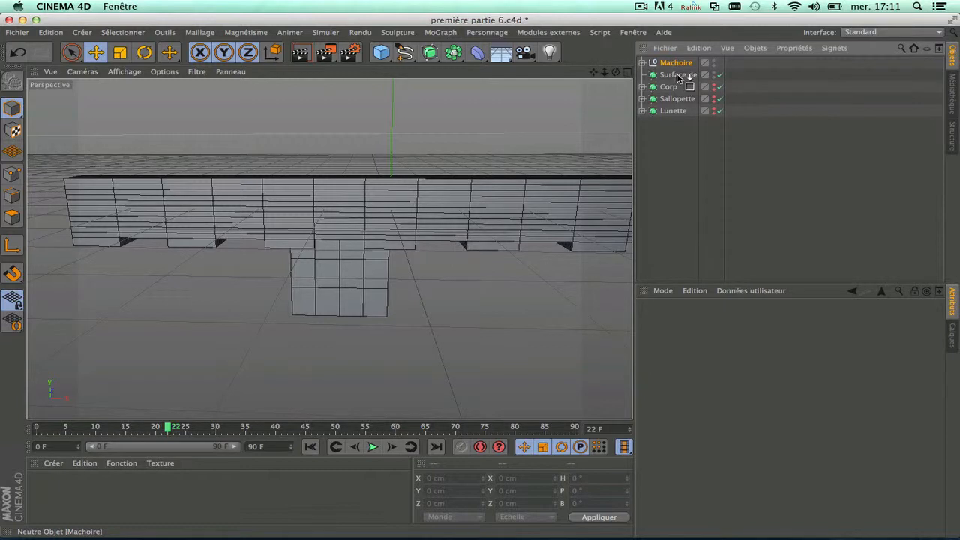
pyautogui.moveTo(681, 78); pyautogui.dragTo(679, 75)
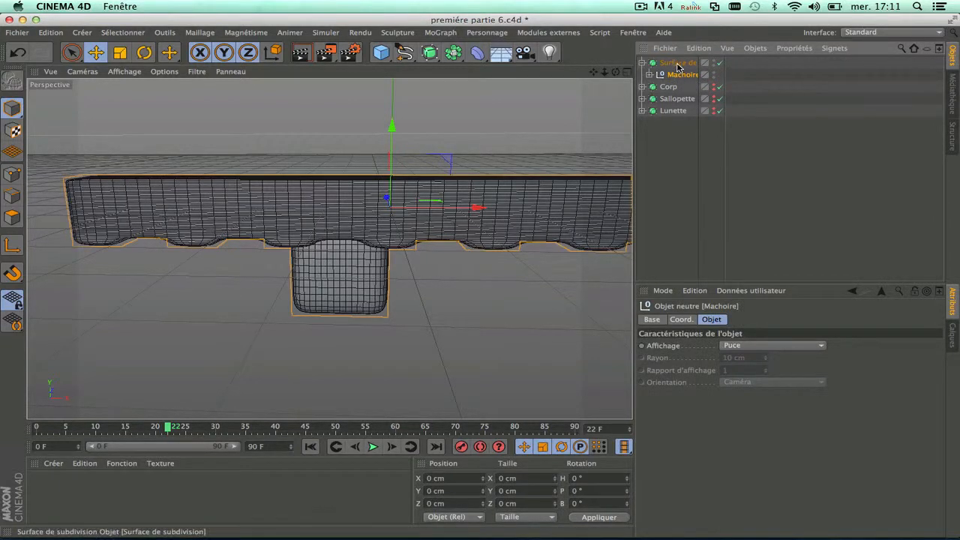
pyautogui.doubleClick(677, 64)
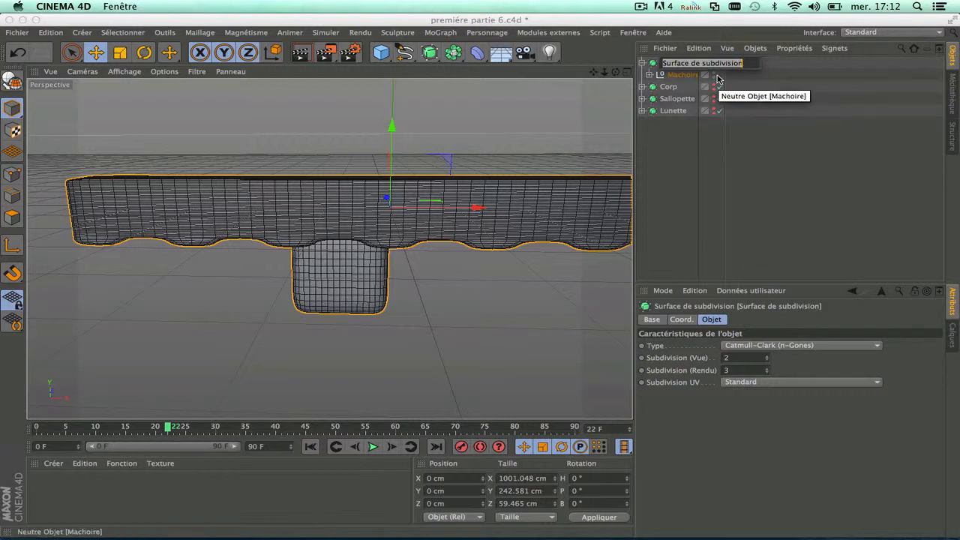
pyautogui.press('BackSpace')
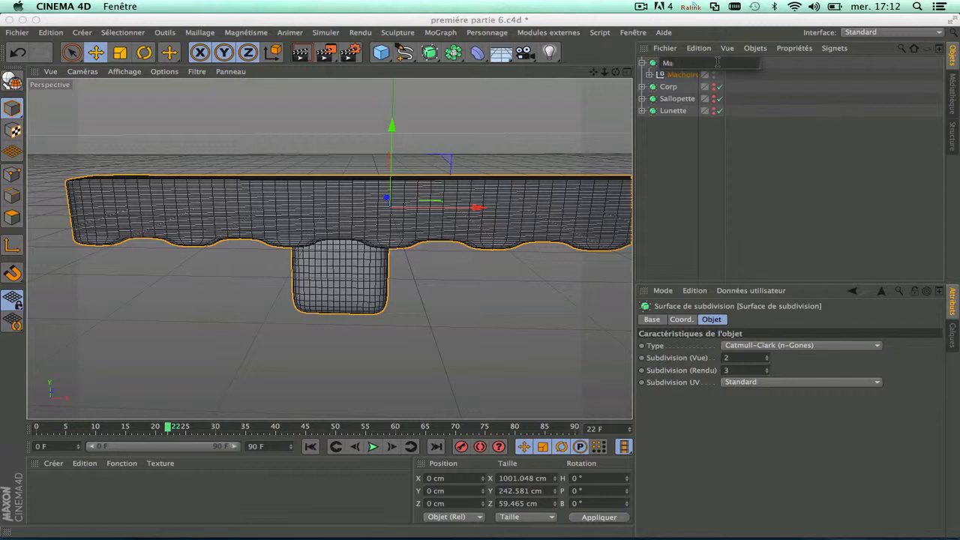
pyautogui.write('Machoire')
pyautogui.click(673, 161)
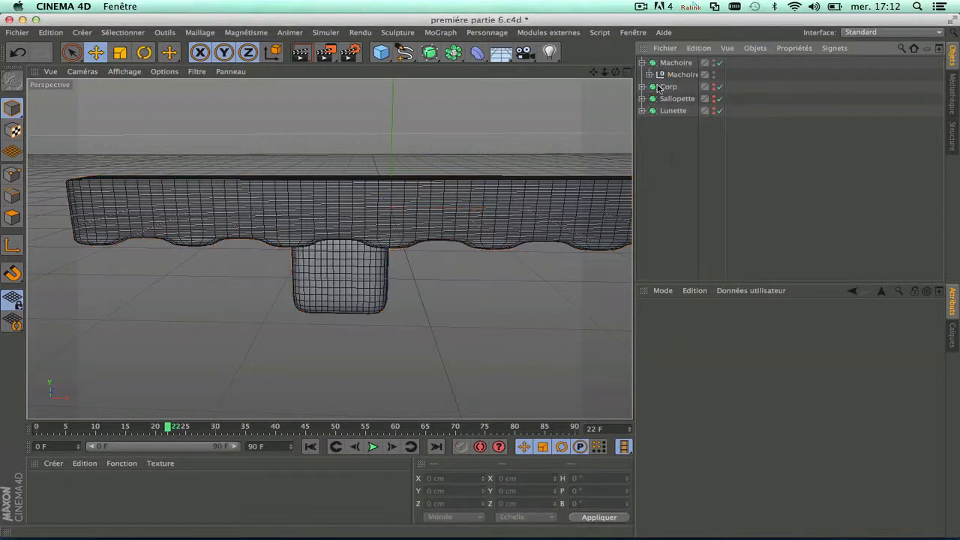
pyautogui.click(641, 63)
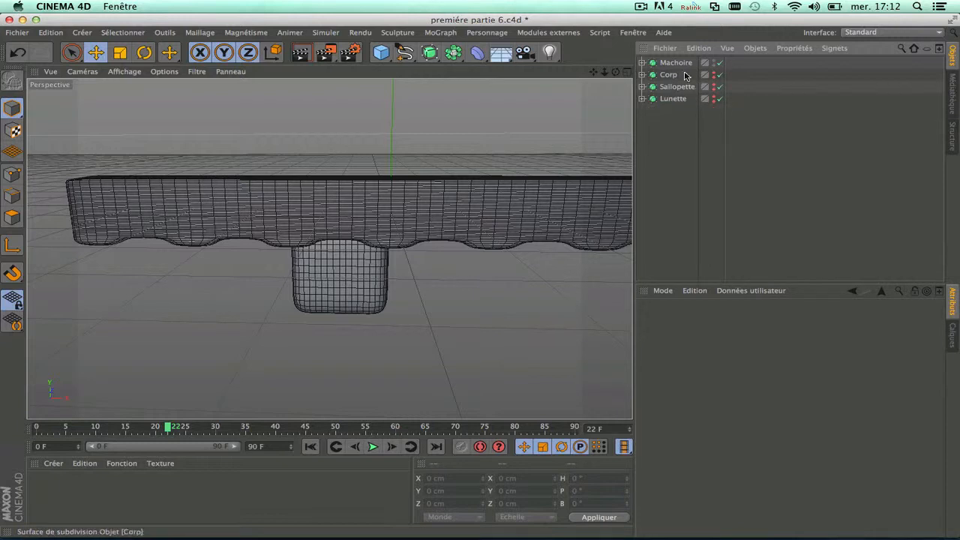
# Duplicate the dents object inside the Machoire group, placing the copy beside it at about 78.6 cm in X
pyautogui.click(642, 63)
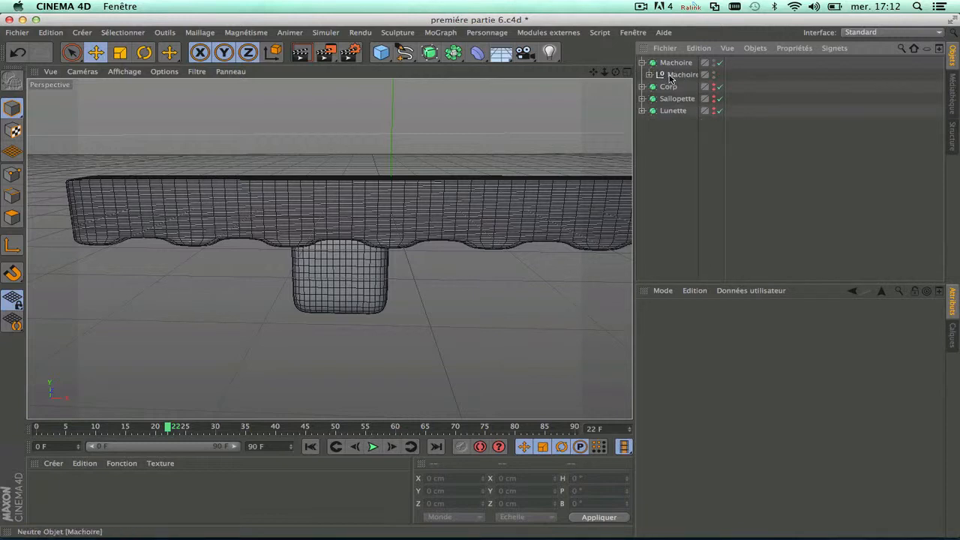
pyautogui.click(650, 75)
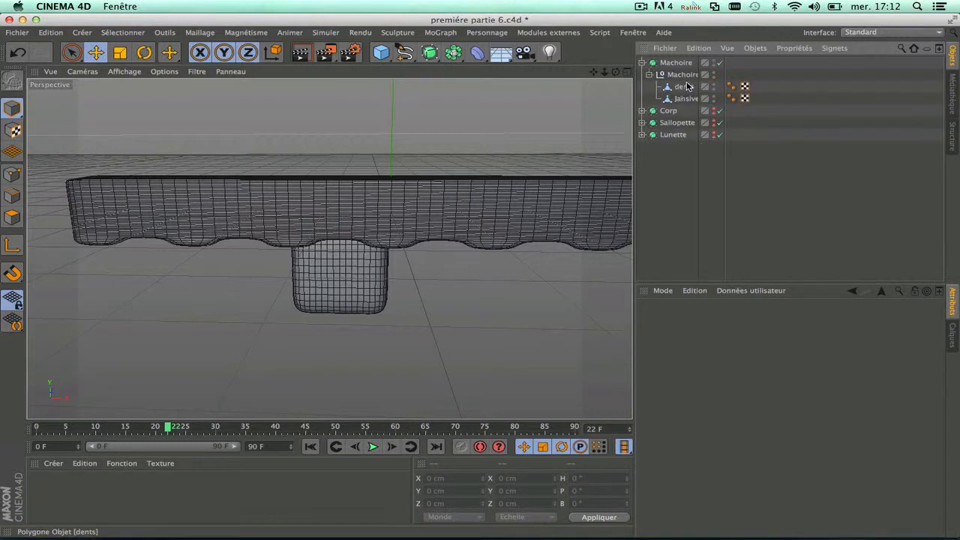
pyautogui.click(678, 88)
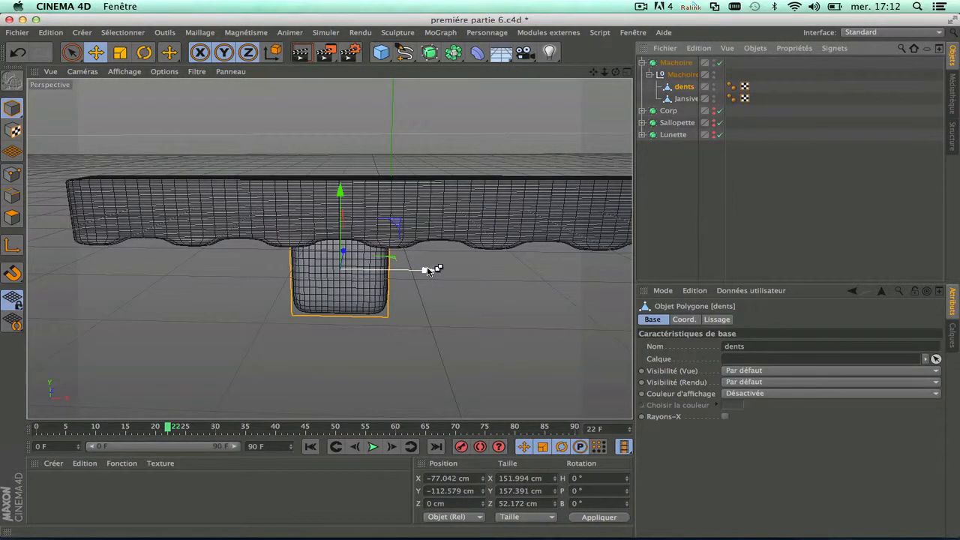
pyautogui.keyDown('ctrl'); pyautogui.moveTo(428, 271); pyautogui.dragTo(526, 273); pyautogui.keyUp('ctrl')
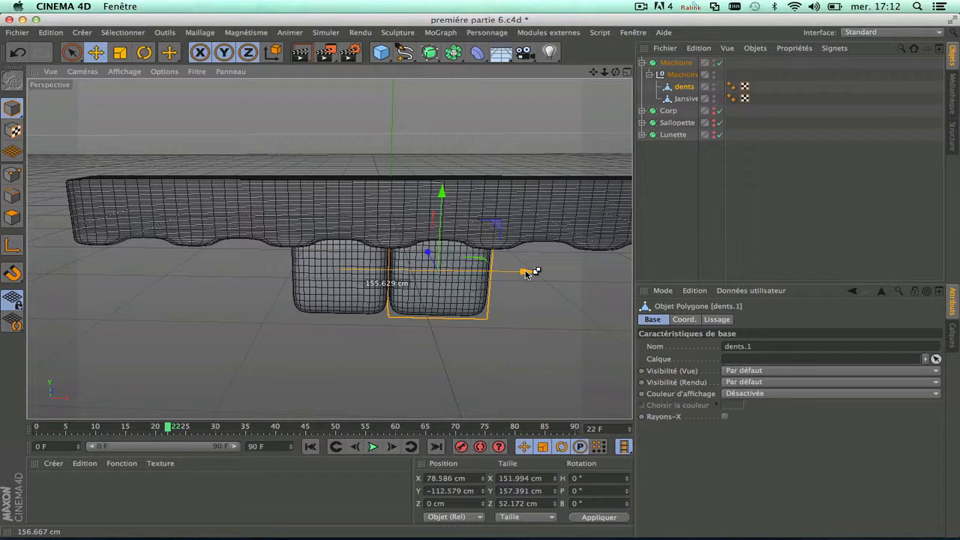
pyautogui.keyDown('ctrl'); pyautogui.moveTo(525, 274); pyautogui.dragTo(526, 273); pyautogui.keyUp('ctrl')
# In the front view, duplicate the second tooth along X, placing the third tooth beside it at about 234.7 cm
pyautogui.click(627, 71)
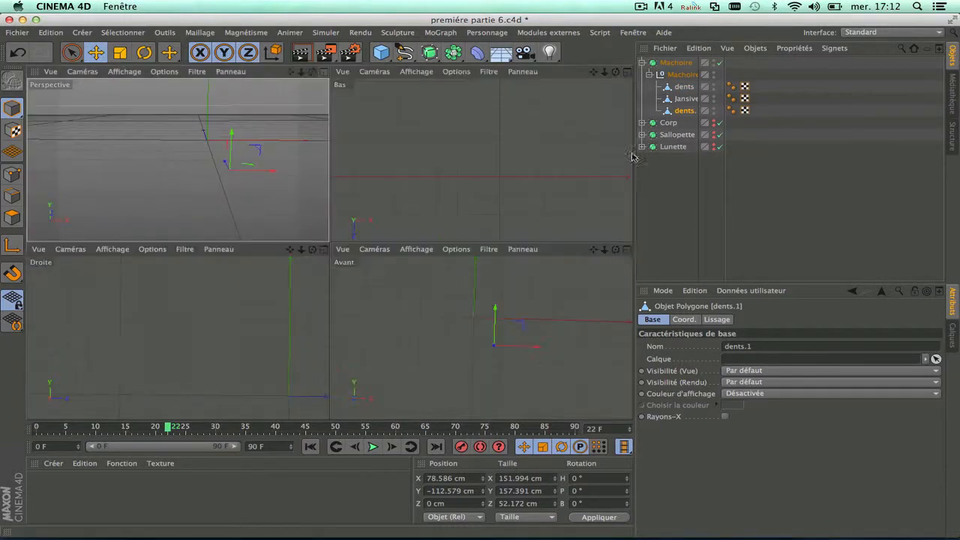
pyautogui.click(627, 249)
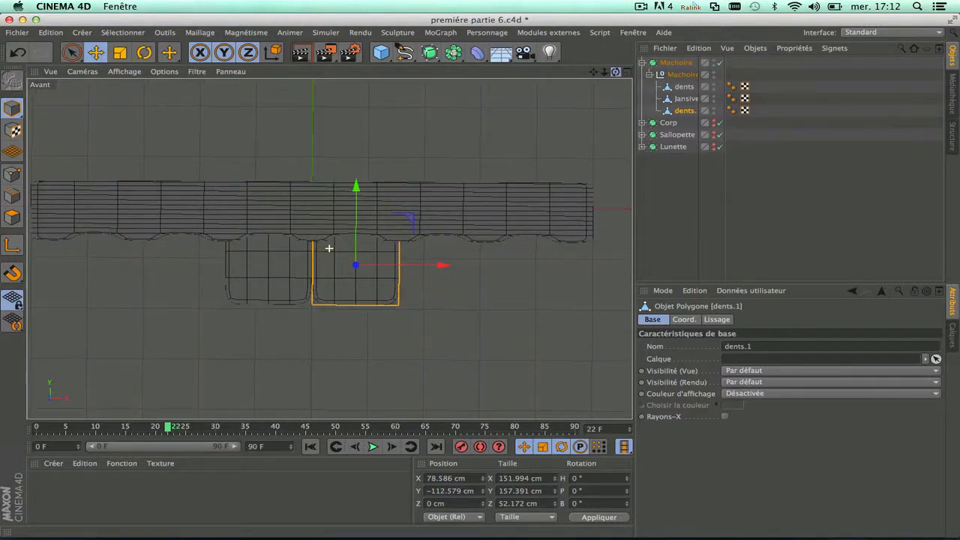
pyautogui.scroll(3, 420, 277)
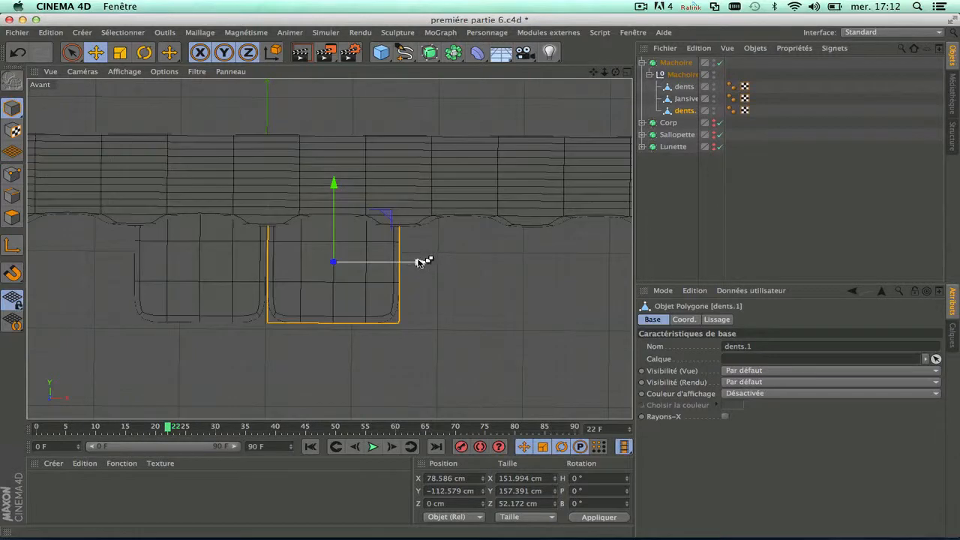
pyautogui.keyDown('ctrl'); pyautogui.moveTo(424, 261); pyautogui.dragTo(552, 266); pyautogui.keyUp('ctrl')
pyautogui.scroll(-3, 552, 266)
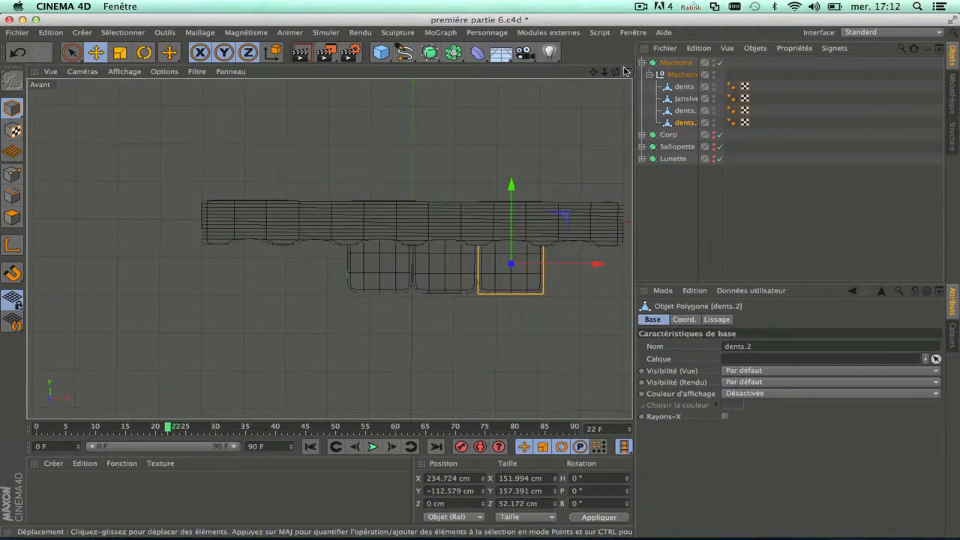
# Duplicate three more teeth along X to fill the row under the gum bar, with two at about -235.6 cm and -397.2 cm
pyautogui.moveTo(593, 72); pyautogui.dragTo(499, 67)
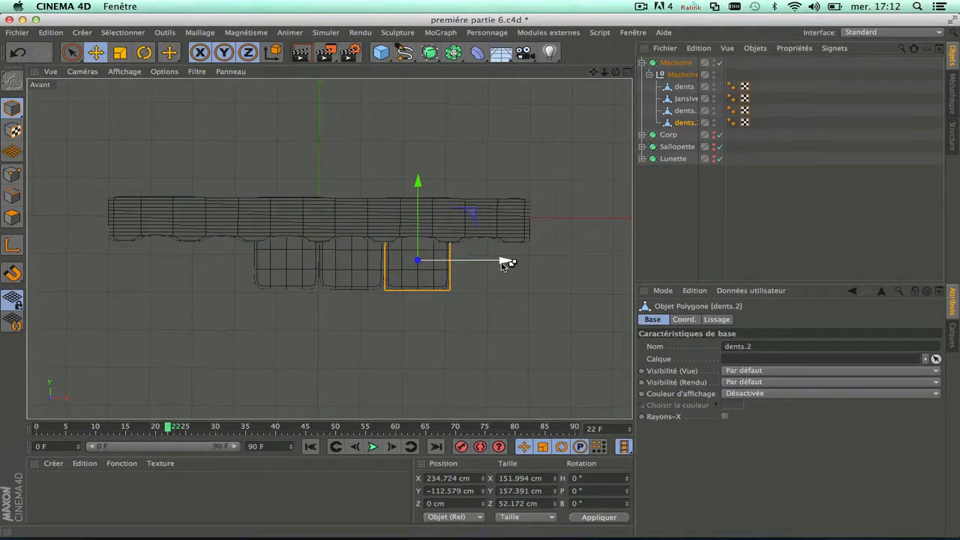
pyautogui.keyDown('ctrl'); pyautogui.moveTo(505, 261); pyautogui.dragTo(305, 261); pyautogui.keyUp('ctrl')
pyautogui.keyDown('ctrl'); pyautogui.moveTo(306, 261); pyautogui.dragTo(235, 262); pyautogui.keyUp('ctrl')
pyautogui.click(236, 279)
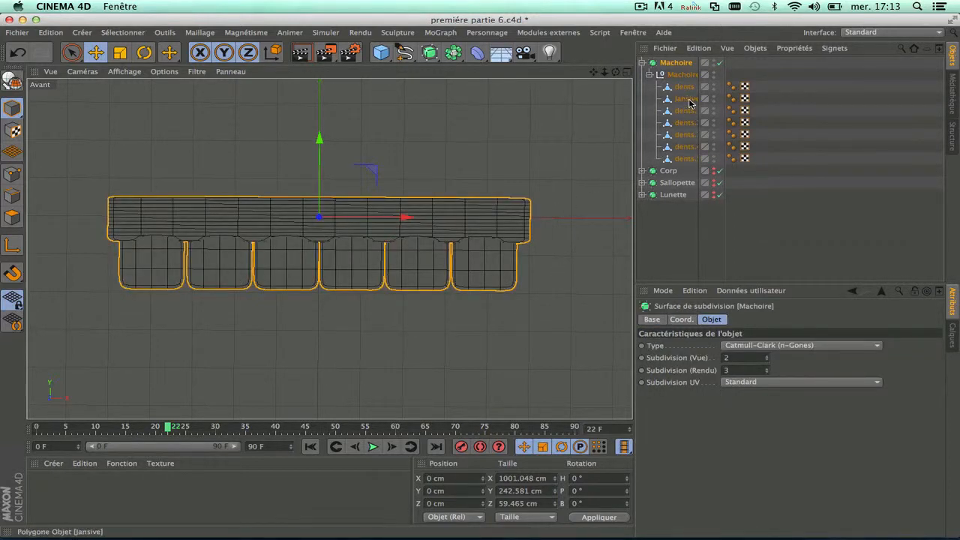
# Place Jansive first in the Machoire group and shift the dents.4 tooth to about -234.1 cm in X
pyautogui.moveTo(690, 103); pyautogui.dragTo(684, 84)
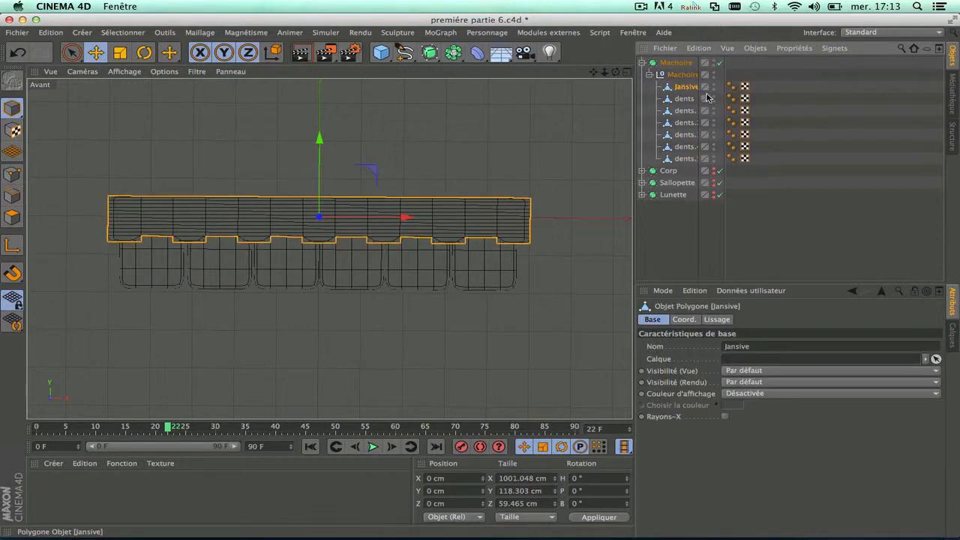
pyautogui.click(678, 158)
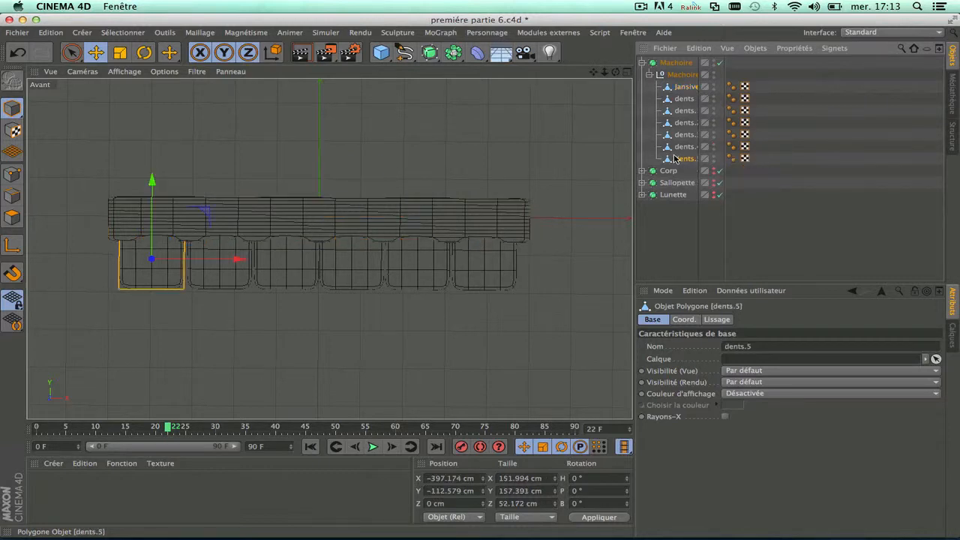
pyautogui.click(682, 147)
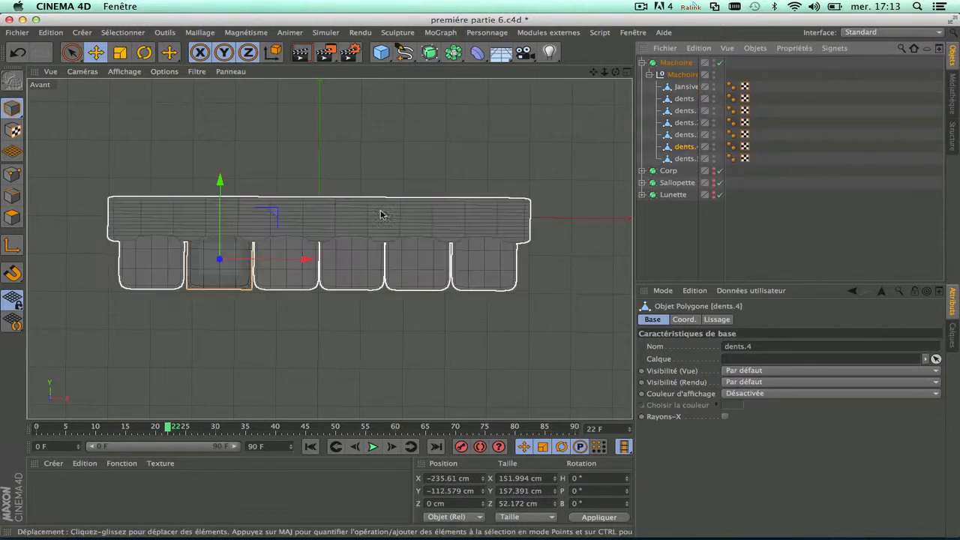
pyautogui.scroll(5, 228, 281)
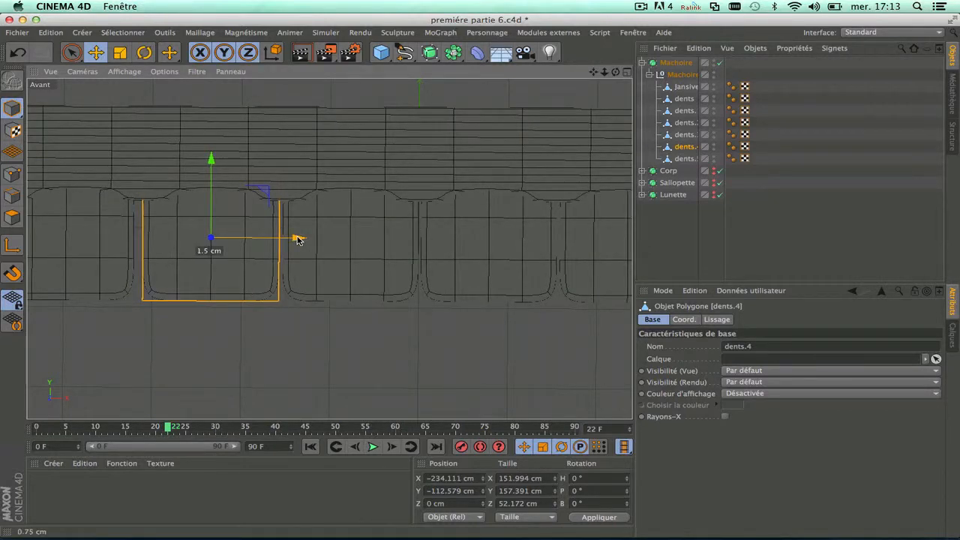
pyautogui.scroll(-5, 298, 240)
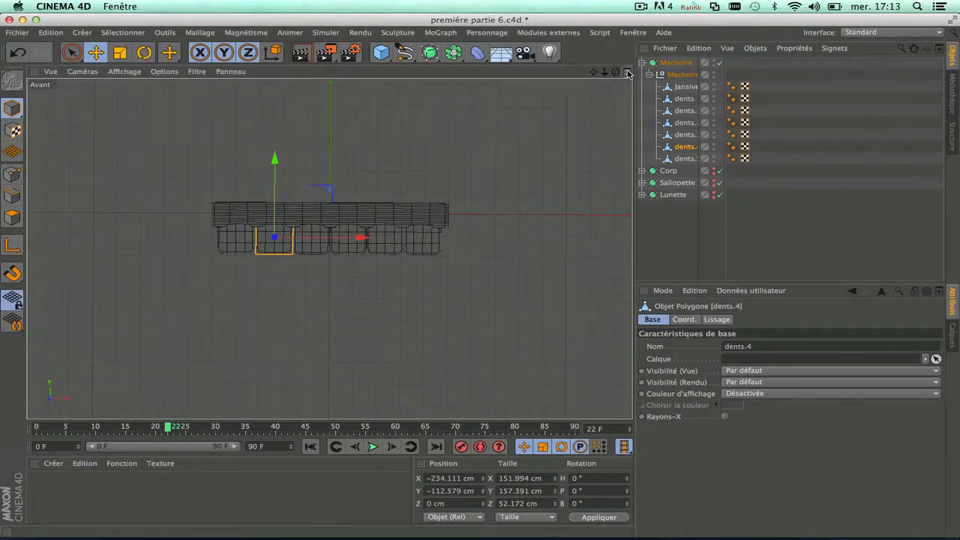
# Scale all six teeth in depth to about 62.9 cm each and move them to about 7.5 cm in Z
pyautogui.click(627, 72)
pyautogui.click(323, 72)
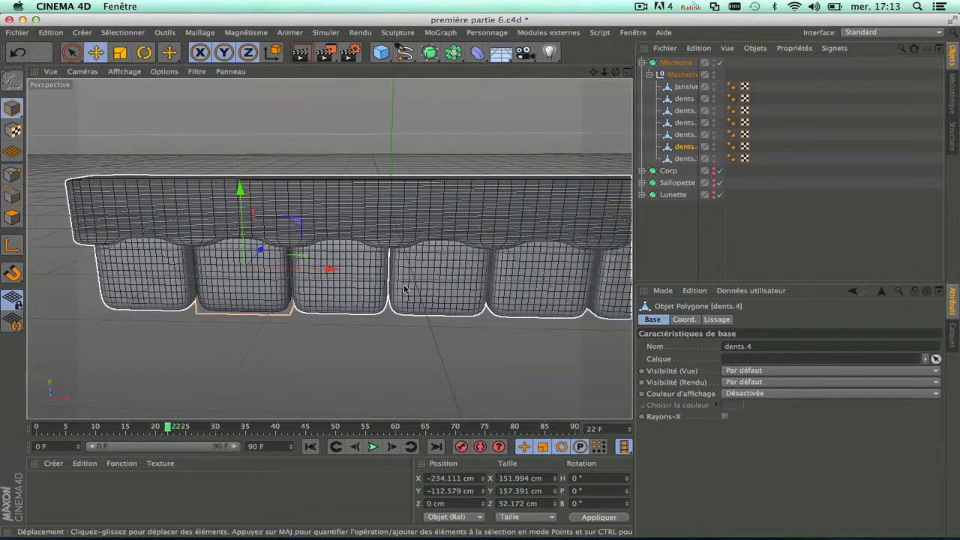
pyautogui.scroll(-4, 404, 289)
pyautogui.moveTo(616, 72)
pyautogui.mouseDown()
pyautogui.moveTo(614, 87)
pyautogui.moveTo(594, 76)
pyautogui.moveTo(617, 78)
pyautogui.mouseUp()
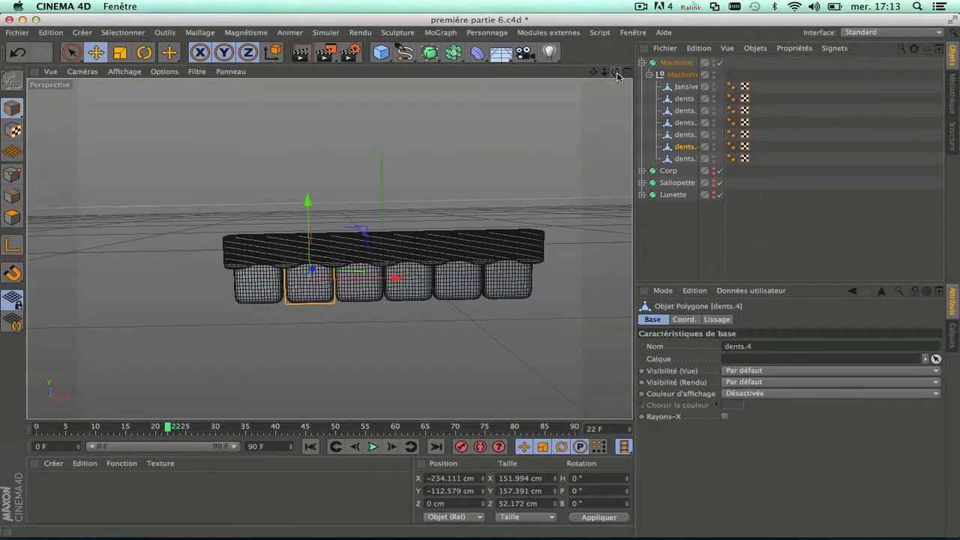
pyautogui.scroll(5, 407, 302)
pyautogui.scroll(-3, 407, 302)
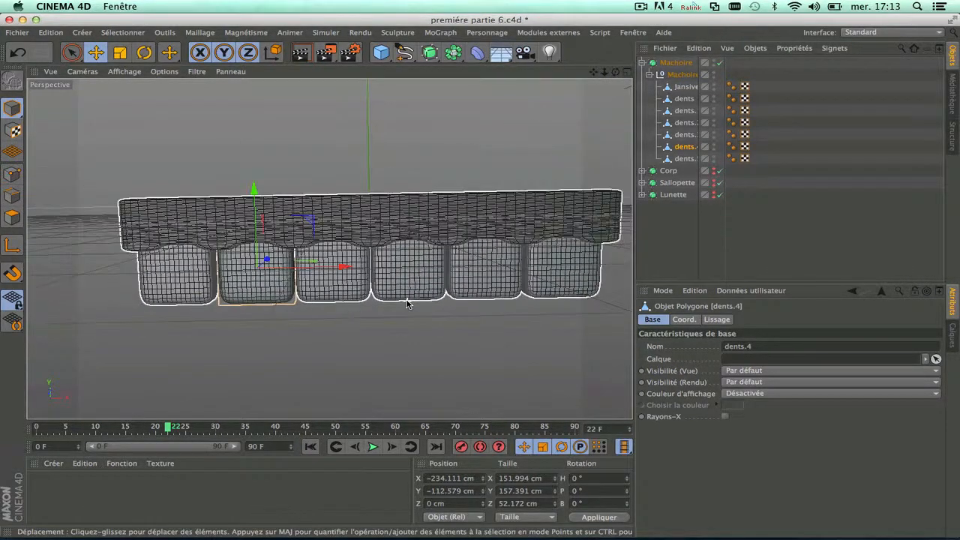
pyautogui.moveTo(616, 73); pyautogui.dragTo(616, 73)
pyautogui.click(679, 100)
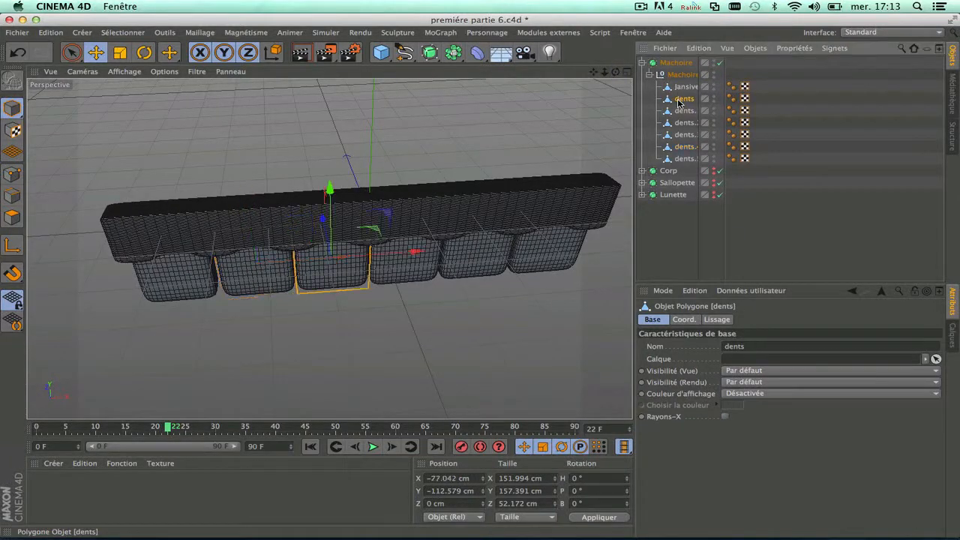
pyautogui.keyDown('shift'); pyautogui.click(679, 159); pyautogui.keyUp('shift')
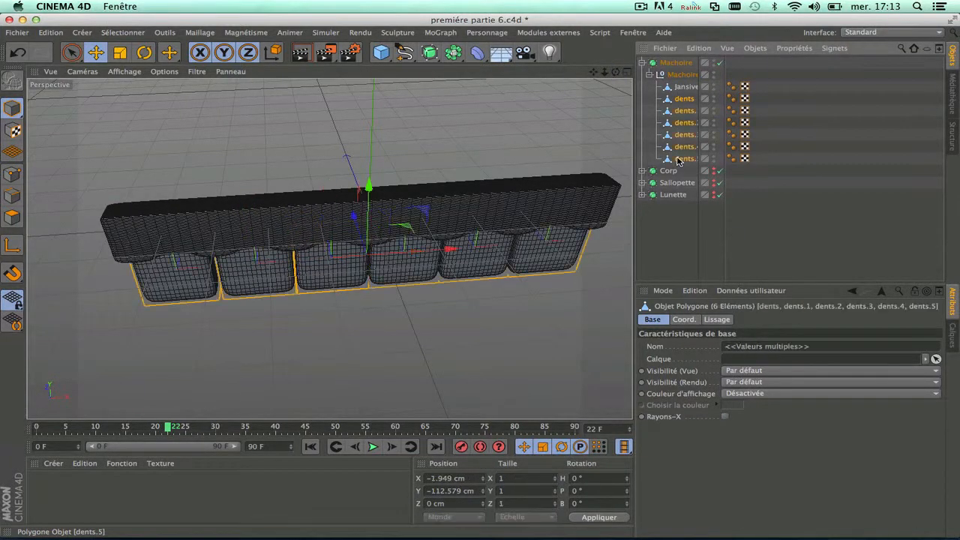
pyautogui.click(122, 54)
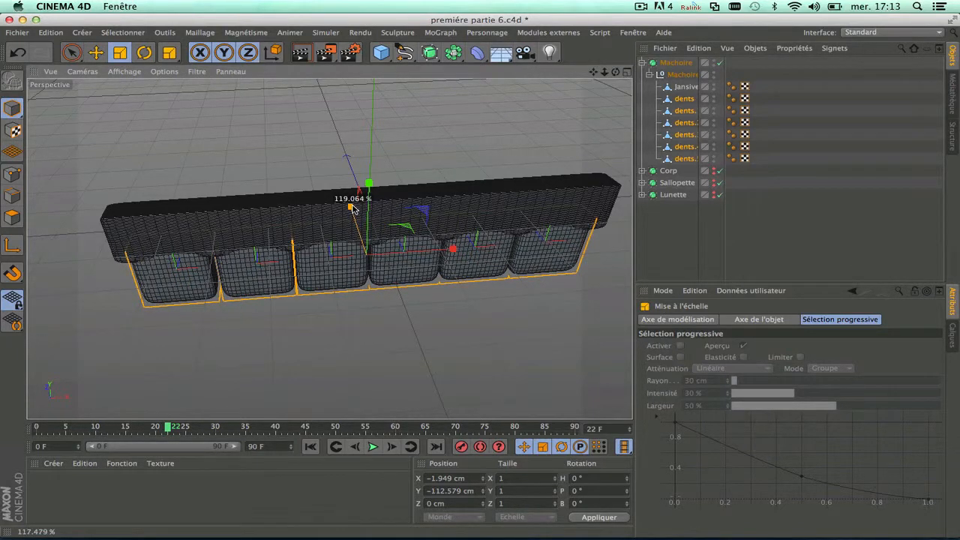
pyautogui.moveTo(353, 209); pyautogui.dragTo(356, 219)
pyautogui.press('e')
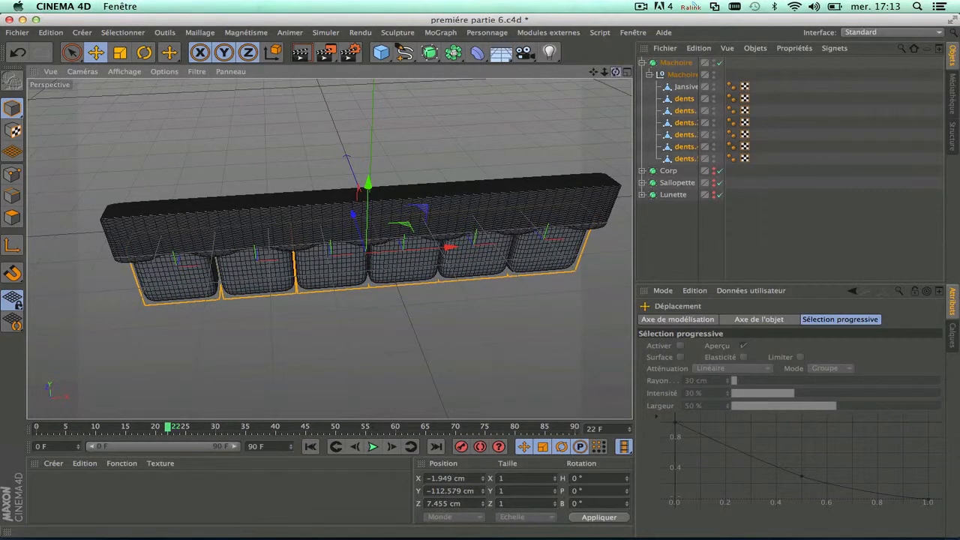
# Select the lower-left corner edges of the original dents tooth with Rectangle Selection and raise them to about -55.9 cm in Y
pyautogui.moveTo(615, 71); pyautogui.dragTo(674, 89)
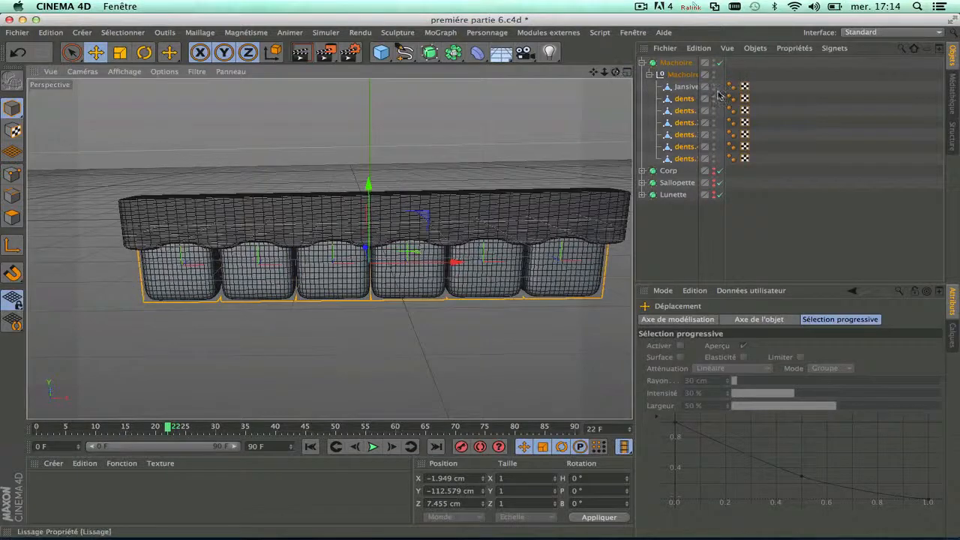
pyautogui.click(684, 98)
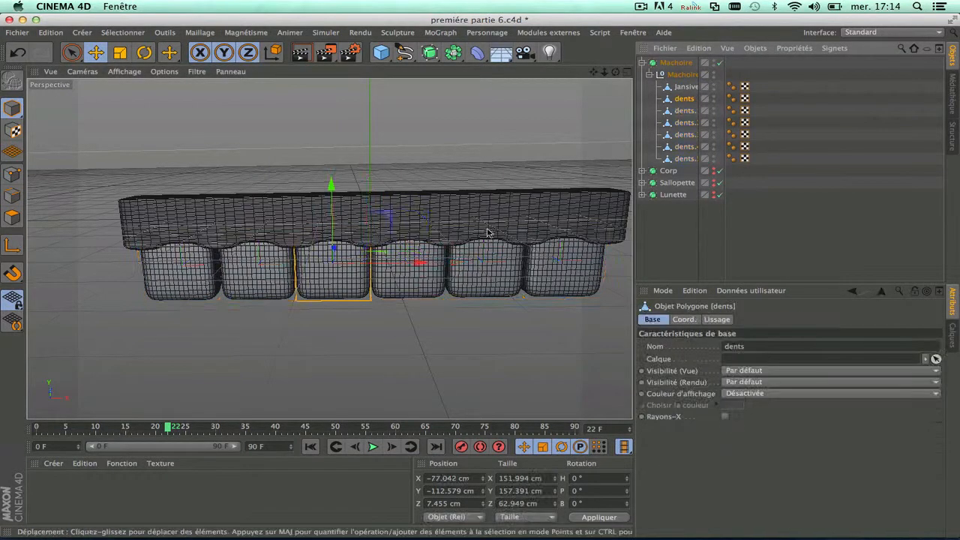
pyautogui.click(71, 51)
pyautogui.click(12, 195)
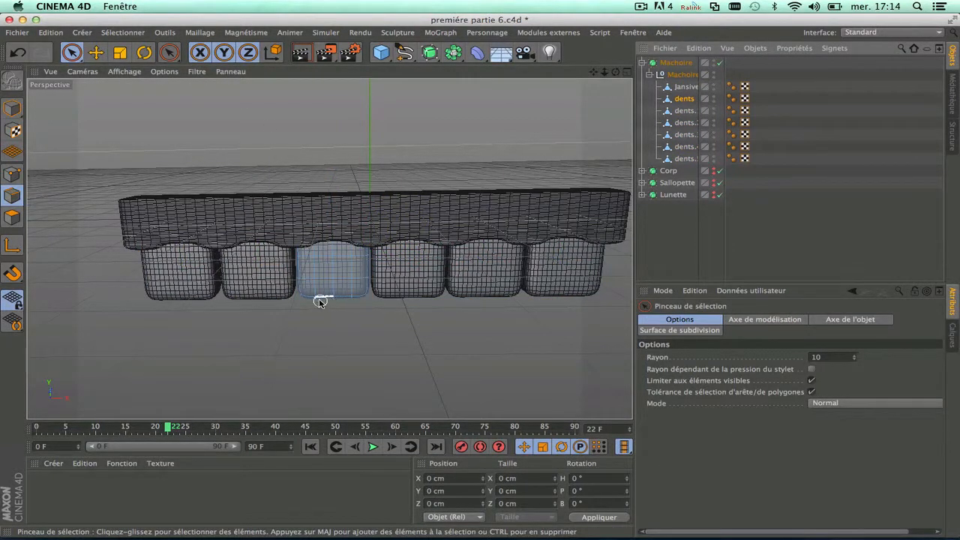
pyautogui.scroll(5, 320, 301)
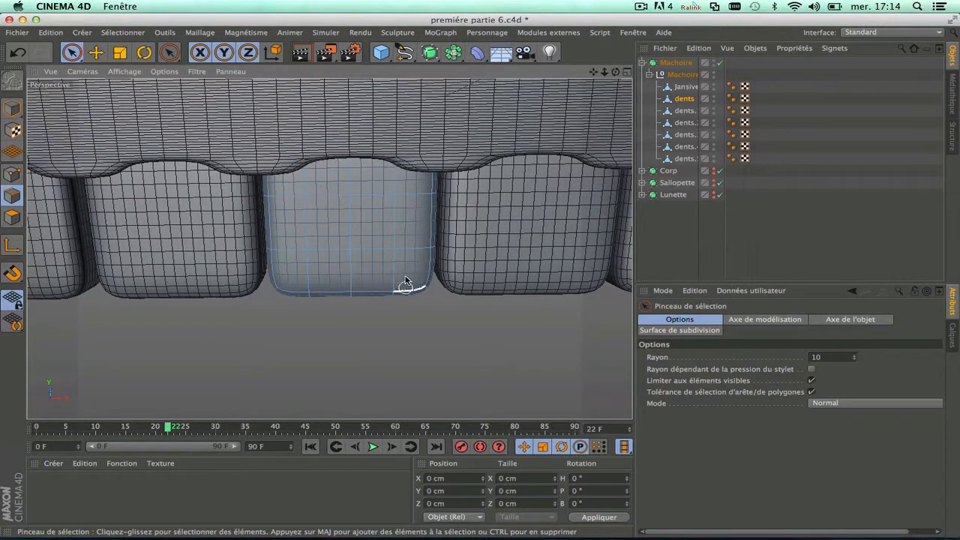
pyautogui.moveTo(615, 71); pyautogui.dragTo(627, 80)
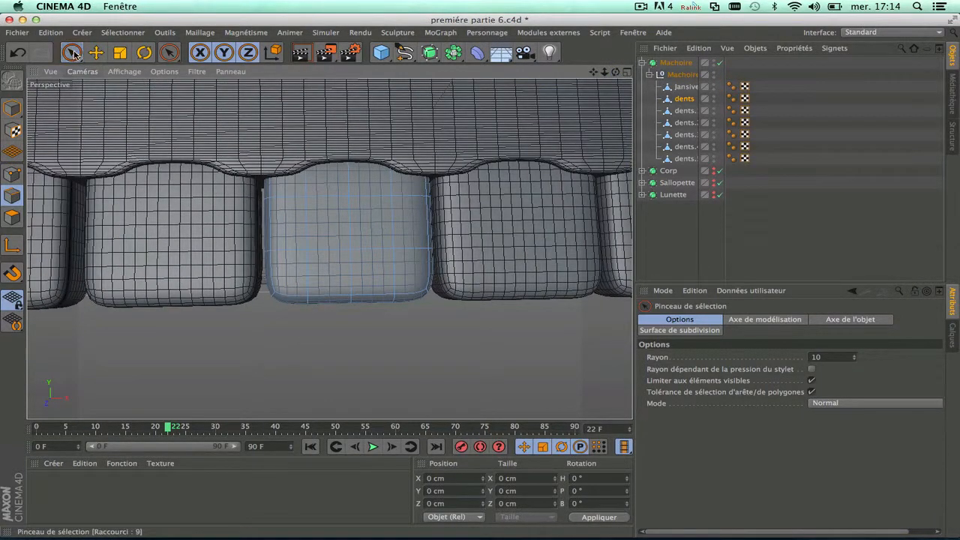
pyautogui.moveTo(73, 53); pyautogui.dragTo(130, 94)
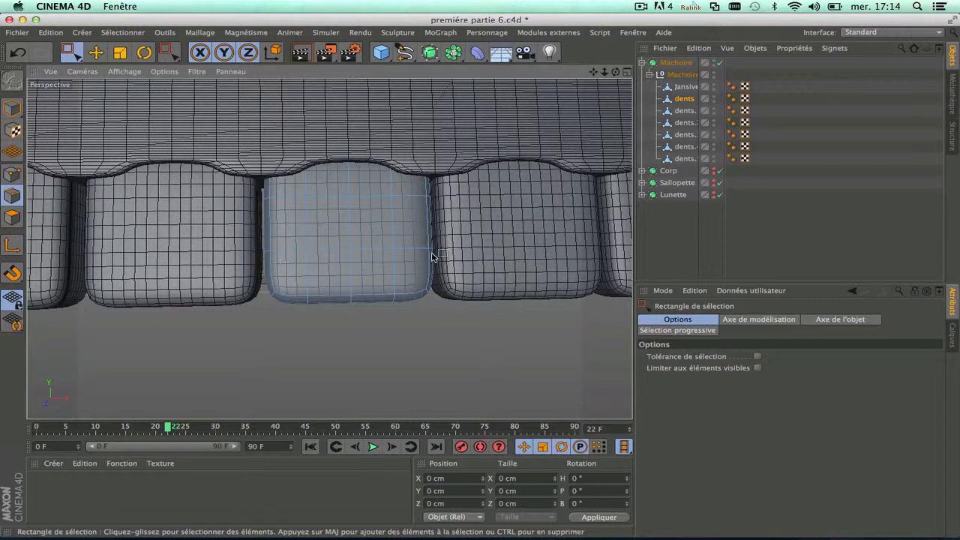
pyautogui.moveTo(246, 276); pyautogui.dragTo(299, 334)
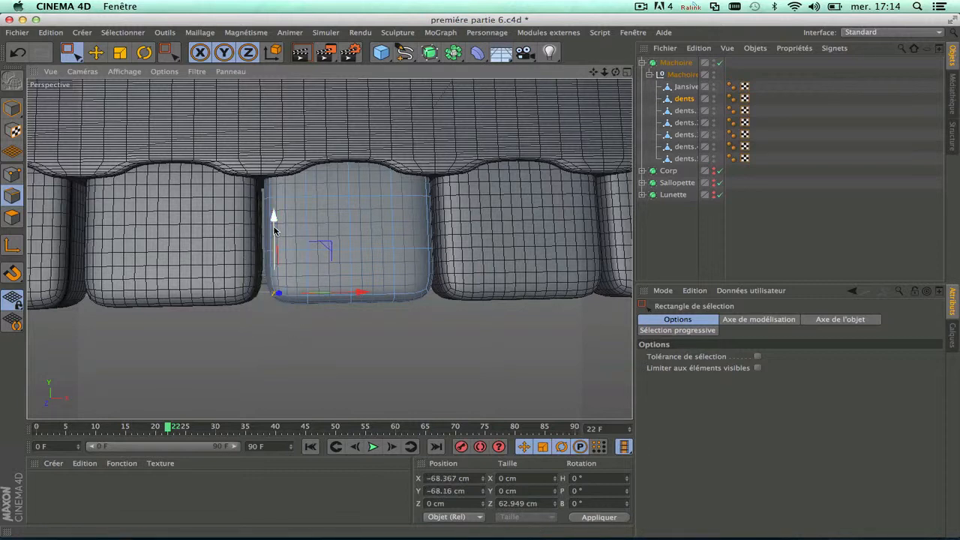
pyautogui.moveTo(274, 230); pyautogui.dragTo(276, 212)
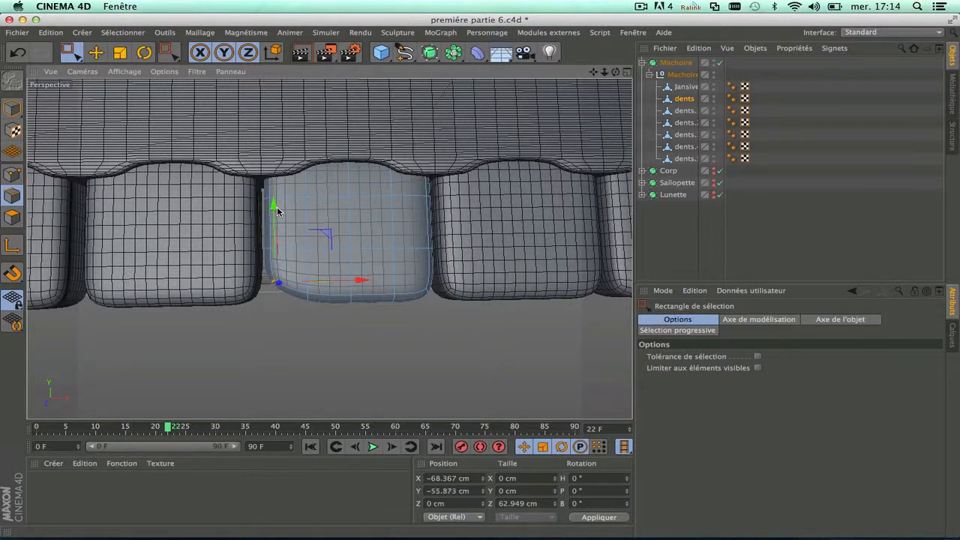
# Raise the lower-right corner edges of the same tooth to about -58.8 cm in Y
pyautogui.moveTo(414, 279); pyautogui.dragTo(453, 317)
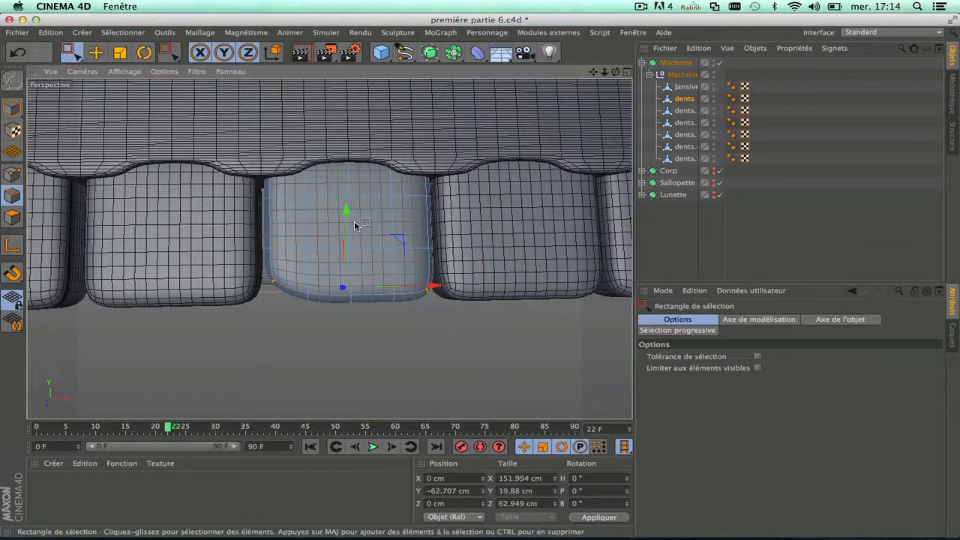
pyautogui.moveTo(348, 219); pyautogui.dragTo(348, 210)
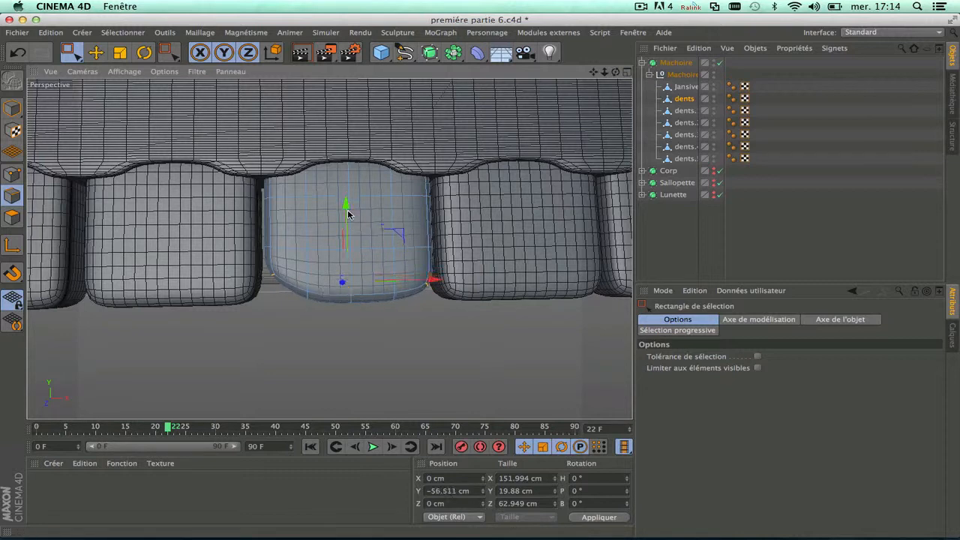
pyautogui.press('super+z')
pyautogui.moveTo(411, 267); pyautogui.dragTo(462, 320)
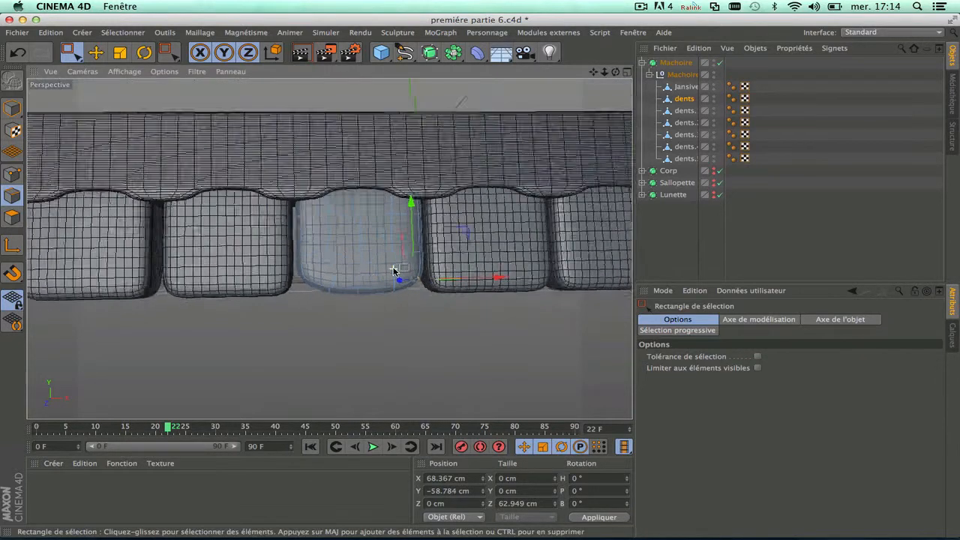
# Render the perspective view and examine the reshaped tooth's lower corners against its neighbours
pyautogui.scroll(-3, 393, 270)
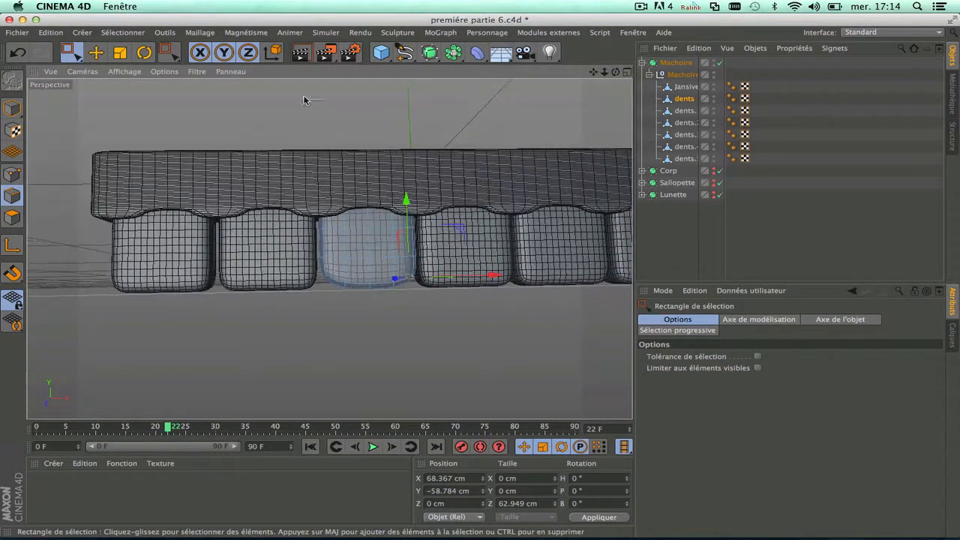
pyautogui.click(299, 52)
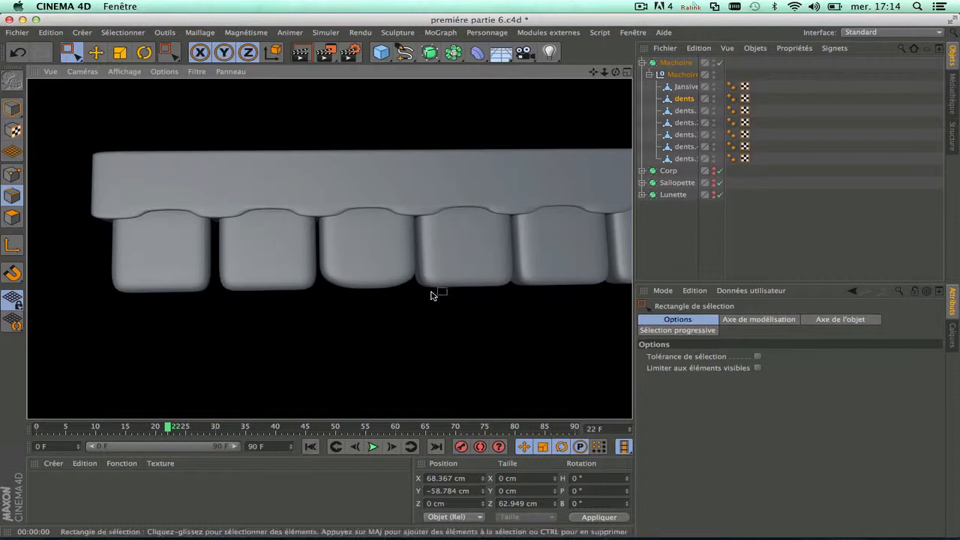
pyautogui.scroll(-1, 429, 305)
pyautogui.scroll(4, 429, 304)
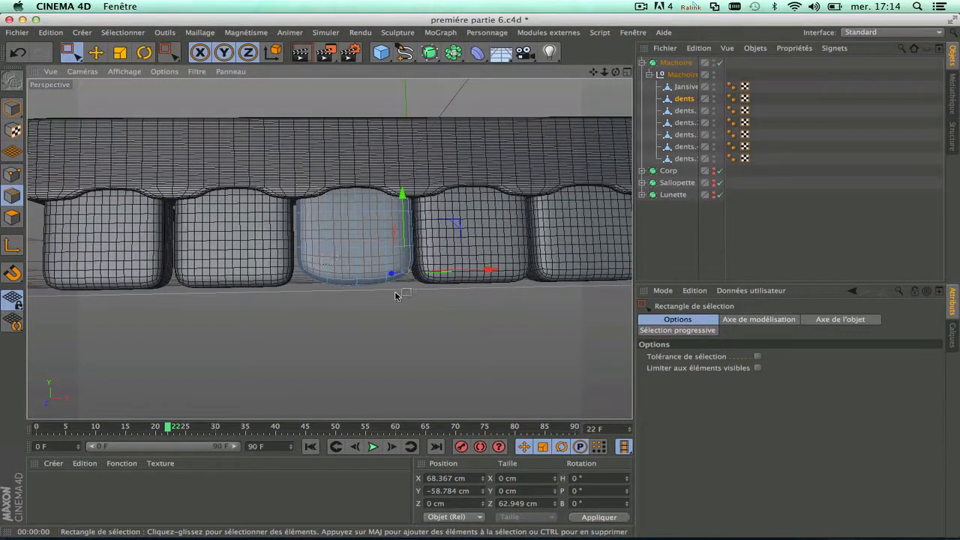
pyautogui.scroll(-2, 407, 333)
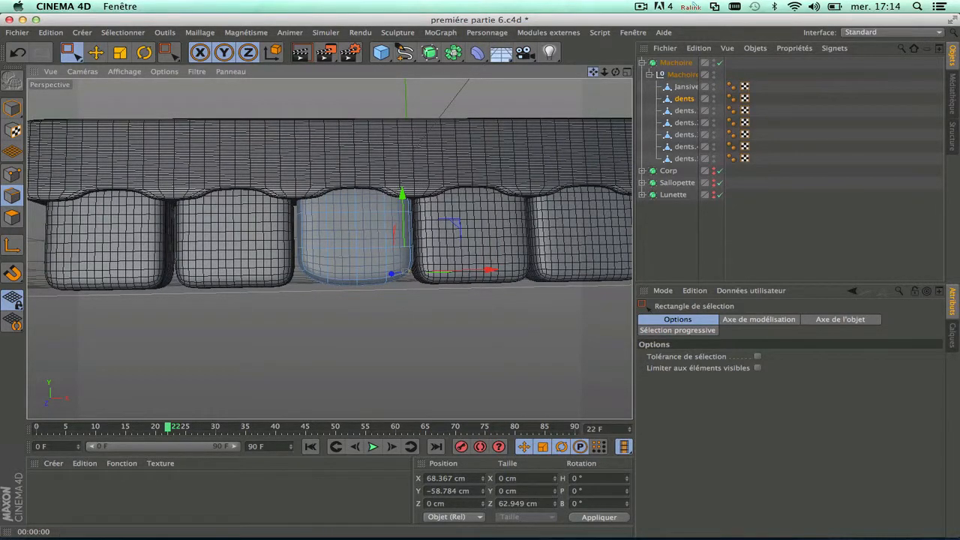
# Undo the corner edits on the original dents tooth
pyautogui.moveTo(593, 72); pyautogui.dragTo(565, 102)
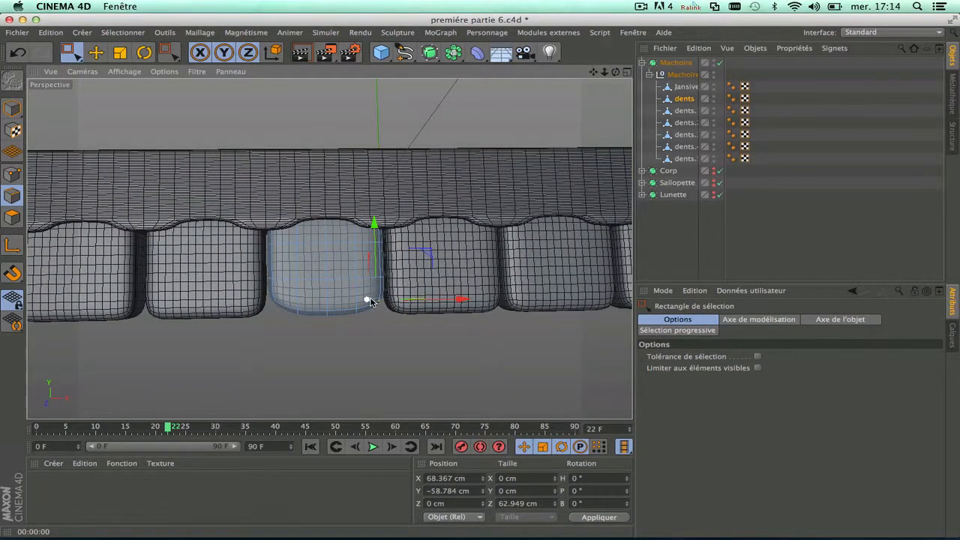
pyautogui.press('super+z')
pyautogui.press('super+z')
pyautogui.press('super+z')
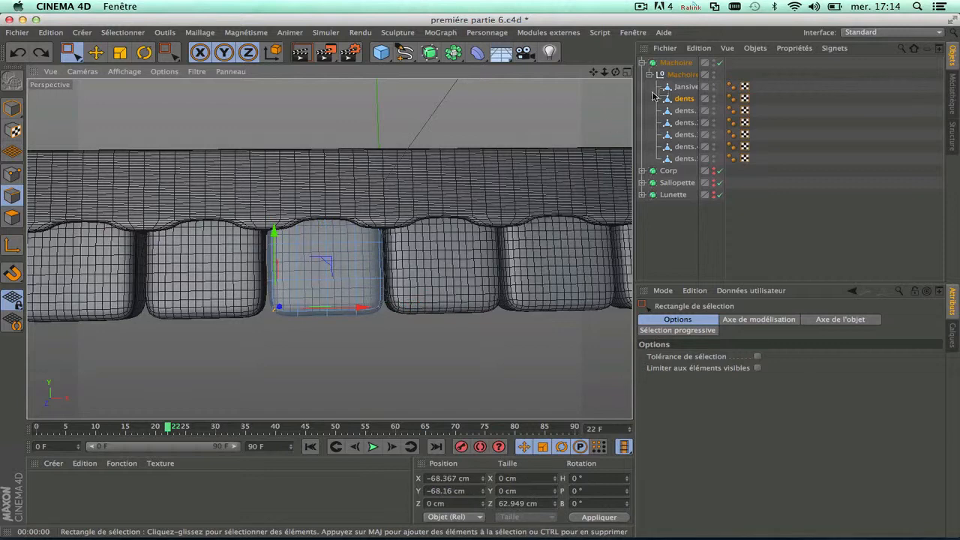
# Select all six dents objects and rectangle-select the lower corner edges of the first tooth through the joint between the second and third
pyautogui.keyDown('shift'); pyautogui.click(684, 157); pyautogui.keyUp('shift')
pyautogui.scroll(-4, 465, 274)
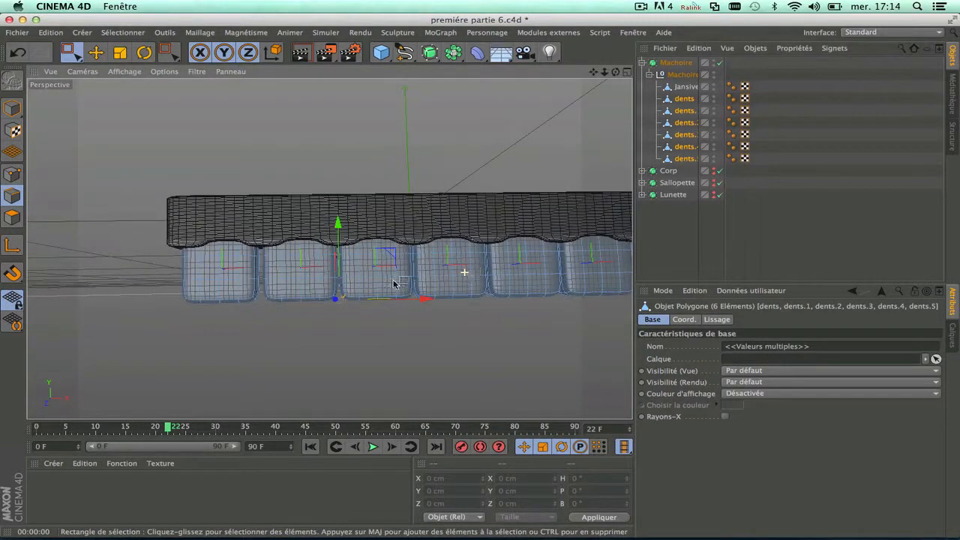
pyautogui.scroll(4, 167, 300)
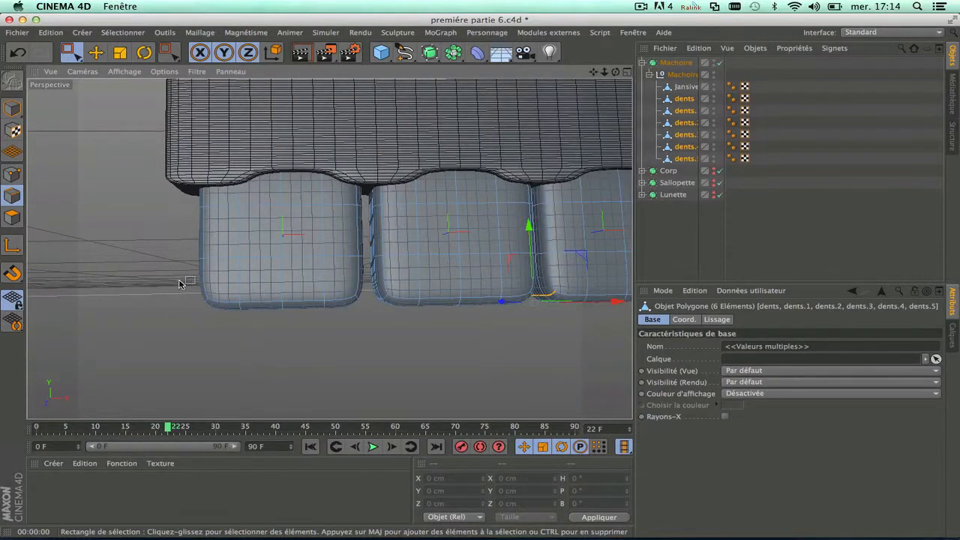
pyautogui.moveTo(199, 306); pyautogui.dragTo(229, 332)
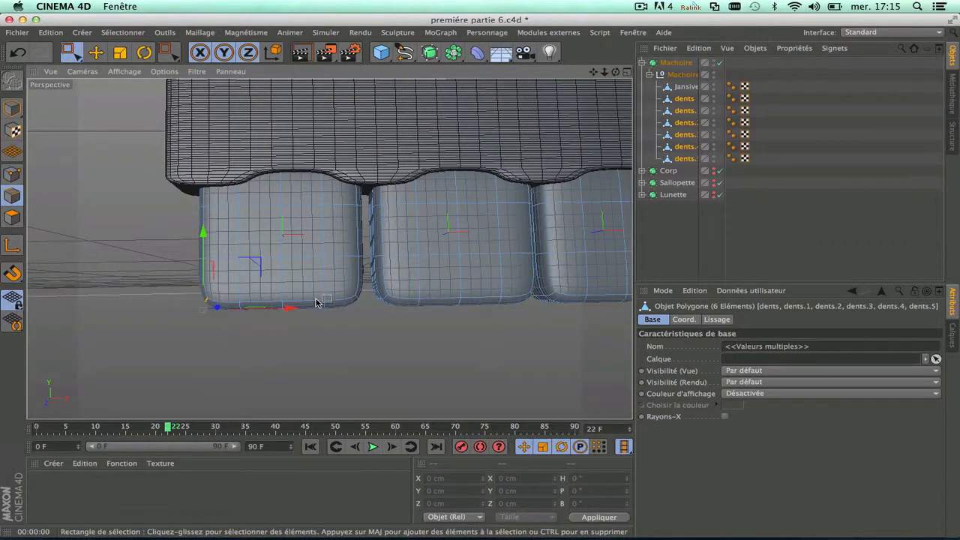
pyautogui.moveTo(332, 274); pyautogui.dragTo(401, 327)
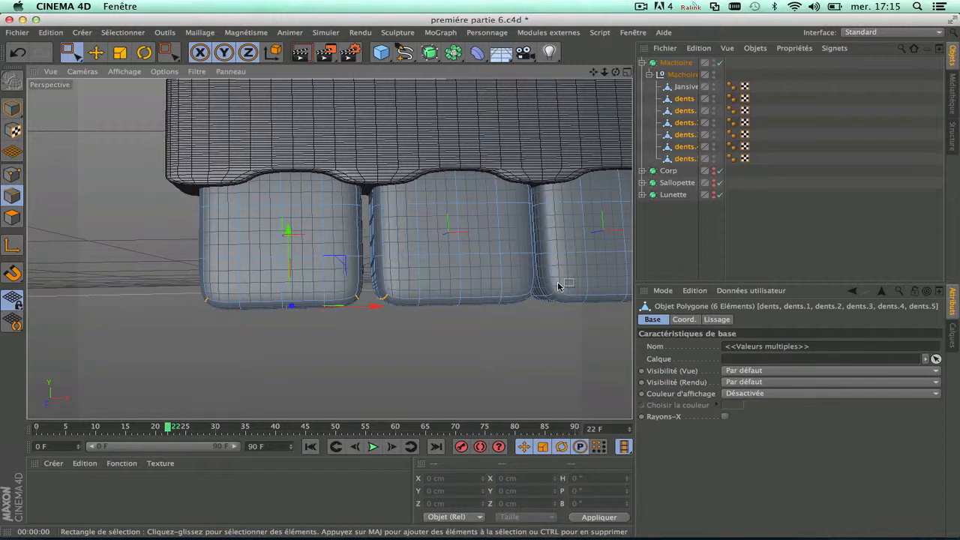
pyautogui.moveTo(516, 273); pyautogui.dragTo(564, 327)
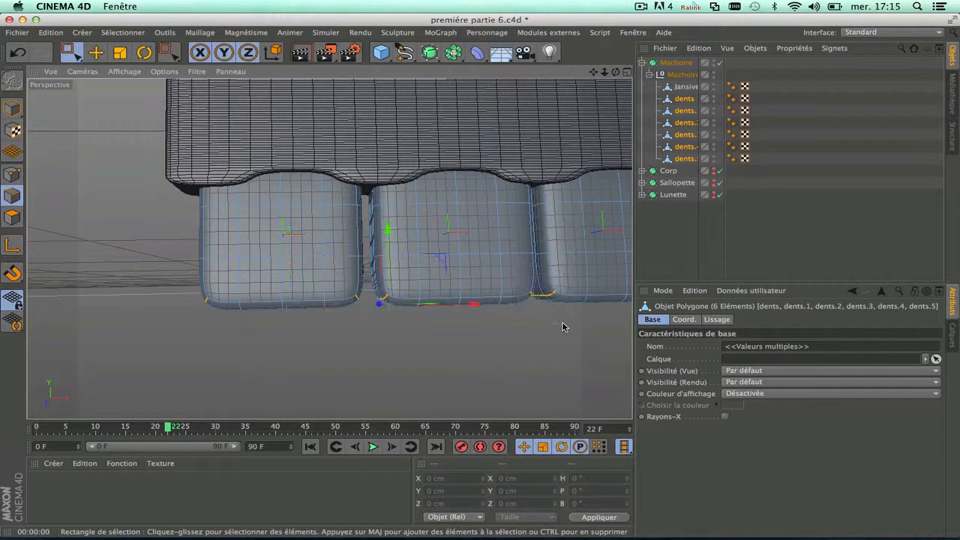
# In the front view, add the lower corner edges at the joint between the third and fourth teeth to the selection
pyautogui.click(627, 71)
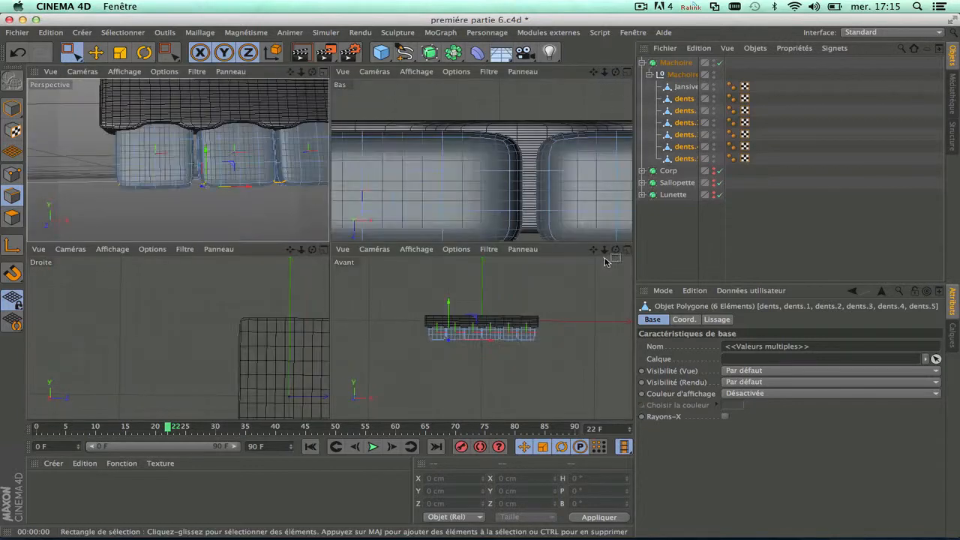
pyautogui.click(627, 251)
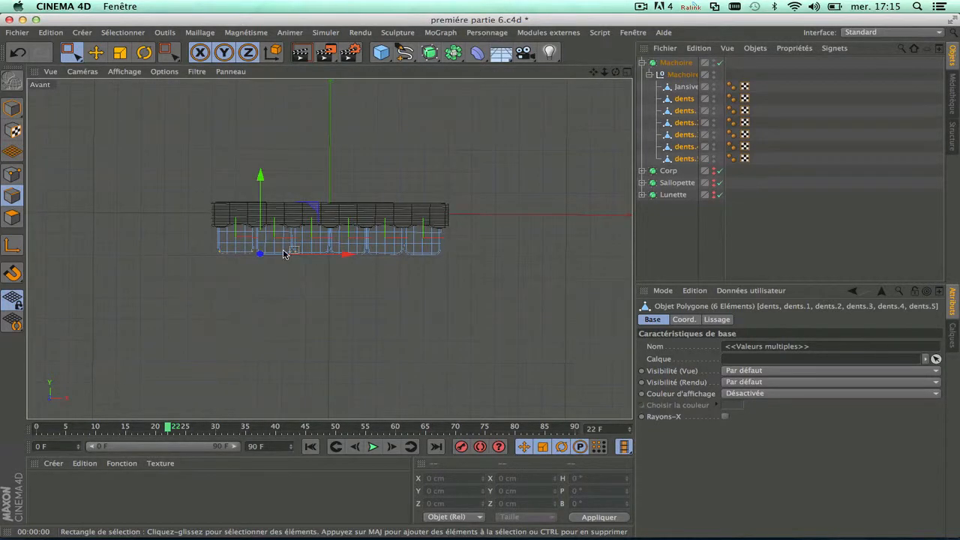
pyautogui.scroll(5, 284, 254)
pyautogui.scroll(-3, 285, 250)
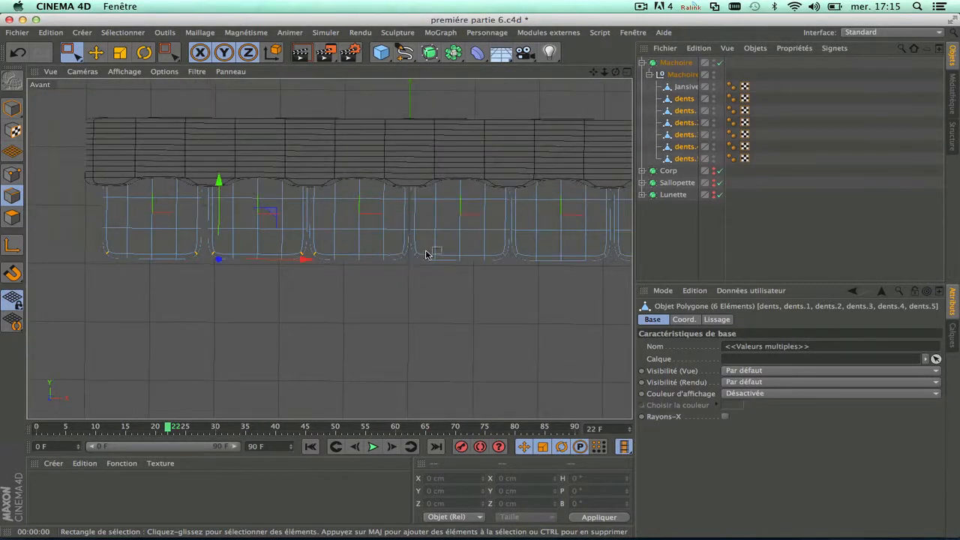
pyautogui.scroll(3, 426, 254)
pyautogui.moveTo(360, 235); pyautogui.dragTo(422, 285)
pyautogui.scroll(-5, 424, 284)
pyautogui.scroll(2, 424, 284)
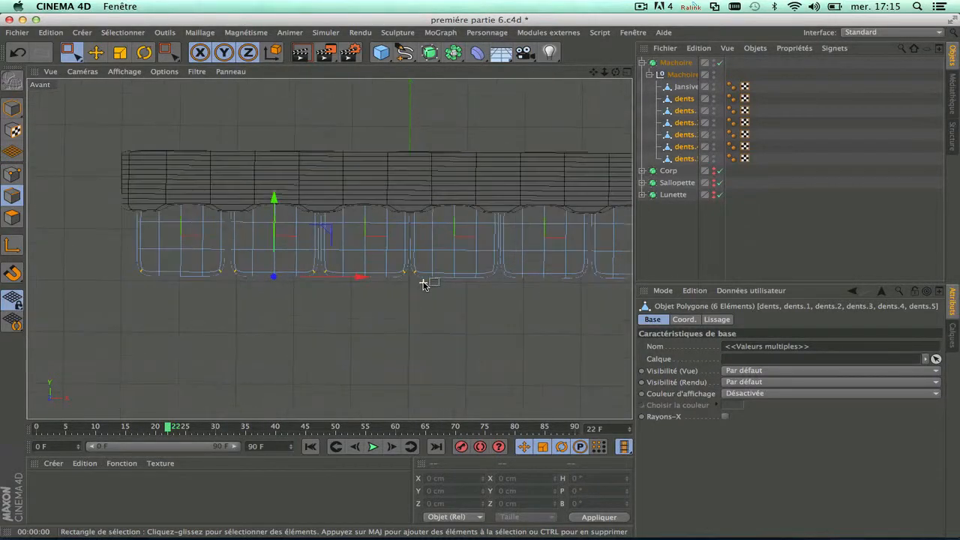
# Add the lower corner edges at the last two tooth joints and the sixth tooth's outer corner to the selection
pyautogui.scroll(3, 536, 265)
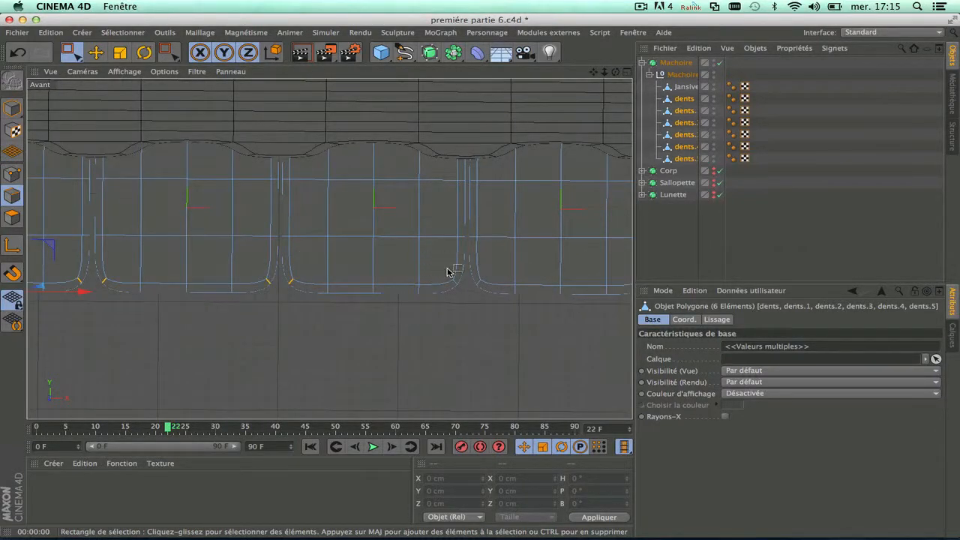
pyautogui.keyDown('shift'); pyautogui.moveTo(442, 266); pyautogui.dragTo(507, 334); pyautogui.keyUp('shift')
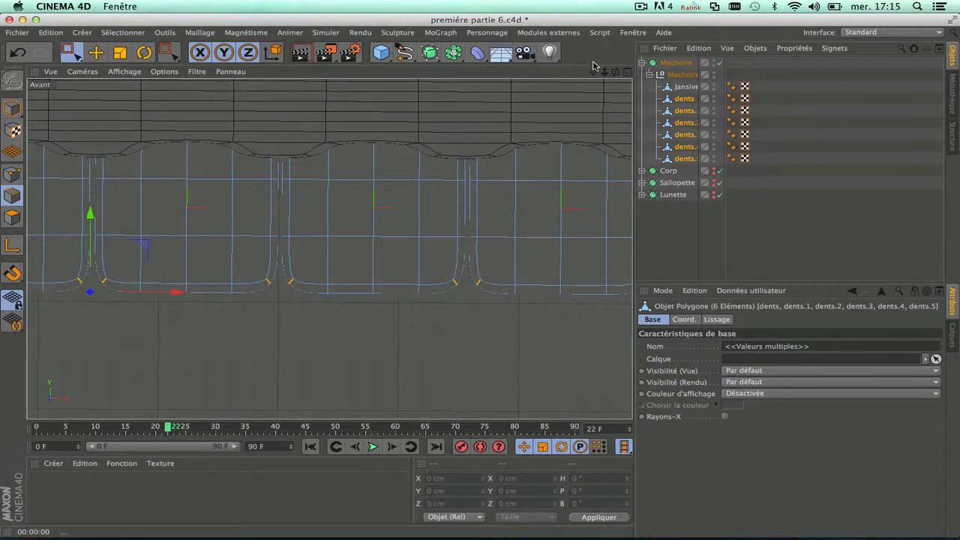
pyautogui.keyDown('alt'); pyautogui.moveTo(329, 249); pyautogui.dragTo(3, 254, button='middle'); pyautogui.keyUp('alt')
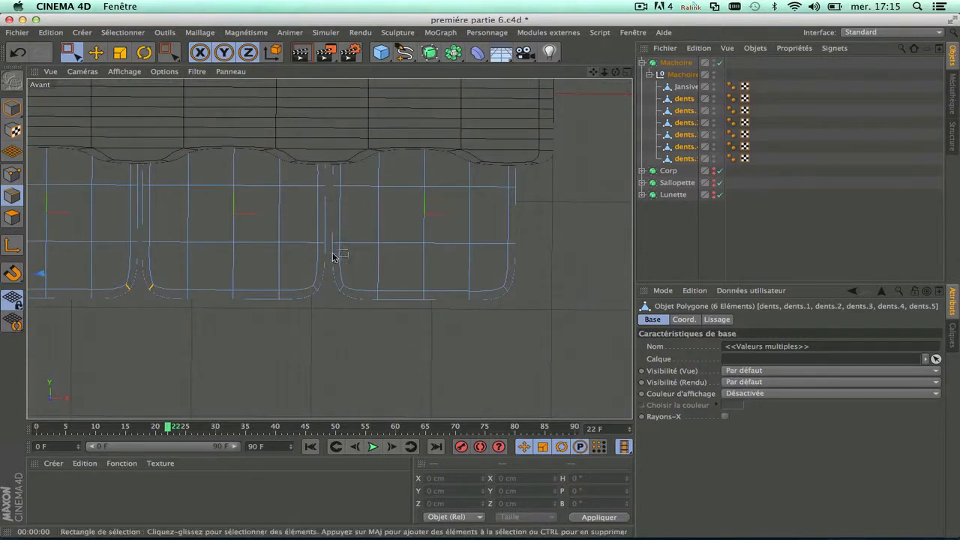
pyautogui.moveTo(369, 325); pyautogui.dragTo(371, 325)
pyautogui.moveTo(489, 269); pyautogui.dragTo(552, 324)
pyautogui.scroll(-6, 553, 324)
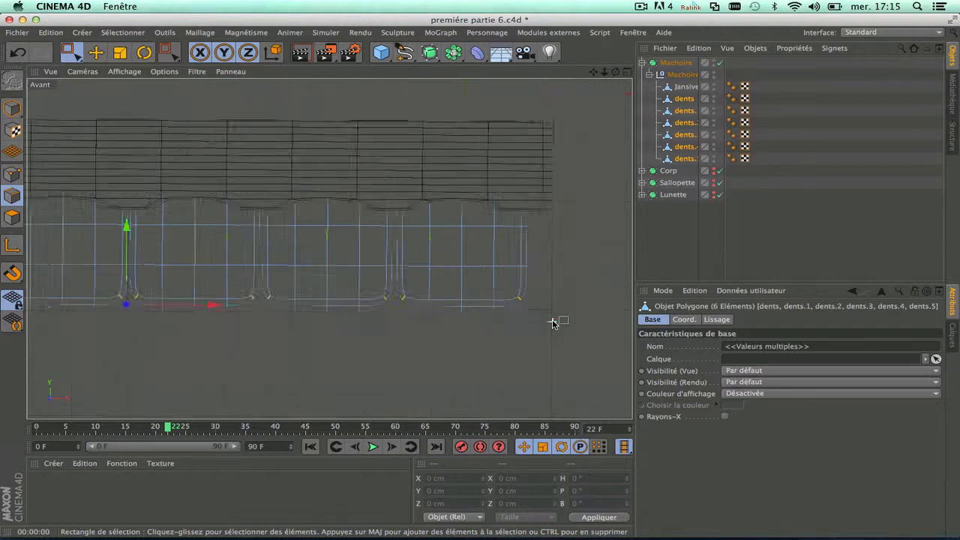
# In the perspective view, raise the selected lower corner edges in Y to round the bottoms of all six teeth
pyautogui.scroll(3, 553, 324)
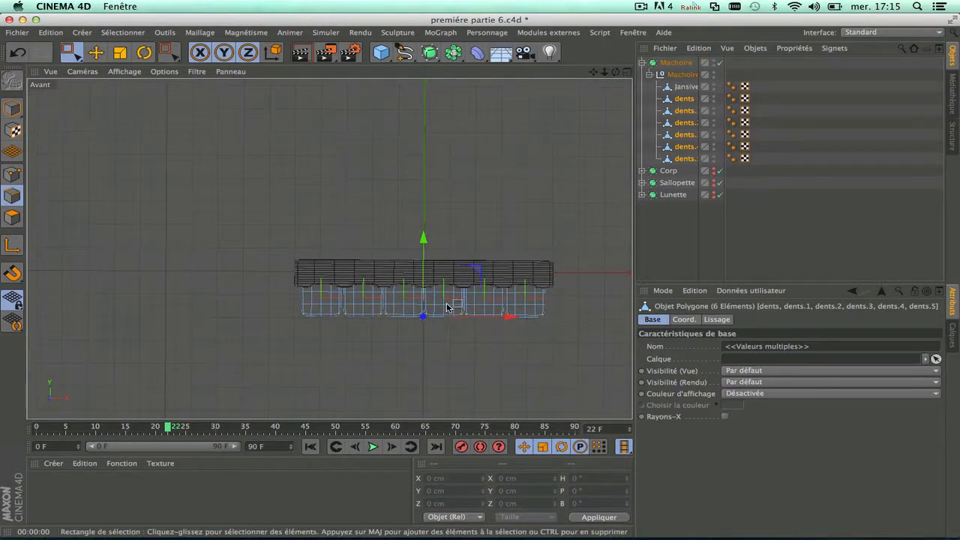
pyautogui.scroll(3, 450, 308)
pyautogui.click(627, 71)
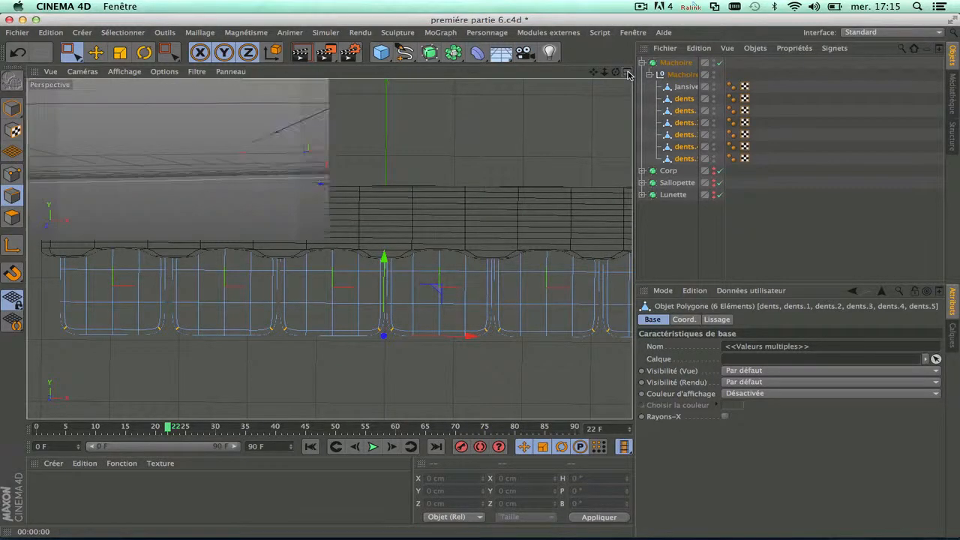
pyautogui.click(327, 73)
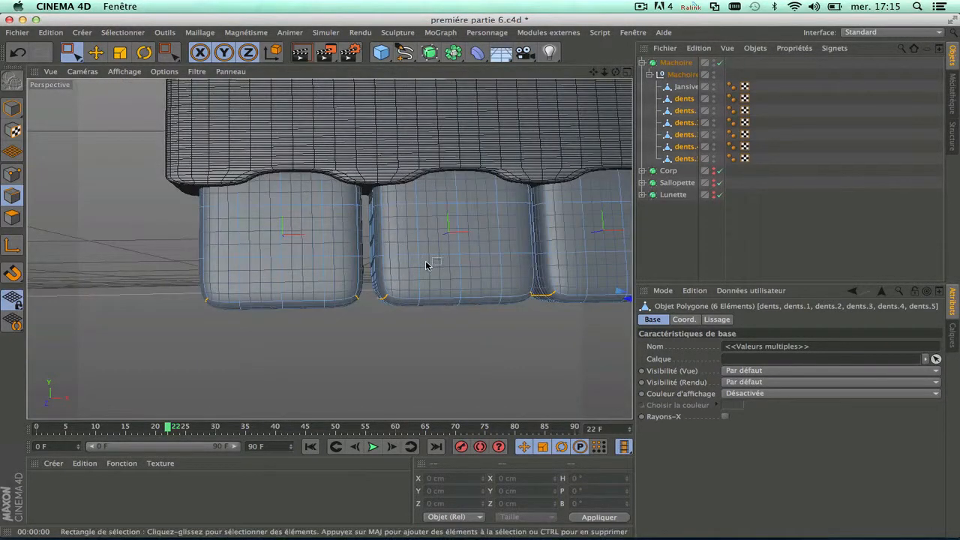
pyautogui.scroll(-5, 459, 330)
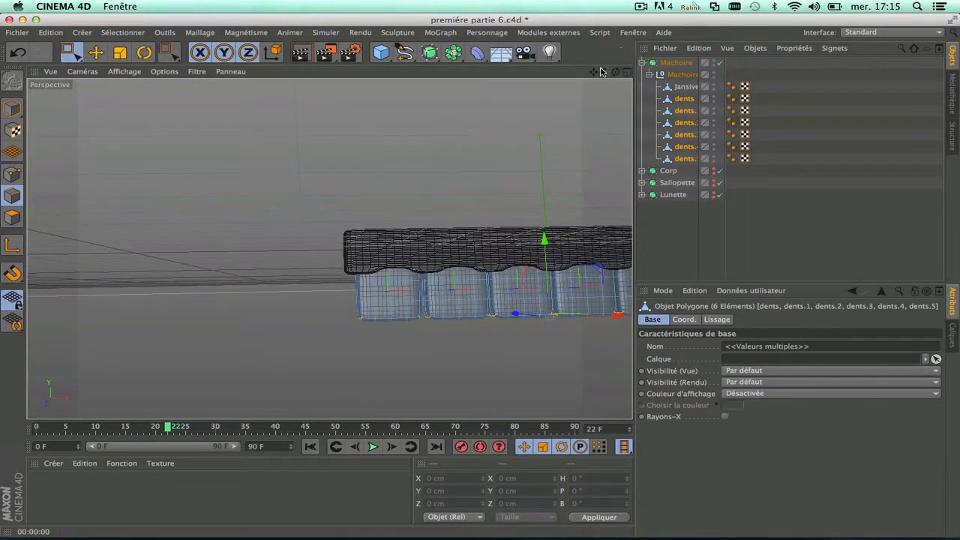
pyautogui.moveTo(593, 72); pyautogui.dragTo(559, 92)
pyautogui.scroll(3, 311, 283)
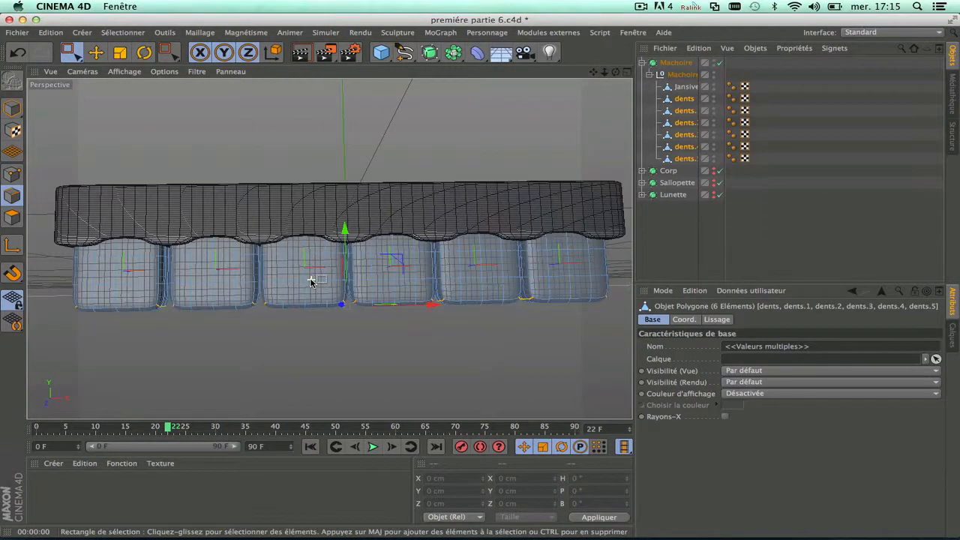
pyautogui.moveTo(346, 240); pyautogui.dragTo(345, 230)
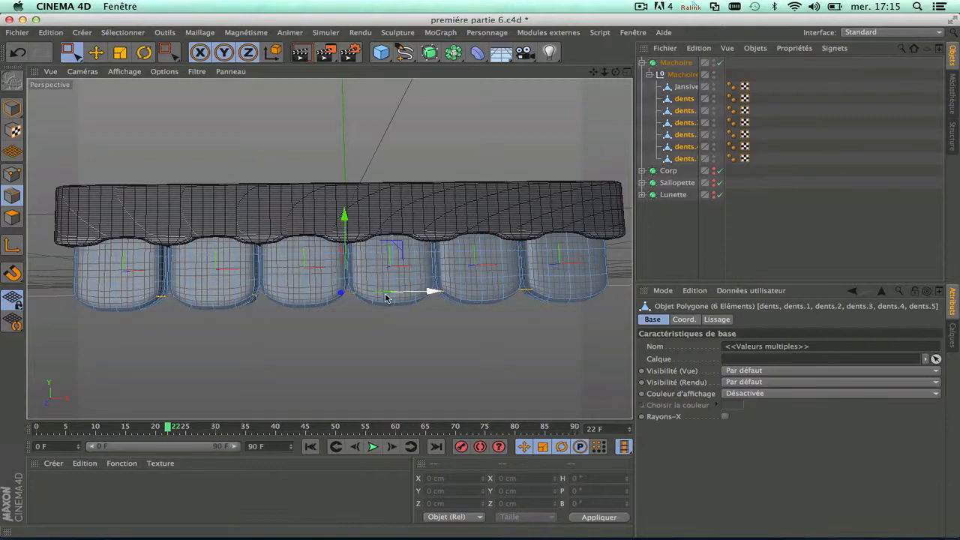
pyautogui.scroll(-5, 385, 293)
pyautogui.scroll(5, 386, 297)
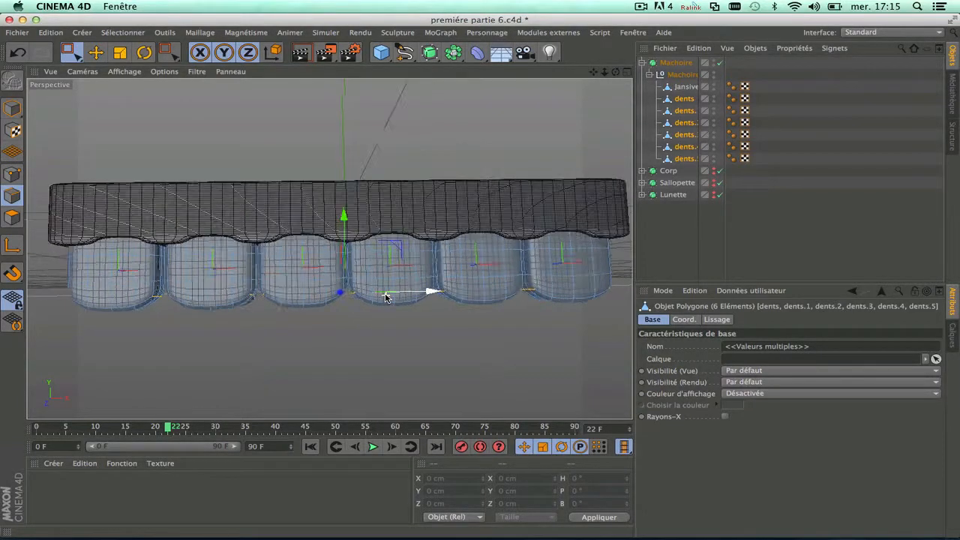
# Render the perspective view and examine the rounded teeth under the gum bar, including from another angle
pyautogui.click(304, 56)
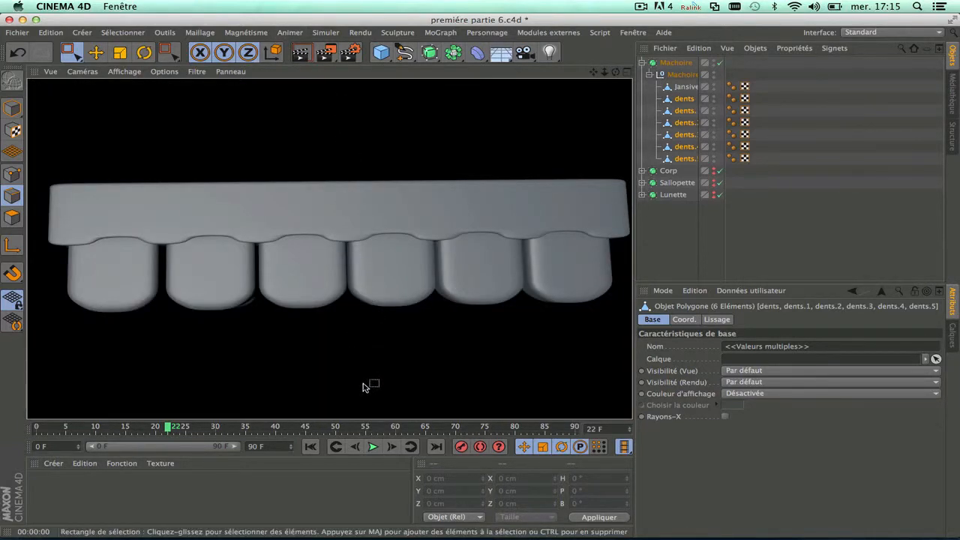
pyautogui.scroll(-4, 351, 387)
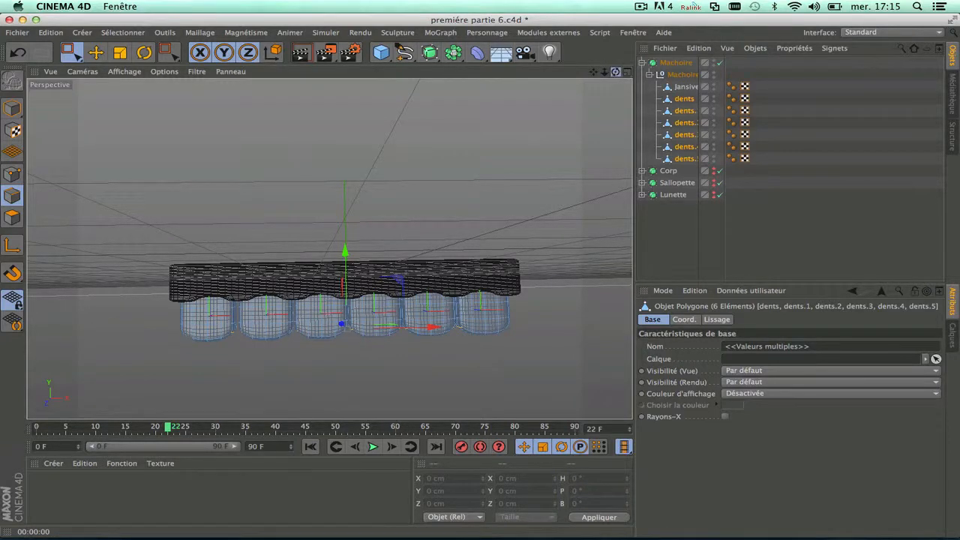
pyautogui.moveTo(615, 71)
pyautogui.mouseDown()
pyautogui.moveTo(615, 98)
pyautogui.moveTo(615, 79)
pyautogui.mouseUp()
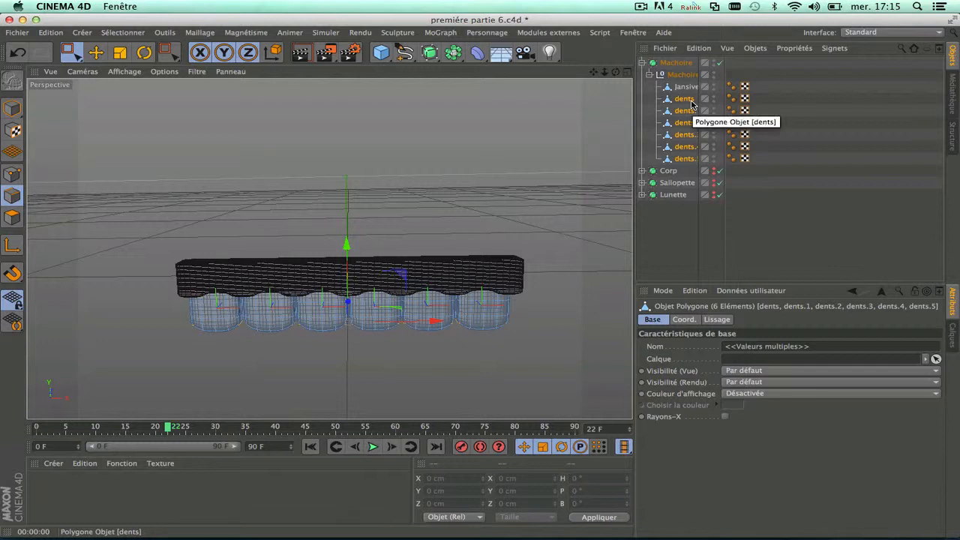
# Collapse the Machoire null group and duplicate it inside the Machoire subdivision surface
pyautogui.click(651, 76)
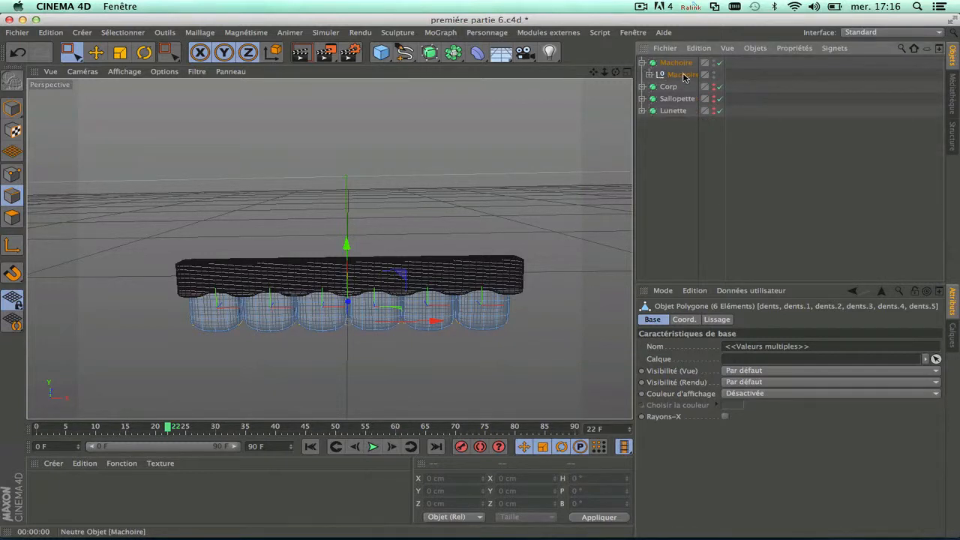
pyautogui.click(679, 75)
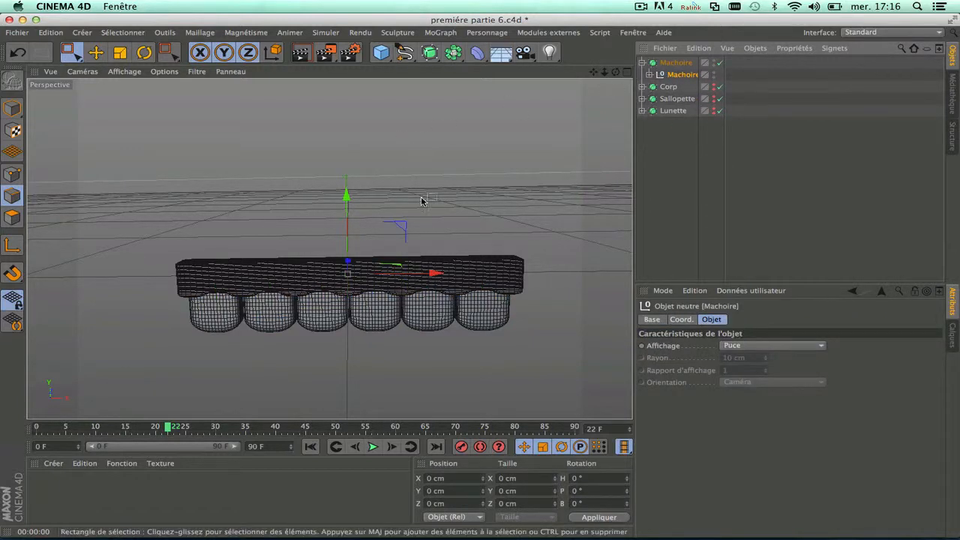
pyautogui.scroll(-2, 434, 219)
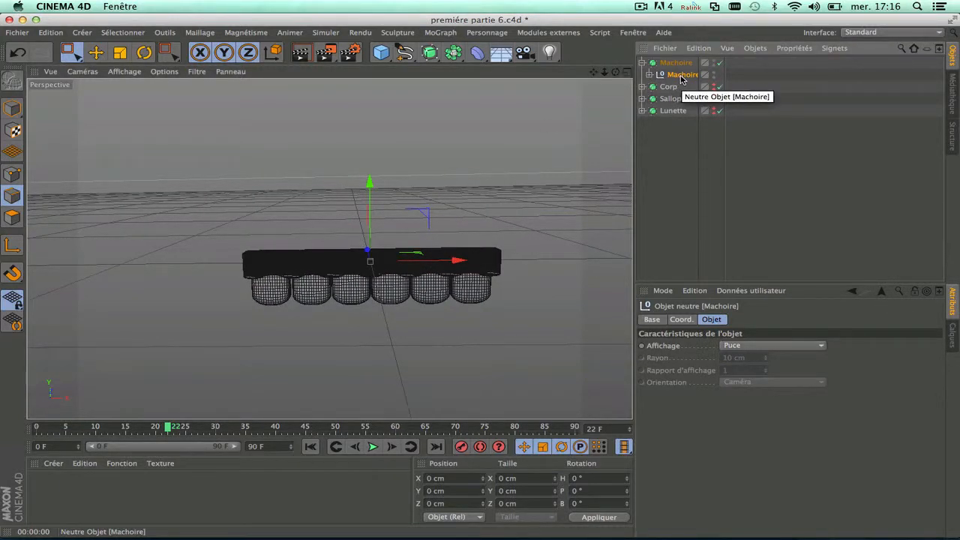
pyautogui.keyDown('ctrl'); pyautogui.moveTo(681, 78); pyautogui.dragTo(698, 89); pyautogui.keyUp('ctrl')
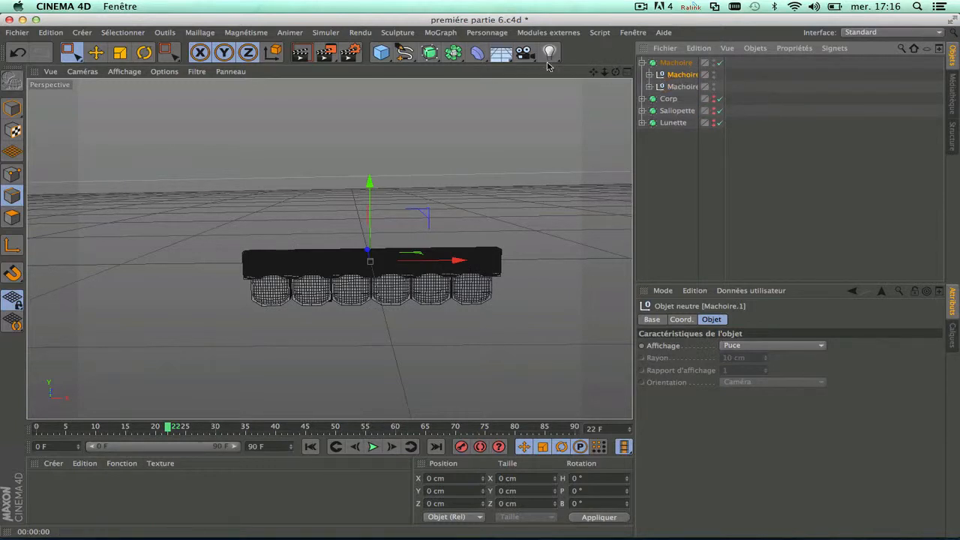
# Move both Machoire null groups out of the subdivision surface to the top level of the object hierarchy
pyautogui.click(690, 88)
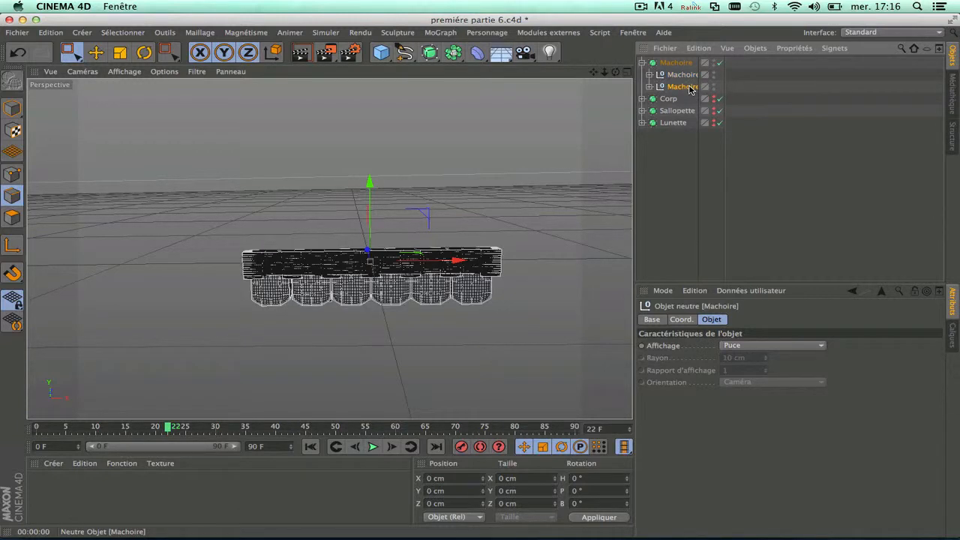
pyautogui.moveTo(686, 89); pyautogui.dragTo(688, 62)
pyautogui.doubleClick(671, 88)
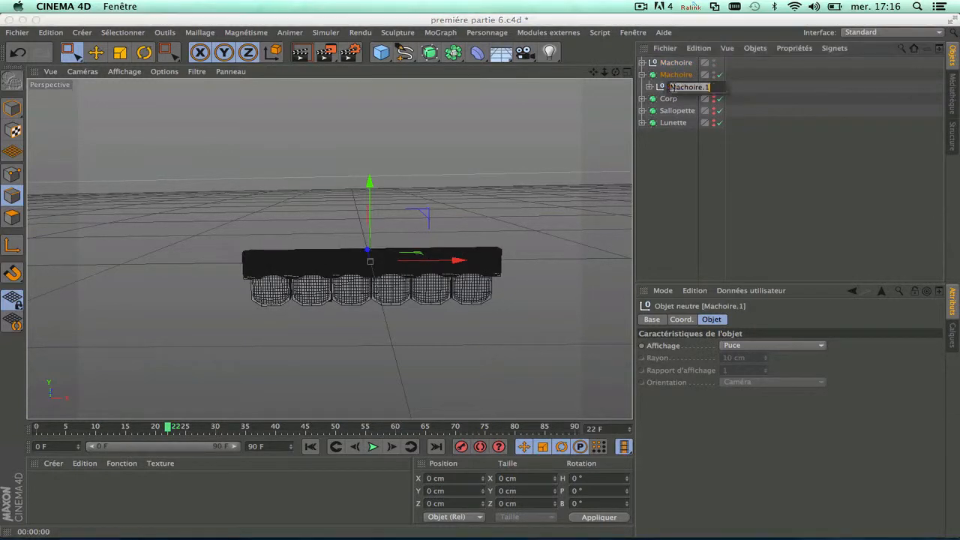
pyautogui.moveTo(663, 88); pyautogui.dragTo(673, 70)
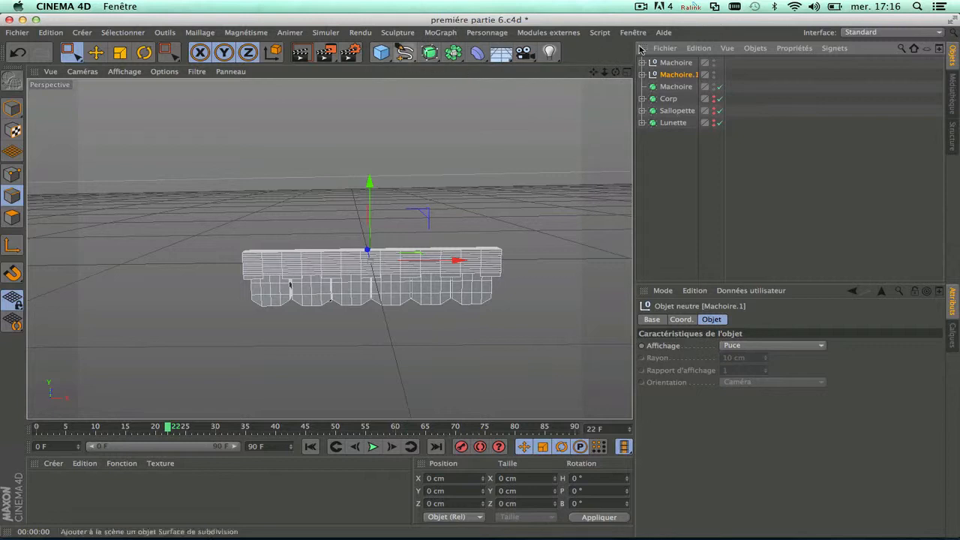
# Create a new null object and nest both Machoire null groups inside it
pyautogui.moveTo(382, 54); pyautogui.dragTo(420, 67)
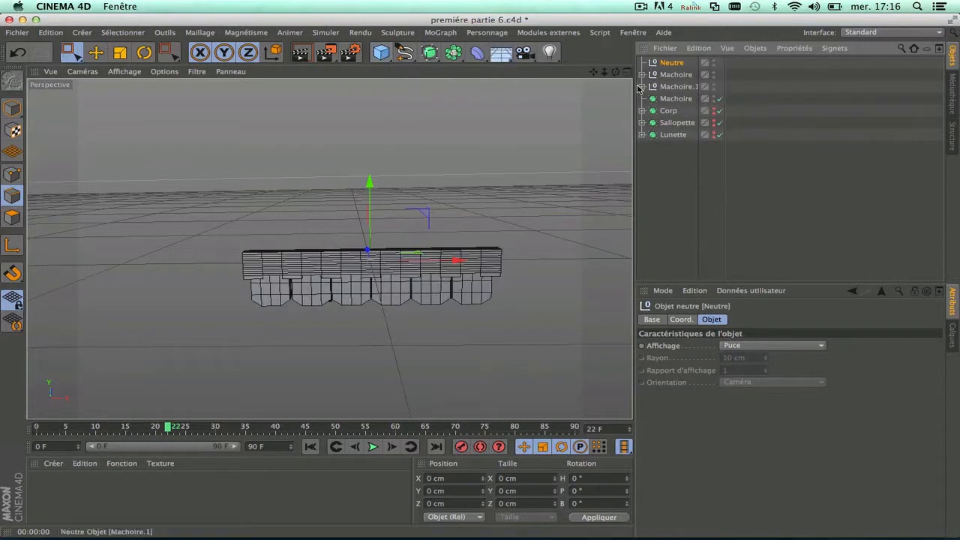
pyautogui.keyDown('shift'); pyautogui.click(675, 87); pyautogui.keyUp('shift')
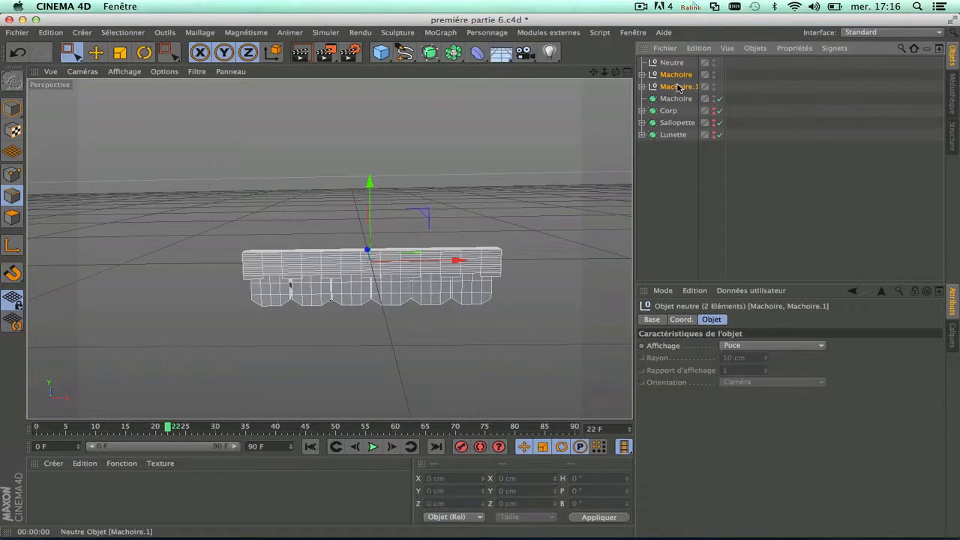
pyautogui.moveTo(685, 78); pyautogui.dragTo(675, 65)
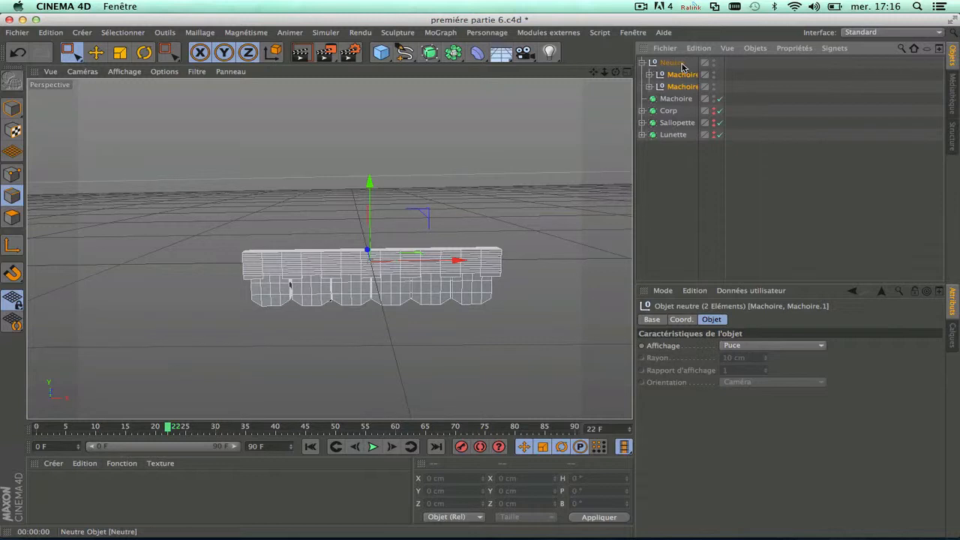
# Rename the two Machoire nulls nested in the Neutre null as 1 and 2
pyautogui.doubleClick(671, 63)
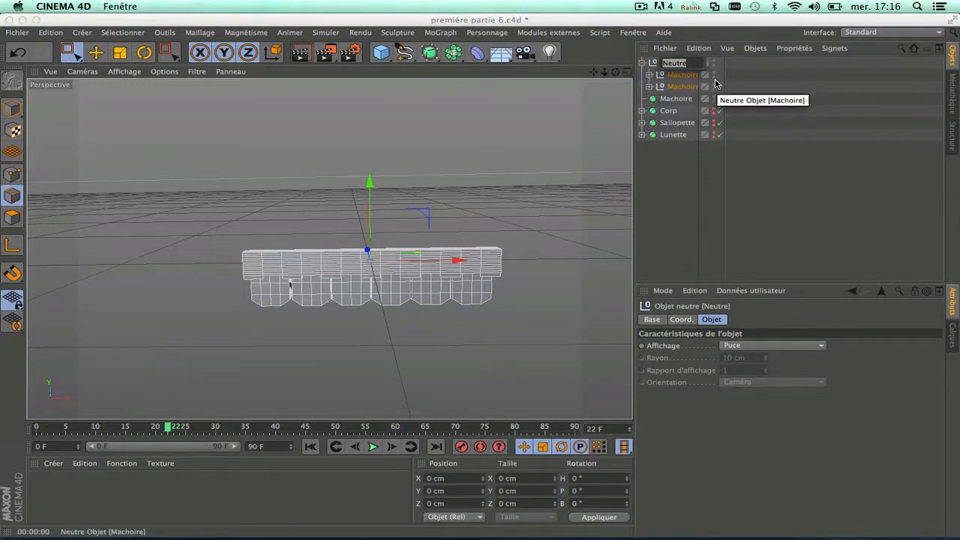
pyautogui.doubleClick(684, 75)
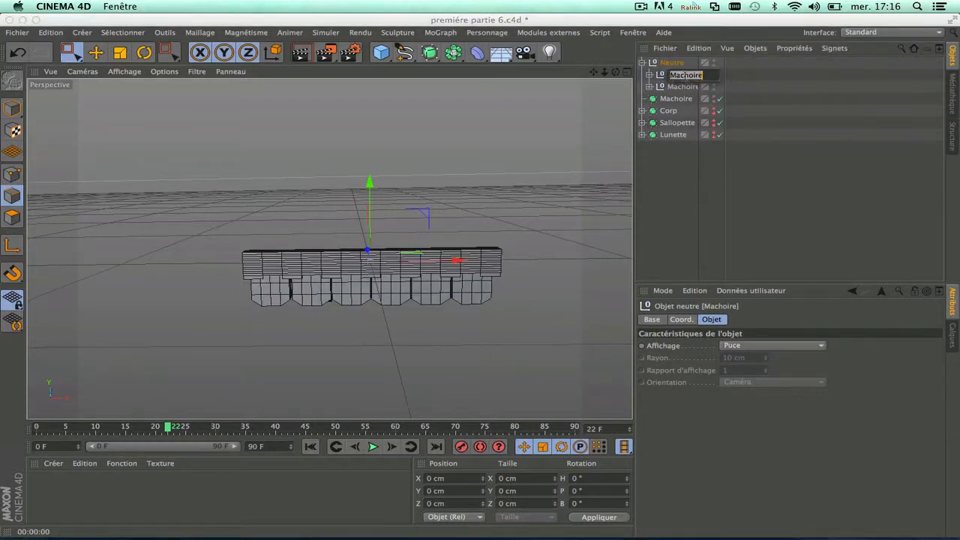
pyautogui.write('1')
pyautogui.press('Return')
pyautogui.doubleClick(680, 87)
pyautogui.write('2')
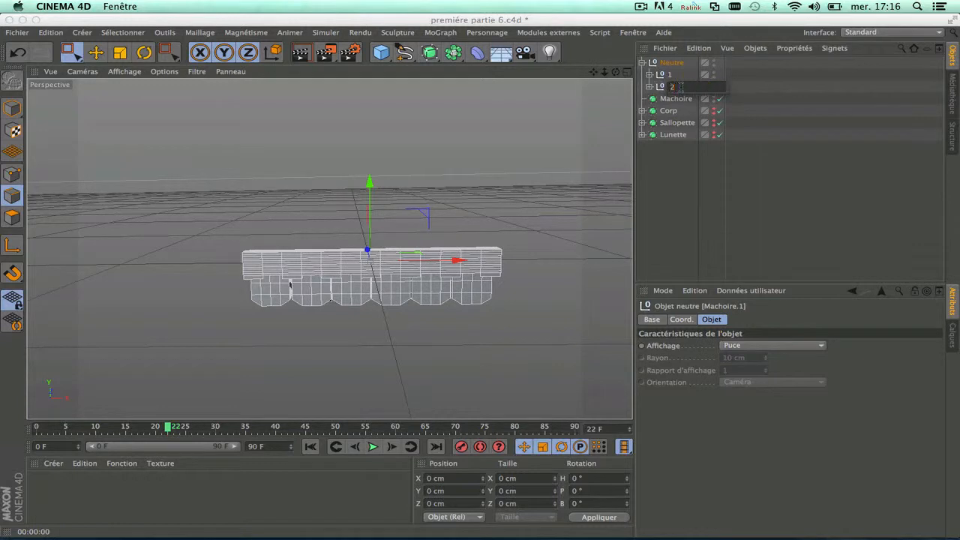
pyautogui.press('Return')
# Rename the Neutre parent null as Machoire and nest it inside the Machoire subdivision surface
pyautogui.doubleClick(666, 63)
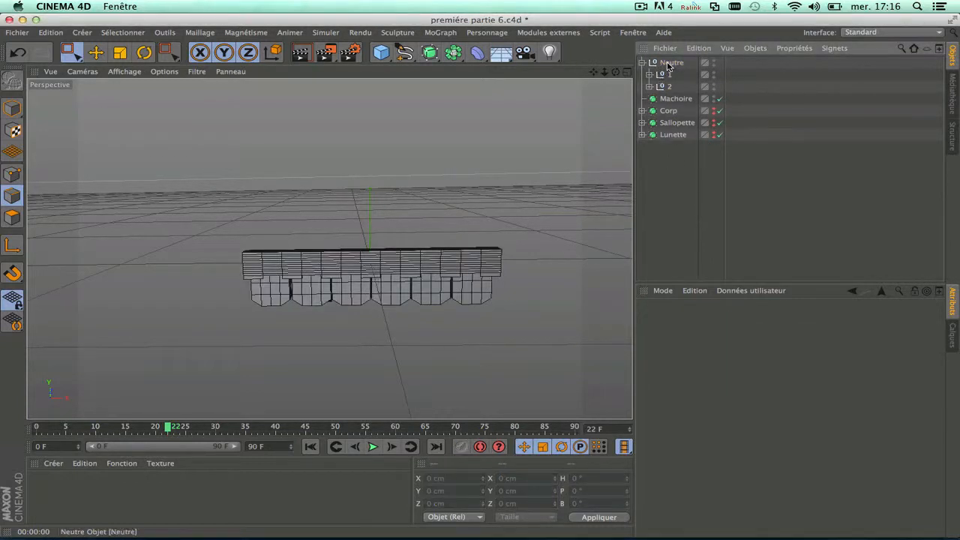
pyautogui.write('ma')
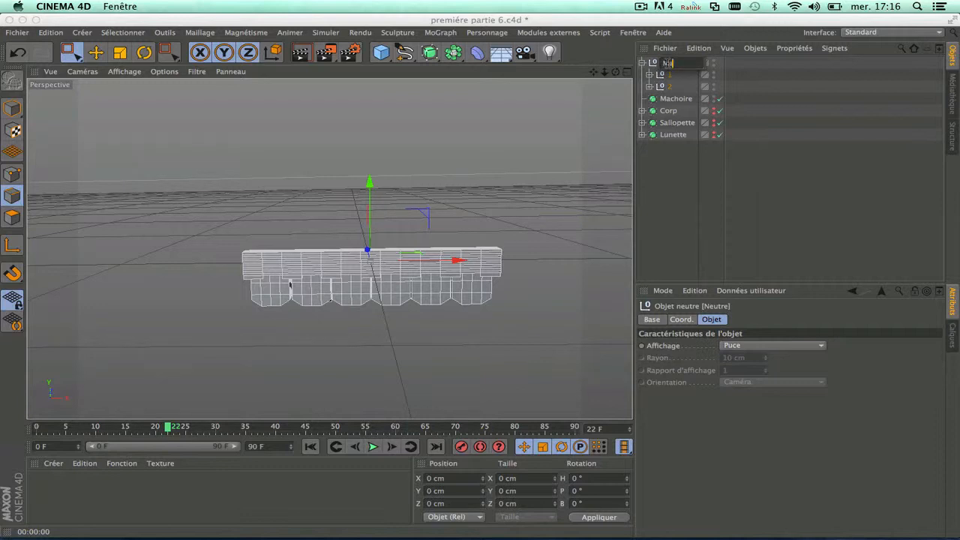
pyautogui.write('choire')
pyautogui.click(660, 174)
pyautogui.click(642, 63)
pyautogui.moveTo(675, 62); pyautogui.dragTo(681, 77)
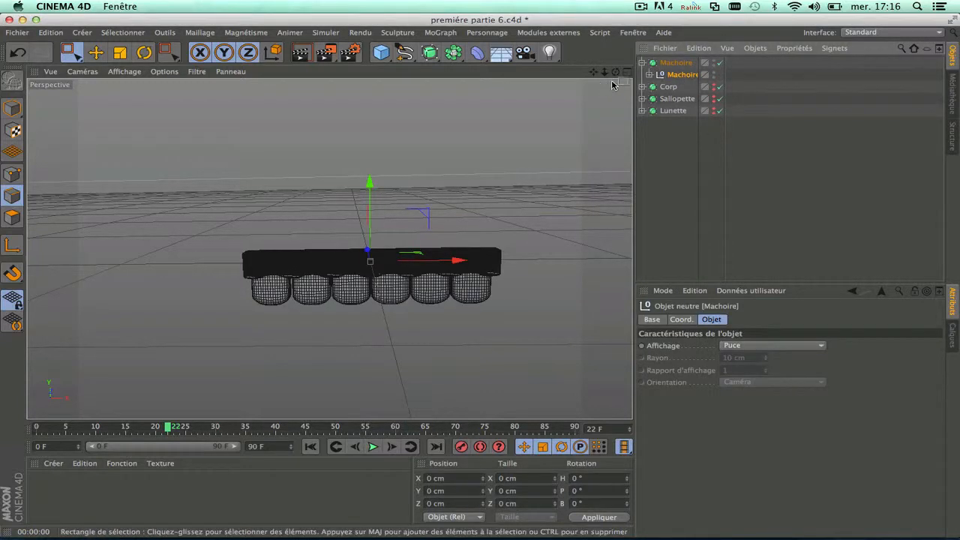
# Expand the Machoire null and move null 2 down the Y axis by about 249 cm, below the first jaw
pyautogui.click(649, 75)
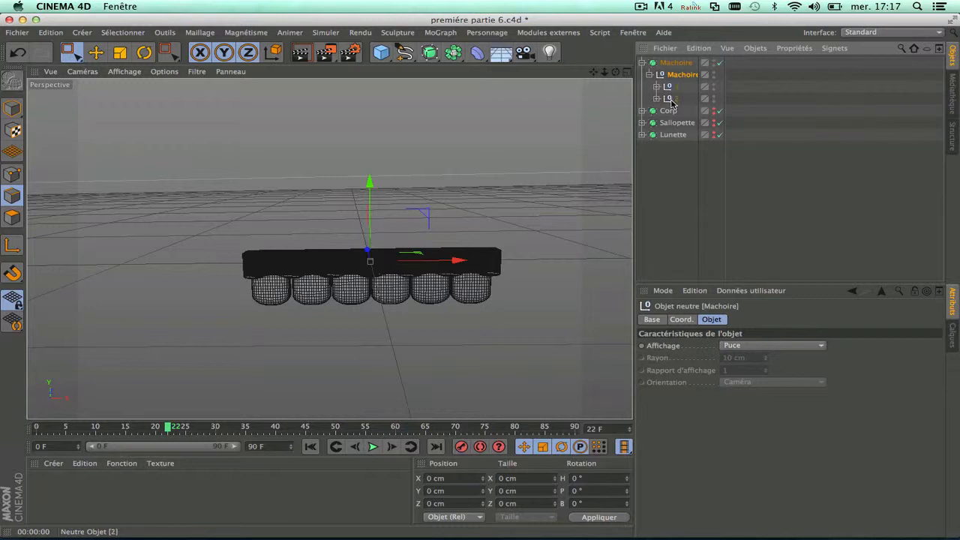
pyautogui.click(672, 99)
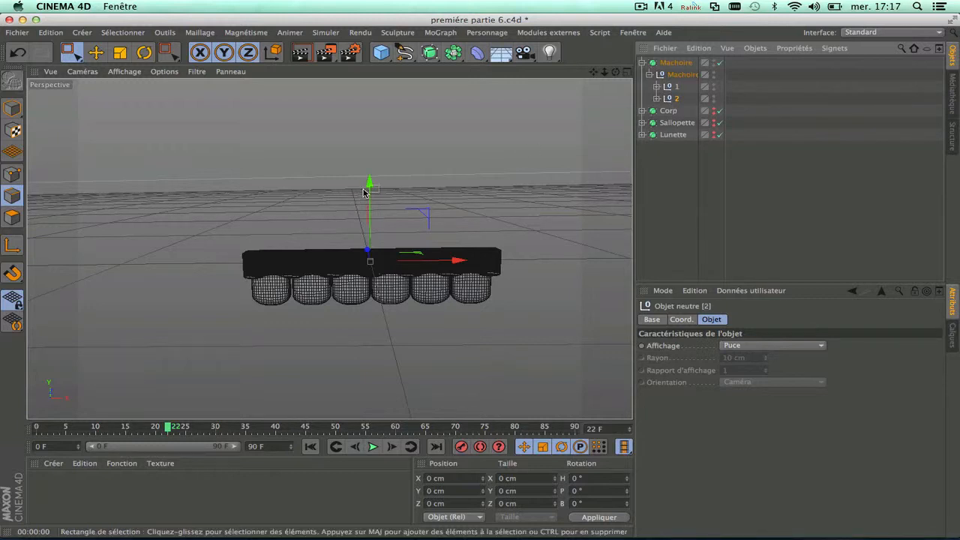
pyautogui.moveTo(369, 183); pyautogui.dragTo(375, 332)
pyautogui.scroll(5, 375, 349)
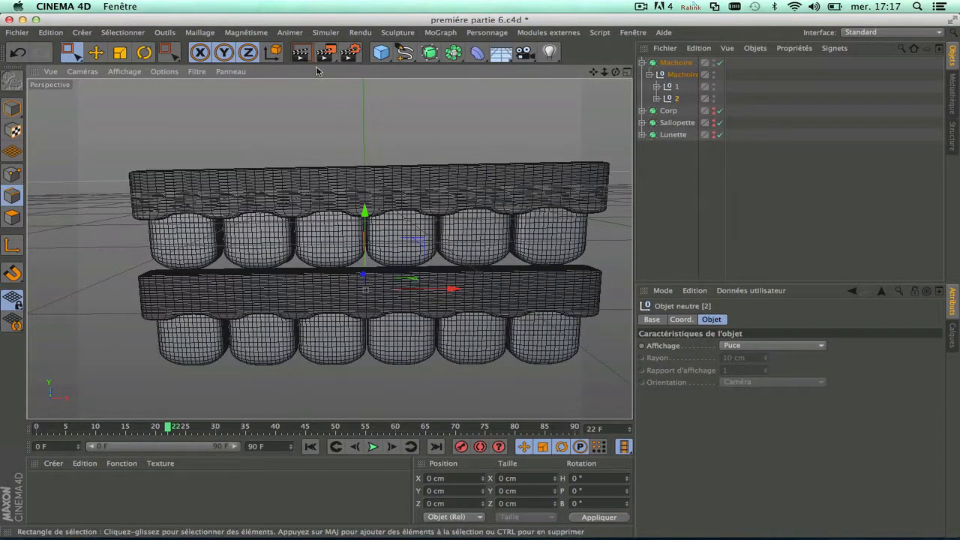
# Turn null 2 upside down by setting its Rotation B to 180°
pyautogui.click(148, 50)
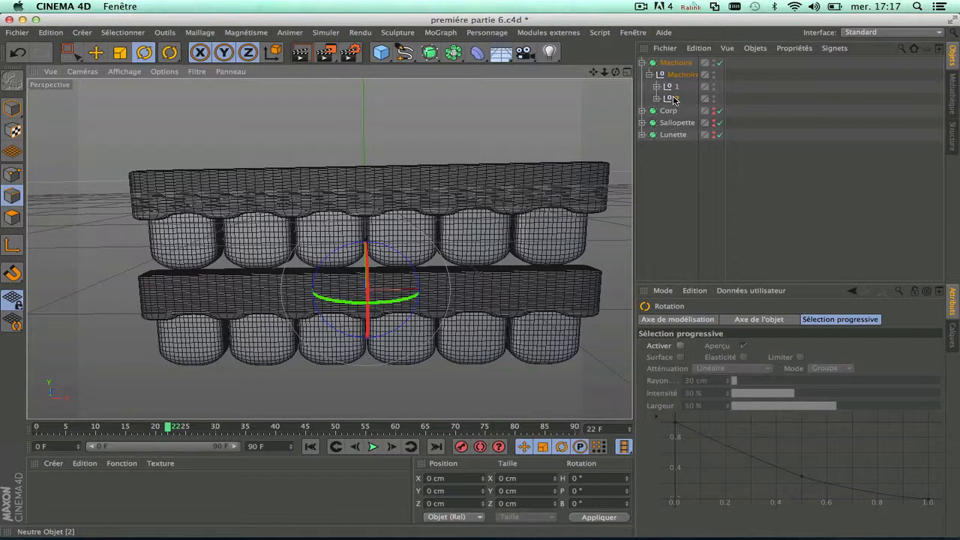
pyautogui.click(674, 100)
pyautogui.click(681, 319)
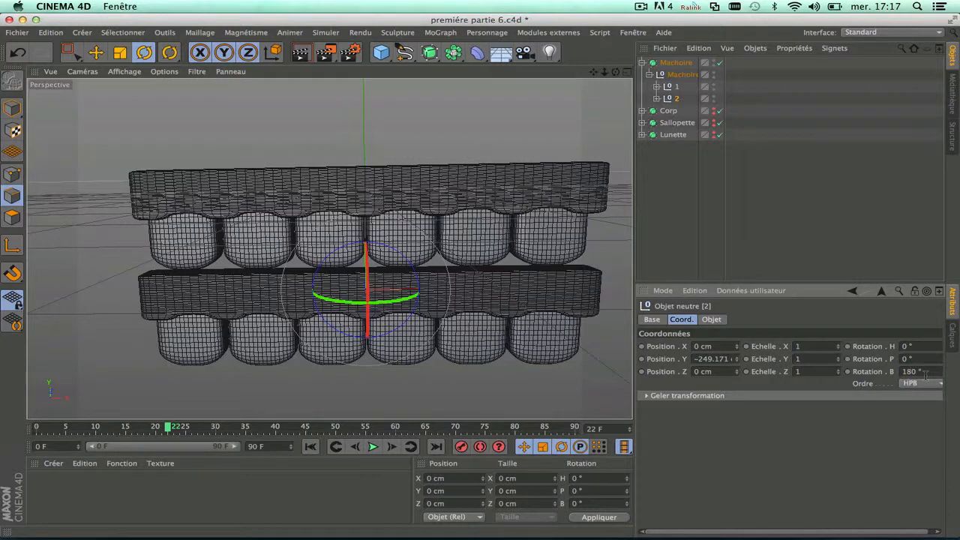
pyautogui.press('Return')
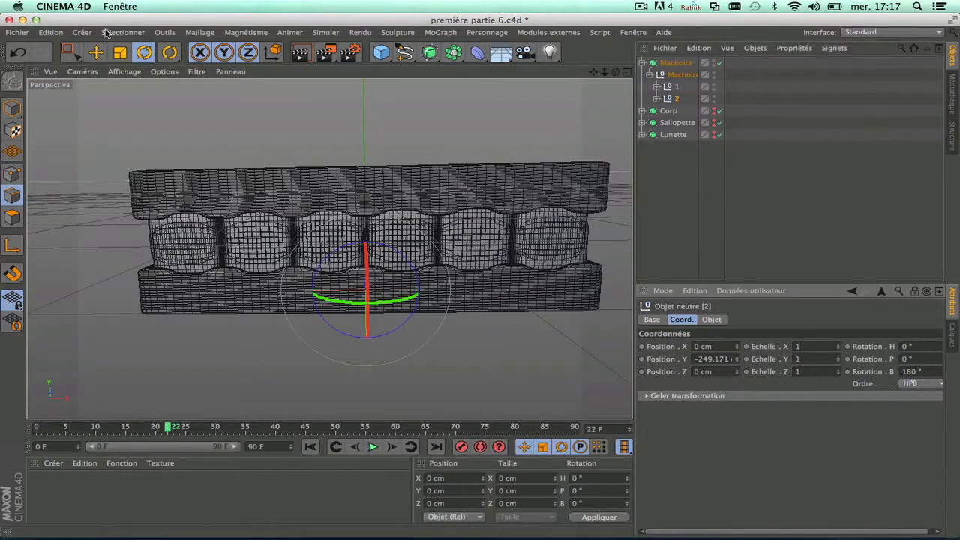
# Move the flipped jaw, null 2, further down so its teeth sit just below the upper teeth
pyautogui.click(98, 51)
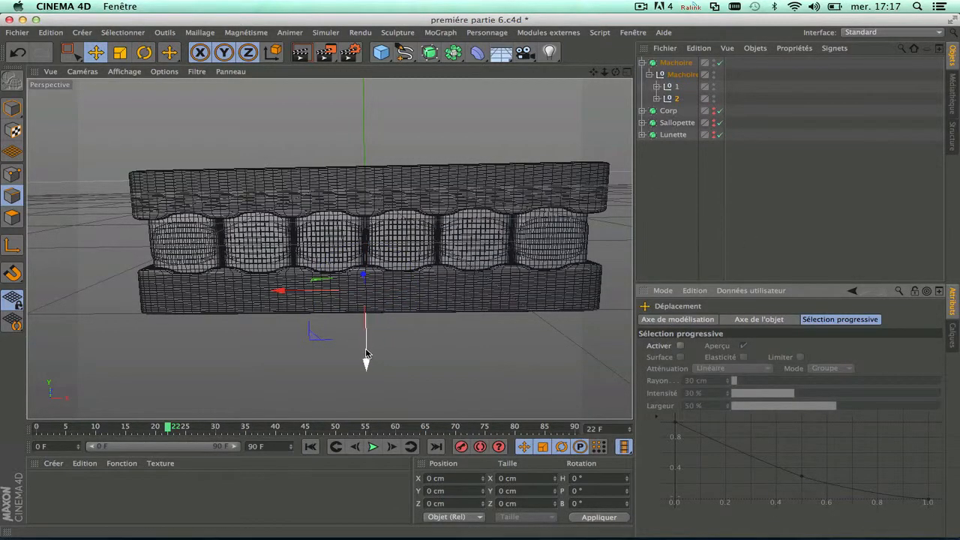
pyautogui.moveTo(366, 364); pyautogui.dragTo(366, 405)
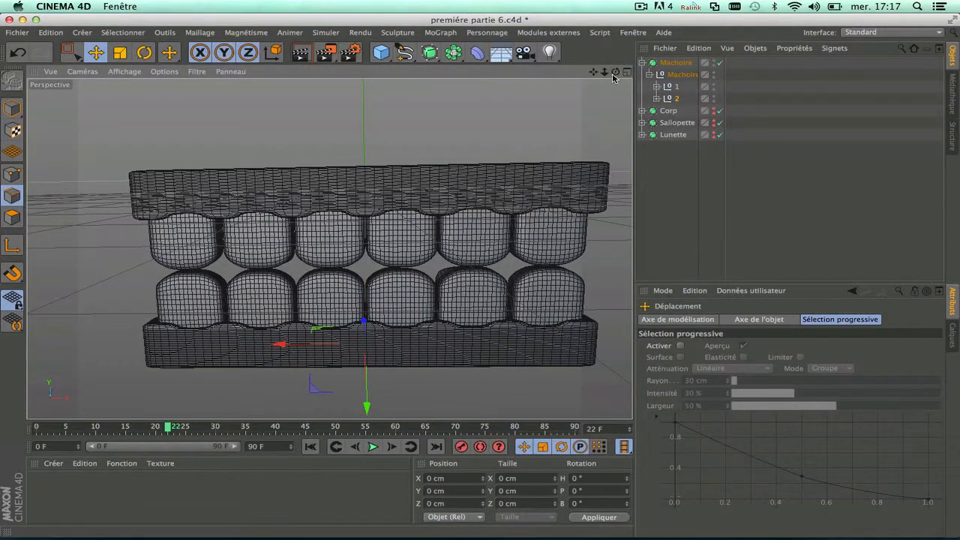
pyautogui.moveTo(615, 72); pyautogui.dragTo(329, 248)
pyautogui.scroll(-3, 441, 226)
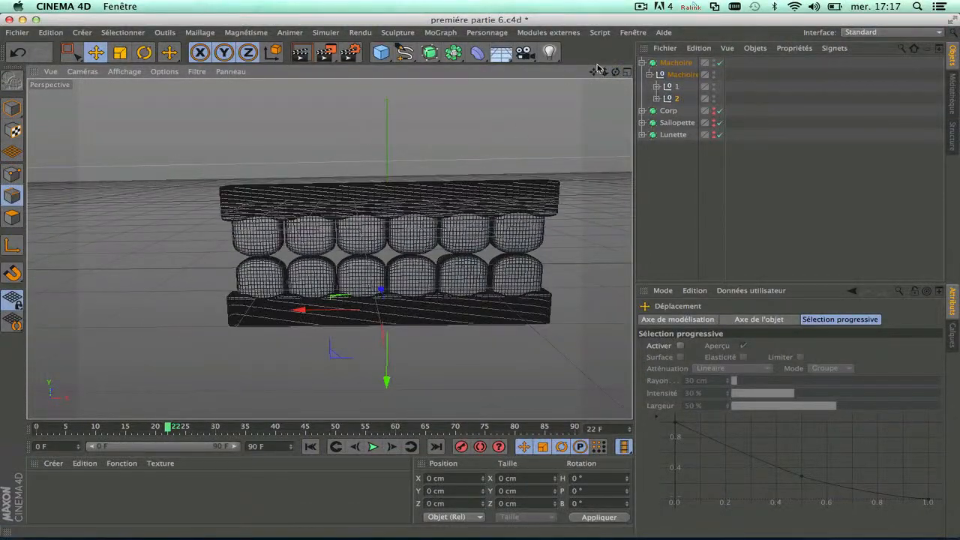
pyautogui.moveTo(593, 72); pyautogui.dragTo(558, 92)
# Add an Enveloppe deformer to the scene for bending the jaws
pyautogui.click(649, 75)
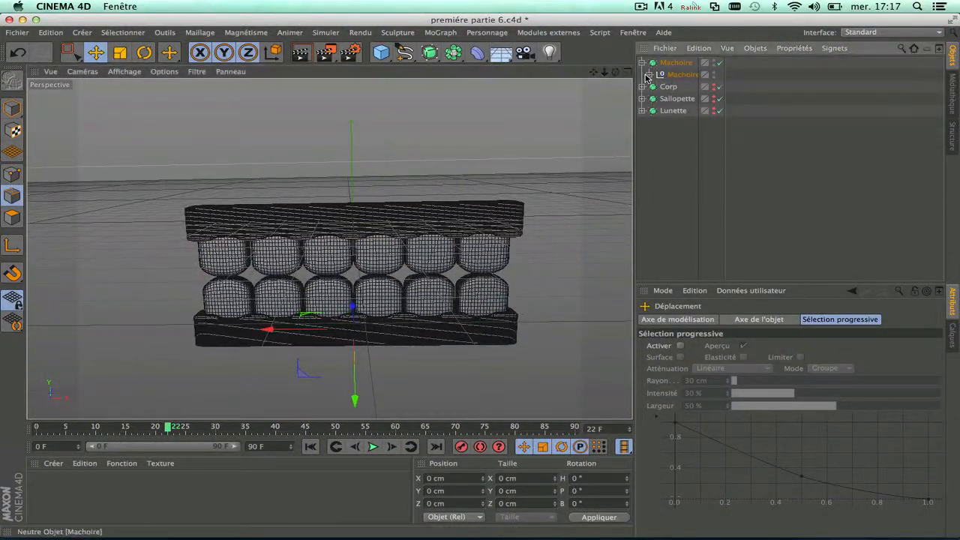
pyautogui.click(649, 75)
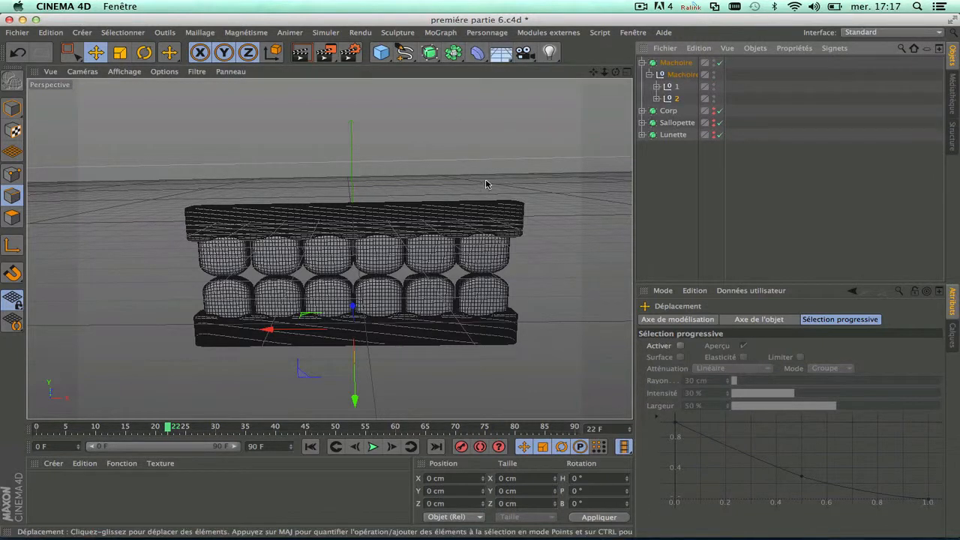
pyautogui.click(477, 55)
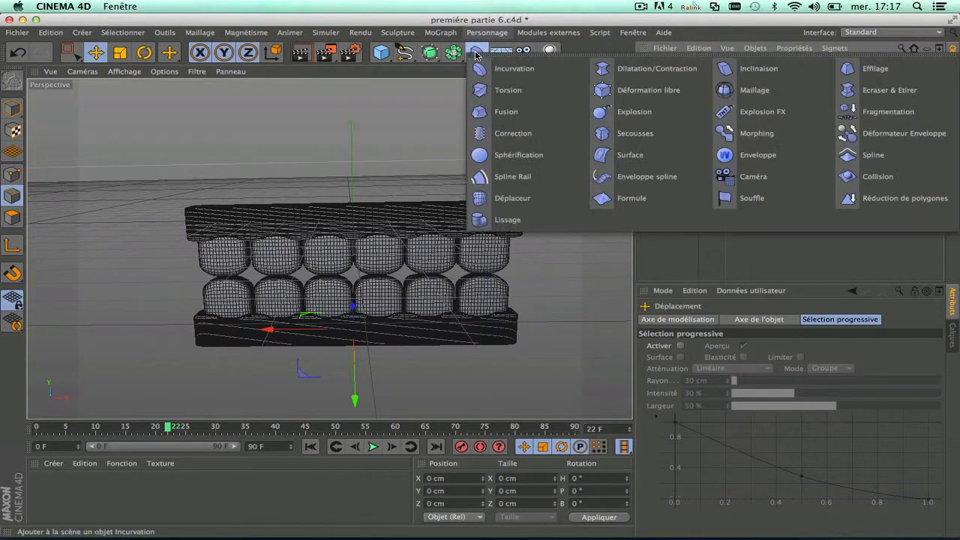
pyautogui.click(750, 161)
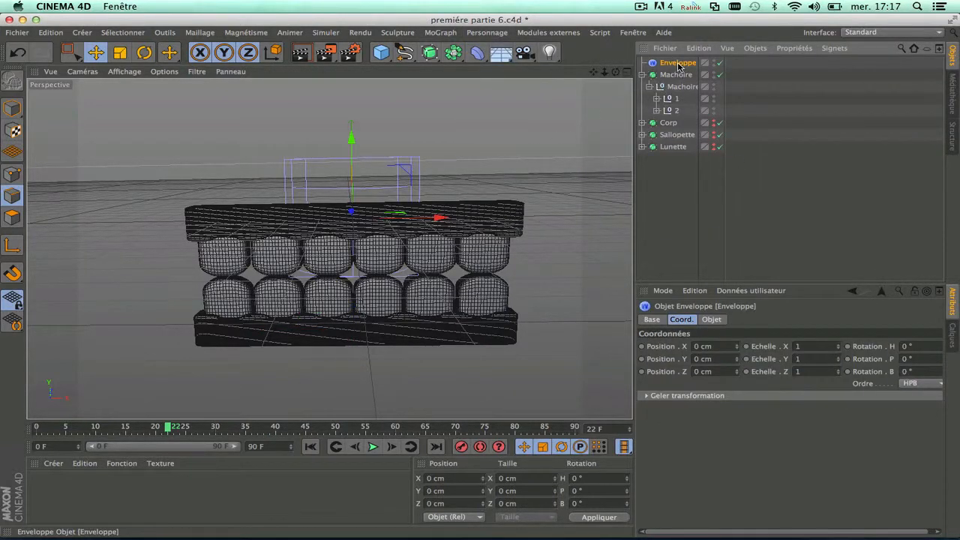
# Try the Enveloppe deformer inside the Machoire null, undo the nesting, and review the deformer's basic and object properties
pyautogui.moveTo(678, 66); pyautogui.dragTo(684, 95)
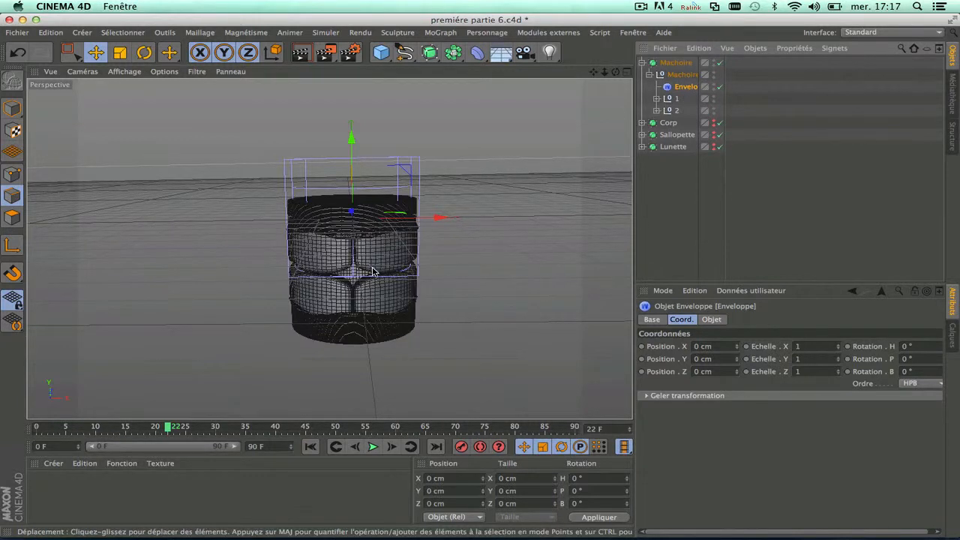
pyautogui.scroll(4, 373, 271)
pyautogui.scroll(-3, 373, 270)
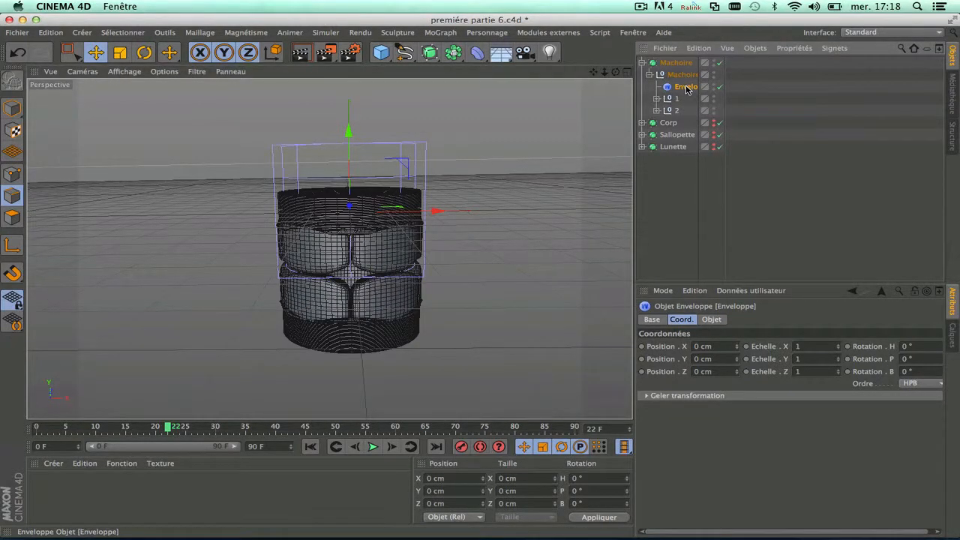
pyautogui.click(712, 321)
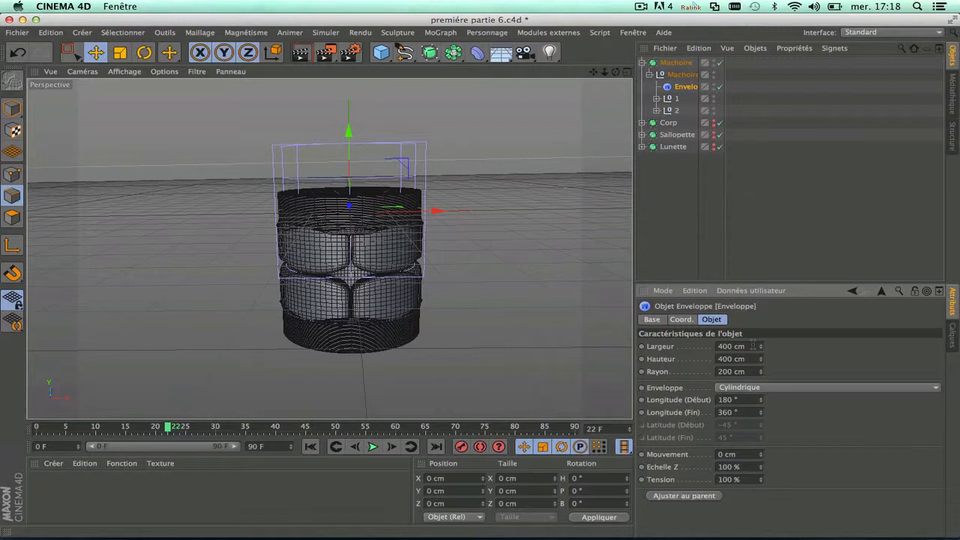
pyautogui.press('super+z')
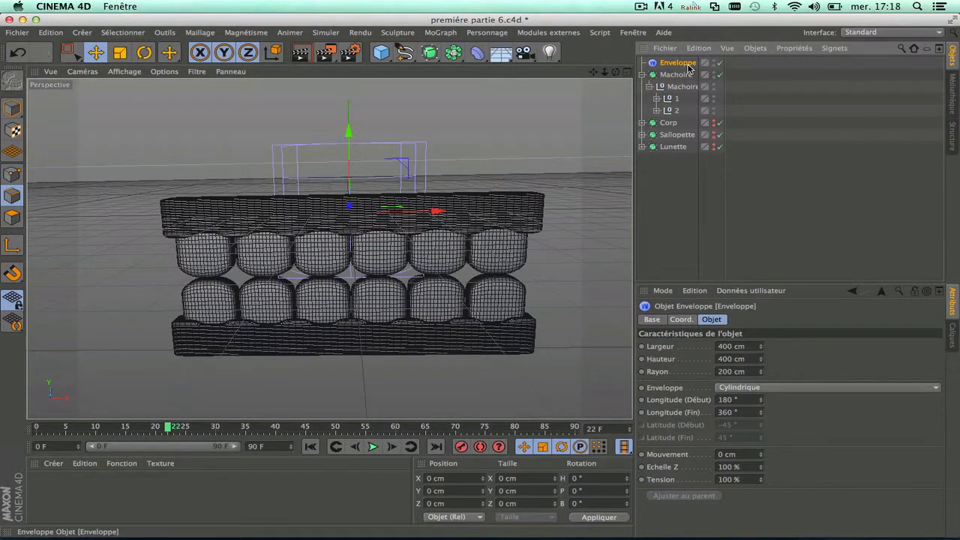
pyautogui.doubleClick(687, 65)
pyautogui.click(655, 65)
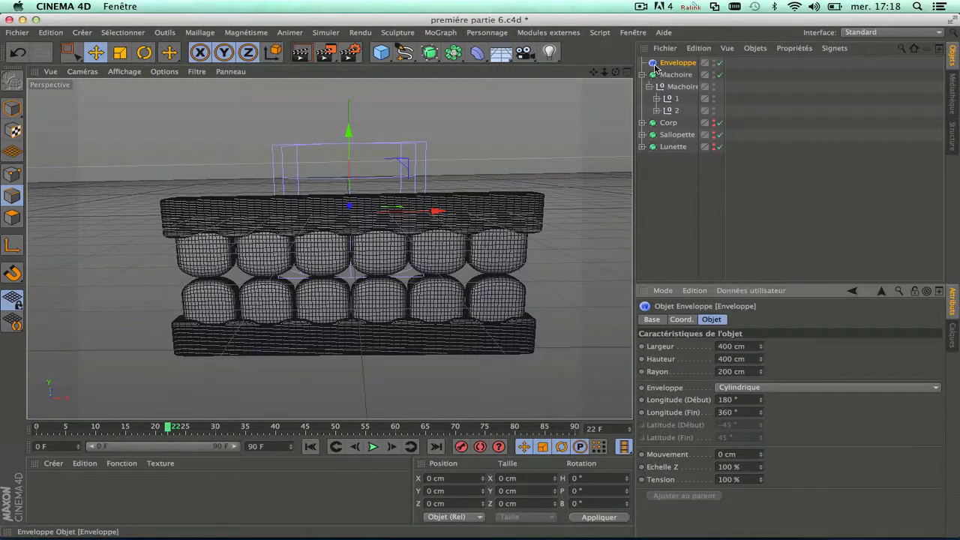
pyautogui.click(652, 320)
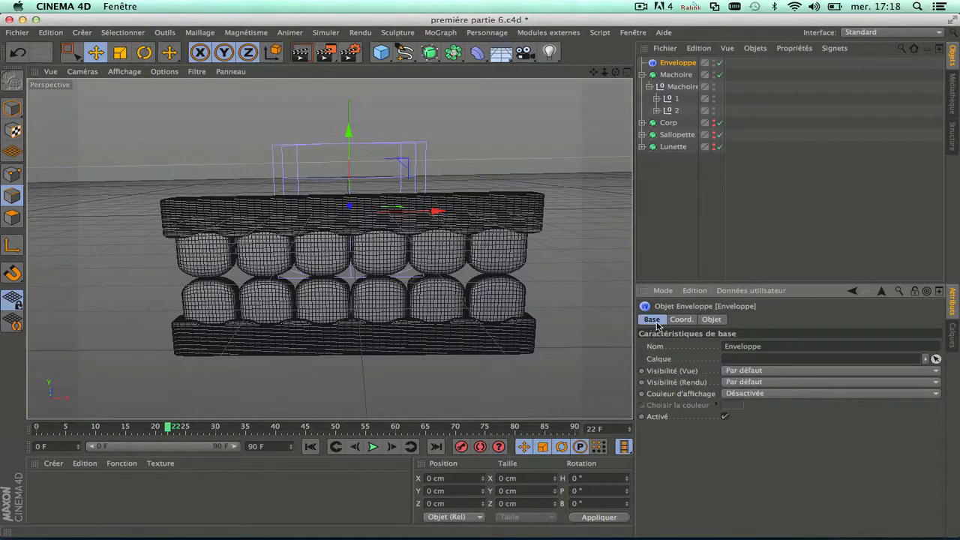
pyautogui.click(709, 320)
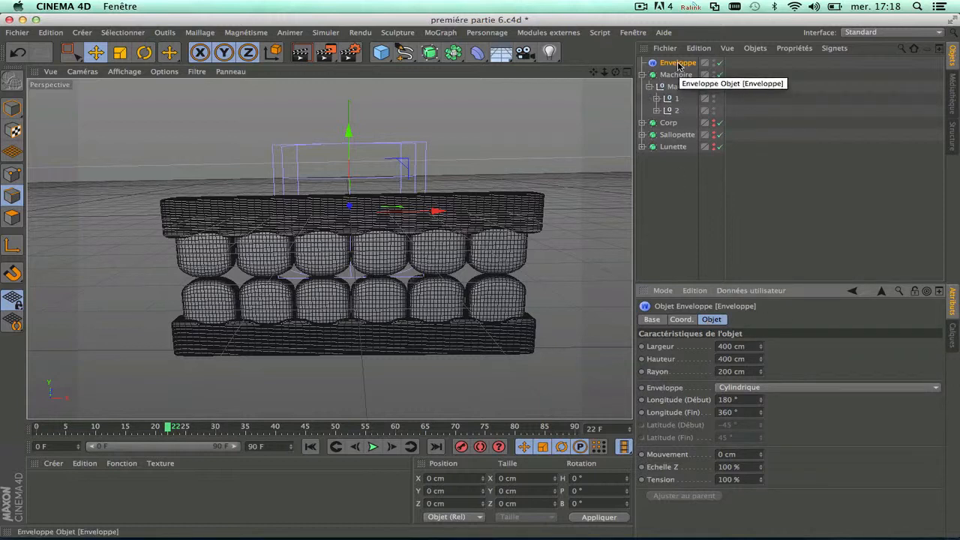
# Nest the Enveloppe deformer inside the Machoire null above nulls 1 and 2, and set its width (Largeur) to 2000 cm
pyautogui.moveTo(677, 66); pyautogui.dragTo(690, 93)
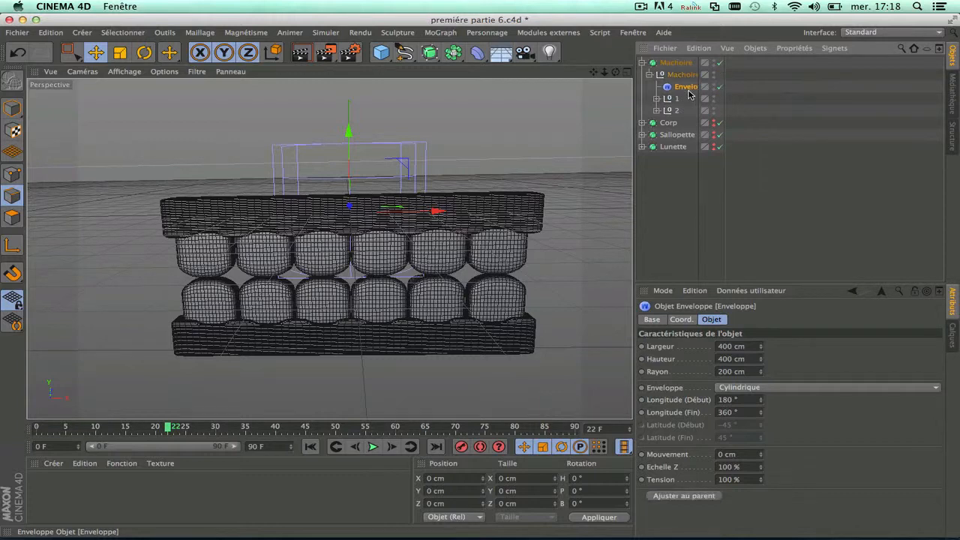
pyautogui.click(750, 346)
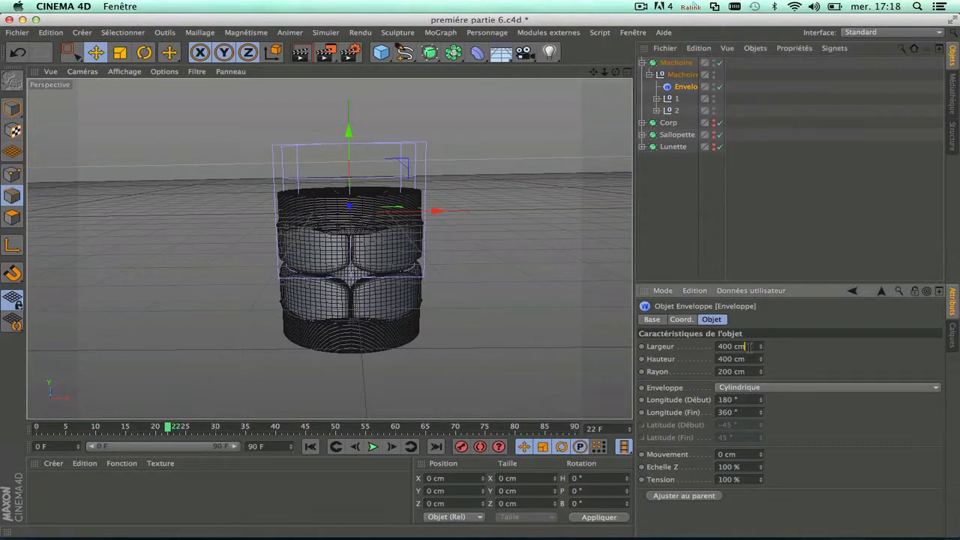
pyautogui.doubleClick(749, 347)
pyautogui.write('200')
pyautogui.press('Return')
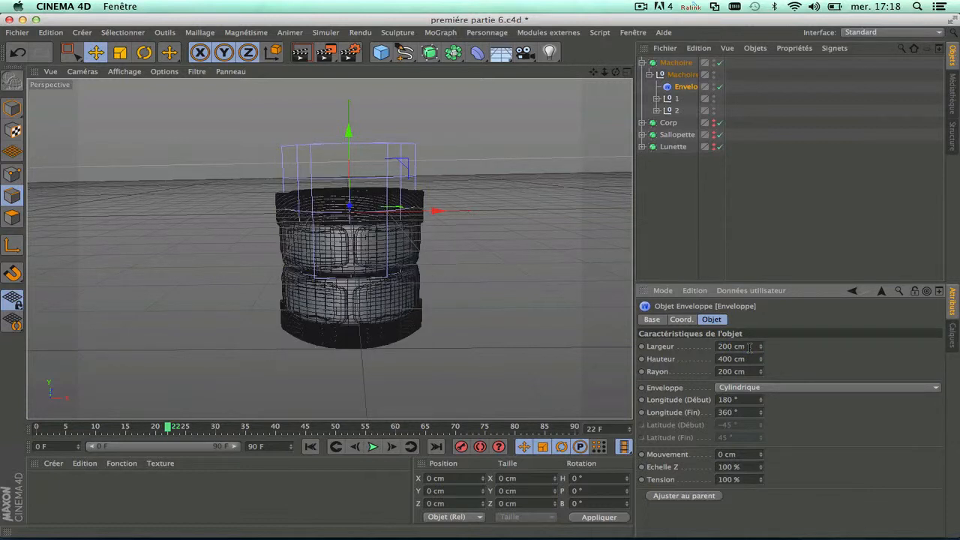
pyautogui.doubleClick(749, 346)
pyautogui.write('2')
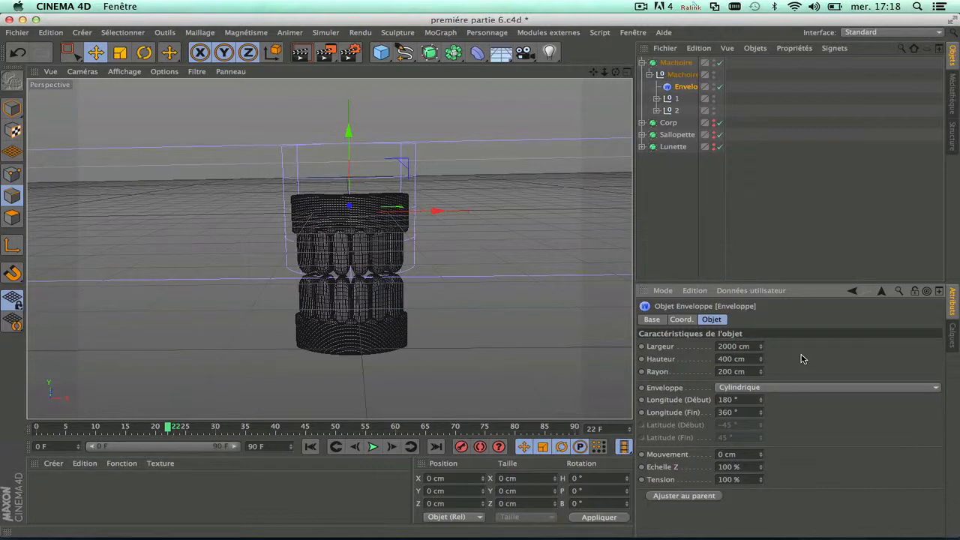
# Set the Enveloppe deformer's radius (Rayon) to 900 cm and examine the curved jaws from several angles
pyautogui.doubleClick(746, 371)
pyautogui.write('5')
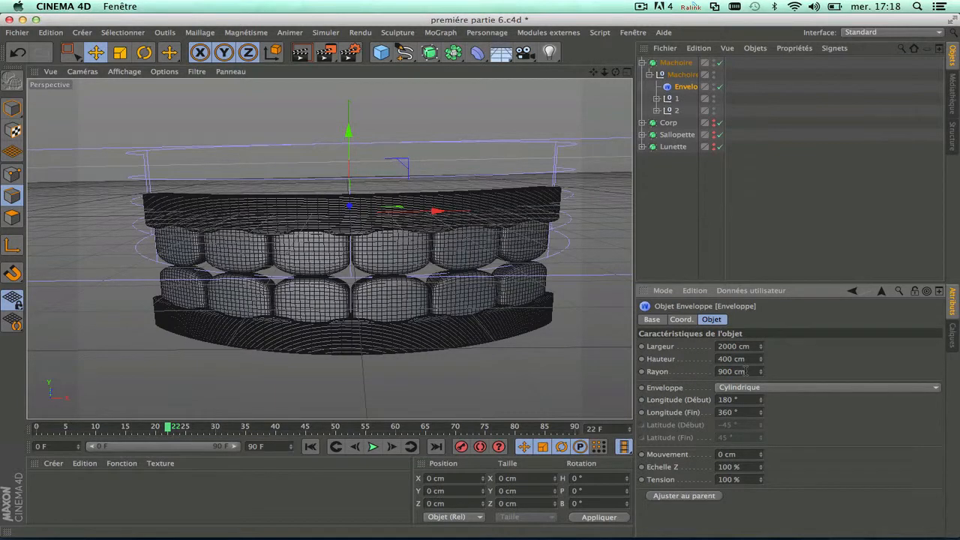
pyautogui.keyDown('alt'); pyautogui.moveTo(330, 247); pyautogui.dragTo(329, 247); pyautogui.keyUp('alt')
pyautogui.keyDown('alt'); pyautogui.moveTo(328, 249); pyautogui.dragTo(328, 248); pyautogui.keyUp('alt')
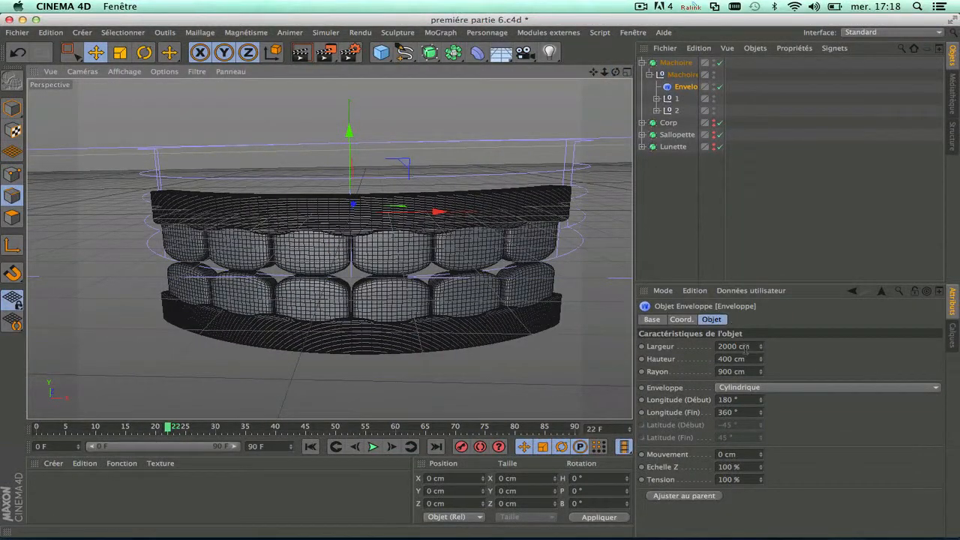
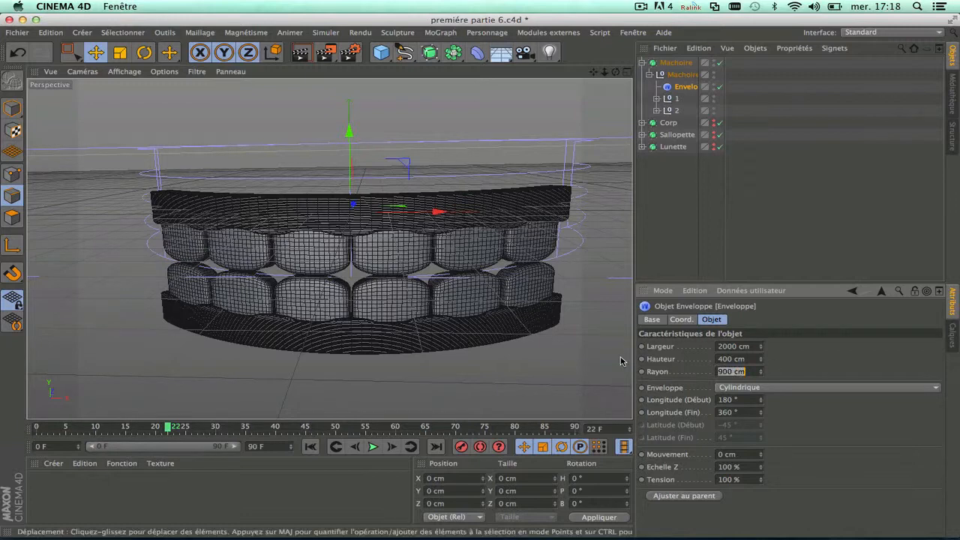
pyautogui.scroll(-5, 517, 315)
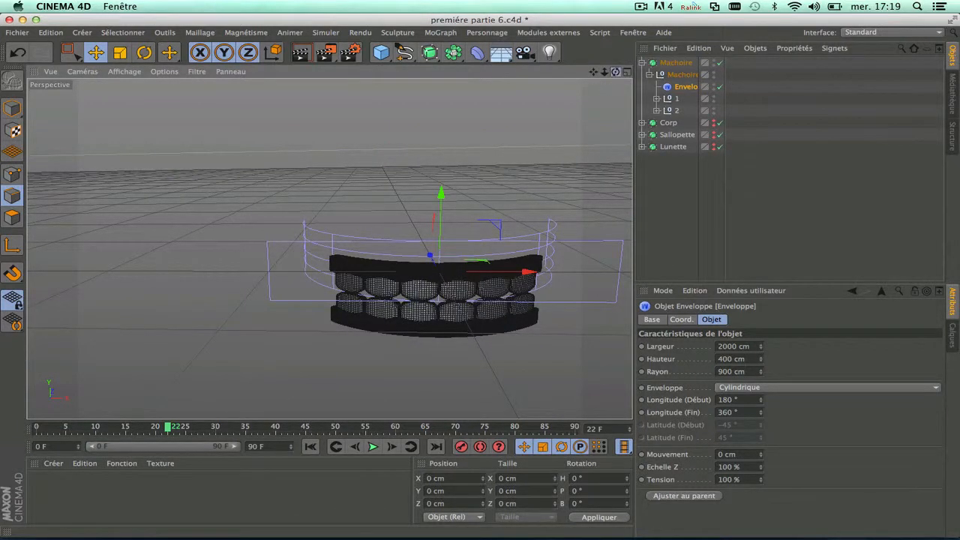
pyautogui.moveTo(615, 71); pyautogui.dragTo(336, 261)
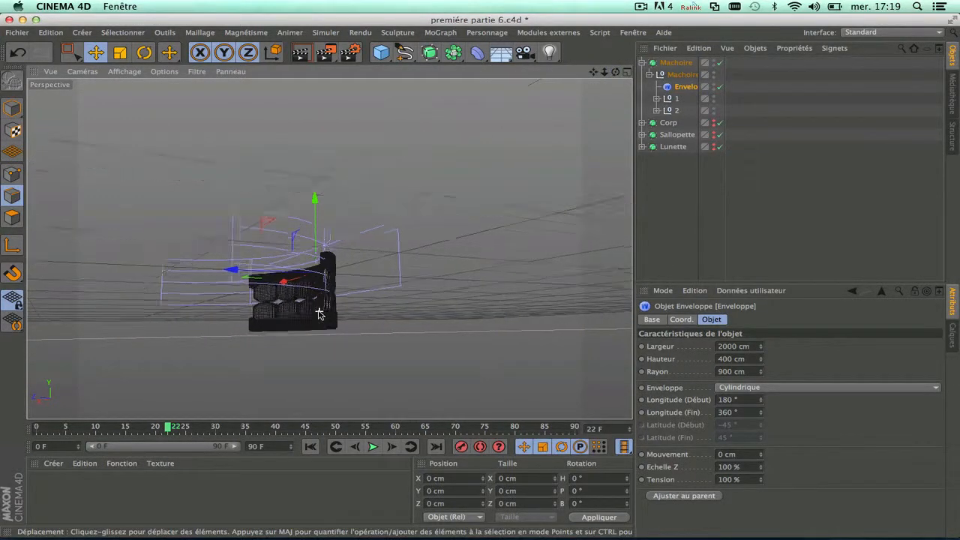
# Examine the curved jaws from several angles and inspect the Jansive gum and individual dents objects inside null 1
pyautogui.scroll(5, 318, 313)
pyautogui.scroll(-2, 319, 314)
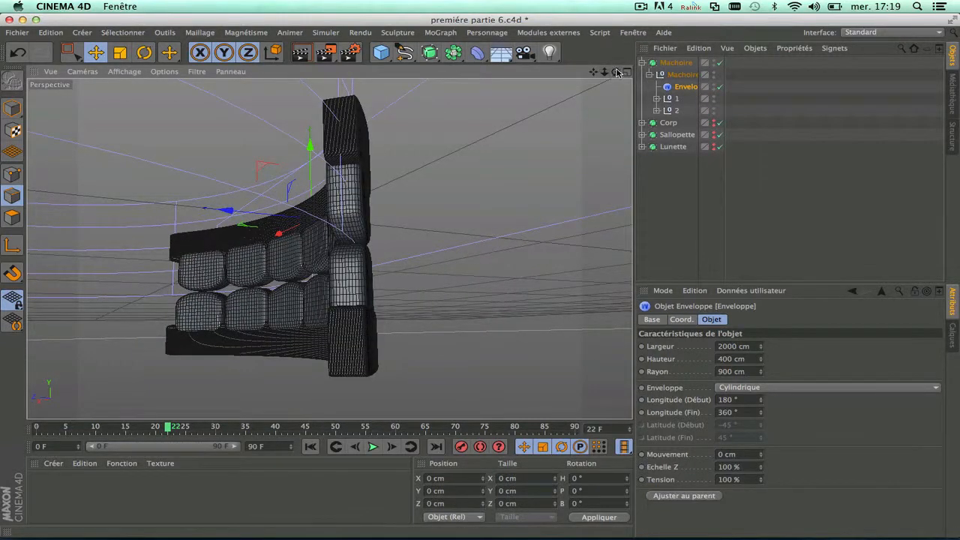
pyautogui.moveTo(615, 72); pyautogui.dragTo(226, 248)
pyautogui.scroll(-5, 328, 247)
pyautogui.scroll(3, 433, 188)
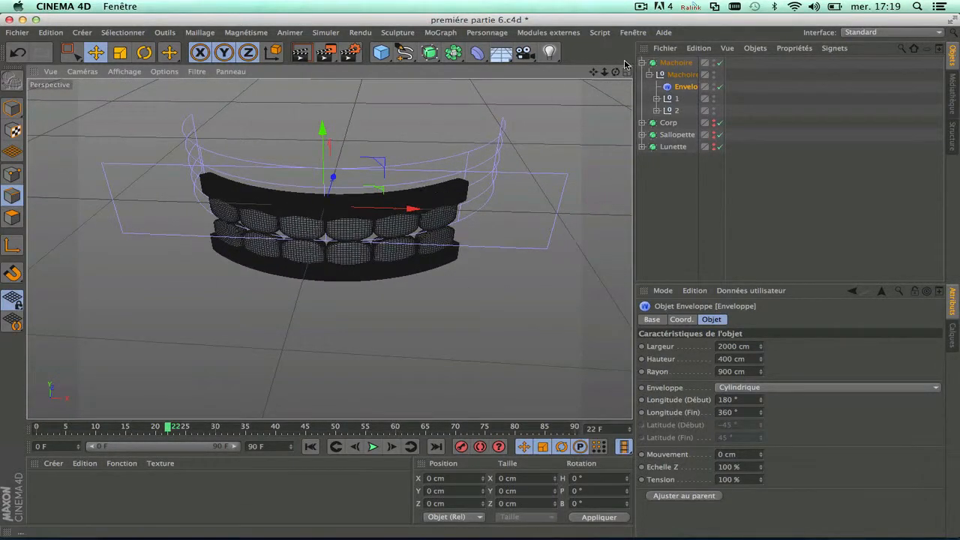
pyautogui.moveTo(616, 71); pyautogui.dragTo(329, 248)
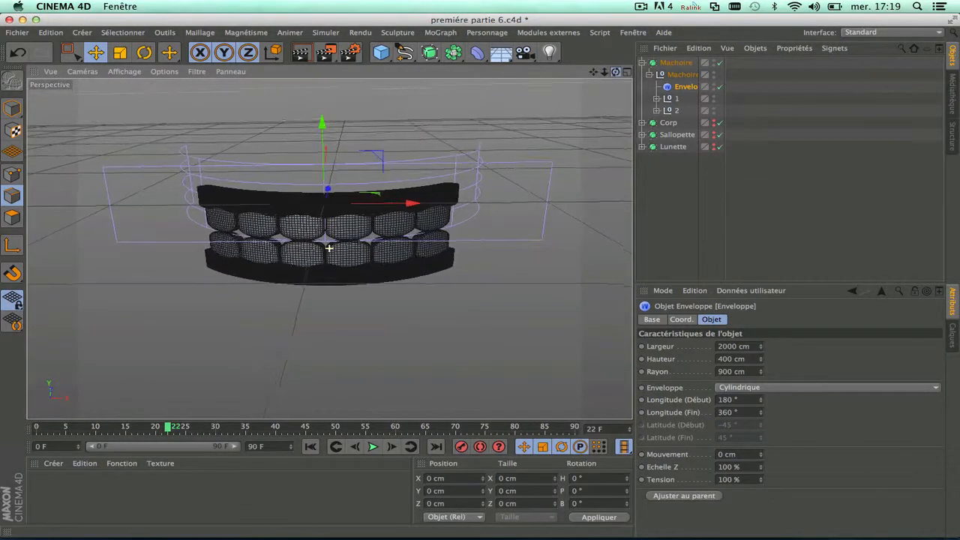
pyautogui.click(656, 99)
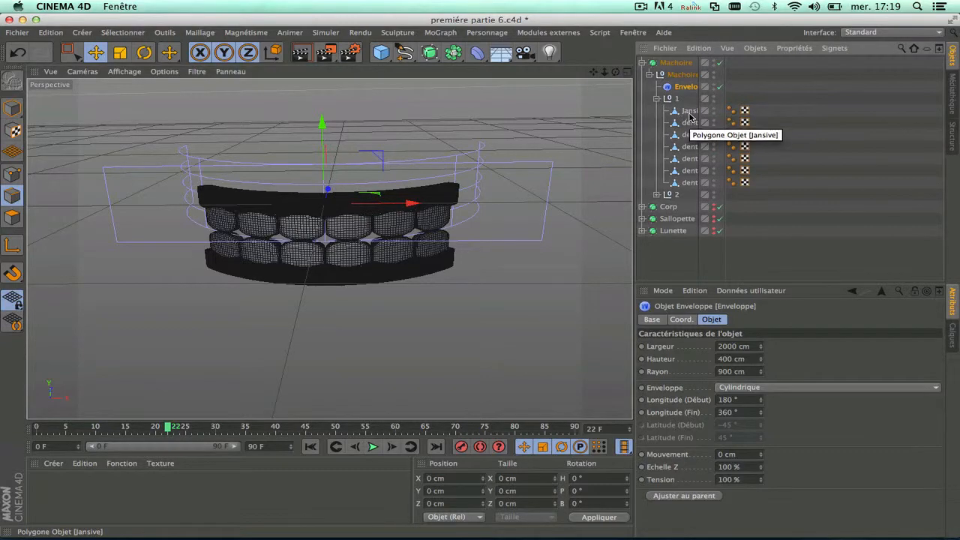
pyautogui.click(688, 113)
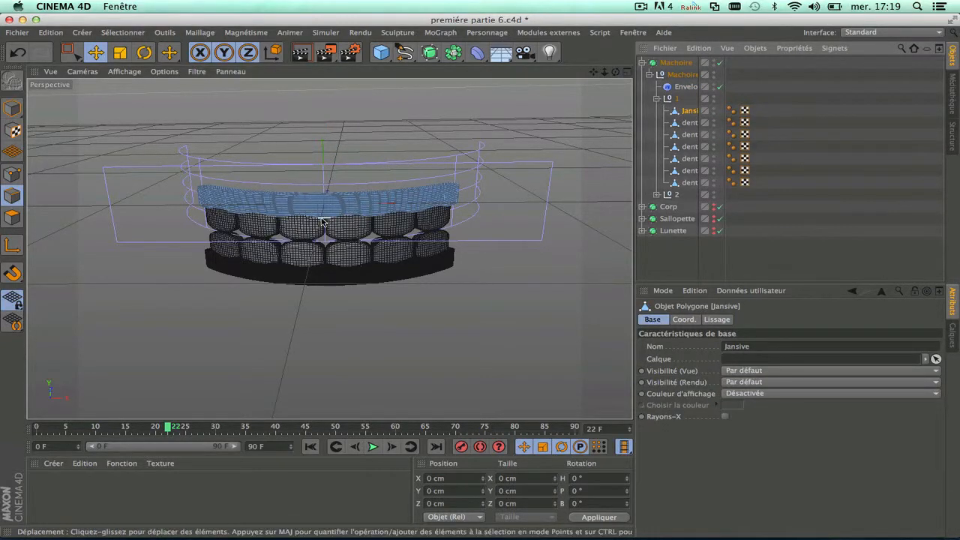
pyautogui.scroll(5, 321, 220)
pyautogui.scroll(1, 321, 220)
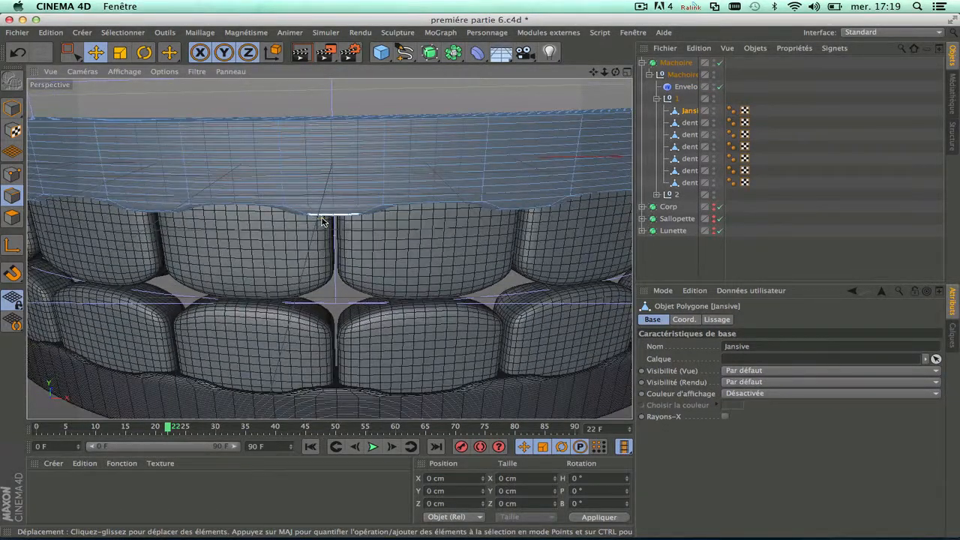
pyautogui.click(685, 124)
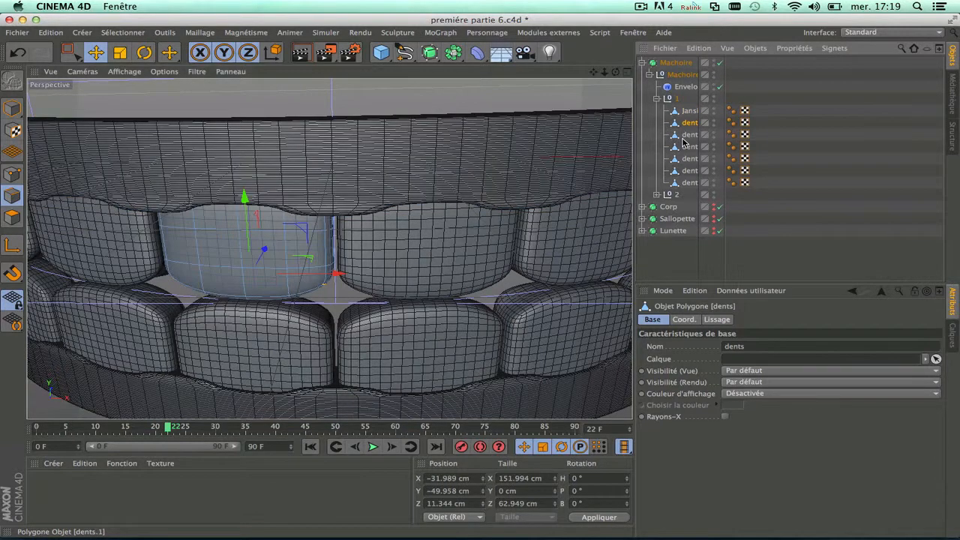
pyautogui.click(684, 136)
pyautogui.scroll(-4, 378, 276)
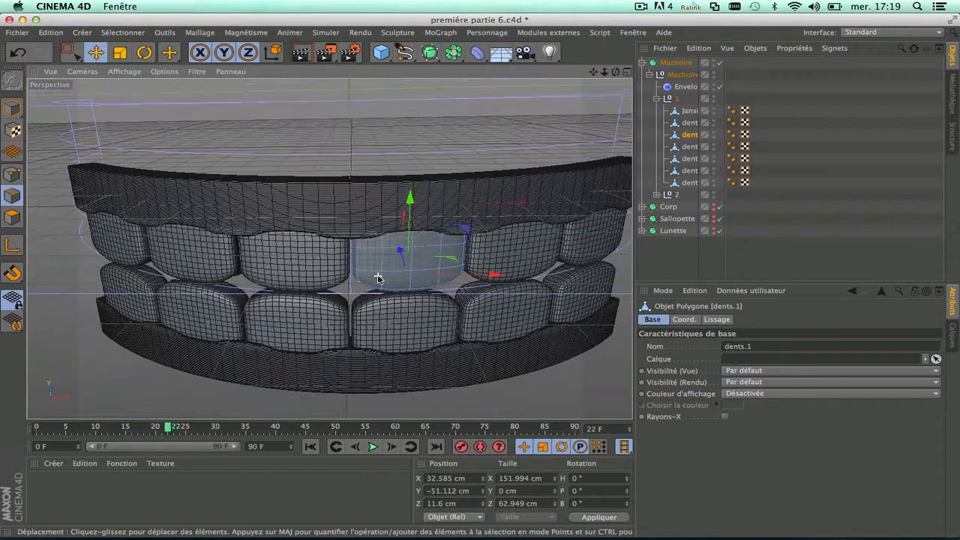
pyautogui.click(686, 249)
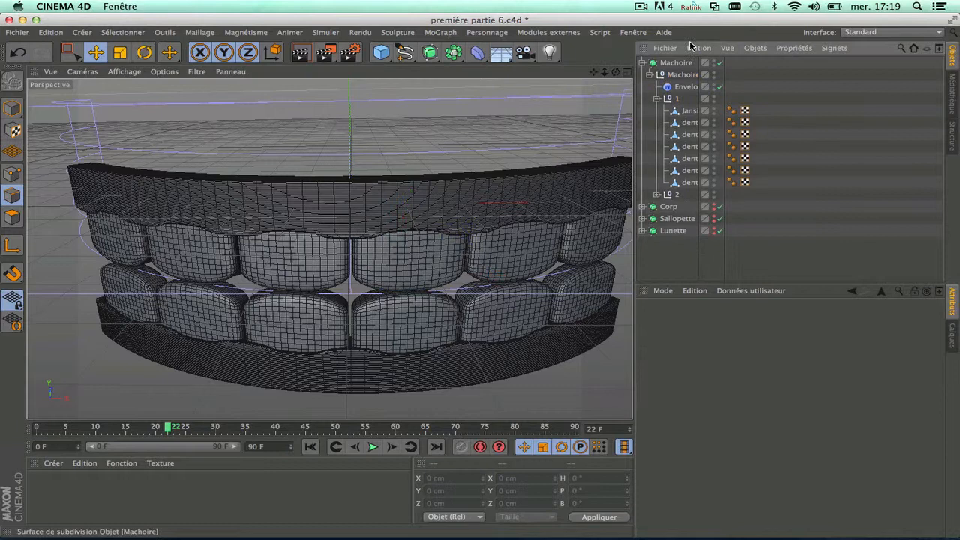
# Collapse the whole jaw hierarchy in the object list and select the Machoire subdivision surface
pyautogui.click(656, 99)
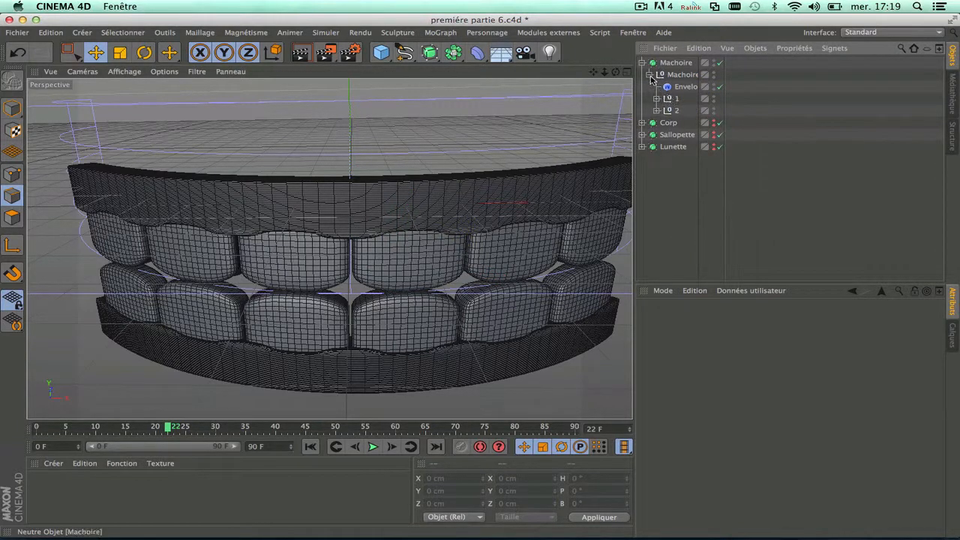
pyautogui.click(650, 75)
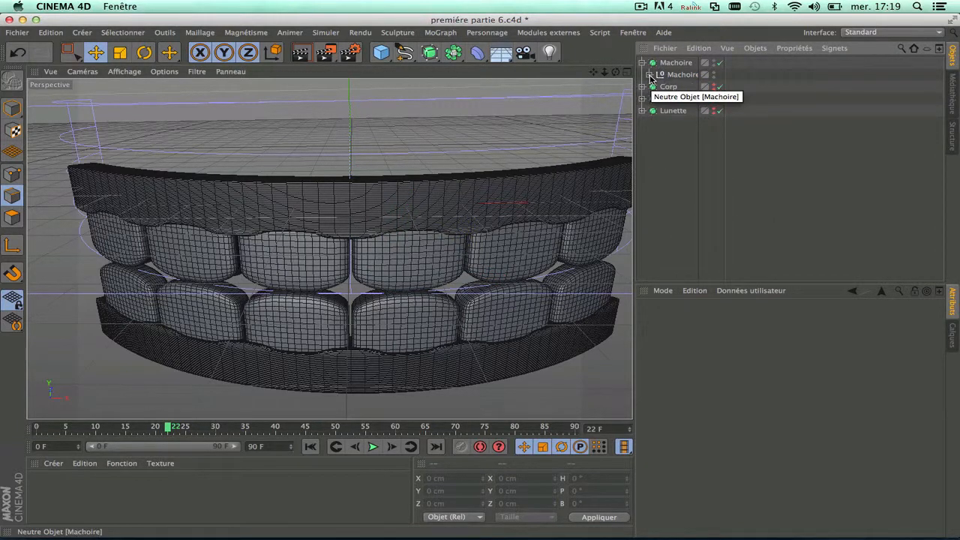
pyautogui.scroll(-2, 491, 198)
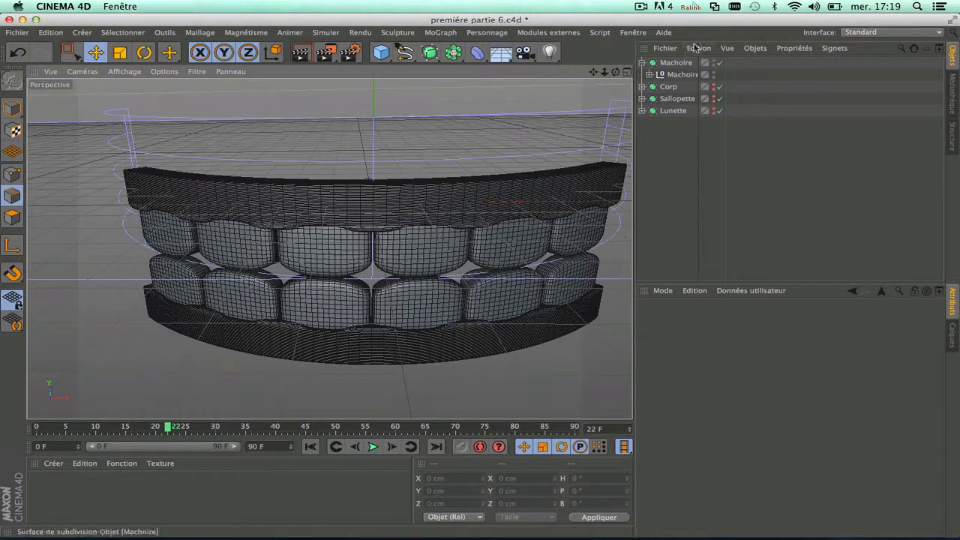
pyautogui.click(642, 63)
pyautogui.click(675, 62)
pyautogui.scroll(-4, 495, 180)
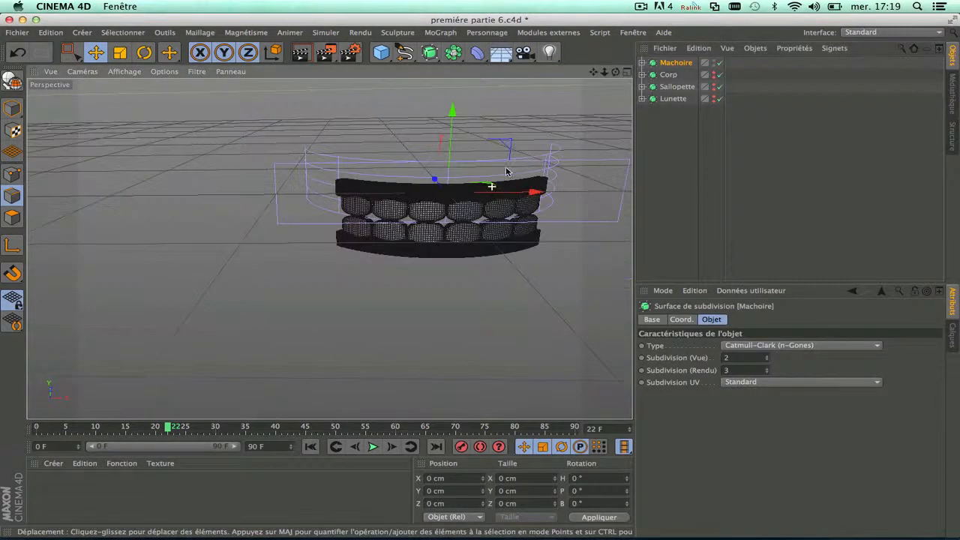
pyautogui.moveTo(606, 73); pyautogui.dragTo(595, 76)
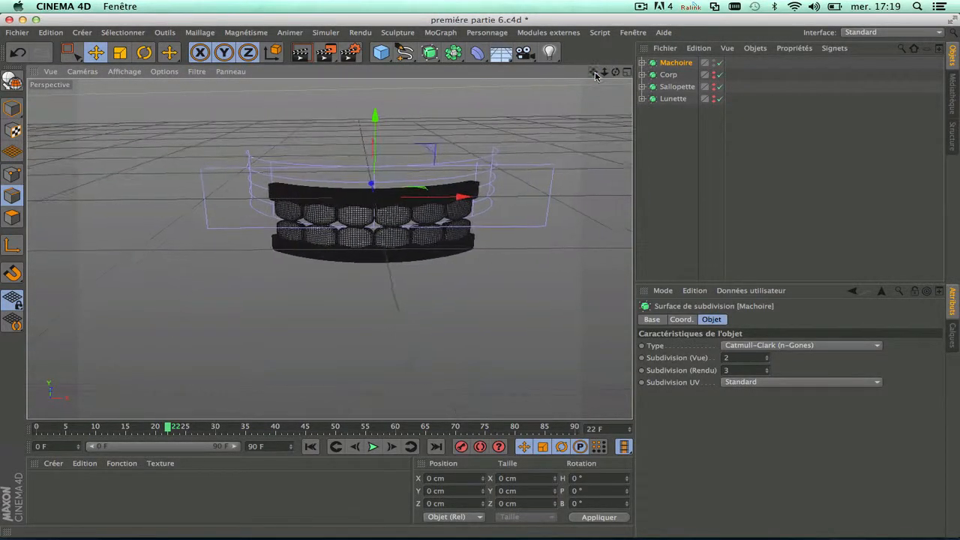
# Make the Corp, Sallopette and Lunette objects visible again and compare the minion's size with the jaws
pyautogui.click(714, 72)
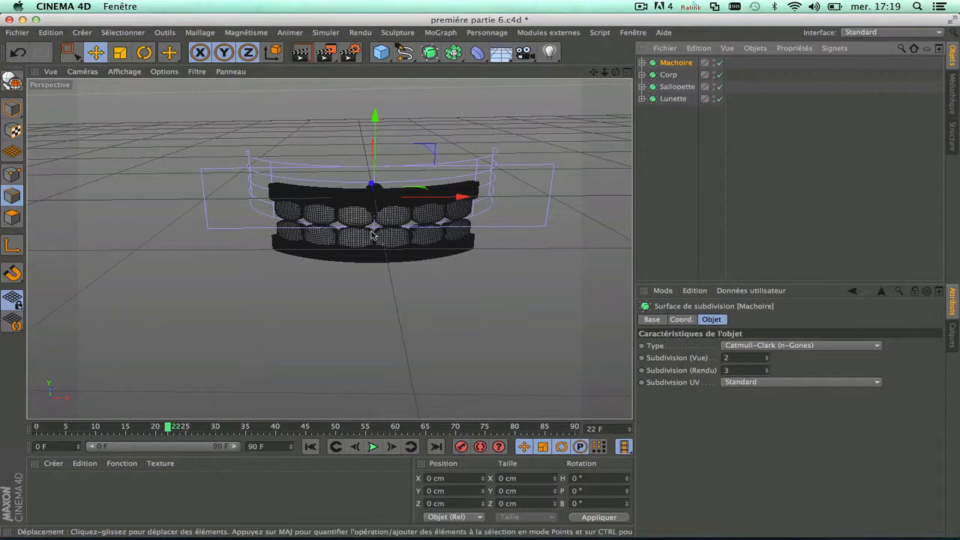
pyautogui.scroll(5, 371, 234)
pyautogui.scroll(5, 388, 162)
pyautogui.scroll(-8, 390, 158)
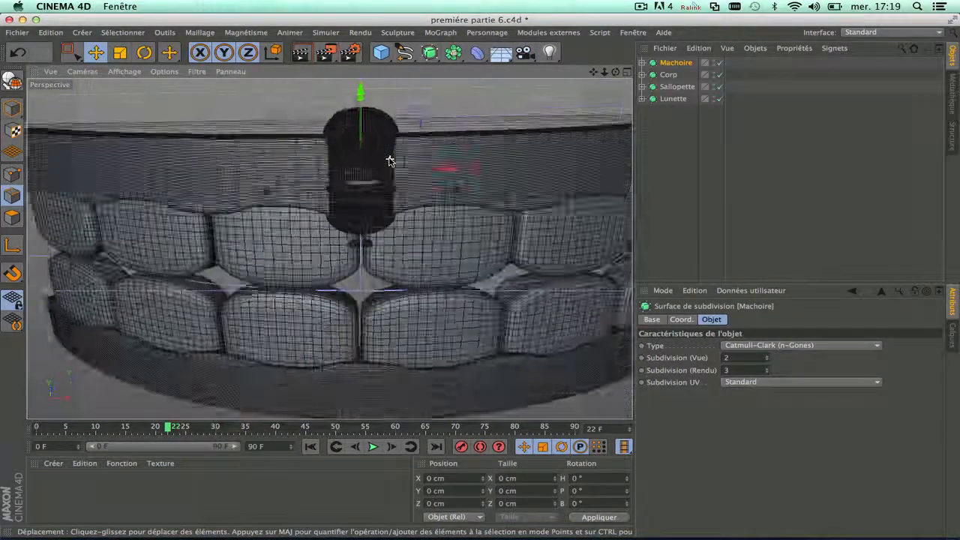
pyautogui.moveTo(593, 73); pyautogui.dragTo(525, 110)
# Scale the whole Machoire object down uniformly in model mode to about 68 cm wide
pyautogui.click(123, 55)
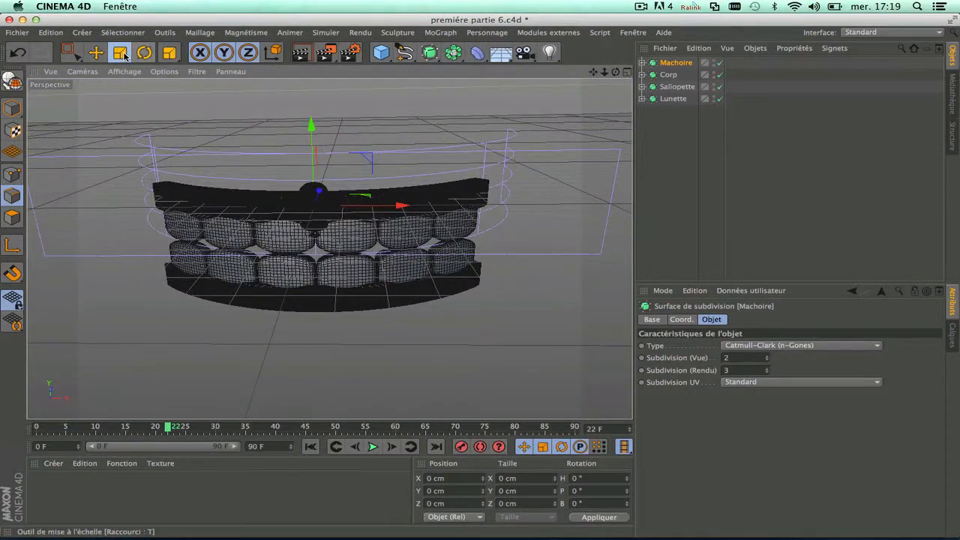
pyautogui.click(12, 107)
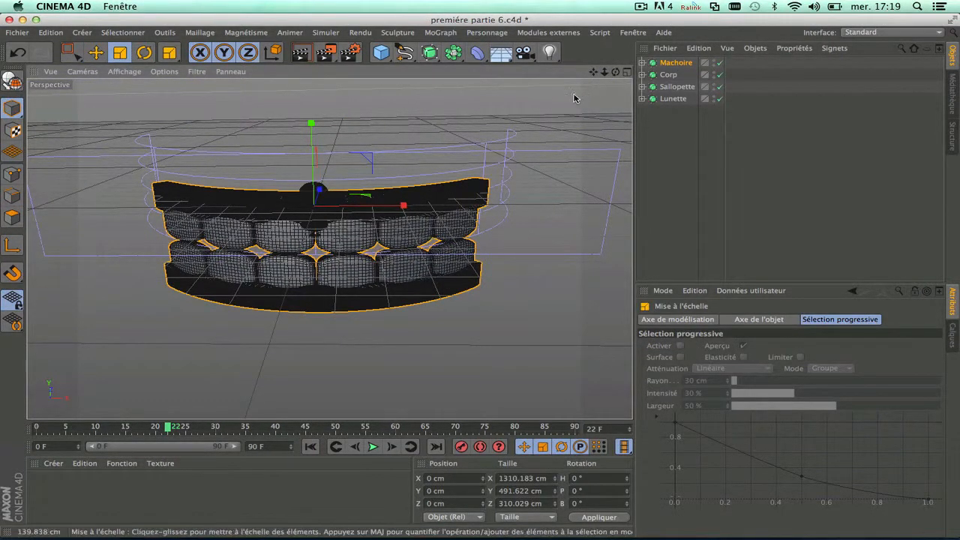
pyautogui.moveTo(583, 97); pyautogui.dragTo(179, 300)
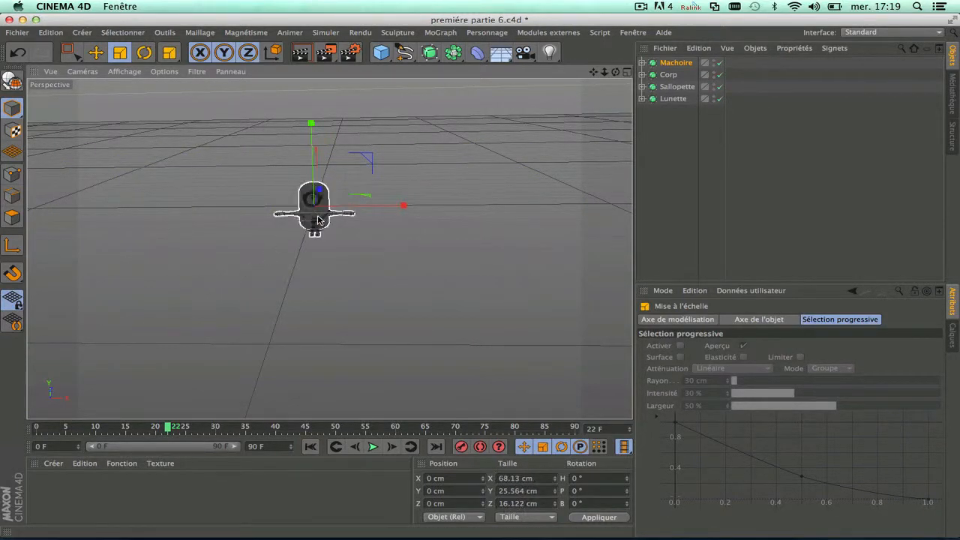
pyautogui.scroll(10, 318, 220)
pyautogui.scroll(5, 318, 220)
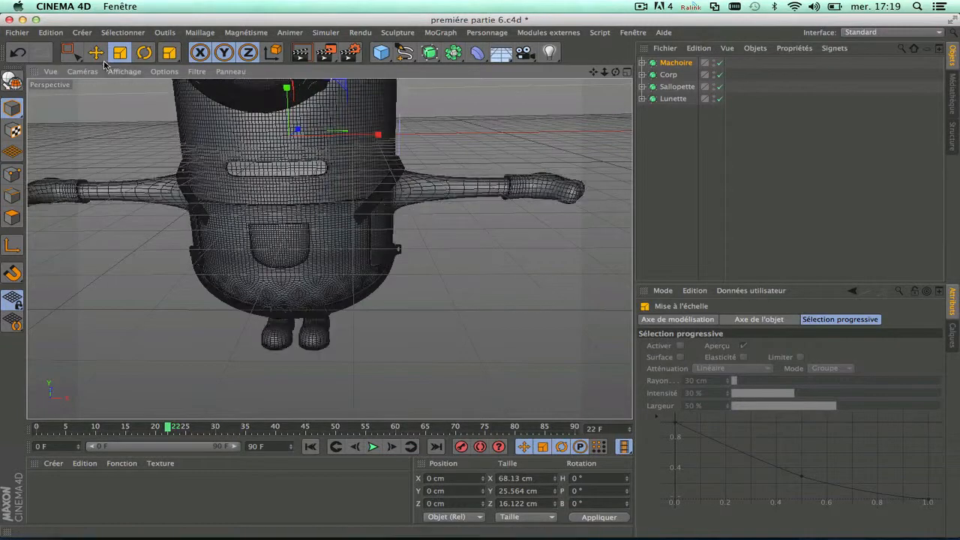
# Move Machoire forward out of the minion's body to about -57.6 cm in Z
pyautogui.press('e')
pyautogui.moveTo(297, 132); pyautogui.dragTo(298, 157)
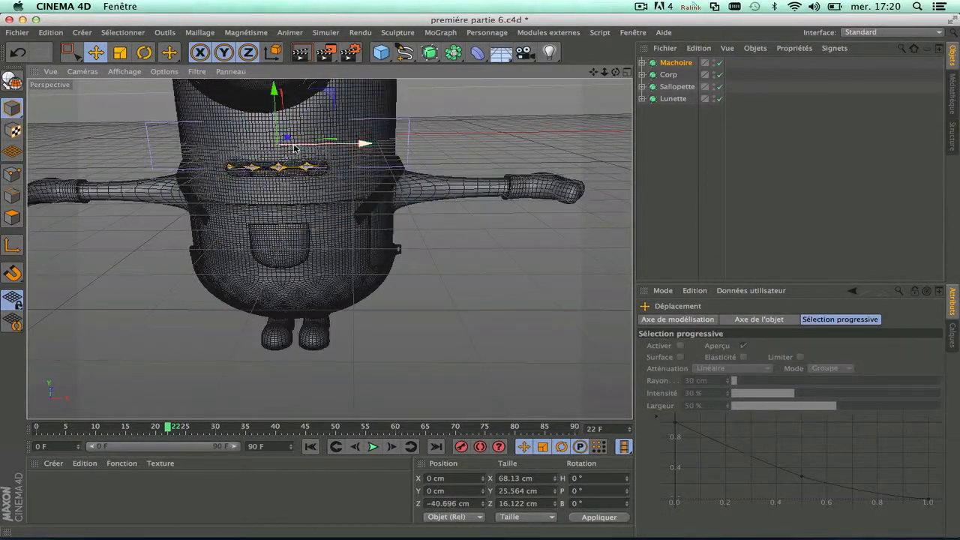
pyautogui.scroll(3, 293, 146)
pyautogui.moveTo(613, 71); pyautogui.dragTo(323, 156)
# Scale Machoire down uniformly to about 37.8 cm wide so it suits the mouth opening
pyautogui.click(120, 52)
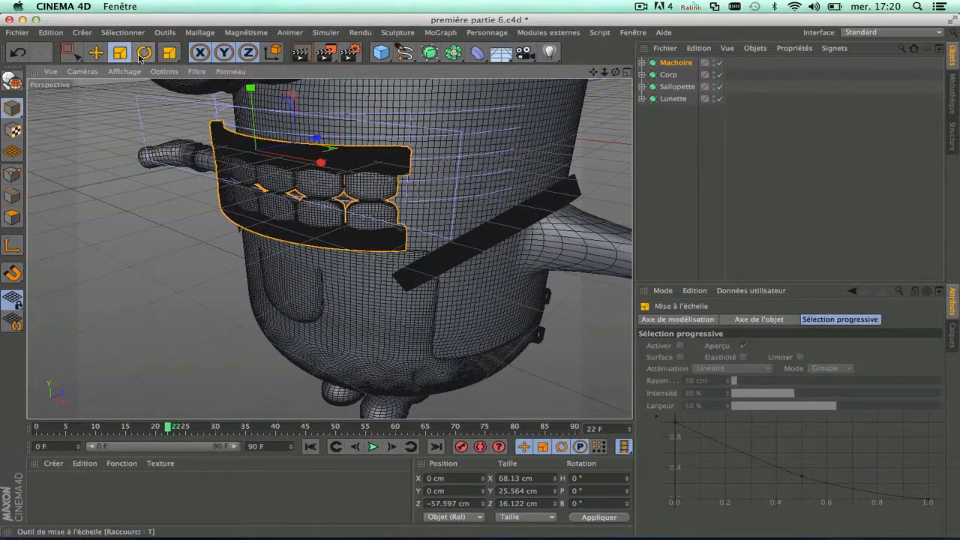
pyautogui.moveTo(224, 307); pyautogui.dragTo(190, 333)
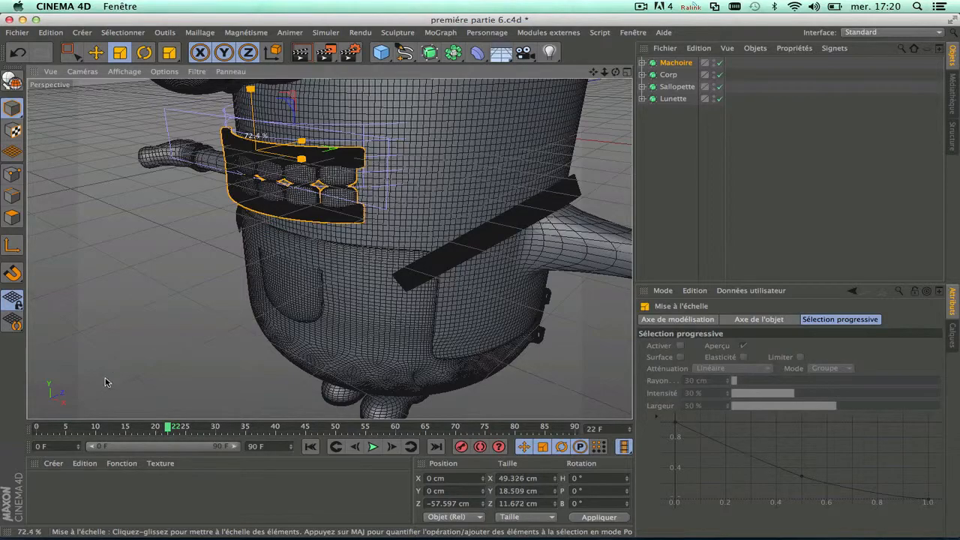
pyautogui.moveTo(105, 382); pyautogui.dragTo(99, 386)
pyautogui.moveTo(615, 71); pyautogui.dragTo(679, 71)
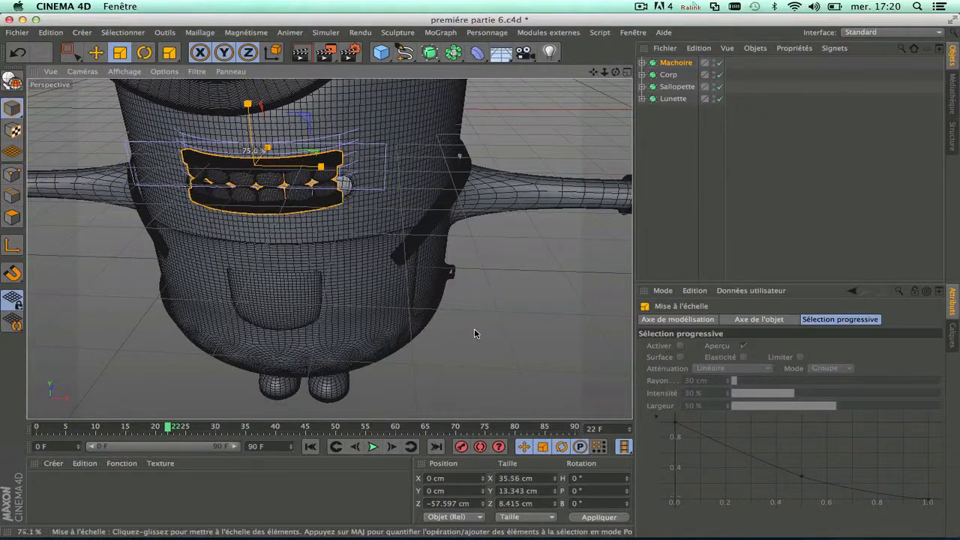
pyautogui.moveTo(486, 322); pyautogui.dragTo(488, 319)
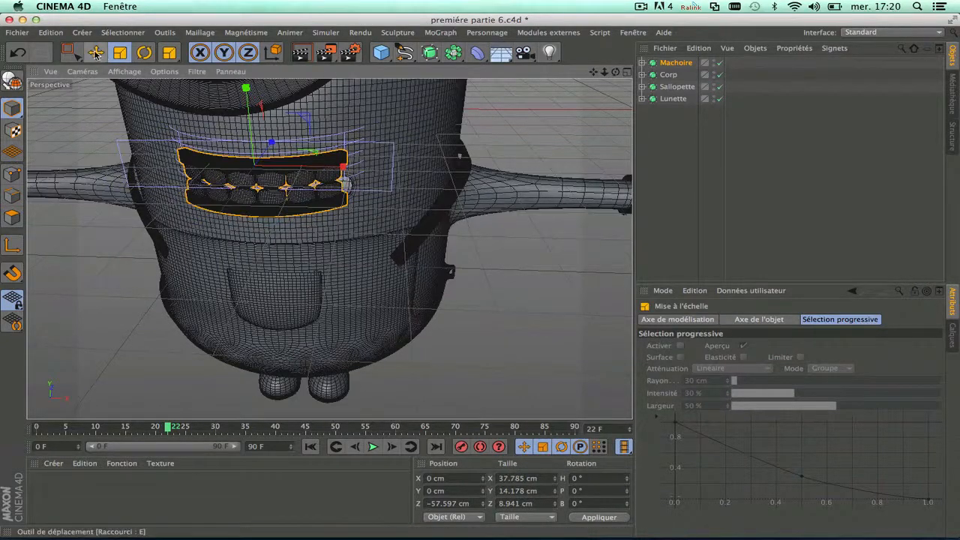
# Check the jaws against the mouth in the front view, then move Machoire back to about -49.7 cm in Z
pyautogui.click(95, 51)
pyautogui.moveTo(615, 72); pyautogui.dragTo(525, 135)
pyautogui.click(625, 72)
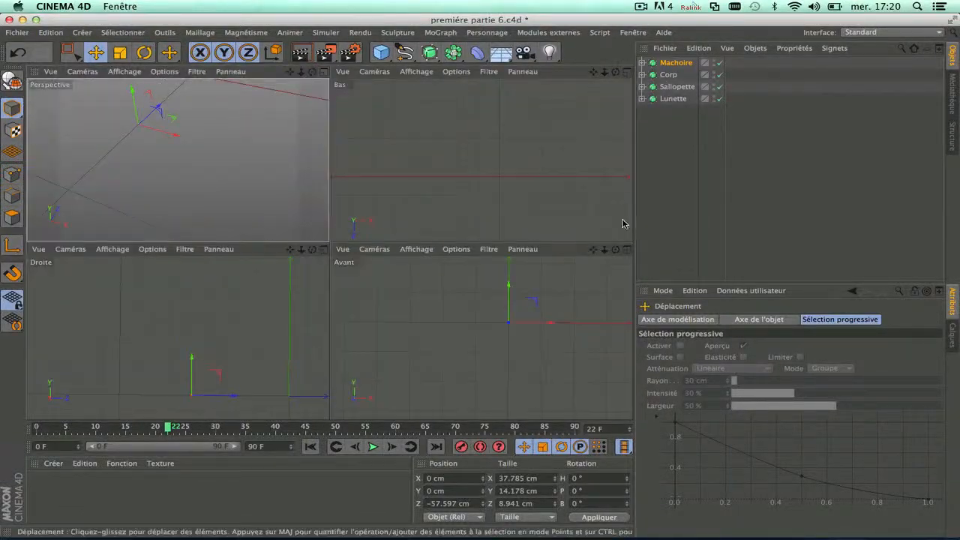
pyautogui.middleClick(521, 255)
pyautogui.scroll(8, 383, 234)
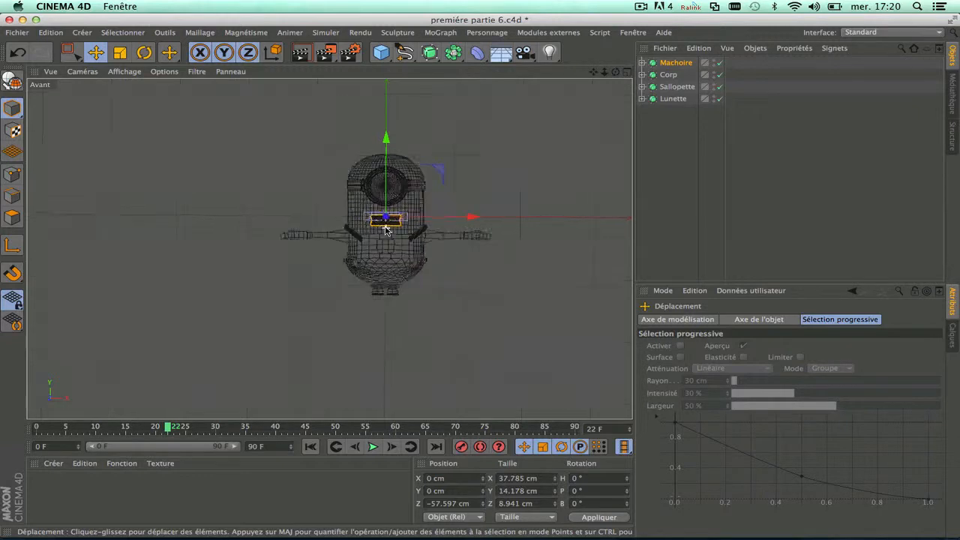
pyautogui.scroll(1, 384, 175)
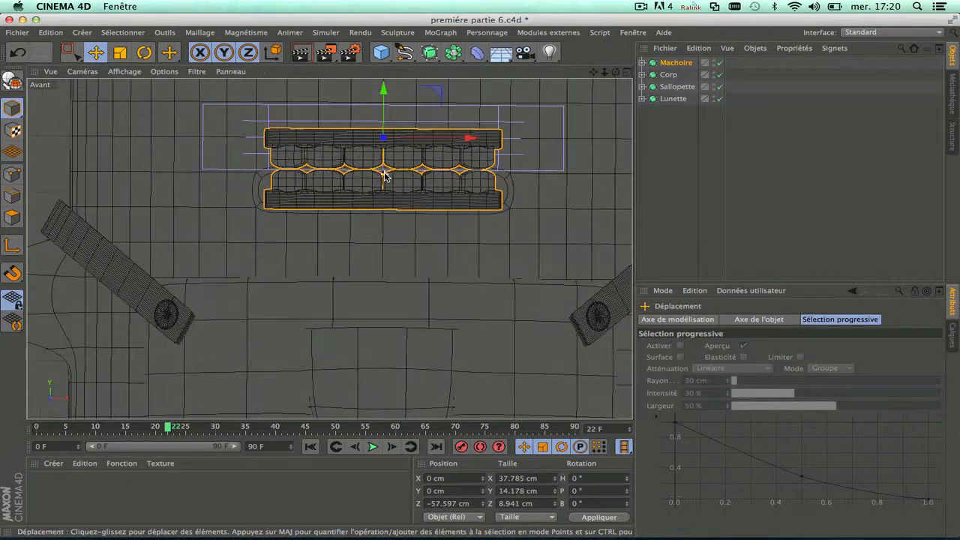
pyautogui.scroll(-4, 384, 174)
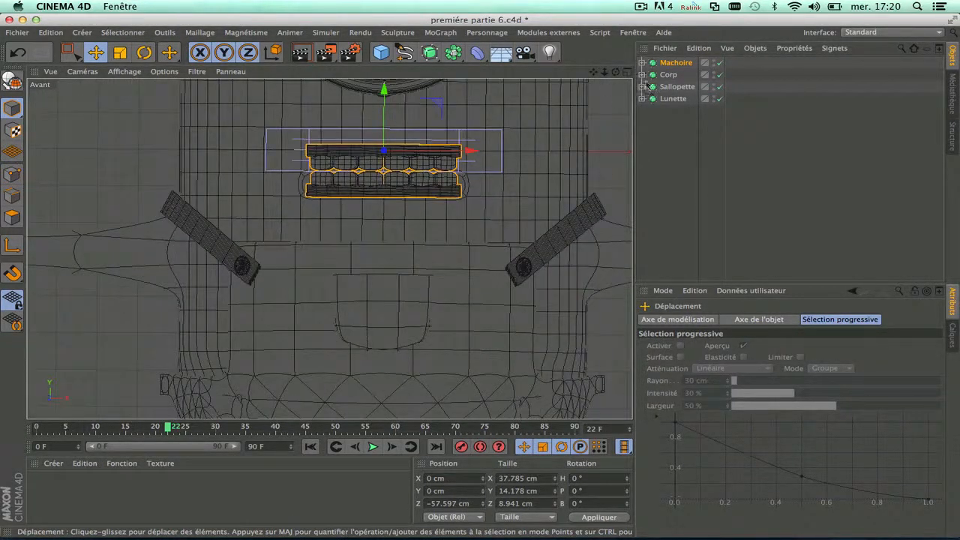
pyautogui.click(629, 71)
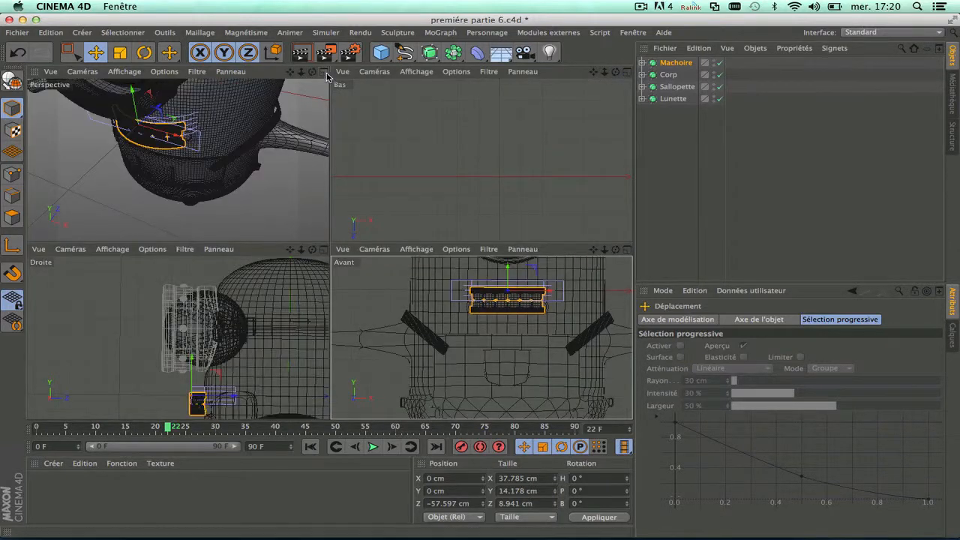
pyautogui.middleClick(304, 152)
pyautogui.keyDown('alt'); pyautogui.moveTo(304, 152); pyautogui.dragTo(310, 125); pyautogui.keyUp('alt')
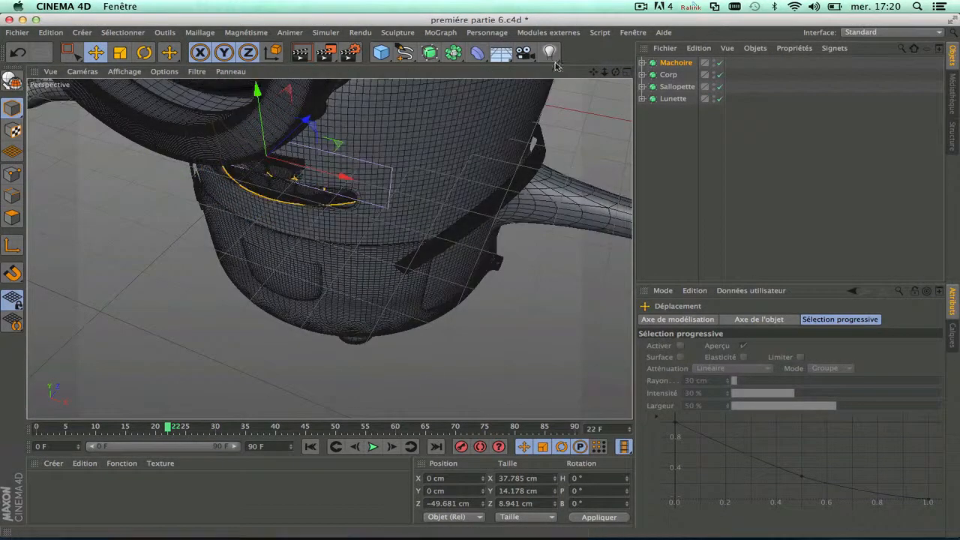
# Lower Machoire into the mouth opening to about -3.6 cm in Y and -48.2 cm in Z, checking the fit
pyautogui.moveTo(615, 71); pyautogui.dragTo(649, 47)
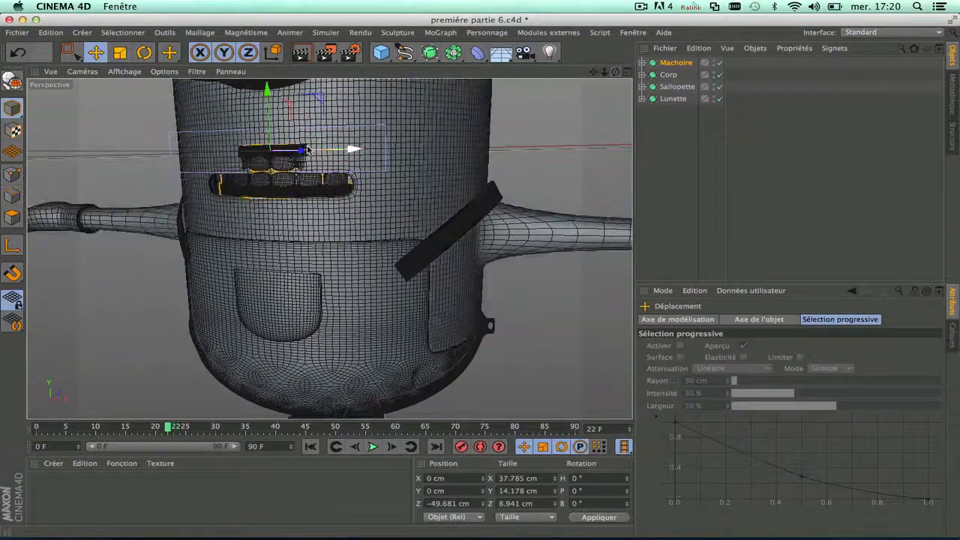
pyautogui.scroll(5, 300, 147)
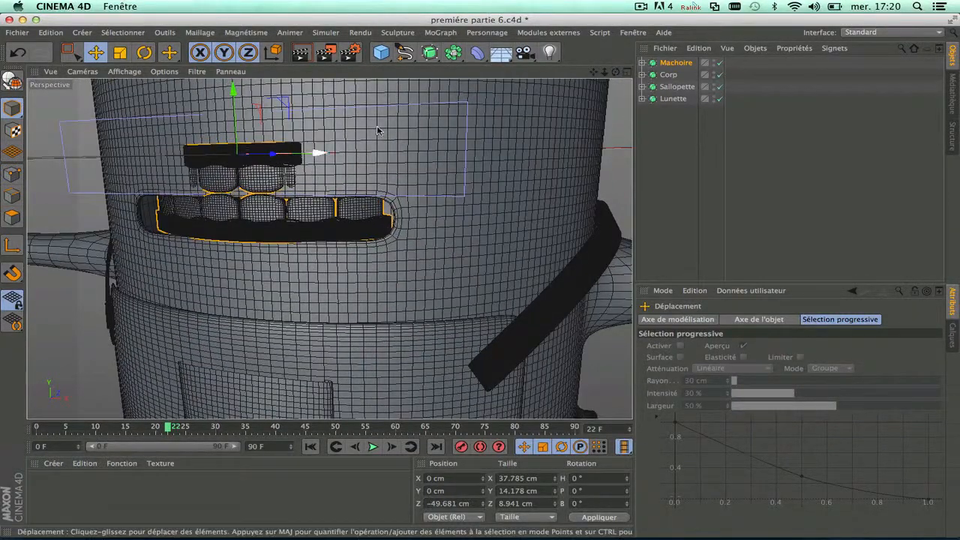
pyautogui.moveTo(614, 71); pyautogui.dragTo(551, 84)
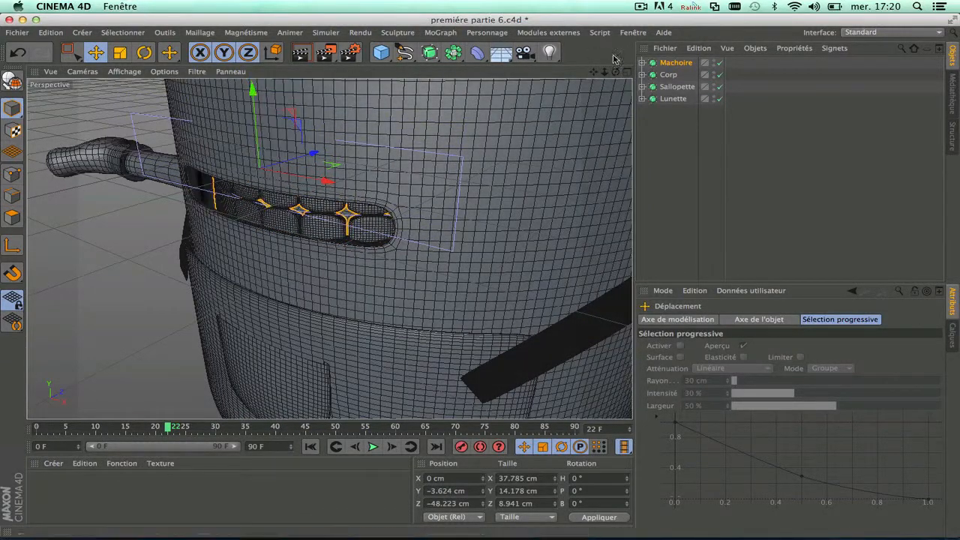
pyautogui.scroll(-3, 456, 187)
pyautogui.moveTo(616, 72); pyautogui.dragTo(663, 112)
pyautogui.scroll(5, 327, 189)
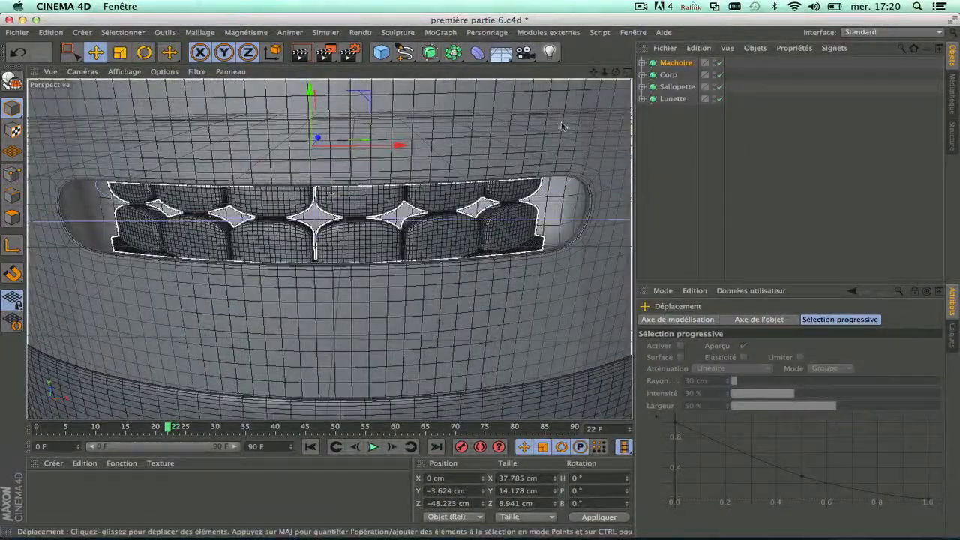
# Push Machoire deeper into the minion's mouth to about -46.5 cm in Z
pyautogui.scroll(4, 400, 205)
pyautogui.moveTo(616, 72); pyautogui.dragTo(322, 248)
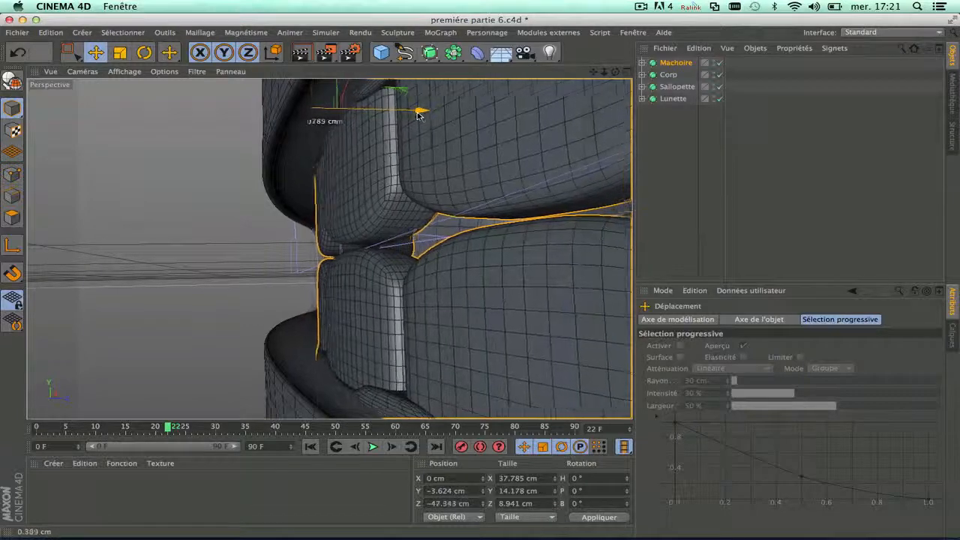
pyautogui.moveTo(420, 114); pyautogui.dragTo(445, 112)
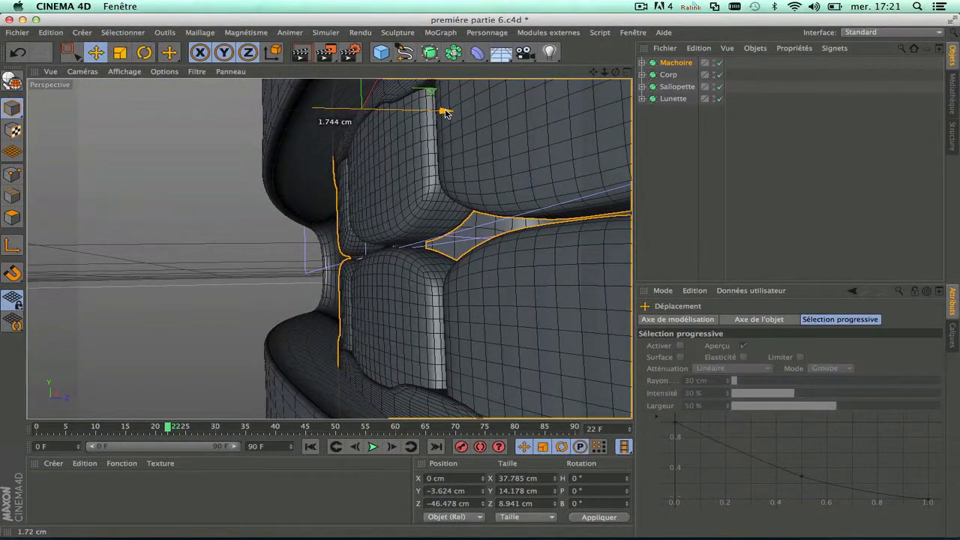
pyautogui.scroll(-3, 438, 187)
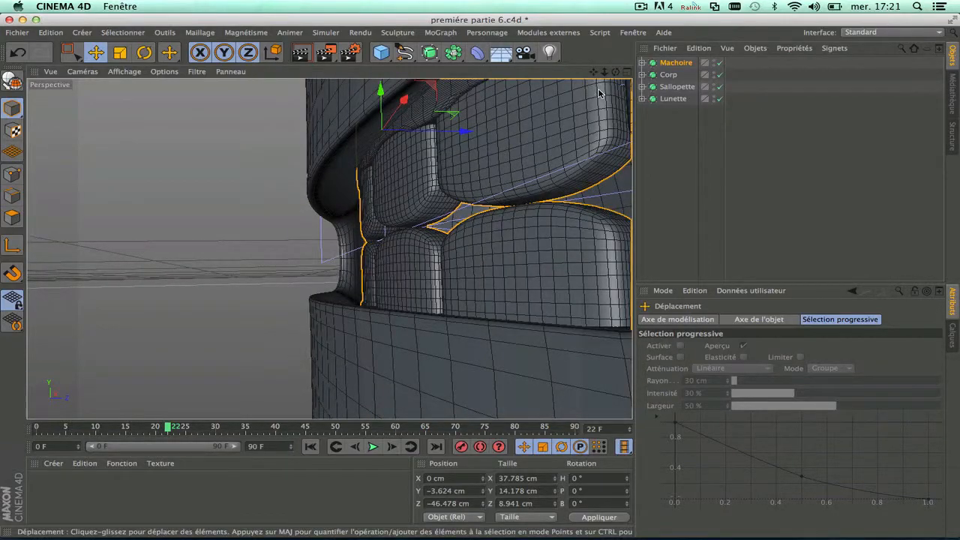
# Frame the whole minion from the front and render the view to check how the teeth look
pyautogui.moveTo(616, 72)
pyautogui.mouseDown()
pyautogui.moveTo(616, 97)
pyautogui.moveTo(615, 73)
pyautogui.moveTo(450, 75)
pyautogui.mouseUp()
pyautogui.scroll(-2, 398, 163)
pyautogui.scroll(3, 398, 163)
pyautogui.scroll(-6, 399, 165)
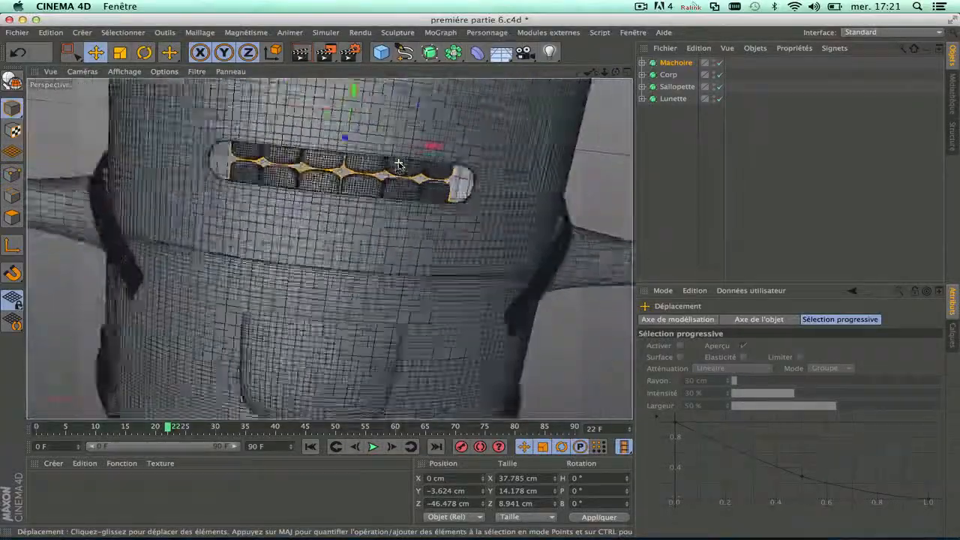
pyautogui.scroll(-2, 399, 164)
pyautogui.moveTo(616, 72)
pyautogui.mouseDown()
pyautogui.moveTo(480, 75)
pyautogui.moveTo(570, 75)
pyautogui.moveTo(582, 57)
pyautogui.moveTo(600, 75)
pyautogui.mouseUp()
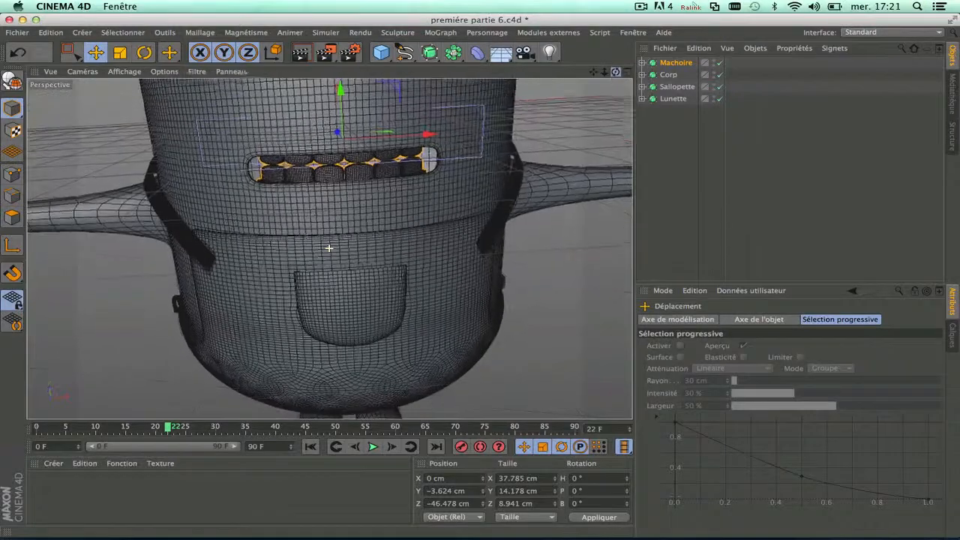
pyautogui.scroll(-8, 329, 247)
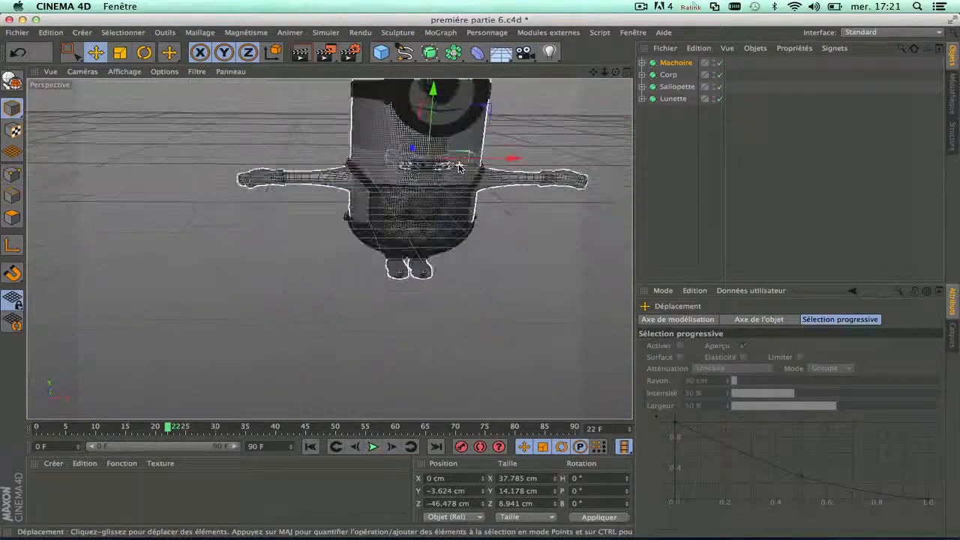
pyautogui.moveTo(590, 73); pyautogui.dragTo(474, 168)
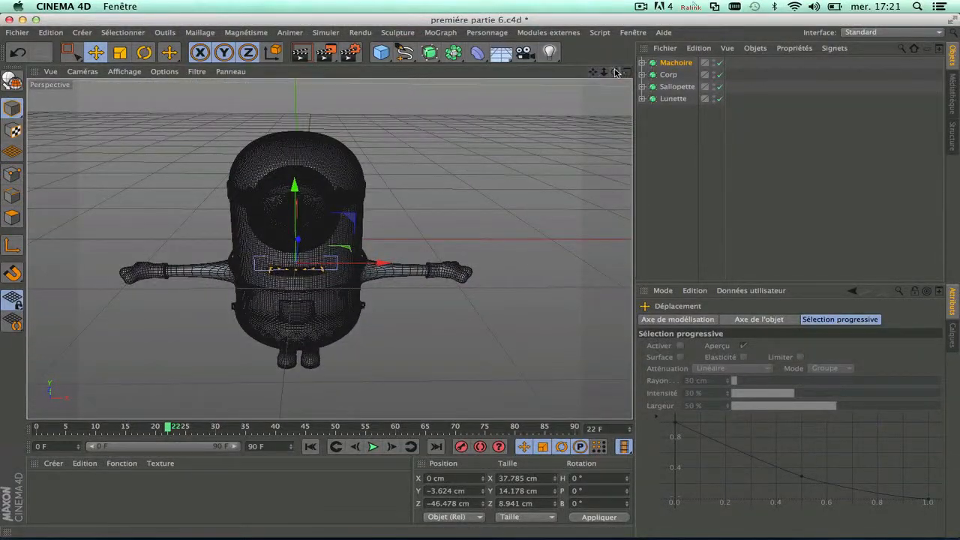
pyautogui.moveTo(616, 72); pyautogui.dragTo(620, 72)
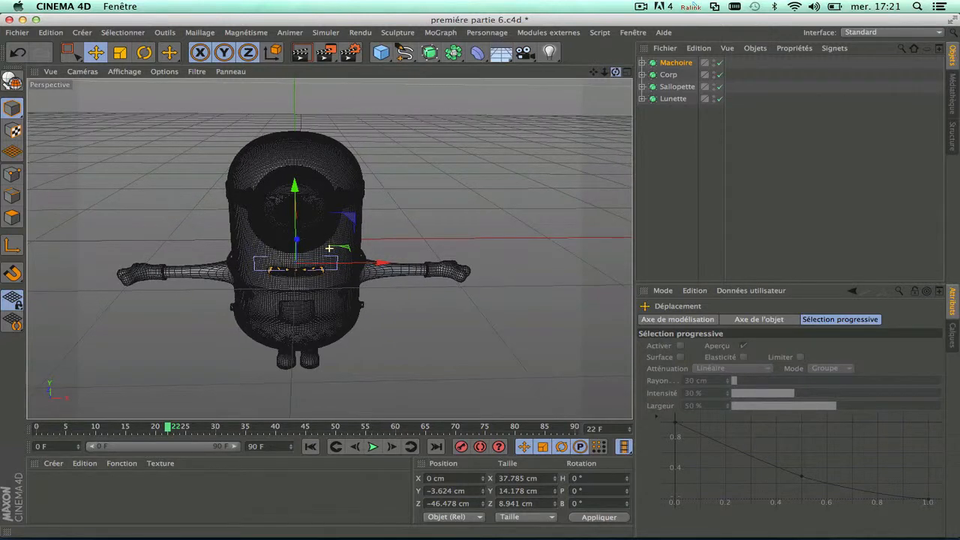
pyautogui.click(300, 52)
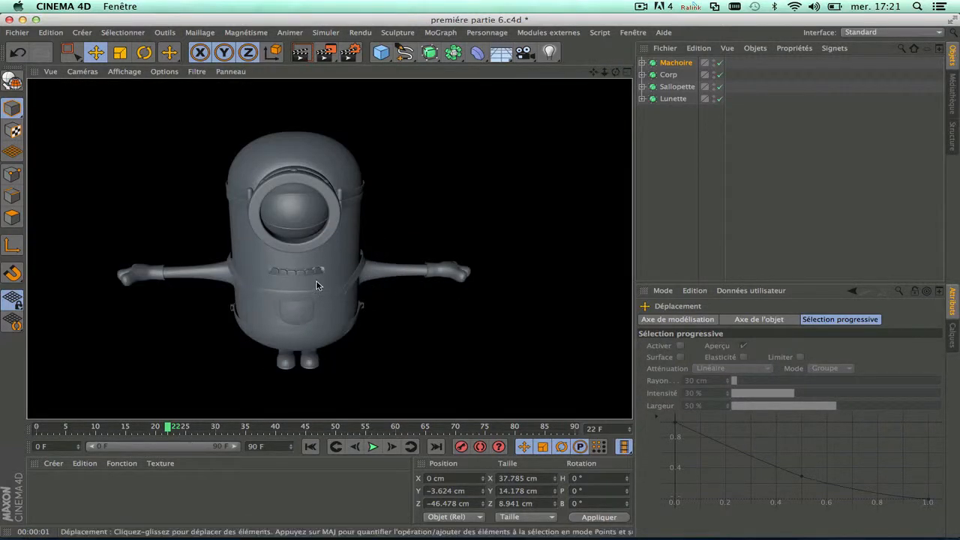
# Render the mouth from an angled side view and examine the gap between the teeth and the mouth's corner
pyautogui.scroll(6, 289, 276)
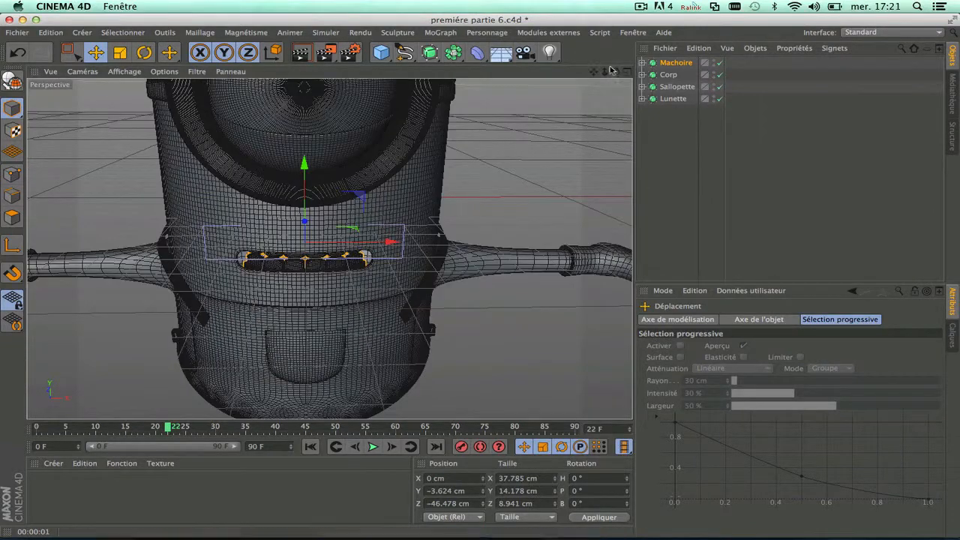
pyautogui.moveTo(615, 71)
pyautogui.mouseDown()
pyautogui.moveTo(612, 54)
pyautogui.moveTo(614, 72)
pyautogui.mouseUp()
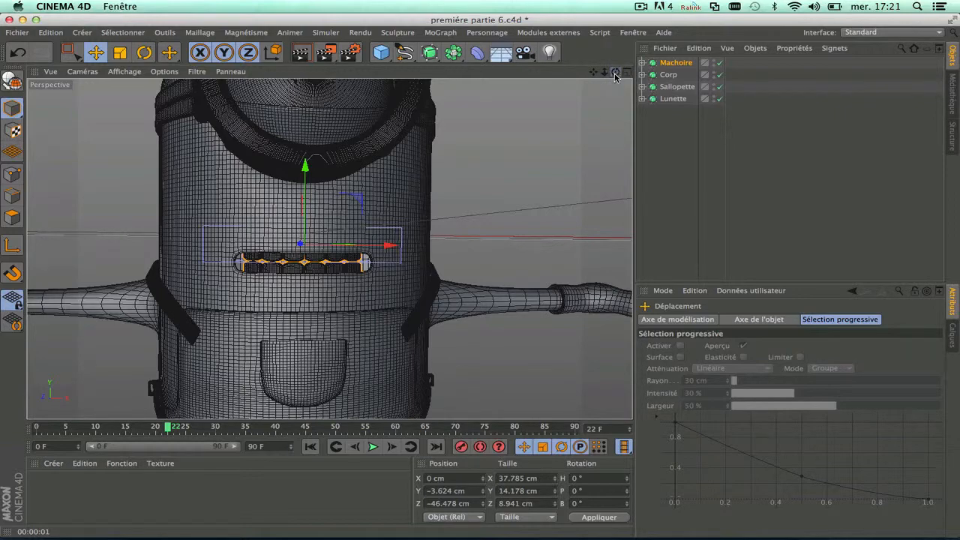
pyautogui.moveTo(615, 71)
pyautogui.mouseDown()
pyautogui.moveTo(592, 81)
pyautogui.moveTo(616, 72)
pyautogui.moveTo(600, 75)
pyautogui.mouseUp()
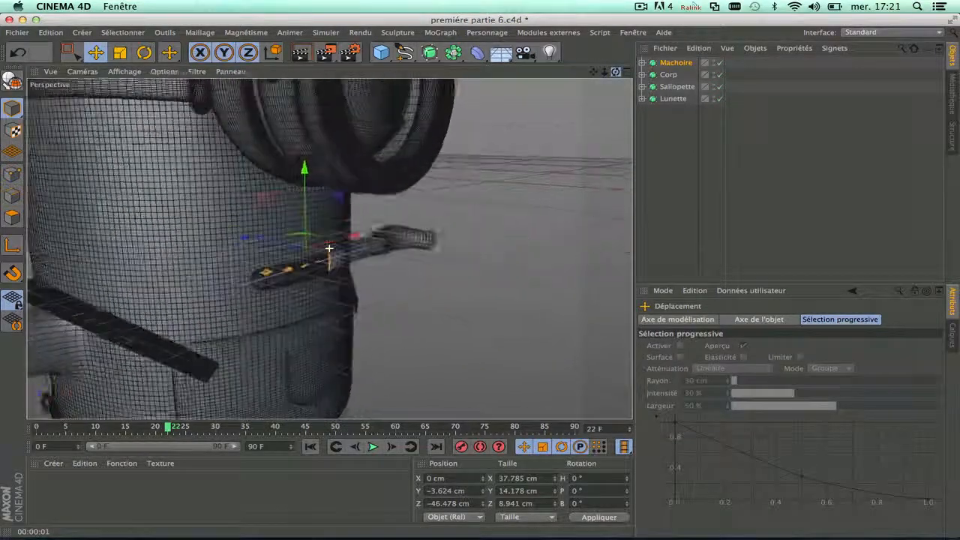
pyautogui.click(300, 52)
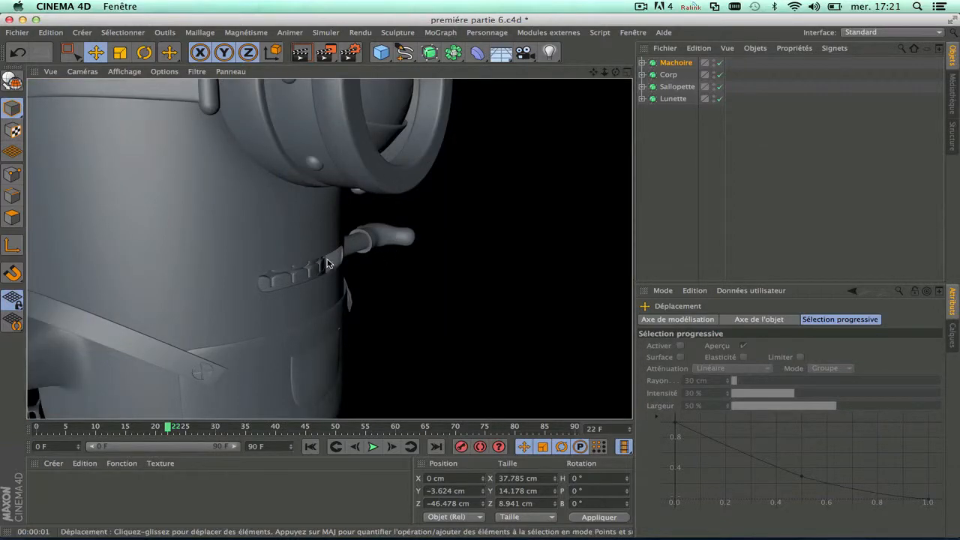
pyautogui.scroll(5, 327, 263)
pyautogui.scroll(-2, 327, 263)
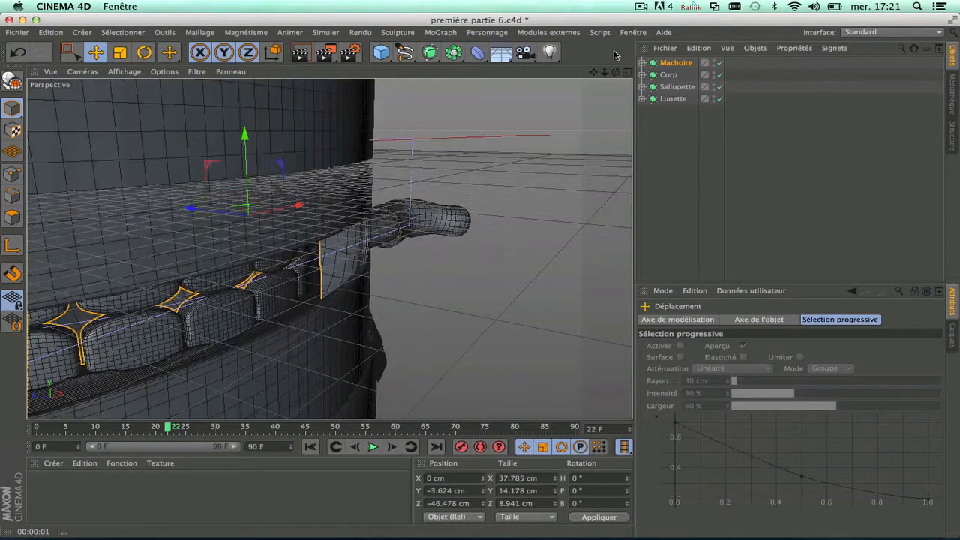
pyautogui.moveTo(615, 72); pyautogui.dragTo(379, 215)
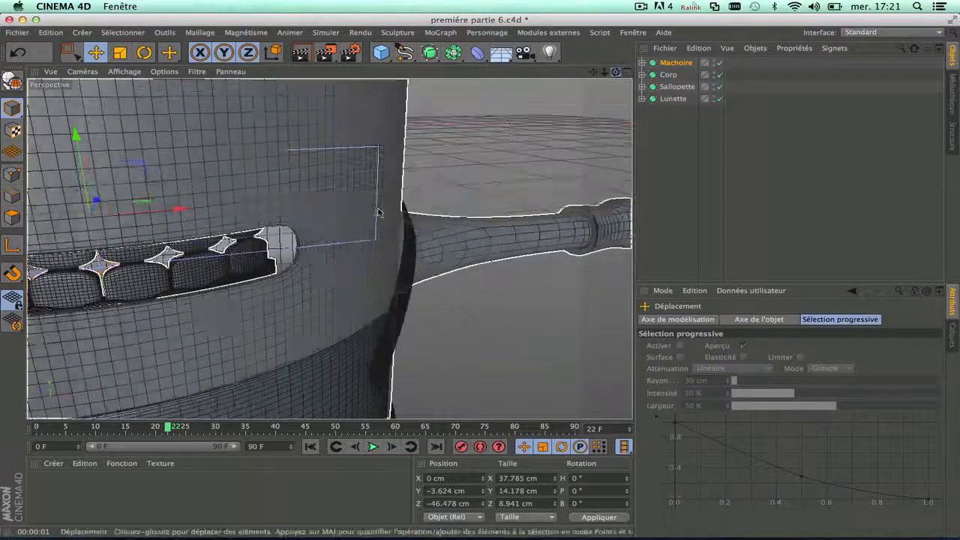
pyautogui.scroll(-2, 371, 222)
pyautogui.moveTo(593, 71); pyautogui.dragTo(330, 249)
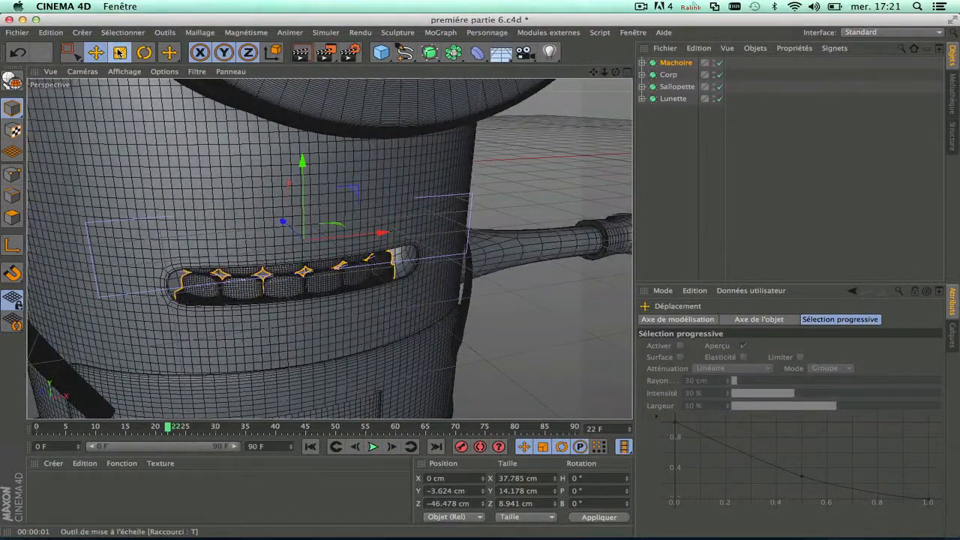
# Try to widen Machoire to about 44 cm in X so the teeth reach closer to the mouth's corners
pyautogui.click(120, 52)
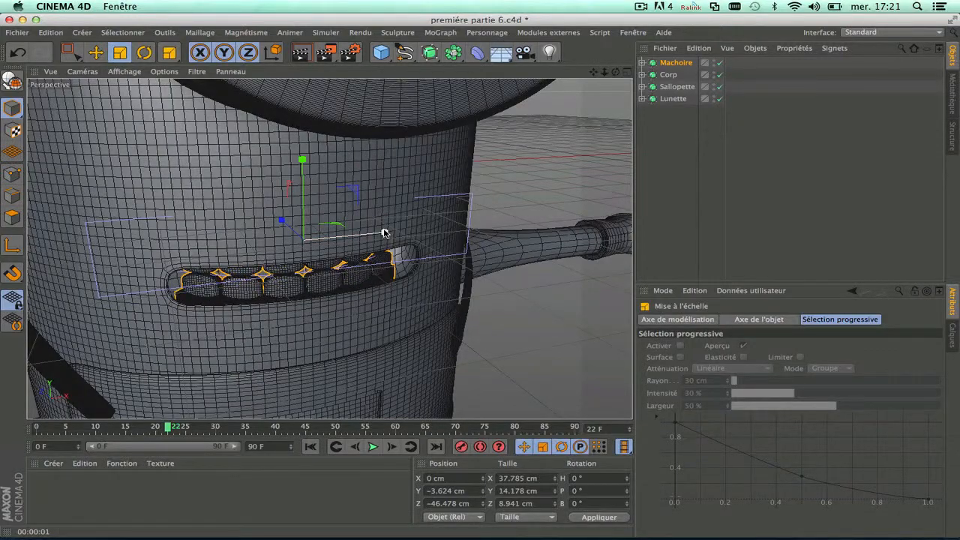
pyautogui.moveTo(620, 72); pyautogui.dragTo(350, 258)
pyautogui.scroll(5, 350, 259)
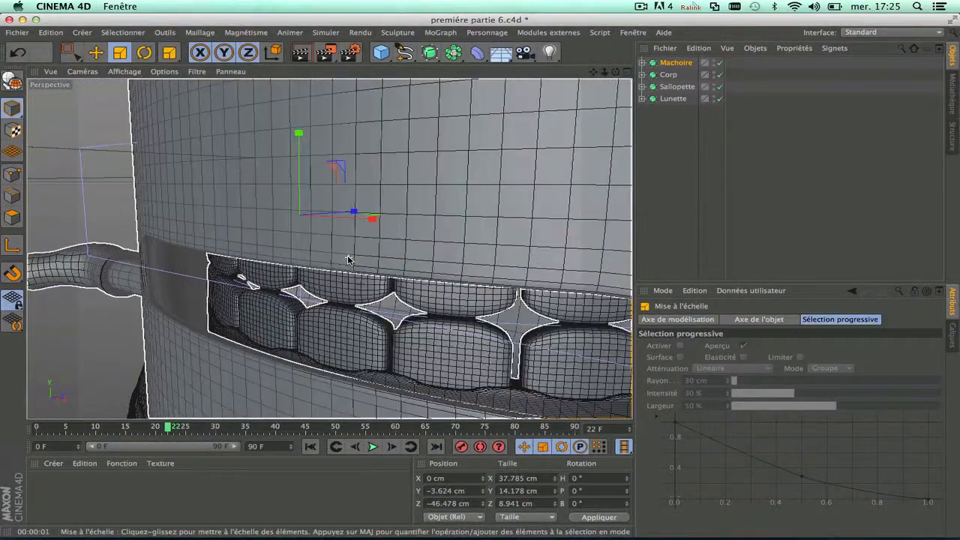
pyautogui.moveTo(622, 72); pyautogui.dragTo(328, 247)
pyautogui.scroll(-3, 442, 225)
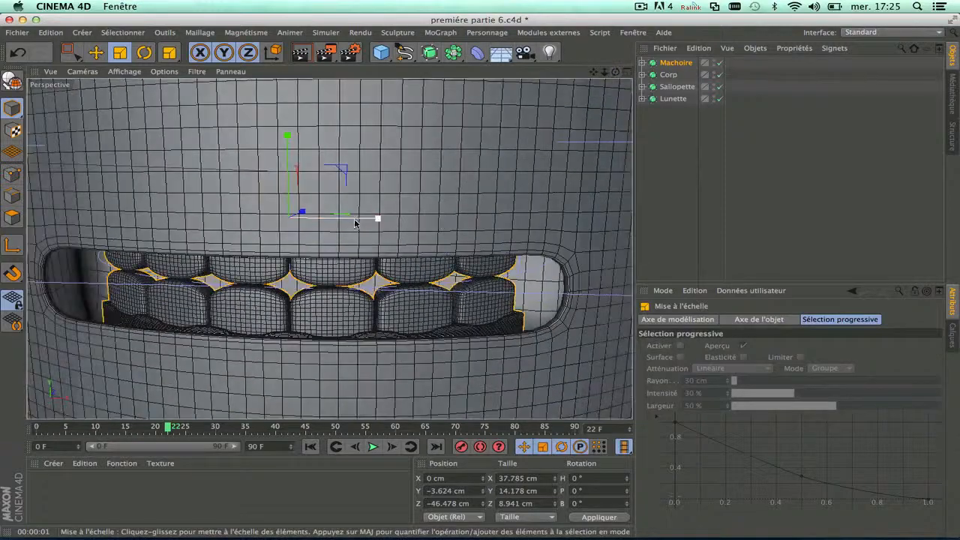
pyautogui.moveTo(387, 221); pyautogui.dragTo(398, 222)
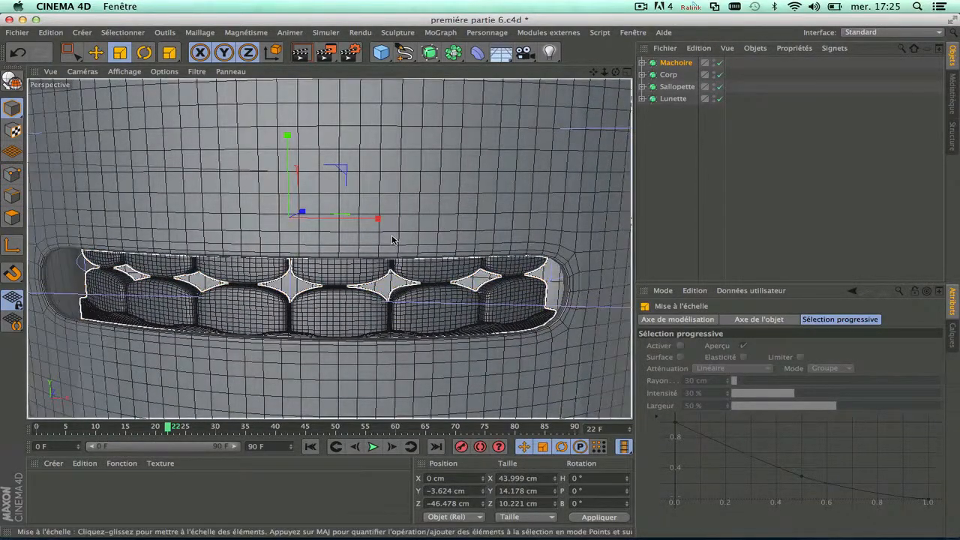
pyautogui.scroll(-5, 393, 240)
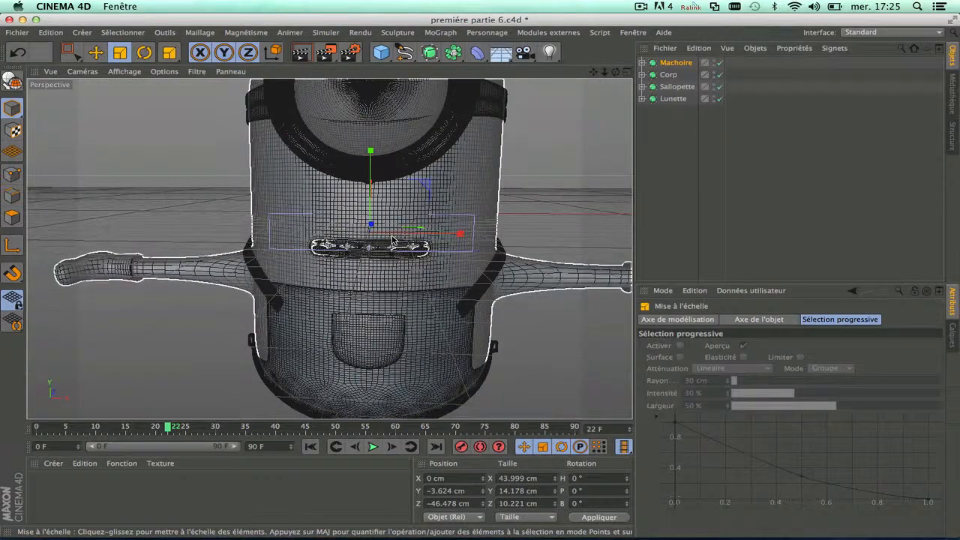
pyautogui.scroll(5, 392, 239)
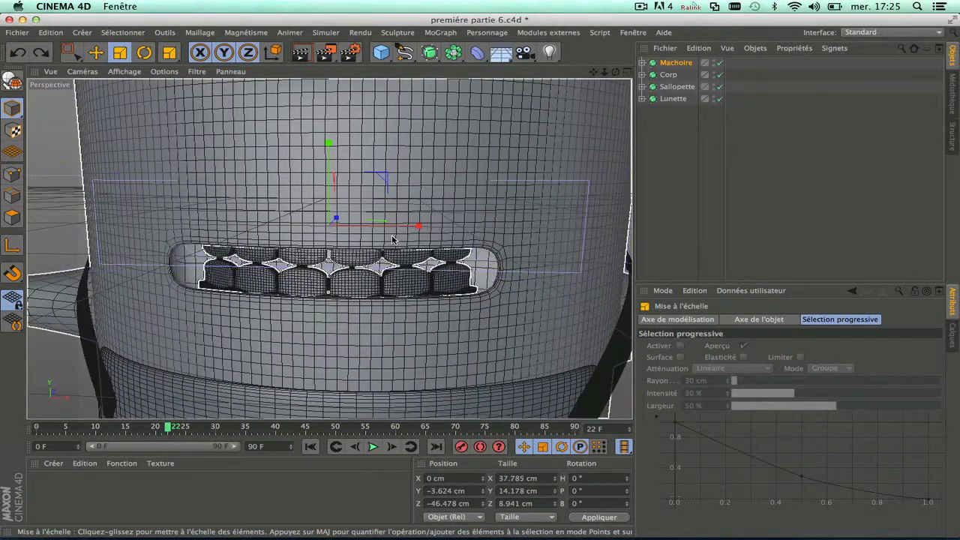
# Collapse the Machoire hierarchy and move Machoire forward in the mouth to about -47.6 cm in Z
pyautogui.moveTo(615, 72); pyautogui.dragTo(589, 97)
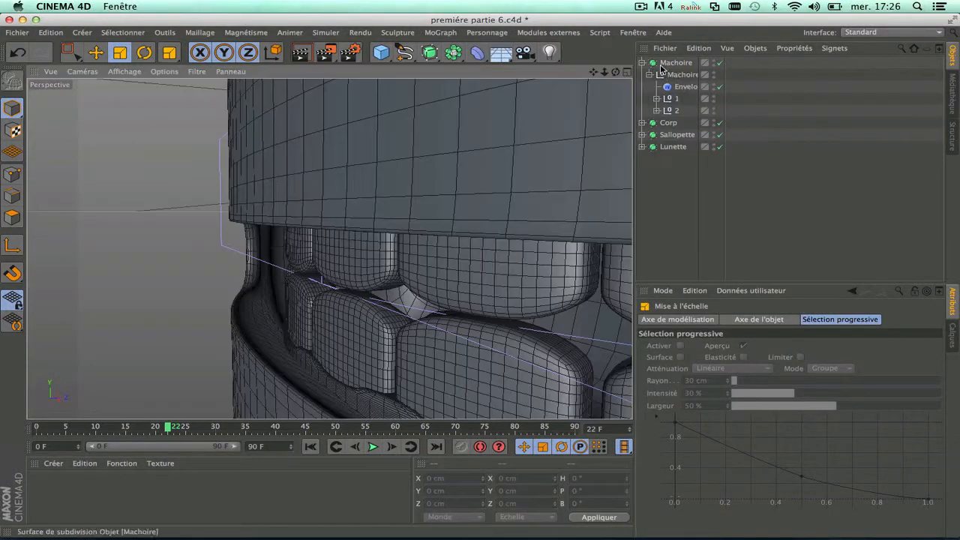
pyautogui.click(642, 62)
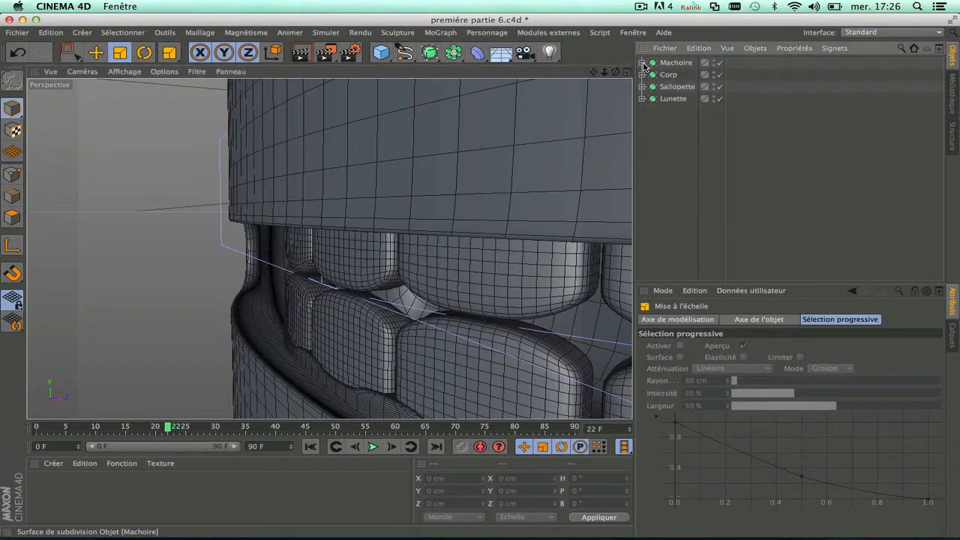
pyautogui.click(664, 64)
pyautogui.press('e')
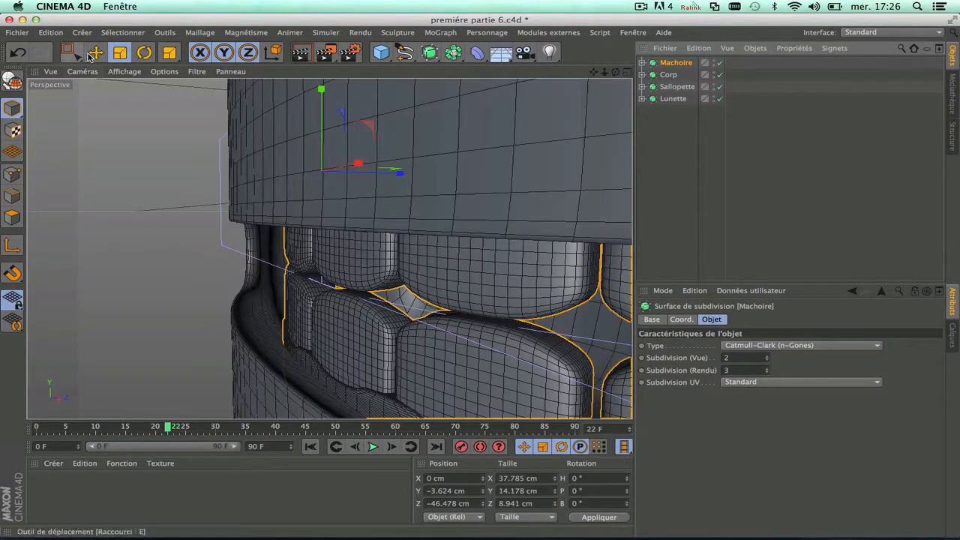
pyautogui.moveTo(389, 166); pyautogui.dragTo(374, 180)
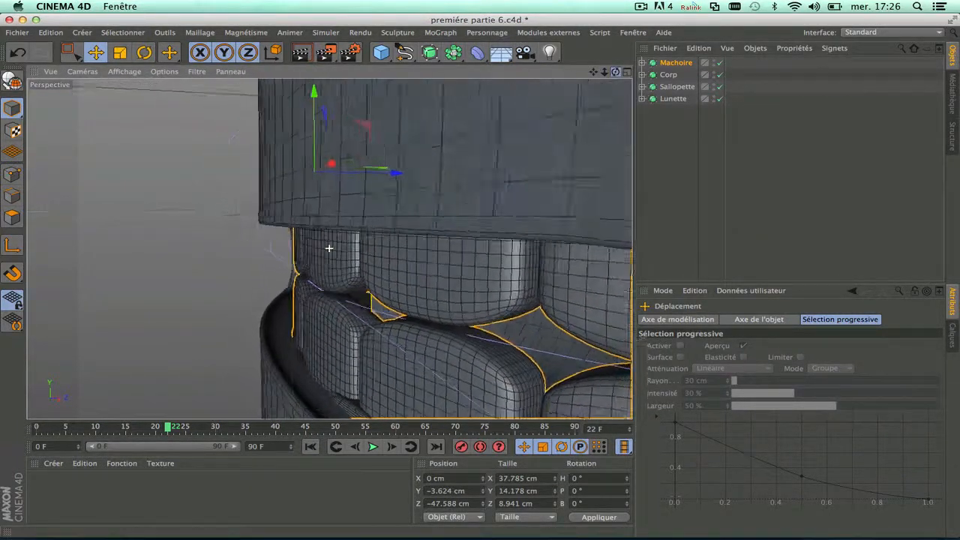
# Fine-tune Machoire's depth behind the lips to about -47.8 cm in Z
pyautogui.moveTo(330, 249); pyautogui.dragTo(329, 248)
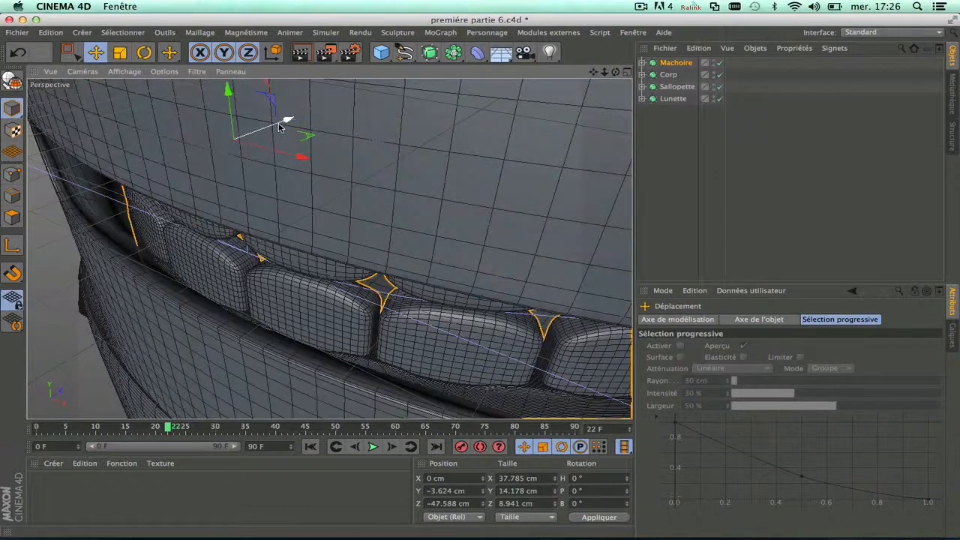
pyautogui.moveTo(286, 122); pyautogui.dragTo(278, 128)
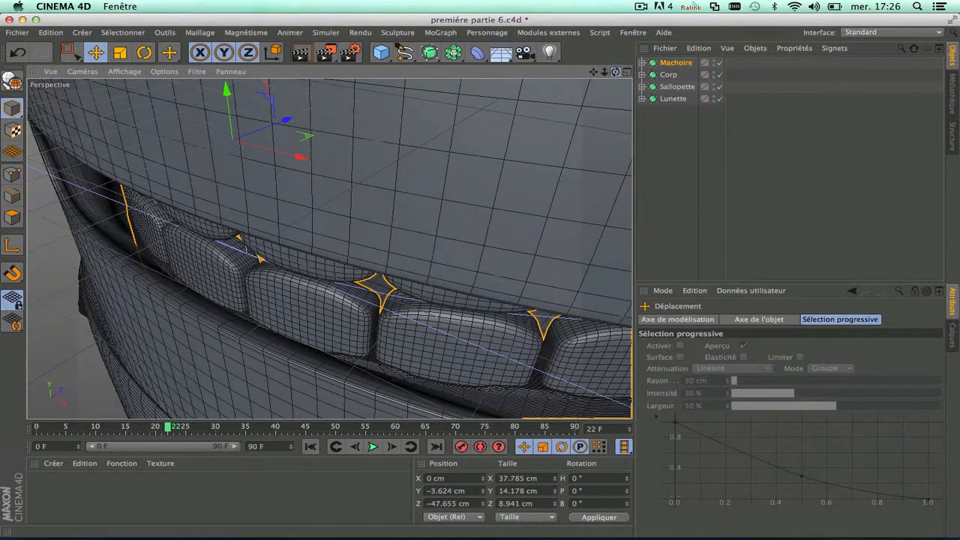
pyautogui.moveTo(329, 248); pyautogui.dragTo(329, 248)
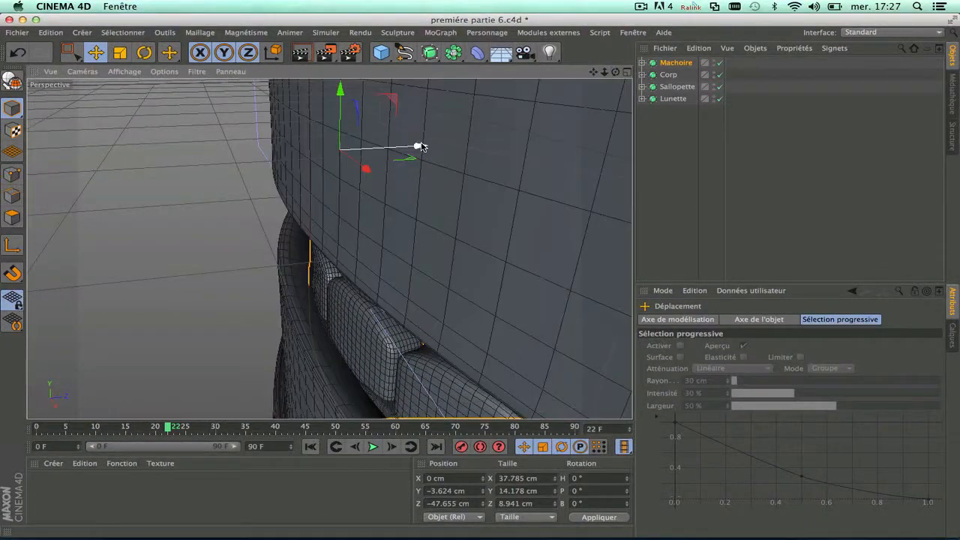
pyautogui.moveTo(421, 146); pyautogui.dragTo(453, 142)
# Render the minion from the front and inspect the teeth's fit in the mouth opening up close
pyautogui.moveTo(615, 72); pyautogui.dragTo(330, 248)
pyautogui.scroll(-4, 498, 153)
pyautogui.scroll(-3, 496, 151)
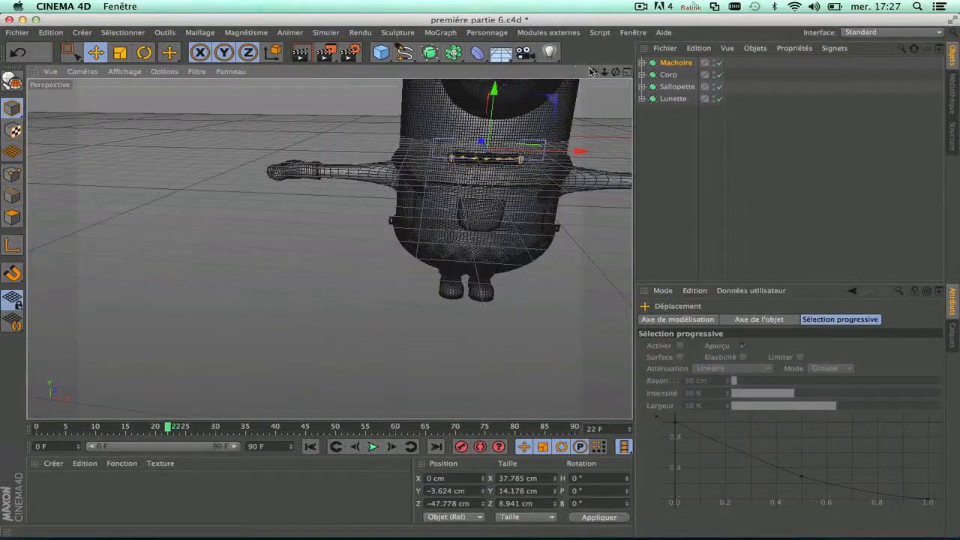
pyautogui.moveTo(593, 72); pyautogui.dragTo(329, 248)
pyautogui.moveTo(615, 72); pyautogui.dragTo(329, 248)
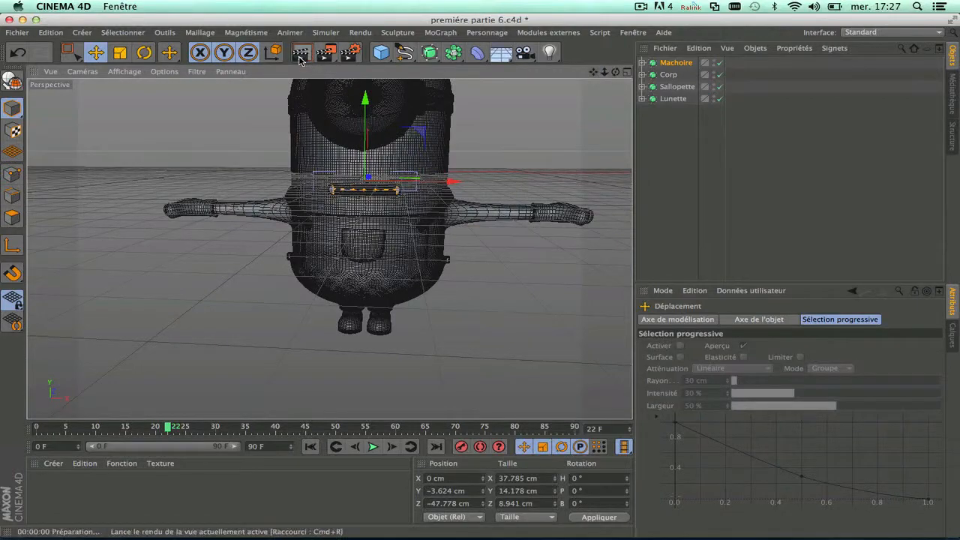
pyautogui.click(299, 57)
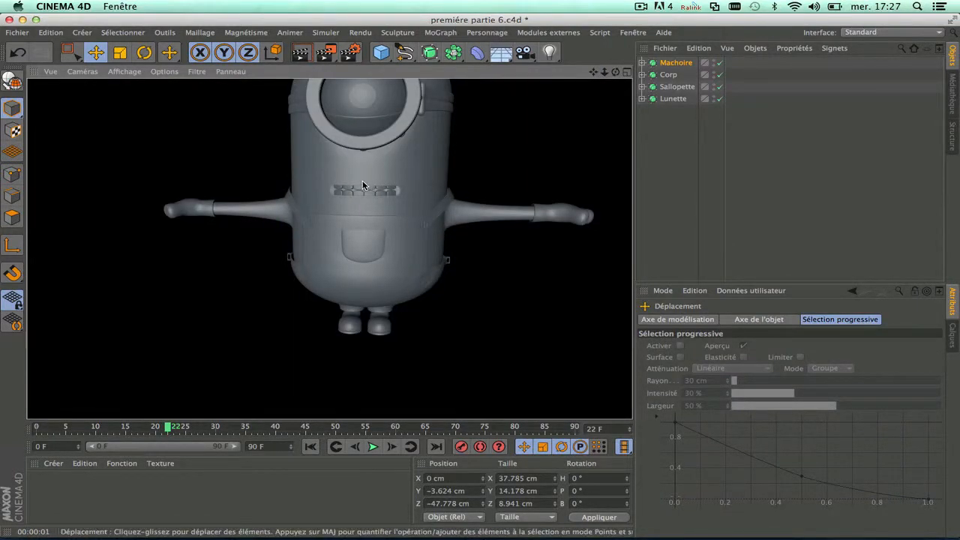
pyautogui.scroll(6, 362, 184)
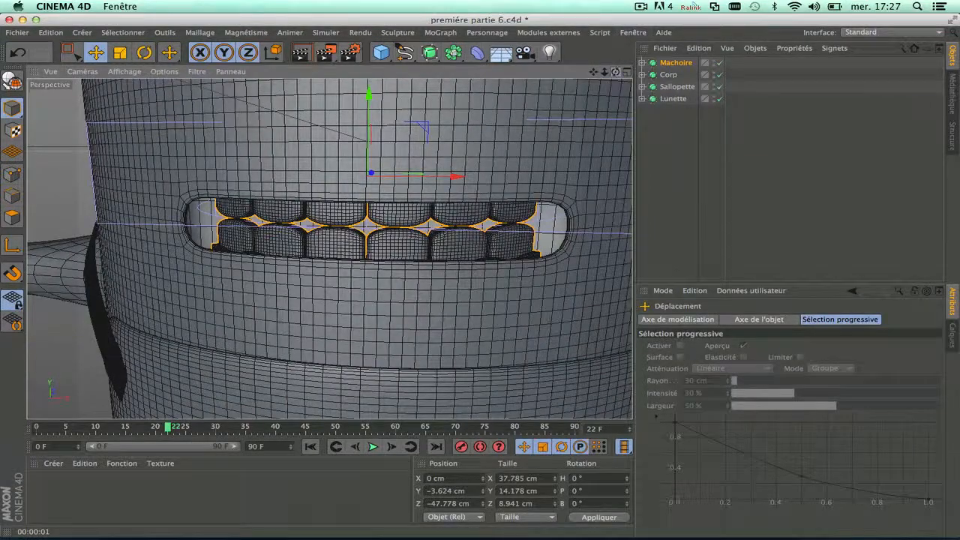
pyautogui.moveTo(615, 72); pyautogui.dragTo(615, 93)
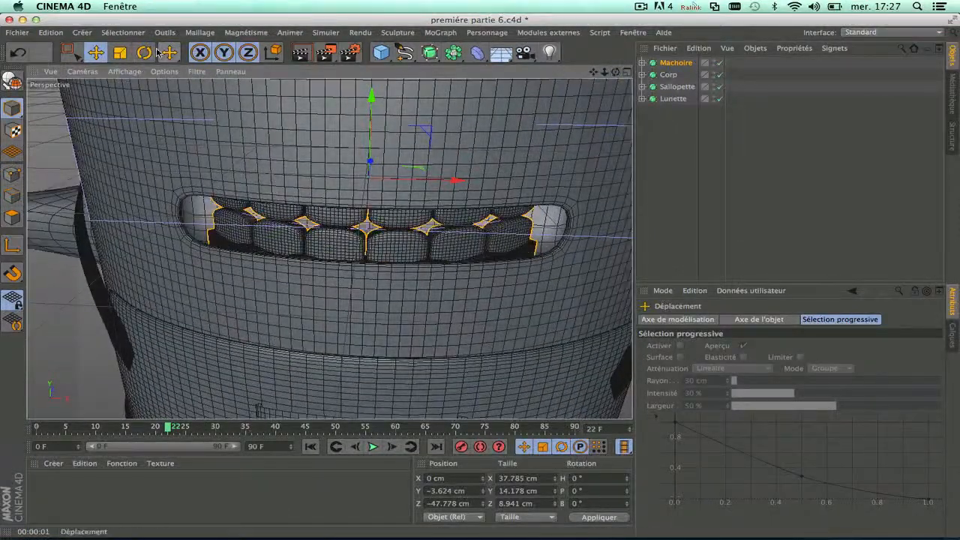
pyautogui.click(102, 54)
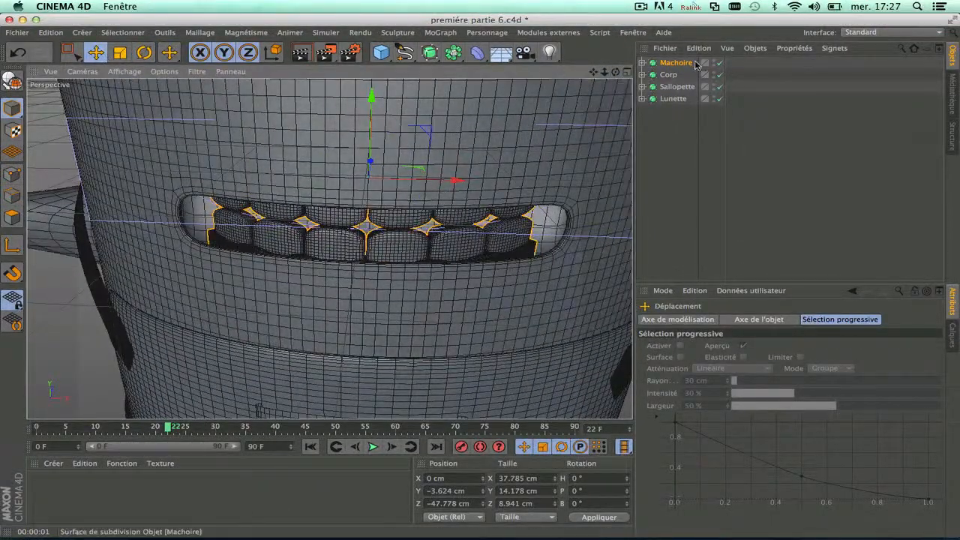
# Widen Machoire to about 44.6 cm in X so the teeth reach the mouth's corners, and check the fit from several angles
pyautogui.click(675, 63)
pyautogui.click(121, 54)
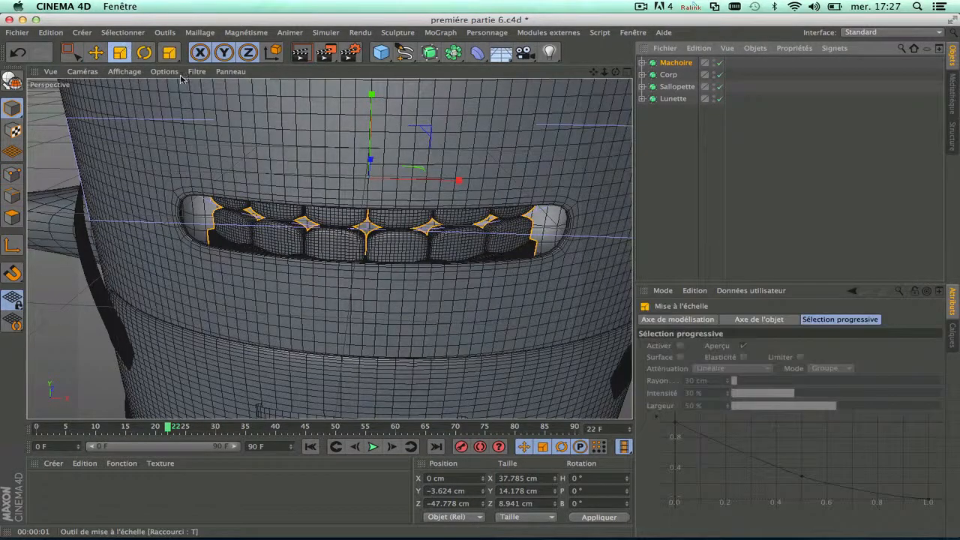
pyautogui.moveTo(457, 180); pyautogui.dragTo(469, 187)
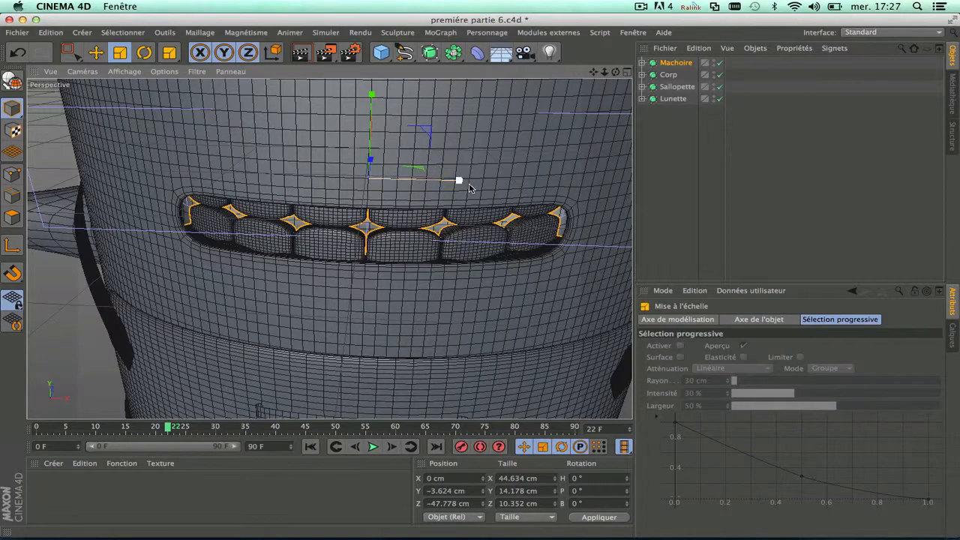
pyautogui.scroll(-5, 471, 238)
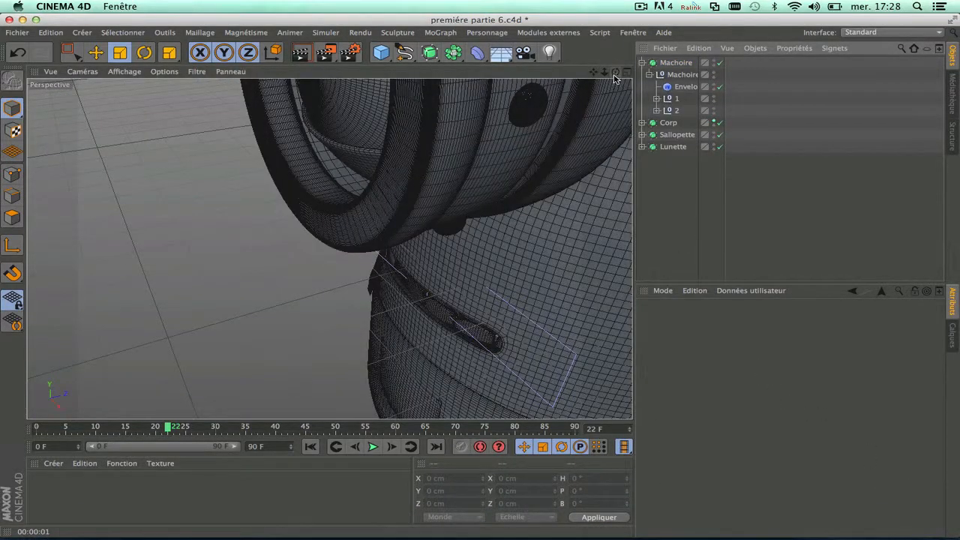
pyautogui.moveTo(615, 73); pyautogui.dragTo(261, 409)
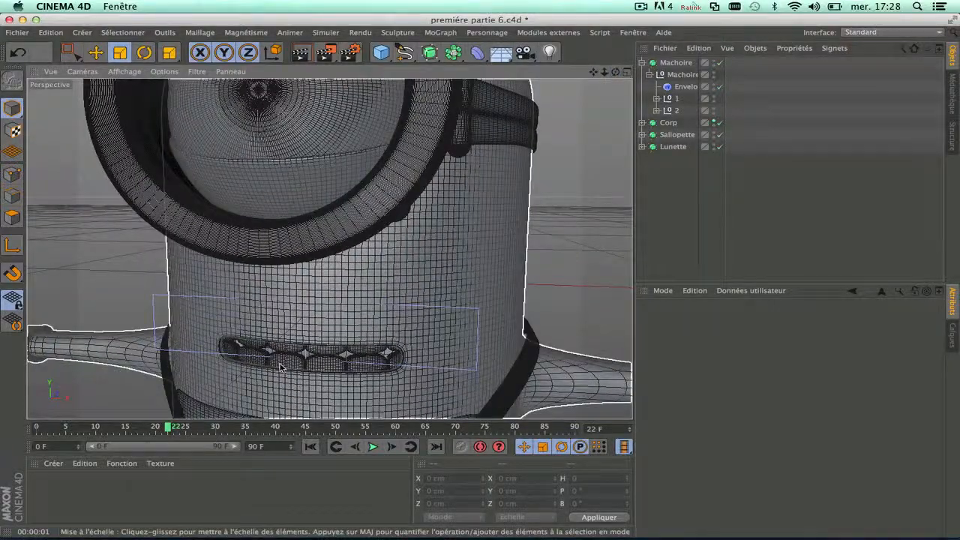
pyautogui.scroll(3, 281, 366)
pyautogui.moveTo(615, 72); pyautogui.dragTo(330, 248)
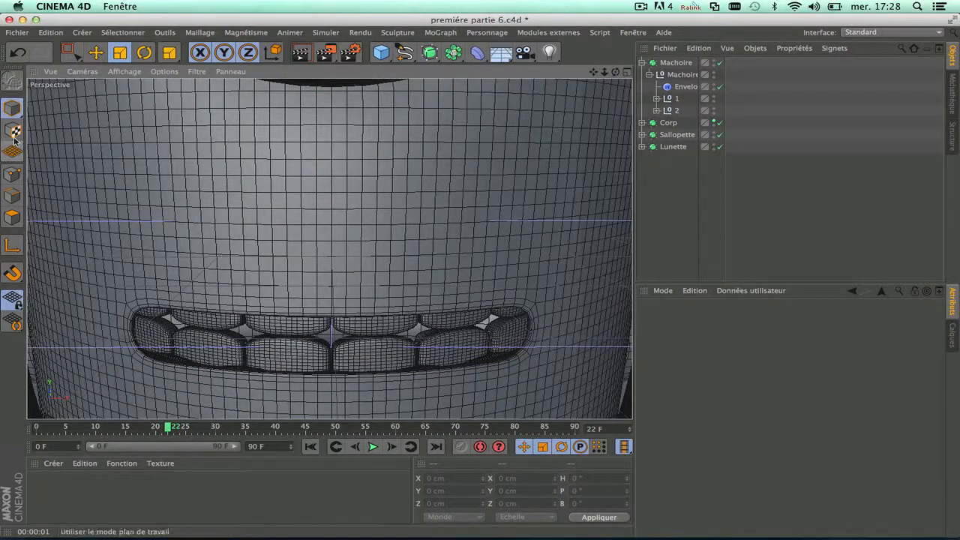
# Scale the Enveloppe deformer inside Machoire to about 60.2 cm wide with a radius of about 30.6 cm
pyautogui.click(671, 63)
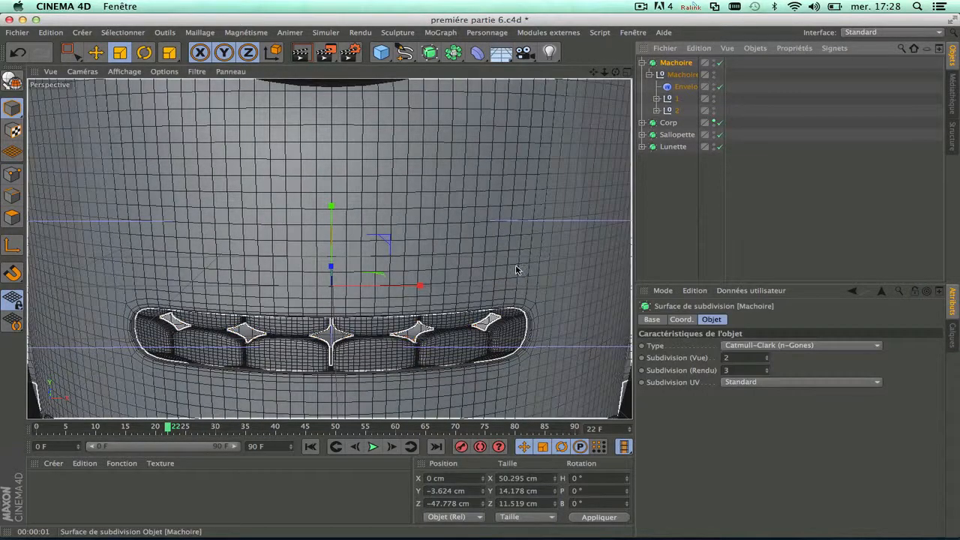
pyautogui.click(674, 89)
pyautogui.moveTo(420, 286); pyautogui.dragTo(411, 290)
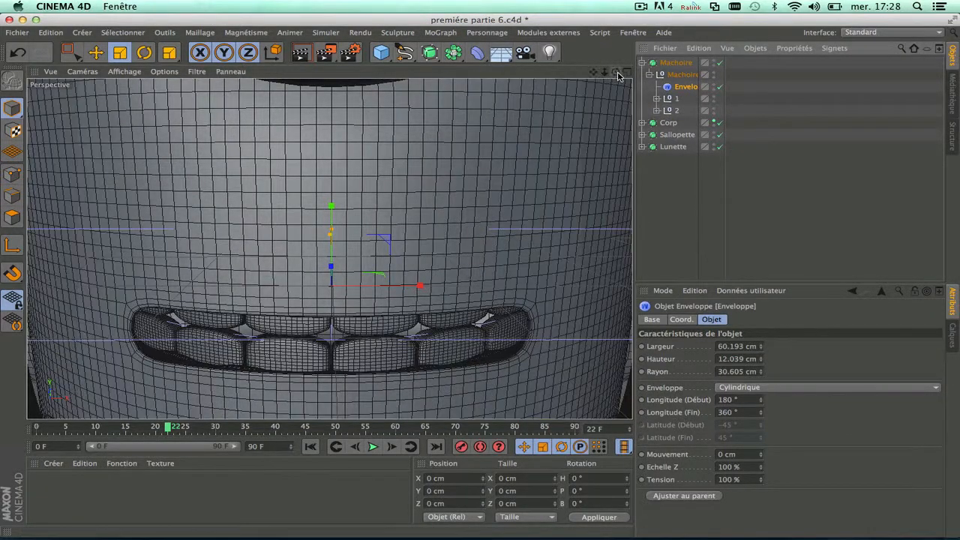
pyautogui.moveTo(616, 72)
pyautogui.mouseDown()
pyautogui.moveTo(329, 248)
pyautogui.moveTo(616, 75)
pyautogui.mouseUp()
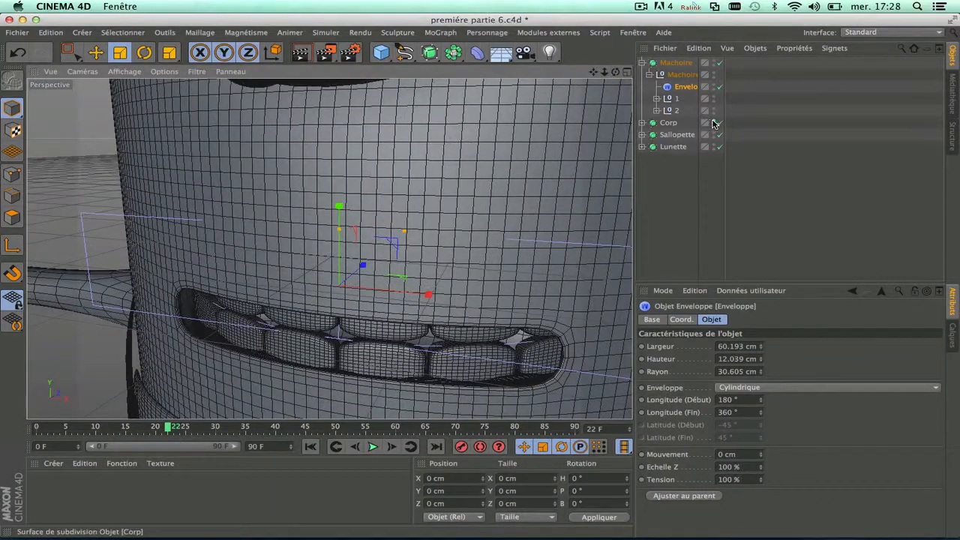
# Hide Corp temporarily and shrink the Enveloppe to about 39.7 cm wide with a radius of about 20.2 cm for tighter jaw curvature
pyautogui.click(713, 121)
pyautogui.moveTo(616, 72); pyautogui.dragTo(328, 249)
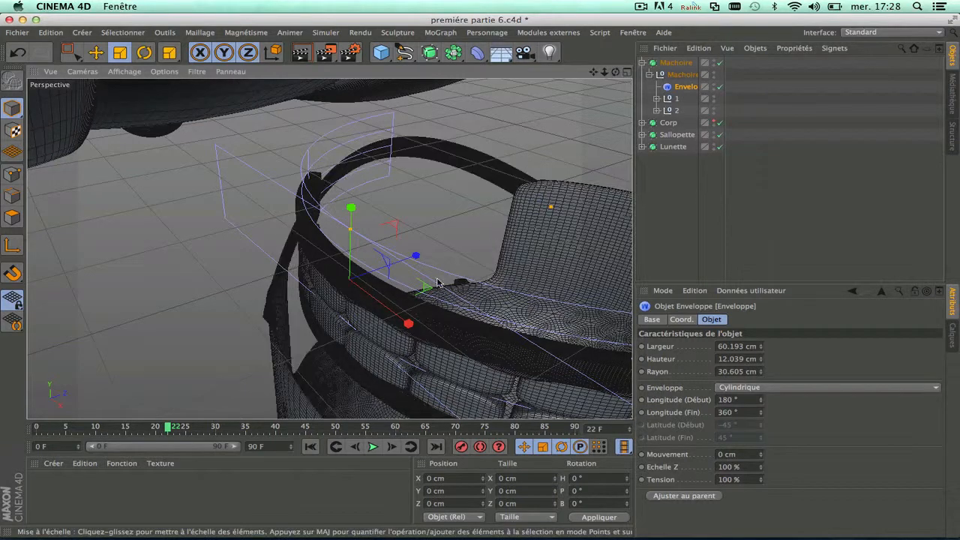
pyautogui.moveTo(408, 324); pyautogui.dragTo(384, 319)
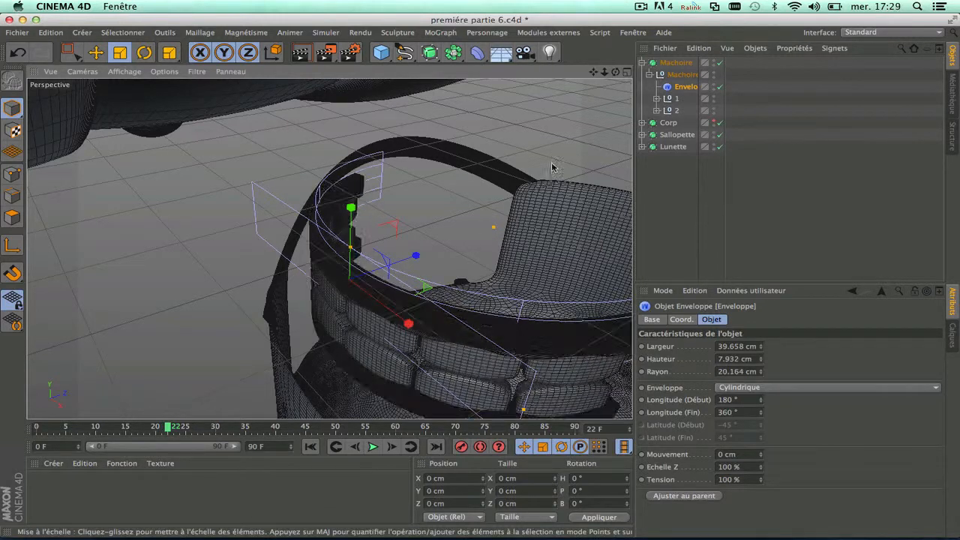
pyautogui.click(713, 122)
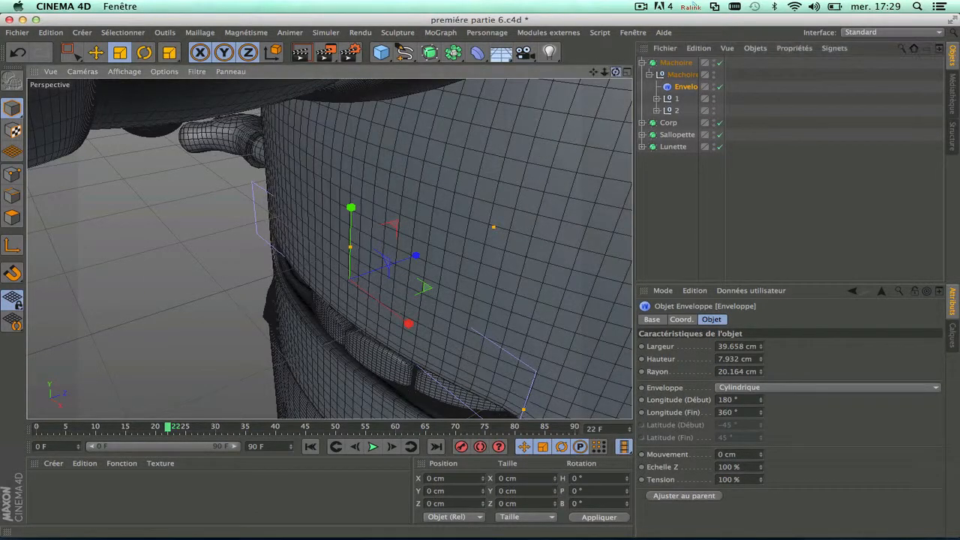
pyautogui.keyDown('alt'); pyautogui.moveTo(472, 171); pyautogui.dragTo(570, 177); pyautogui.keyUp('alt')
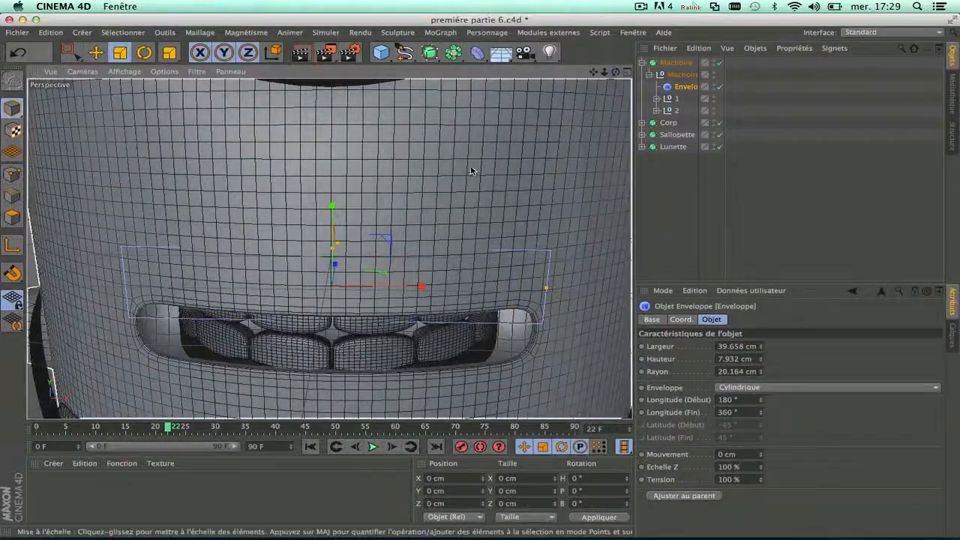
# Widen the whole Machoire object to about 50.9 cm in X so the teeth fill the mouth opening
pyautogui.click(684, 63)
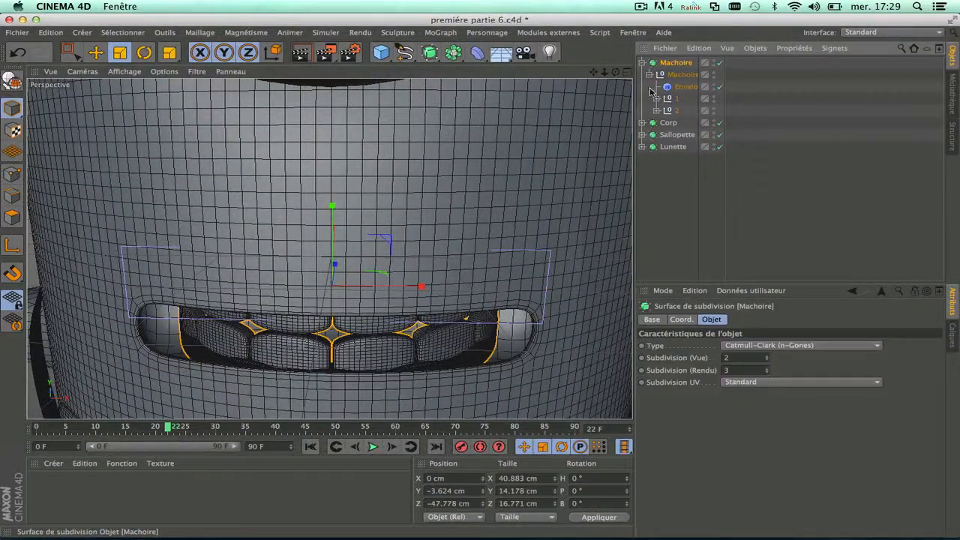
pyautogui.moveTo(420, 287); pyautogui.dragTo(443, 287)
pyautogui.scroll(-5, 359, 385)
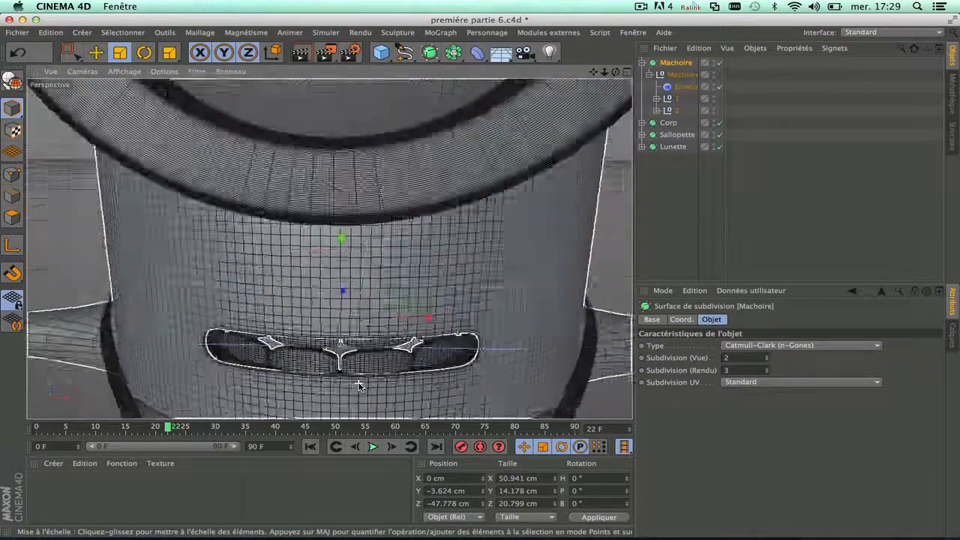
# Render the minion from the front and inspect how the teeth look in the mouth
pyautogui.moveTo(616, 72); pyautogui.dragTo(616, 47)
pyautogui.scroll(-4, 395, 238)
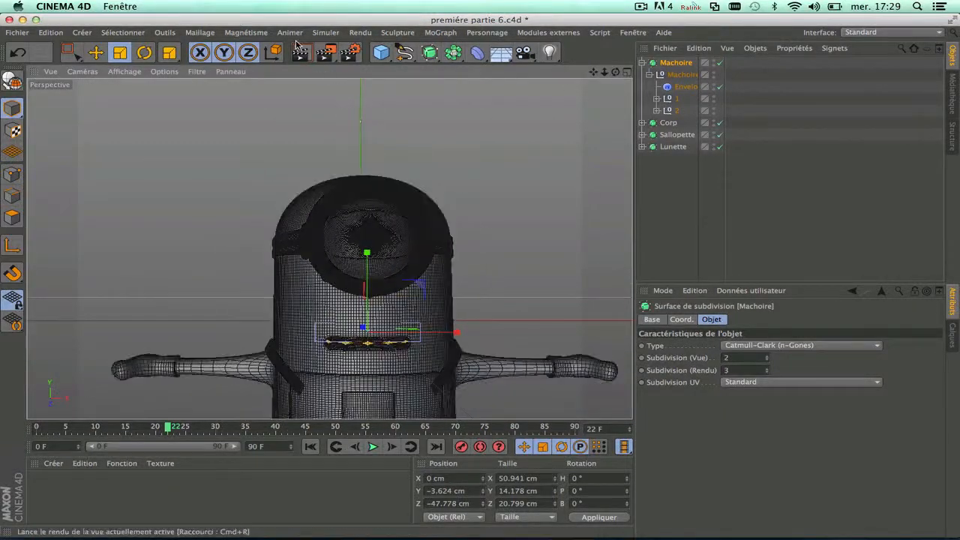
pyautogui.click(298, 46)
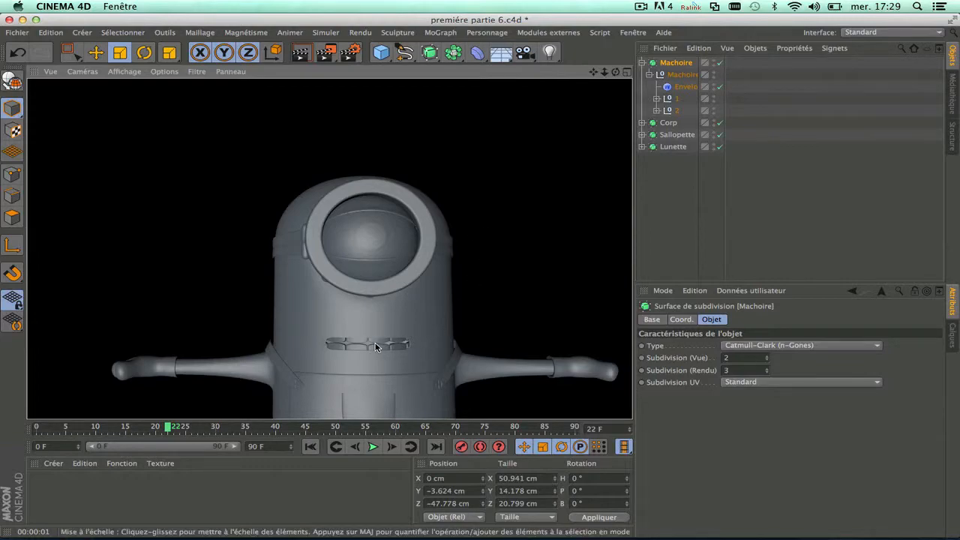
pyautogui.scroll(5, 376, 346)
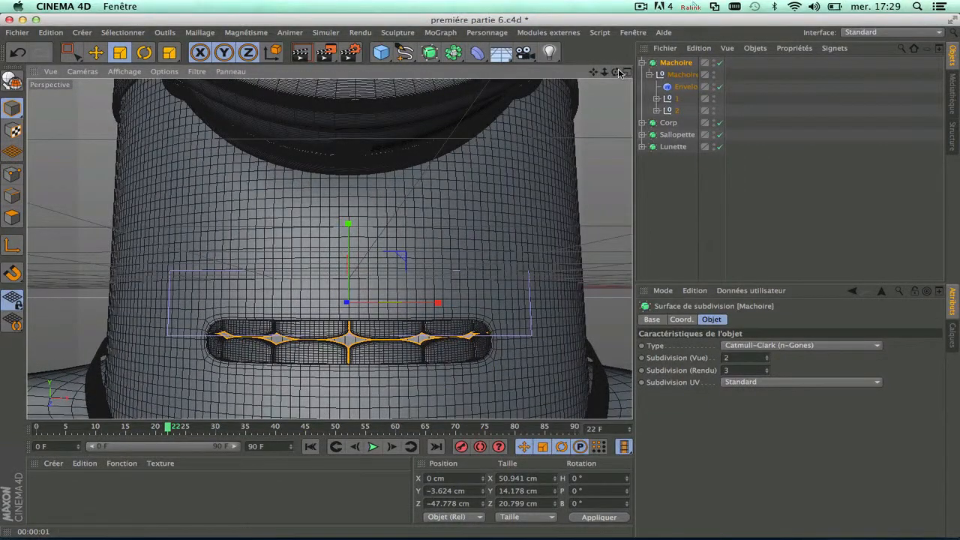
# Hide Corp to examine the curved jaws from the side, and show it again
pyautogui.moveTo(619, 73); pyautogui.dragTo(616, 75)
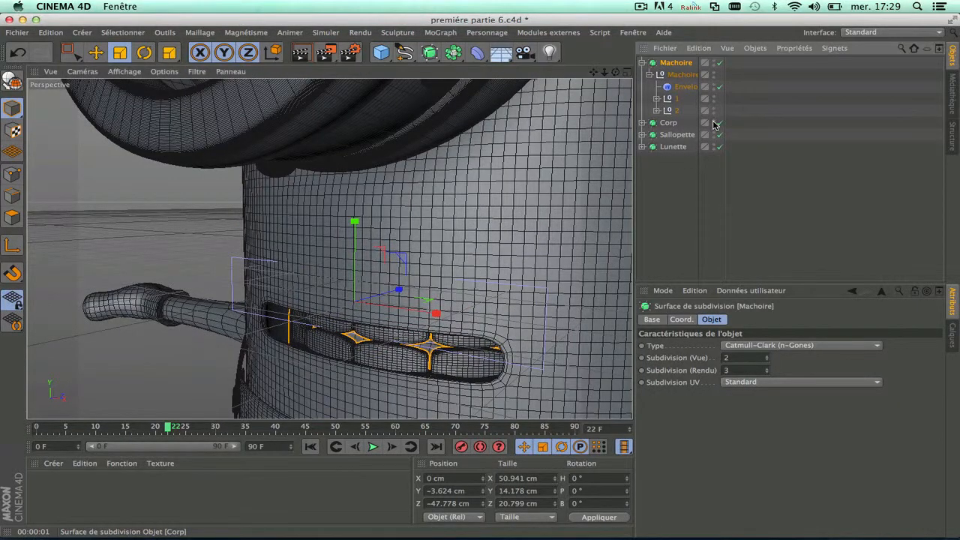
pyautogui.click(712, 123)
pyautogui.moveTo(615, 72); pyautogui.dragTo(615, 75)
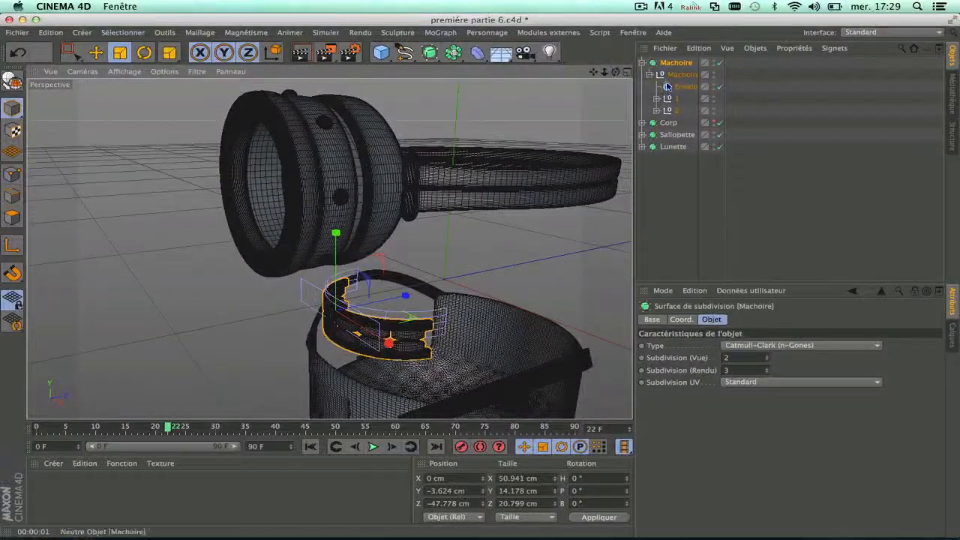
pyautogui.click(713, 121)
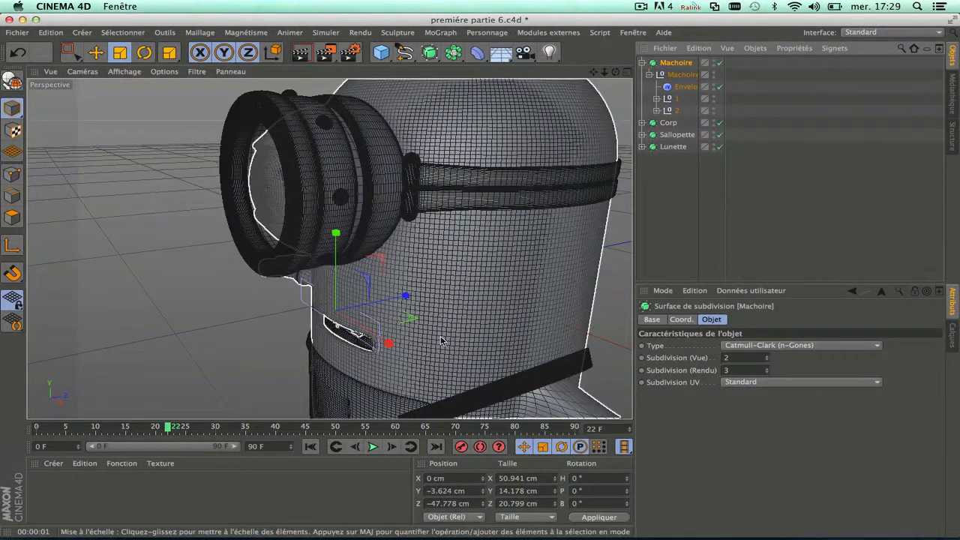
# Examine the jaws up close from inside the body and through the mouth opening for their clearance behind the lips
pyautogui.scroll(10, 441, 342)
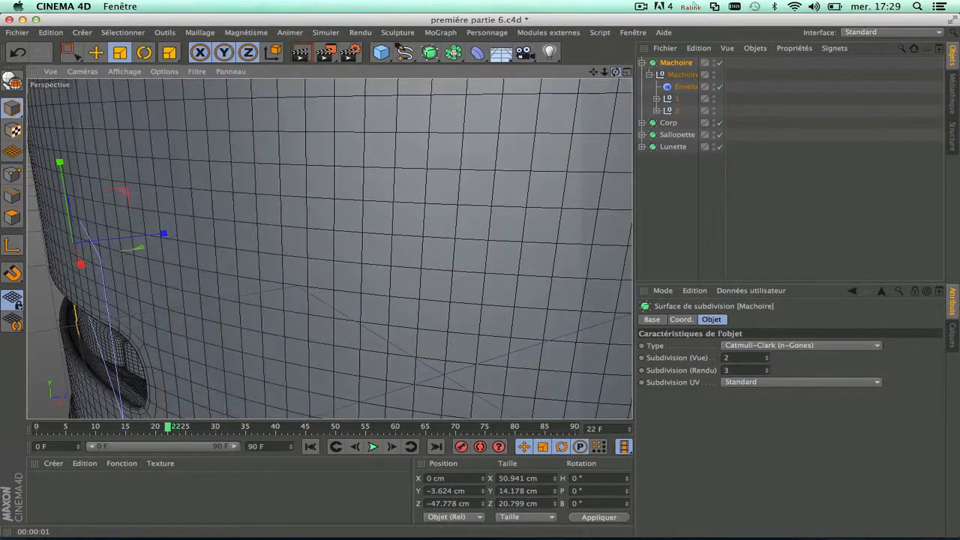
pyautogui.moveTo(615, 71); pyautogui.dragTo(615, 72)
pyautogui.keyDown('alt'); pyautogui.moveTo(507, 179); pyautogui.dragTo(507, 178); pyautogui.keyUp('alt')
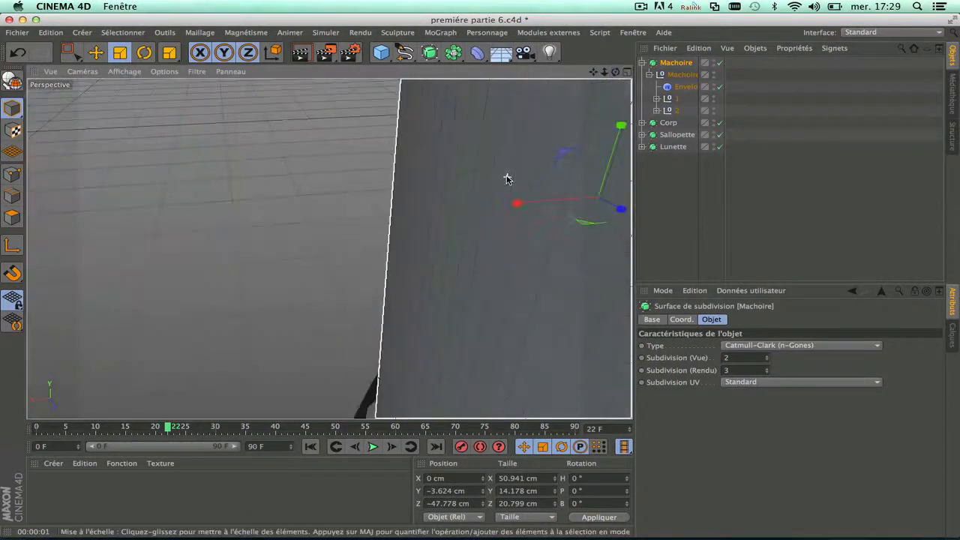
pyautogui.moveTo(593, 71); pyautogui.dragTo(616, 72)
pyautogui.scroll(3, 173, 293)
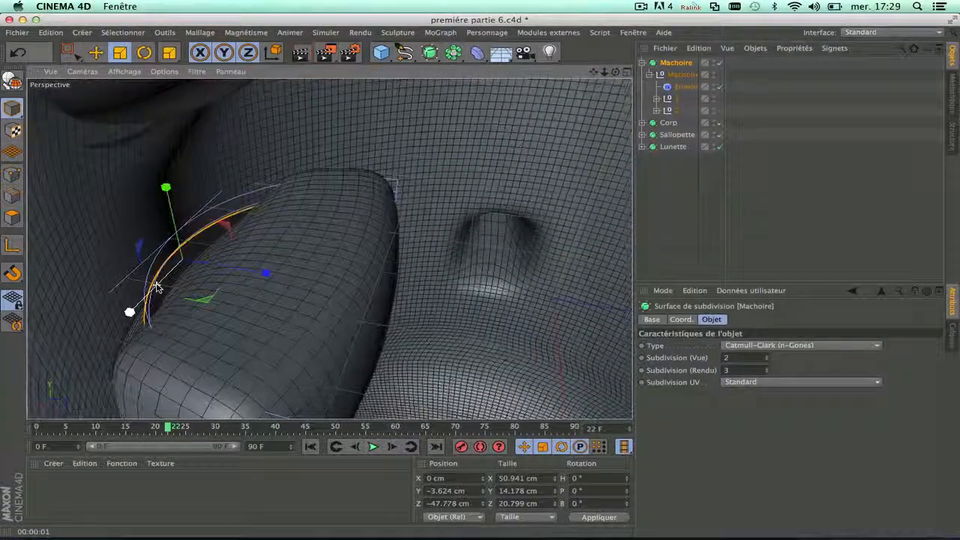
pyautogui.scroll(5, 202, 210)
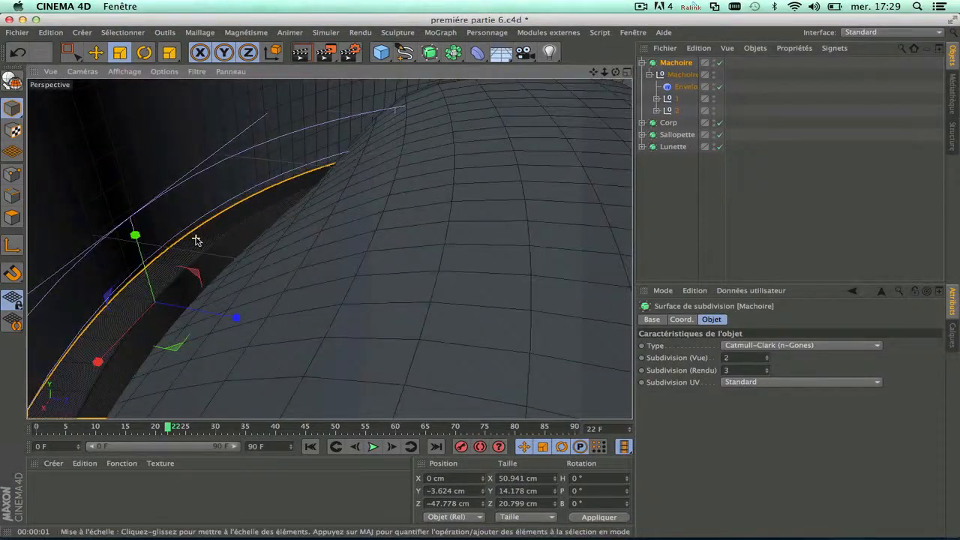
pyautogui.moveTo(617, 76); pyautogui.dragTo(384, 193)
pyautogui.scroll(-3, 450, 158)
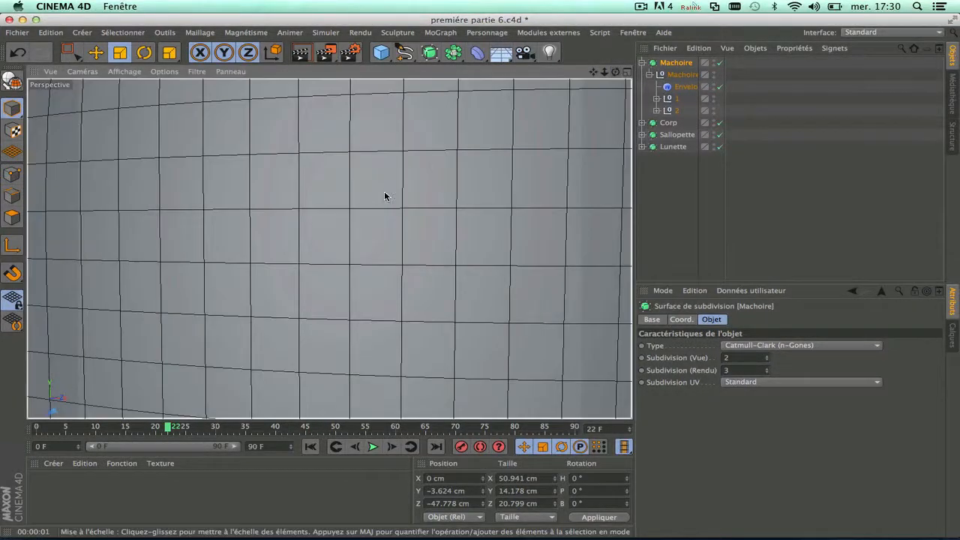
pyautogui.scroll(-5, 384, 195)
pyautogui.scroll(2, 255, 317)
pyautogui.scroll(5, 255, 317)
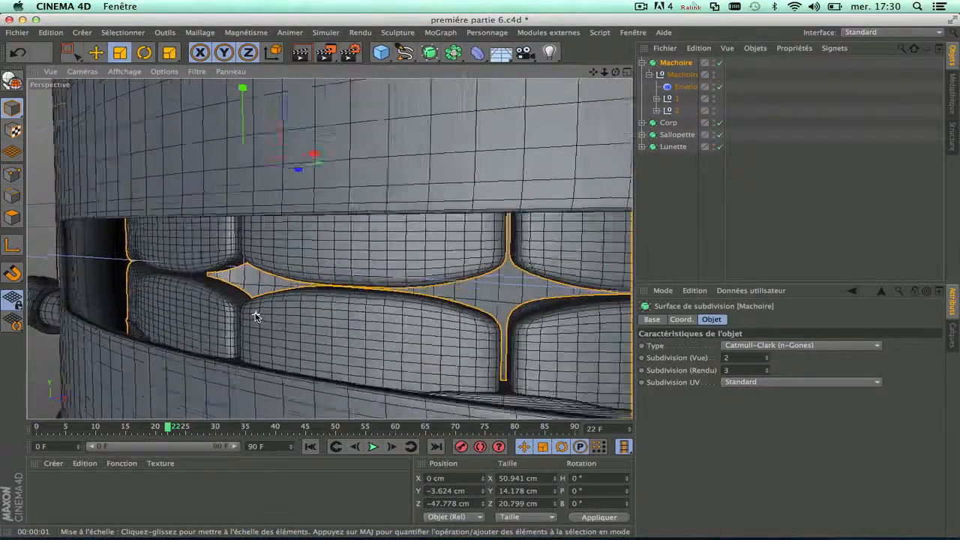
pyautogui.keyDown('alt'); pyautogui.moveTo(329, 248); pyautogui.dragTo(330, 248); pyautogui.keyUp('alt')
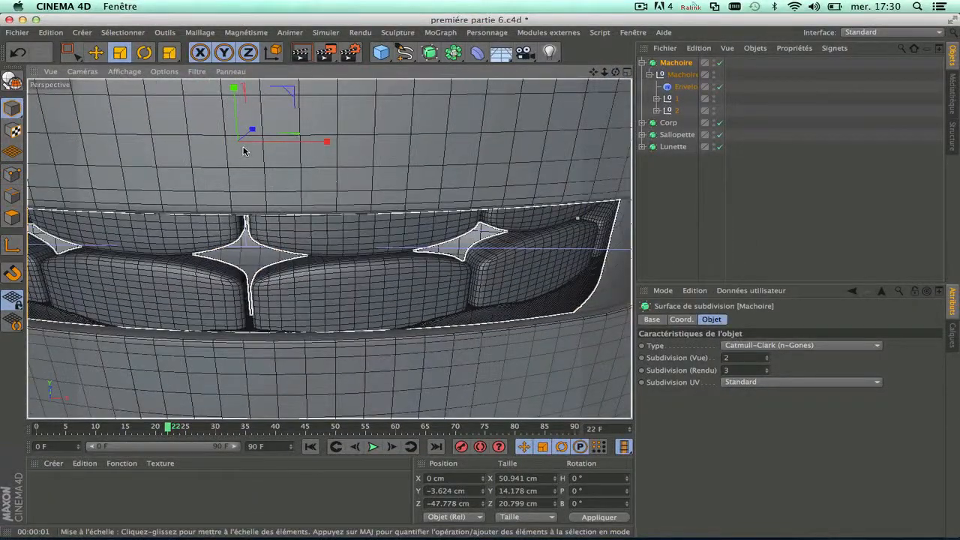
# Move Machoire back behind the lips to about -47.3 cm in Z and check the lower lip's edge
pyautogui.click(96, 53)
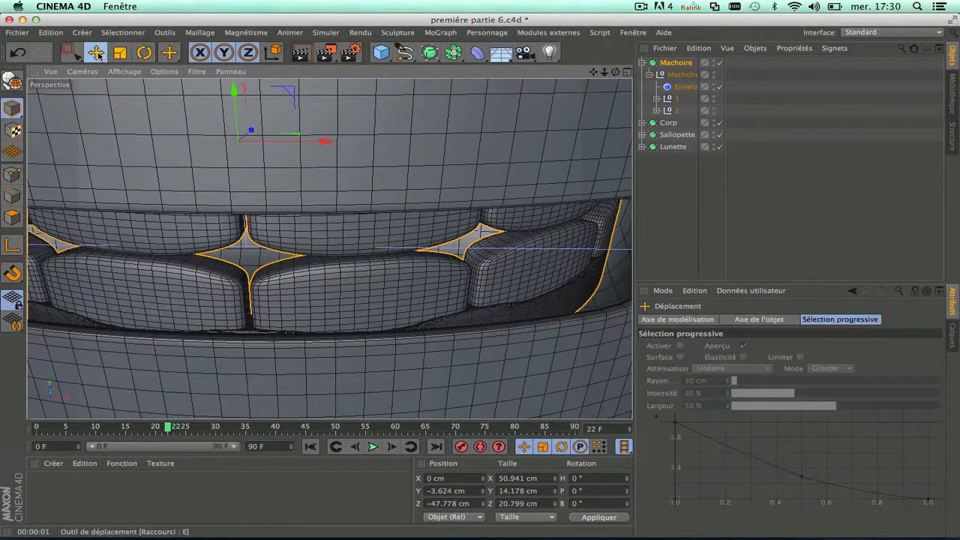
pyautogui.click(676, 63)
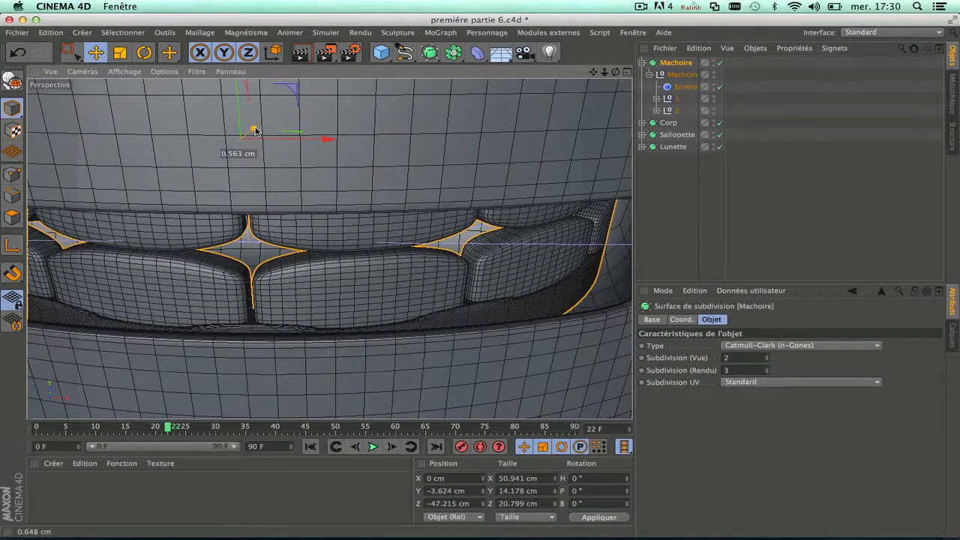
pyautogui.scroll(5, 265, 336)
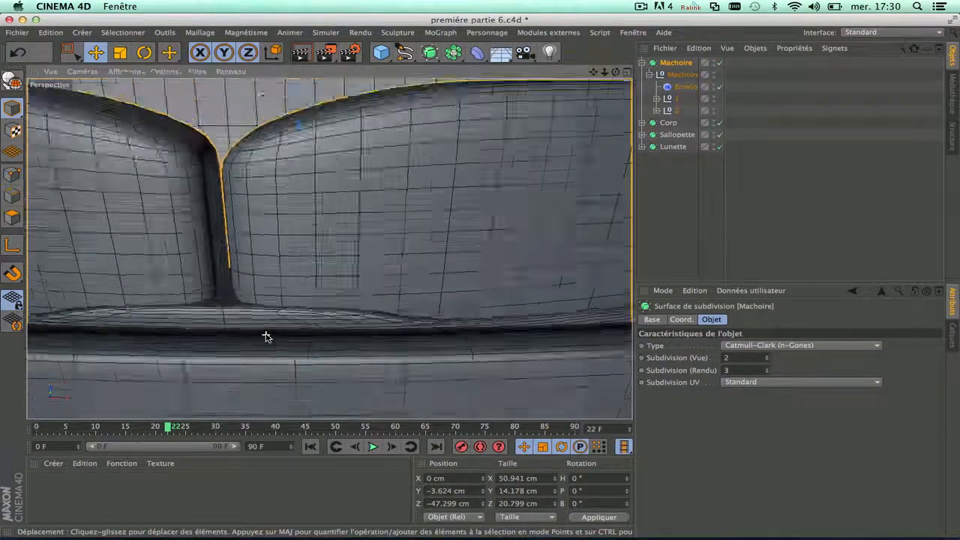
pyautogui.scroll(-5, 265, 337)
pyautogui.scroll(-4, 266, 337)
pyautogui.scroll(2, 263, 332)
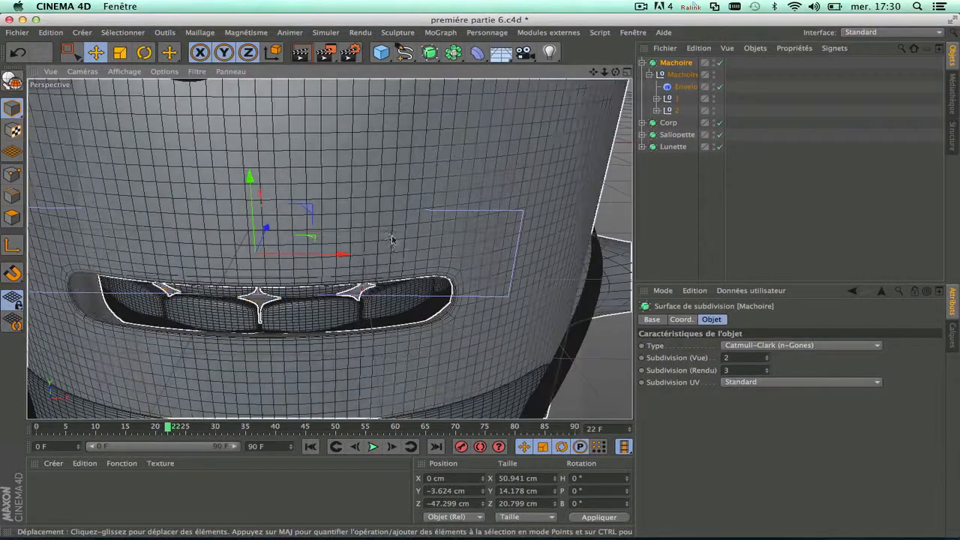
# Try scaling the Enveloppe deformer along its Z axis to adjust the teeth's curve inside the mouth, and undo the scaling
pyautogui.moveTo(615, 72); pyautogui.dragTo(330, 248)
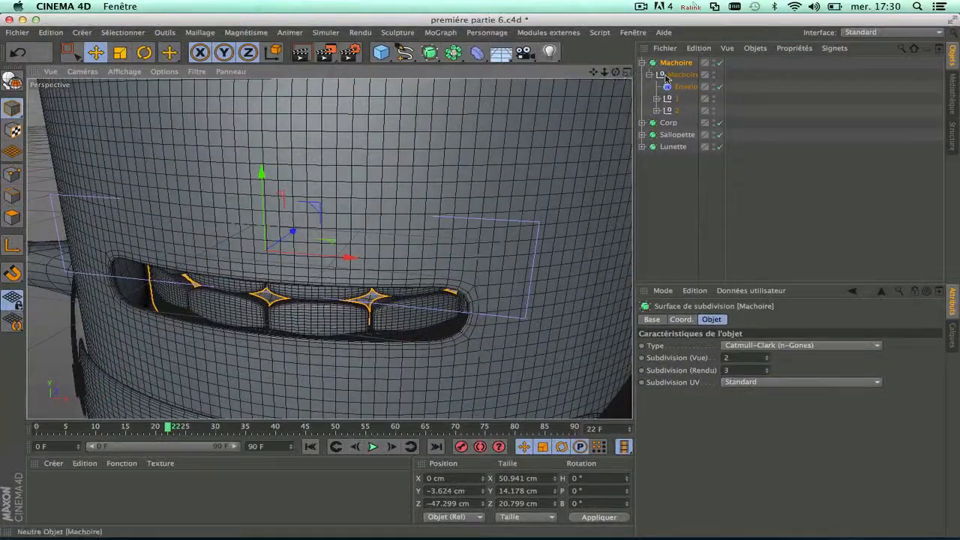
pyautogui.click(682, 87)
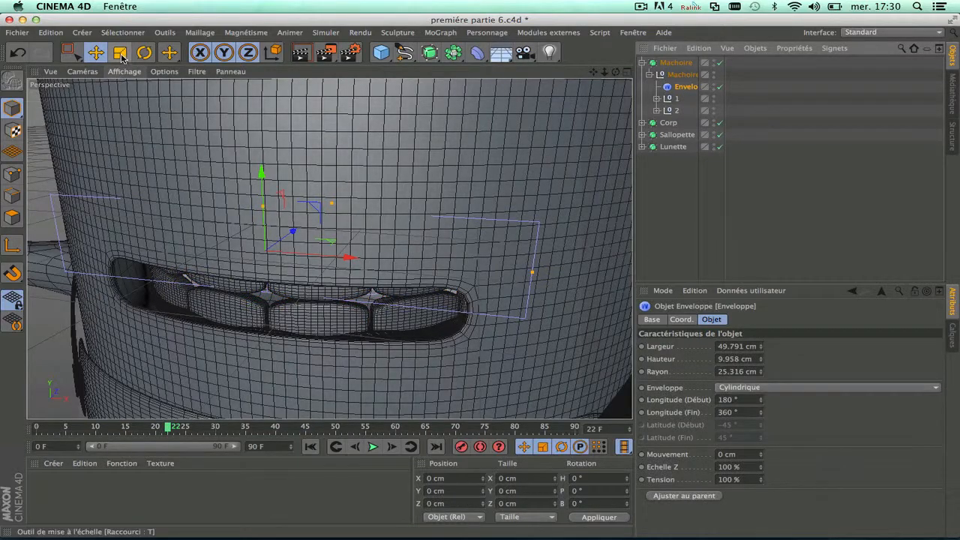
pyautogui.click(121, 54)
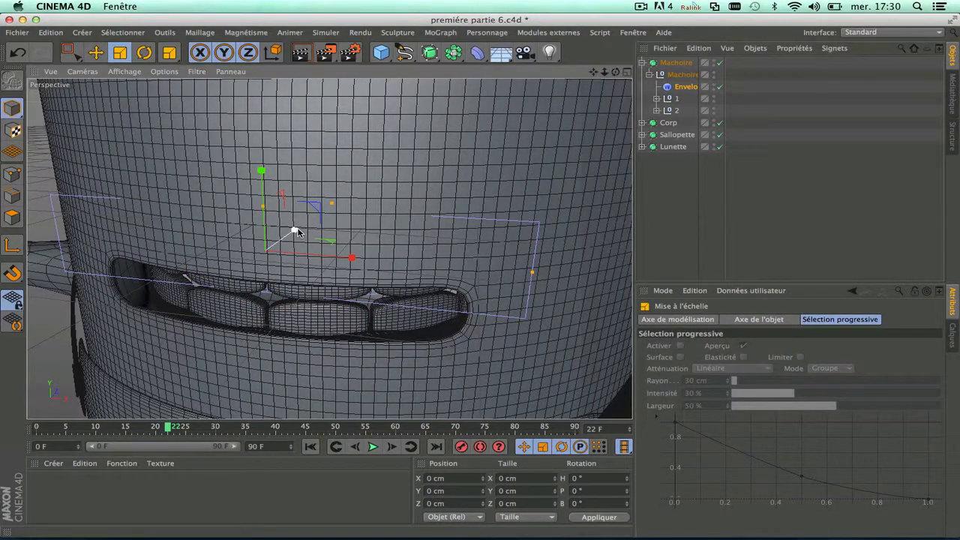
pyautogui.moveTo(297, 232); pyautogui.dragTo(298, 233)
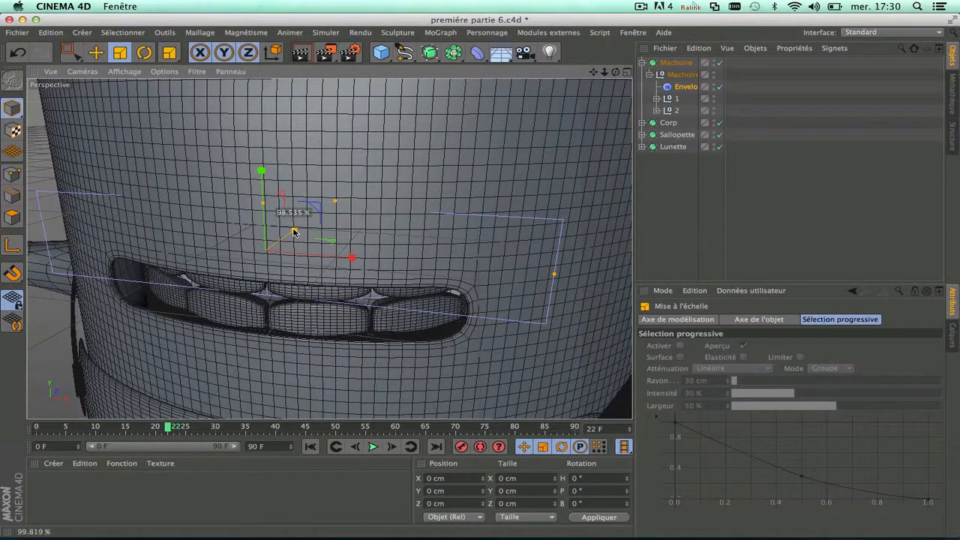
pyautogui.moveTo(287, 237)
pyautogui.mouseDown()
pyautogui.moveTo(306, 218)
pyautogui.moveTo(293, 226)
pyautogui.mouseUp()
pyautogui.moveTo(616, 71); pyautogui.dragTo(286, 241)
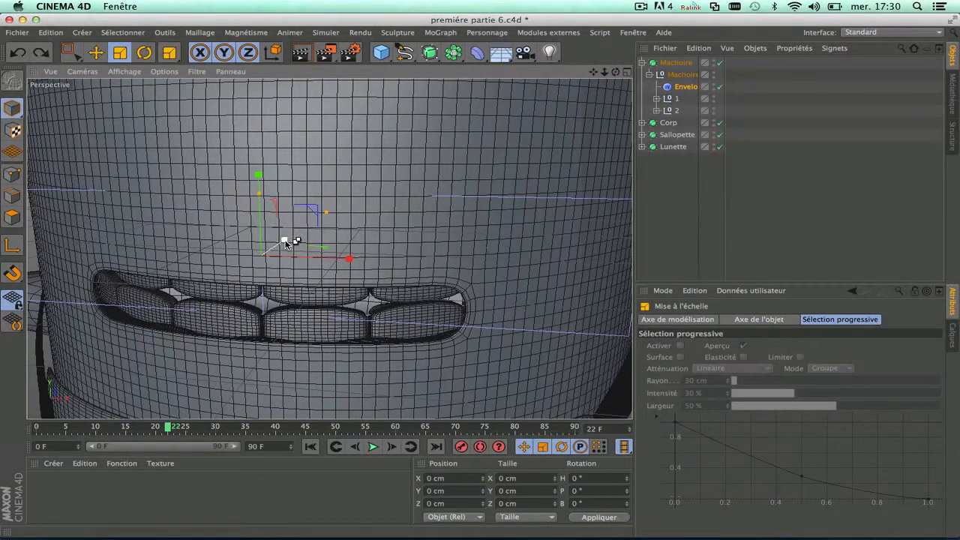
pyautogui.press('super+z')
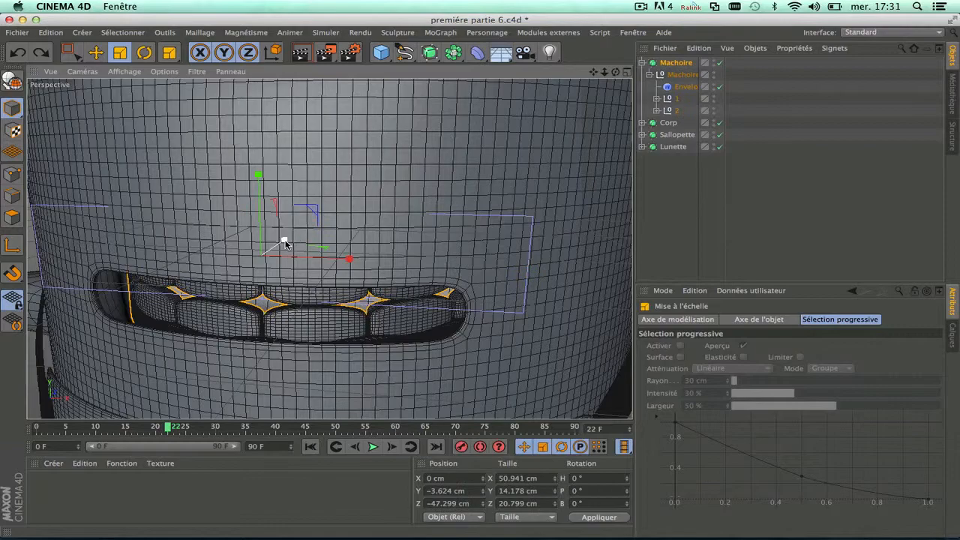
# Select Corp and render a front view of the minion's upper body to check the repositioned teeth
pyautogui.click(442, 383)
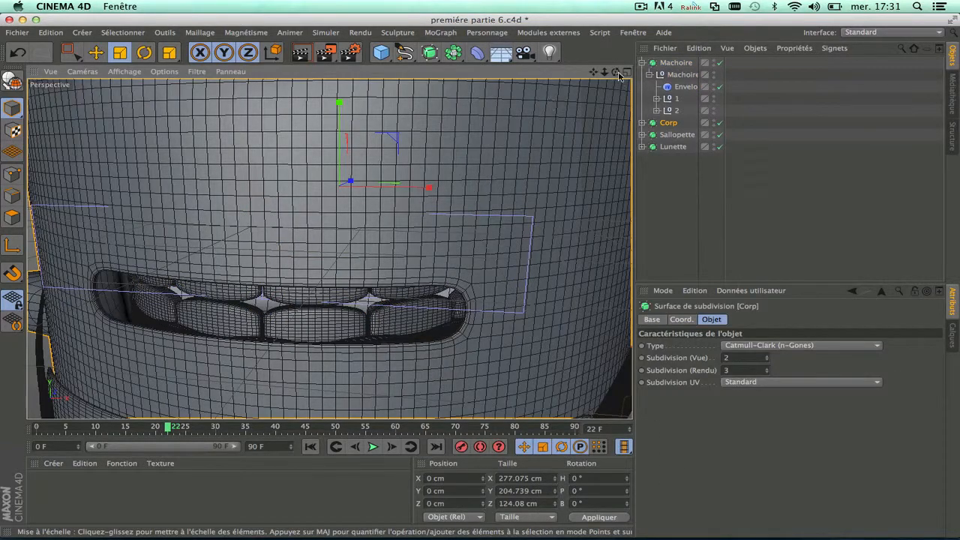
pyautogui.moveTo(616, 73); pyautogui.dragTo(328, 248)
pyautogui.scroll(-8, 241, 314)
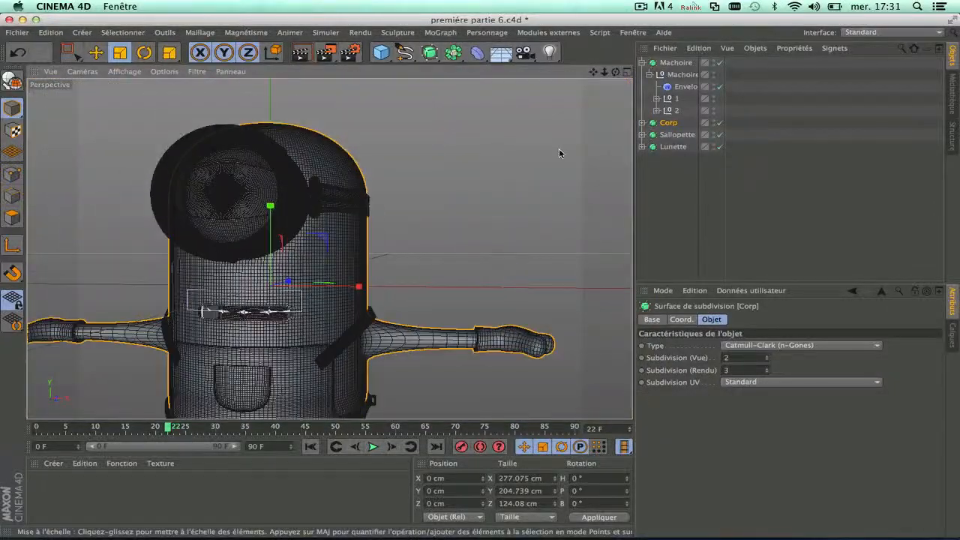
pyautogui.moveTo(615, 73); pyautogui.dragTo(328, 248)
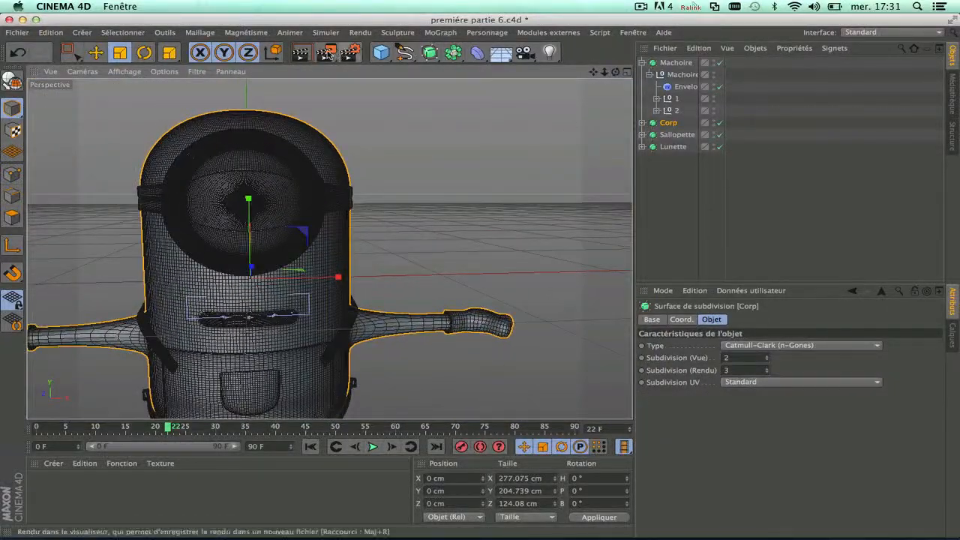
pyautogui.click(301, 53)
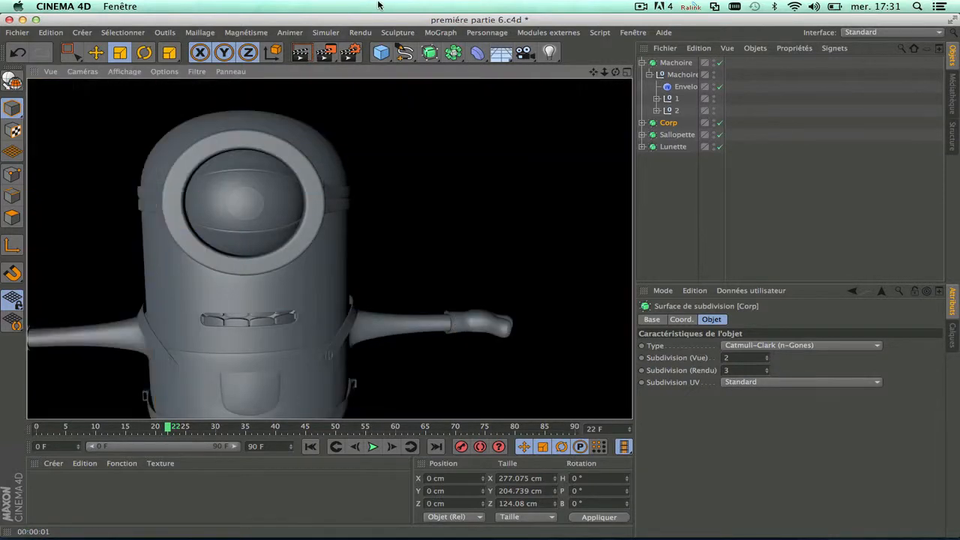